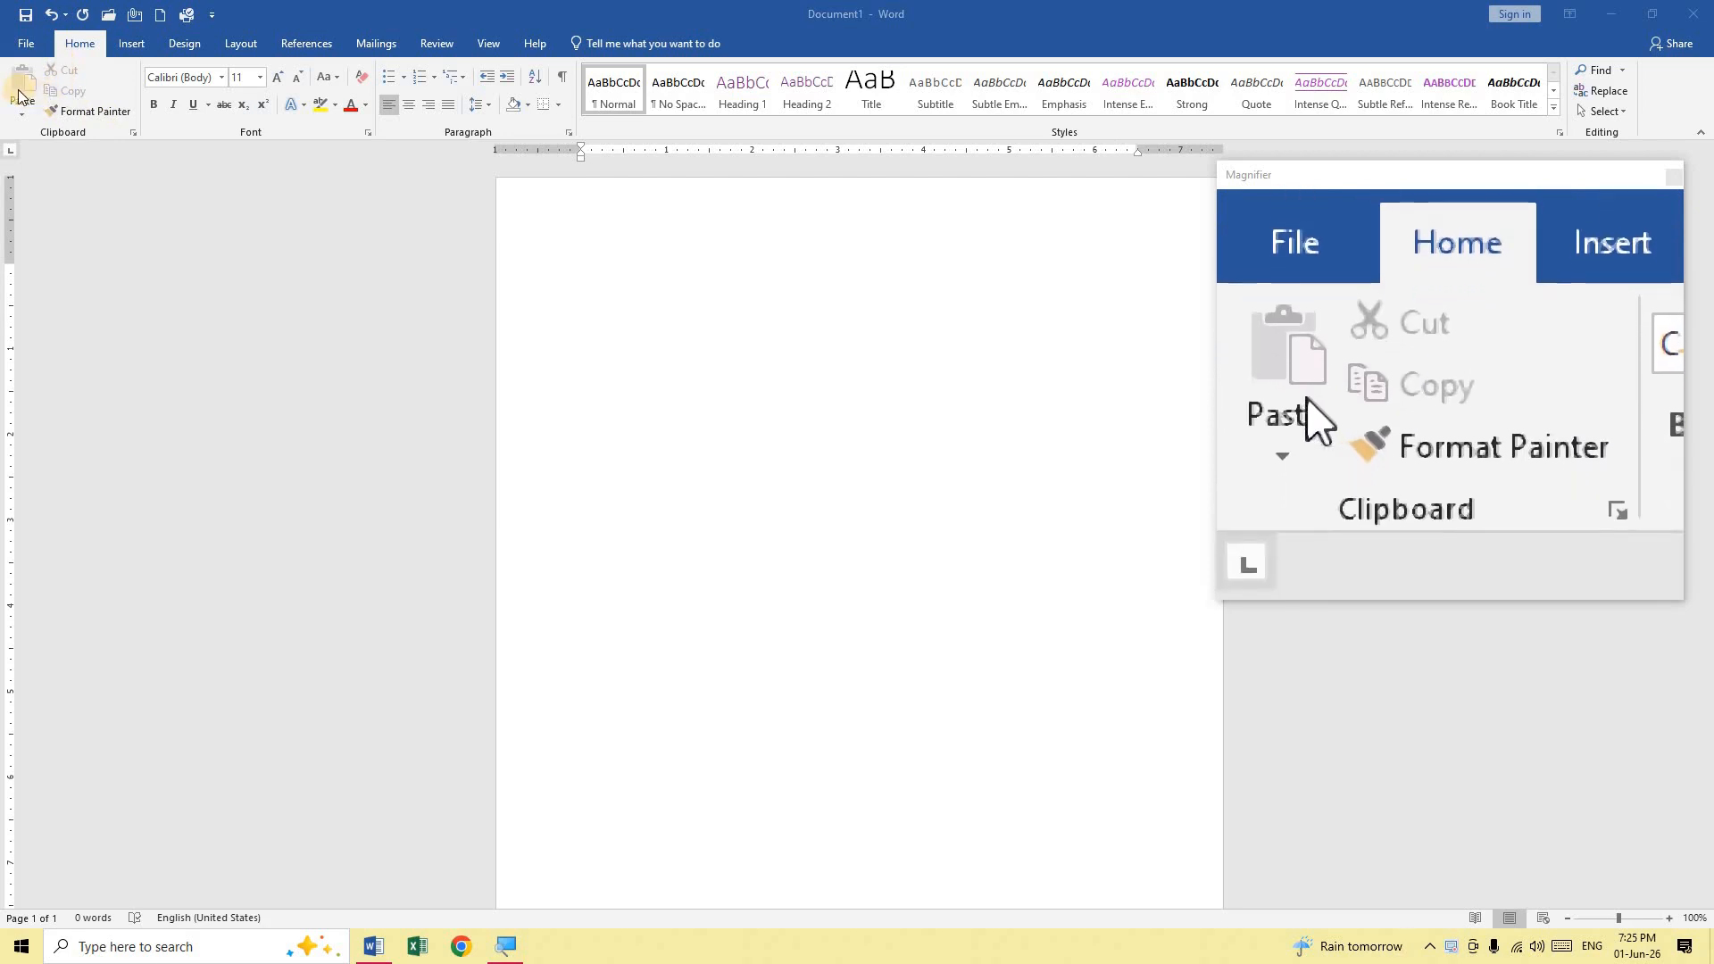
left_click(21, 116)
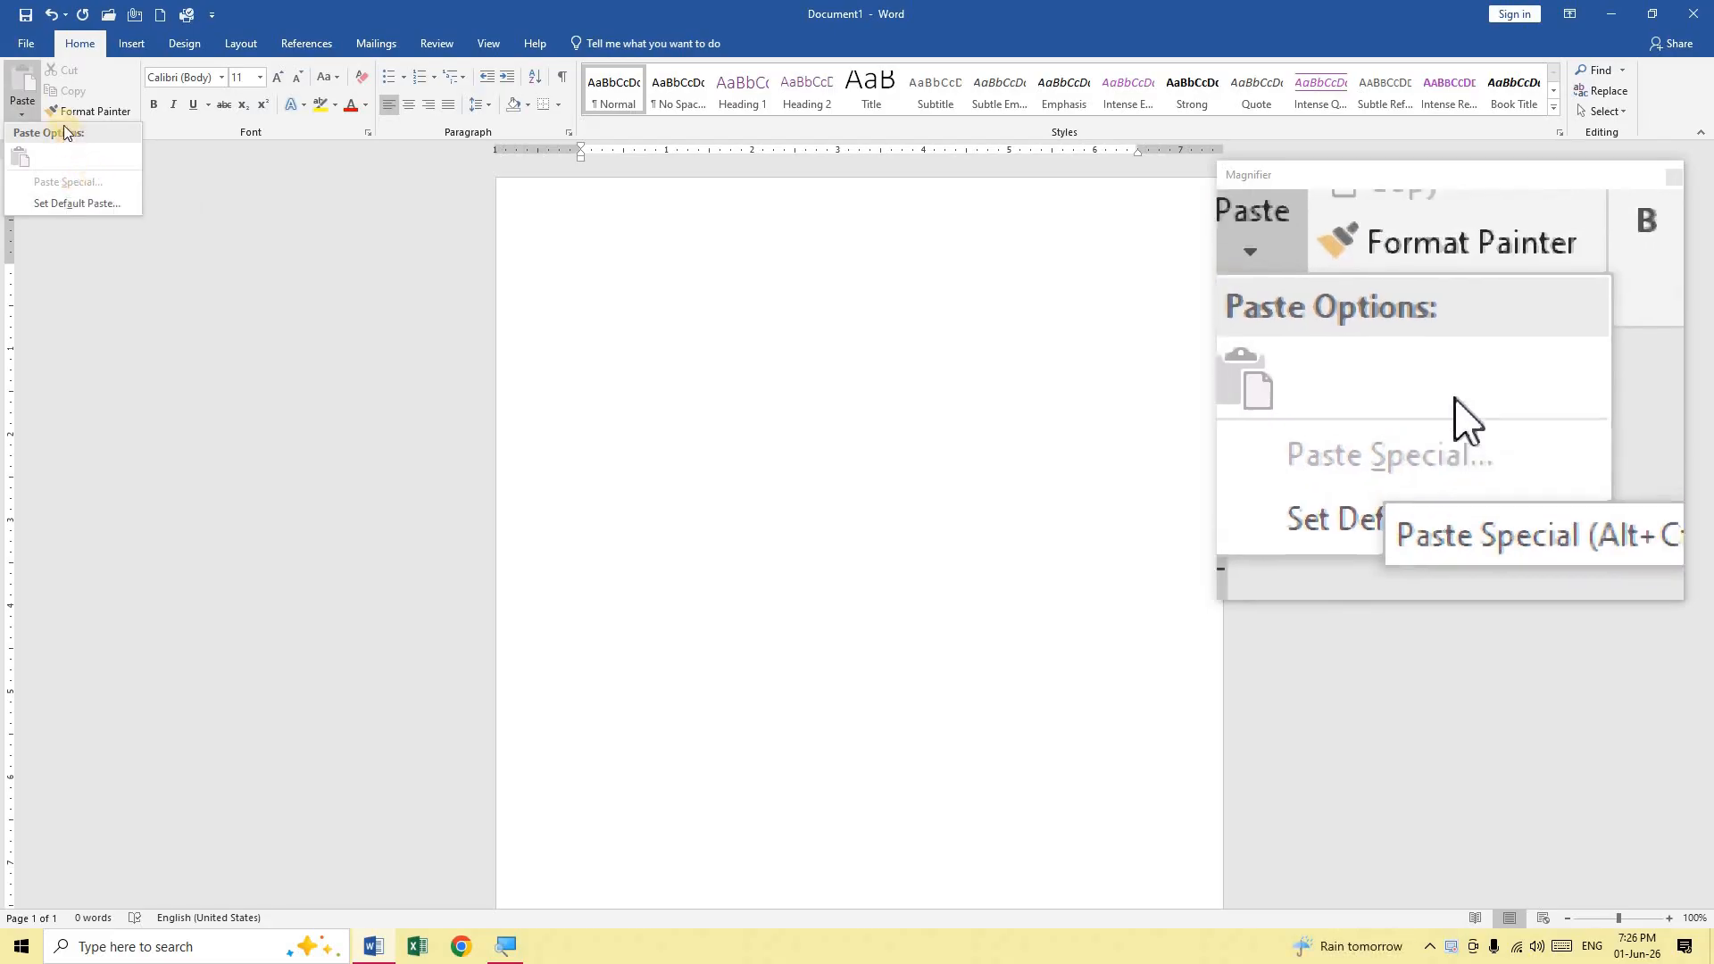
left_click(21, 114)
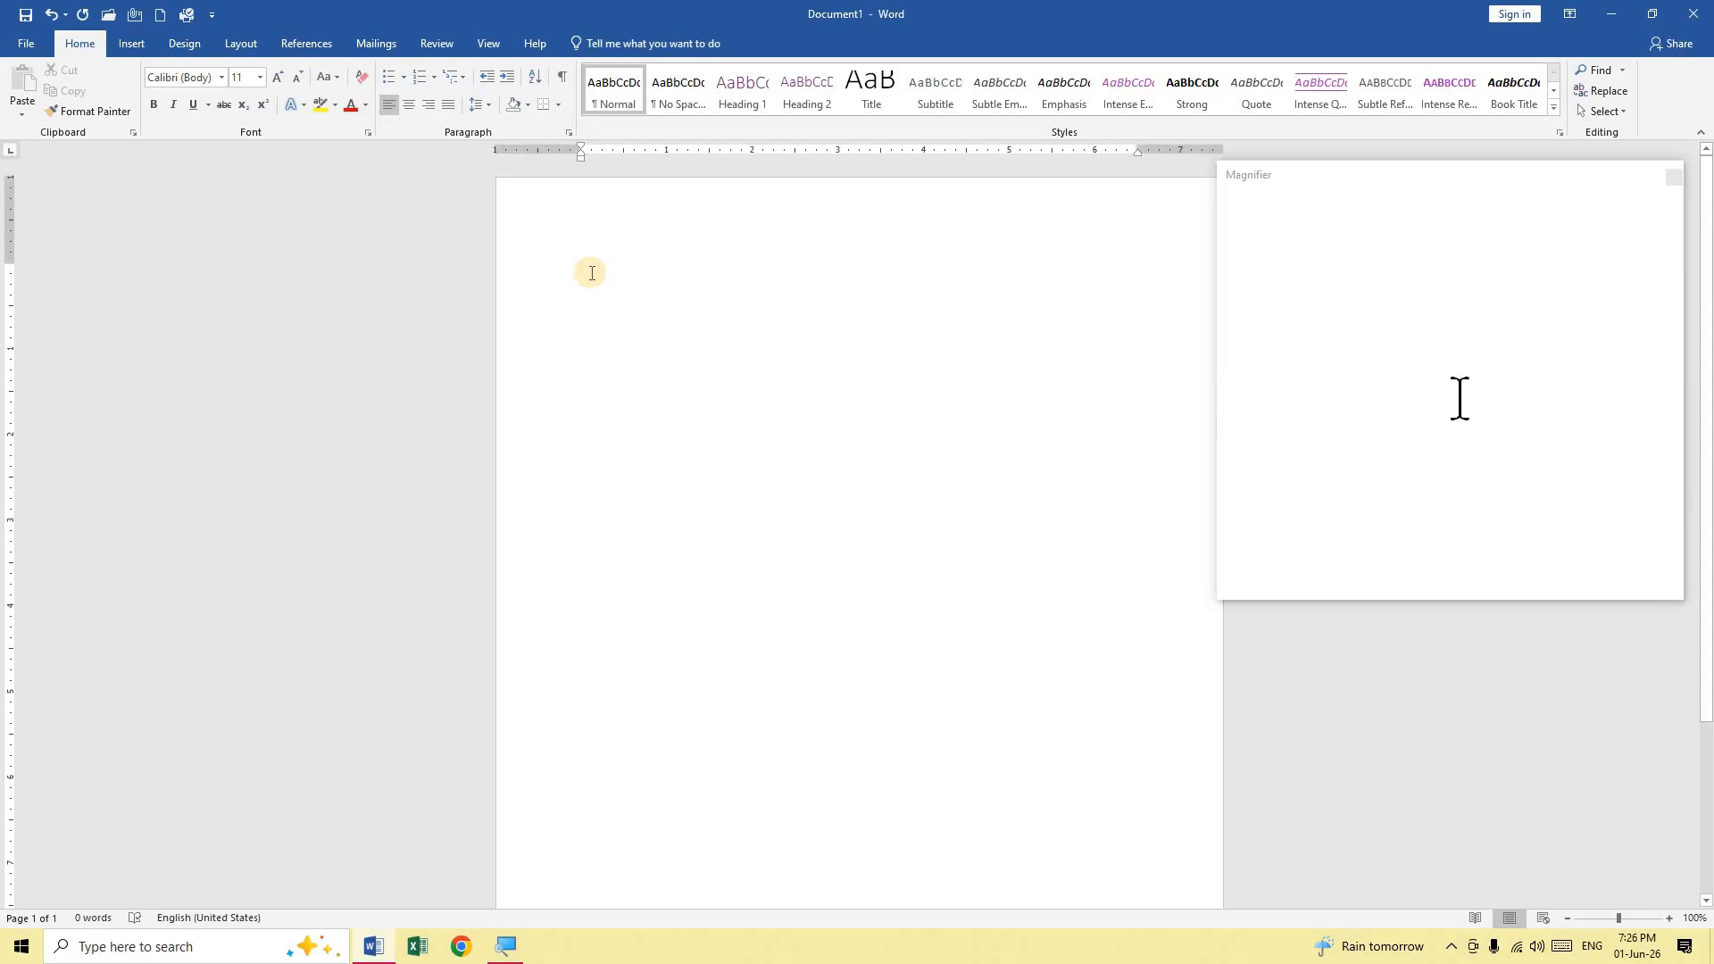
Step: Fill the blank document with sample paragraphs using the =rand() function
type("=")
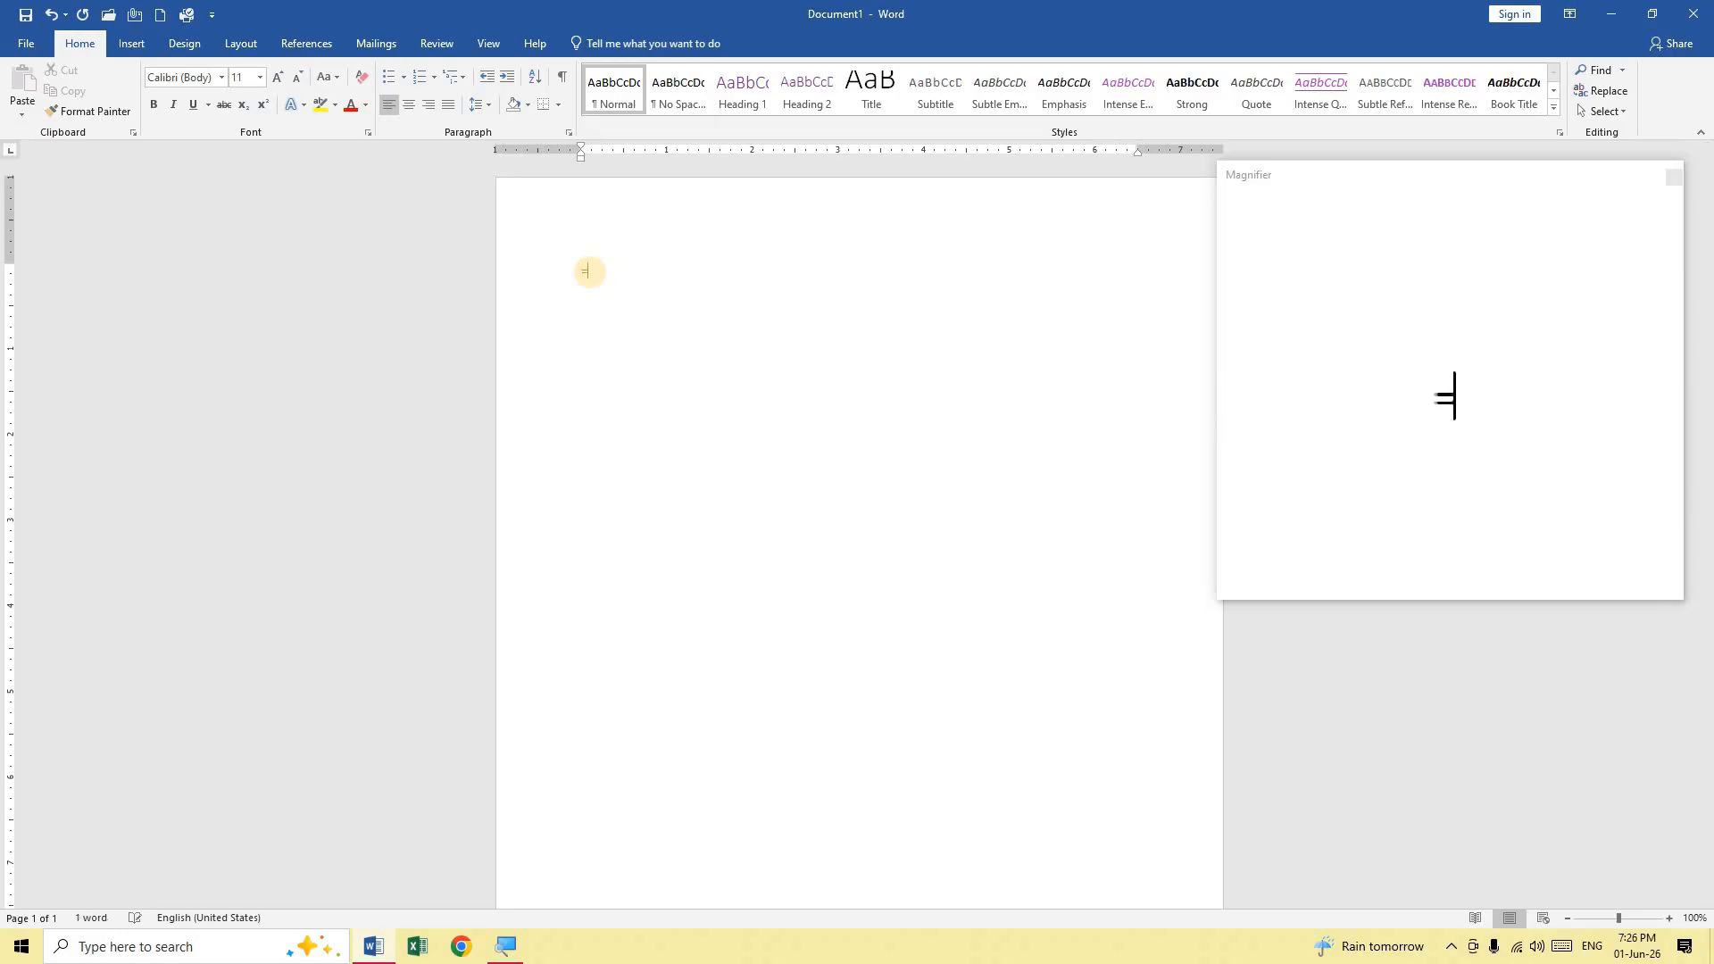
type("rand")
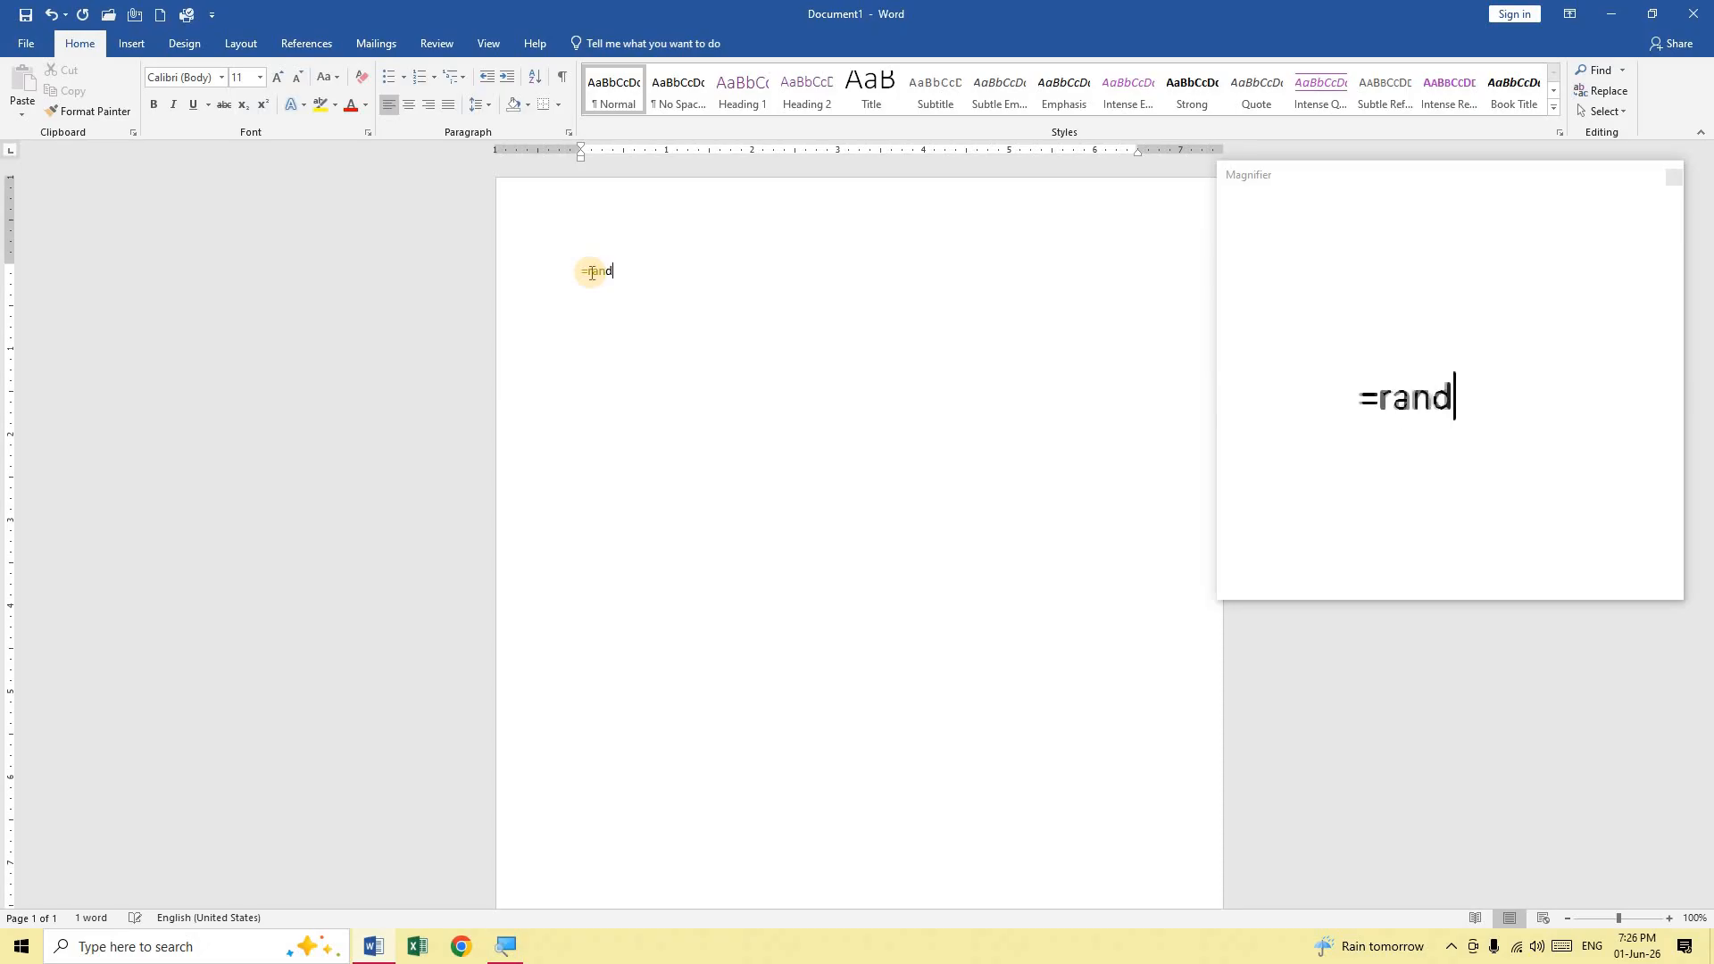
type("()")
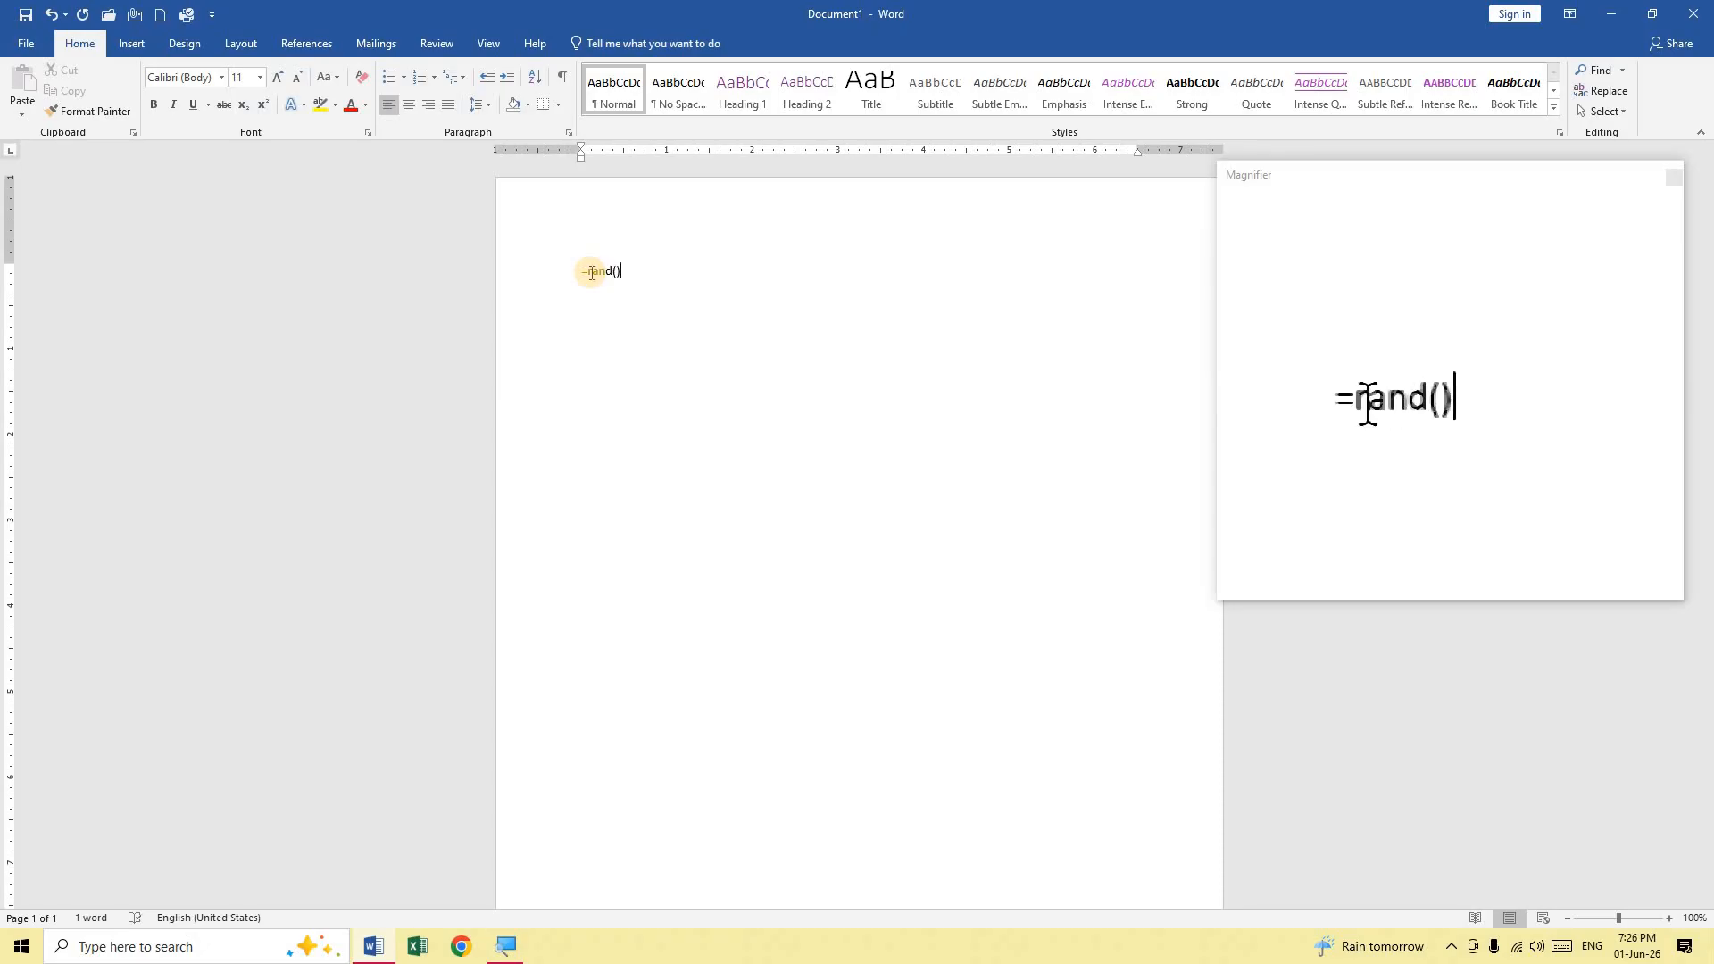
key("Return")
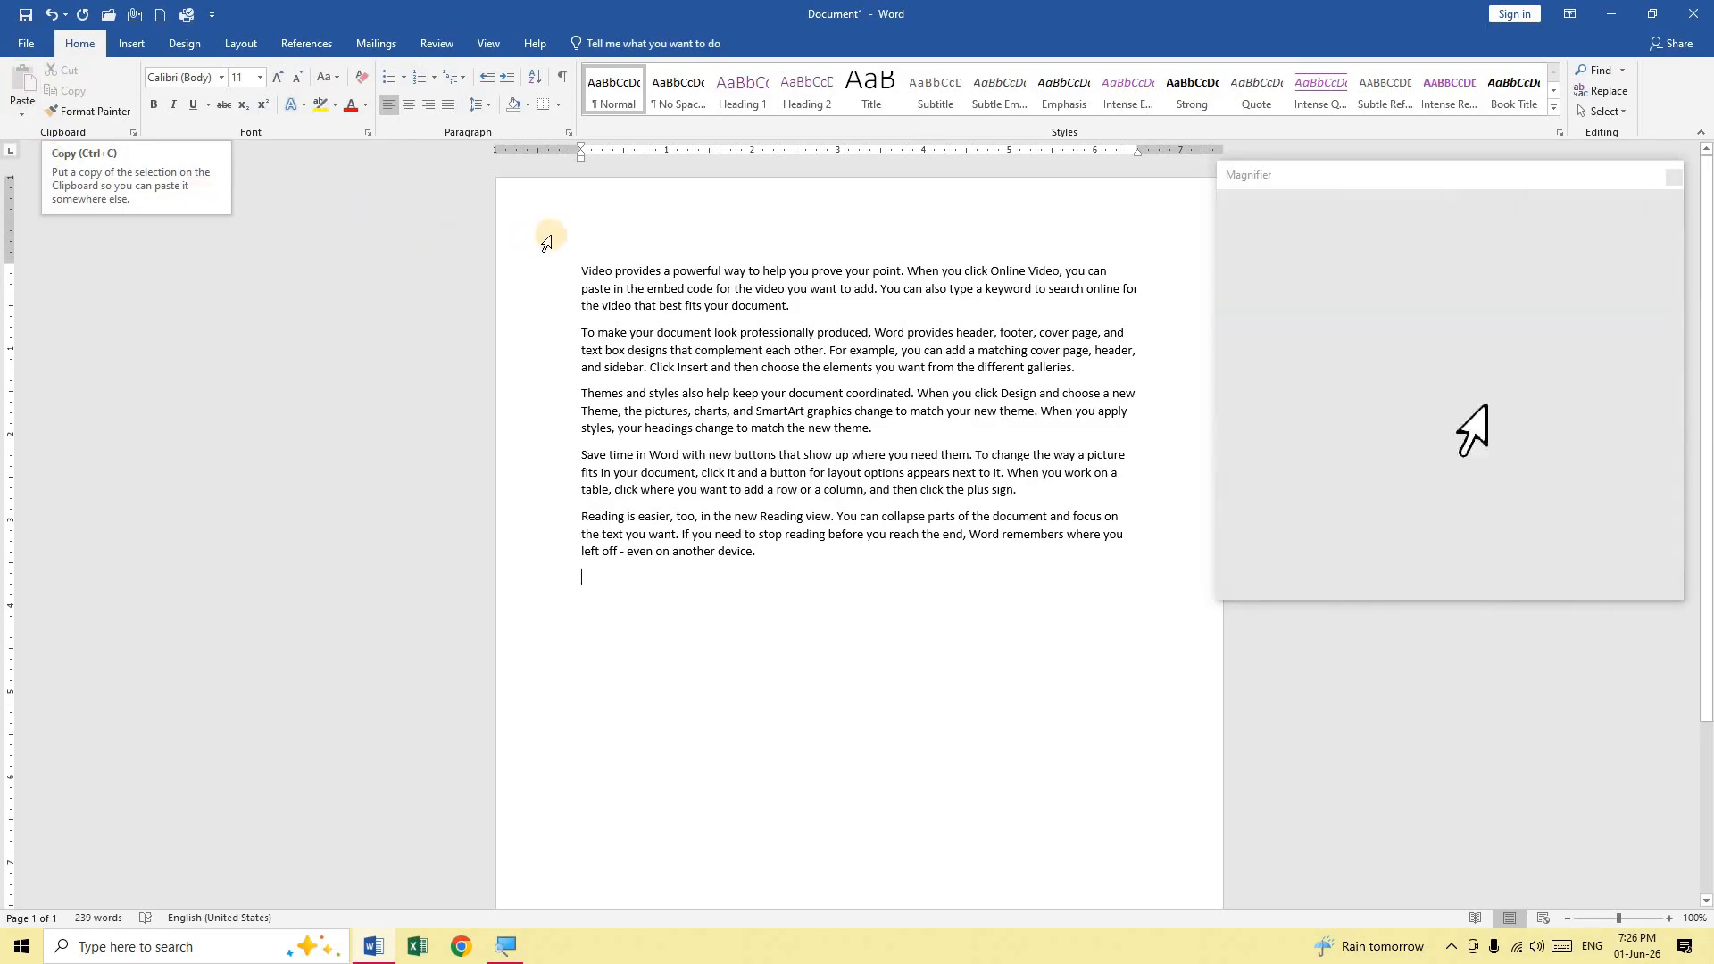
Step: Select the single word "Video" and then the word "provides" in the first paragraph's opening line
double_click(589, 272)
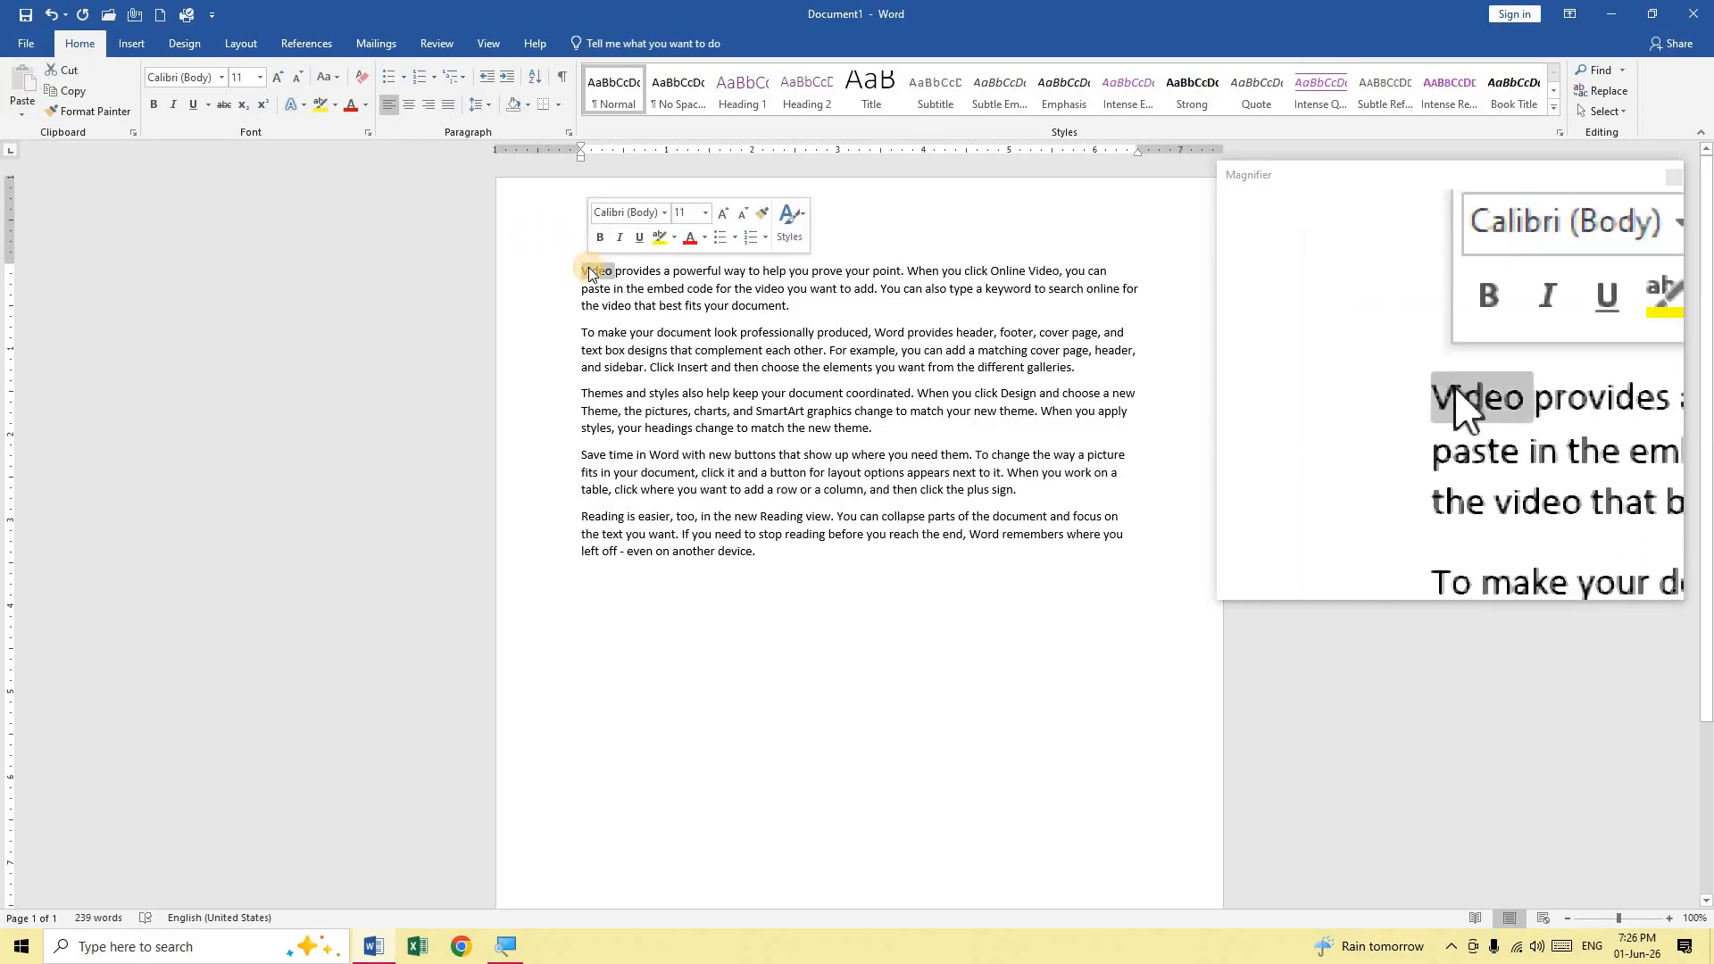
left_click(643, 271)
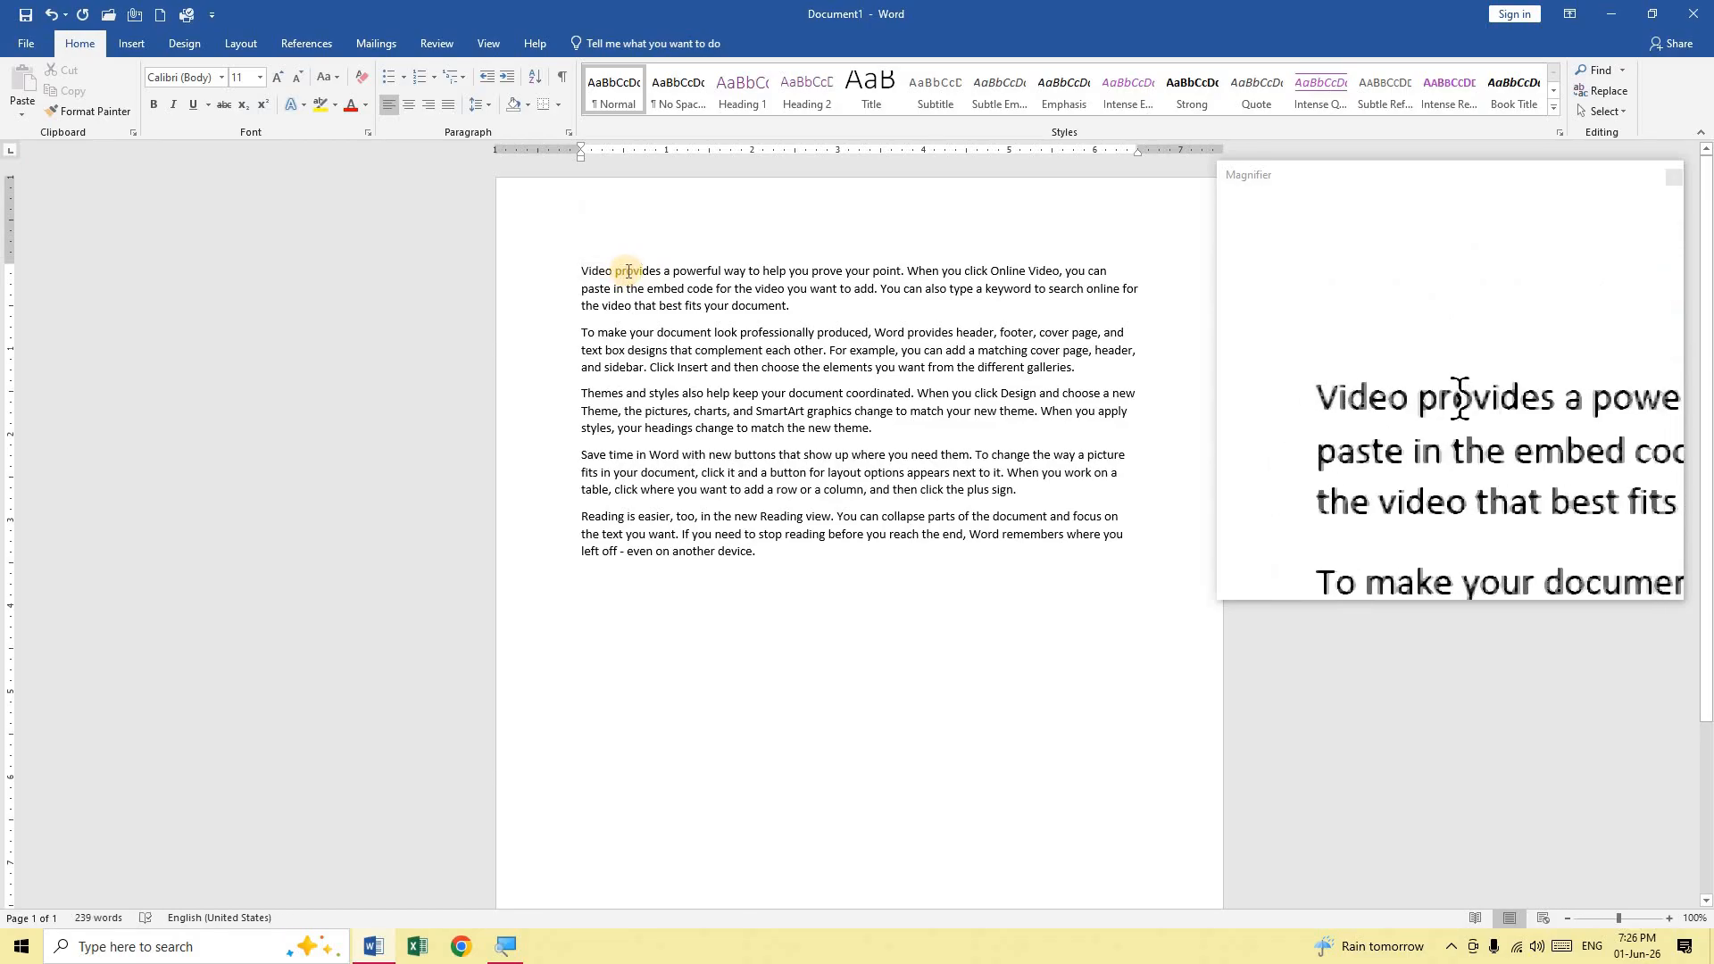
double_click(629, 272)
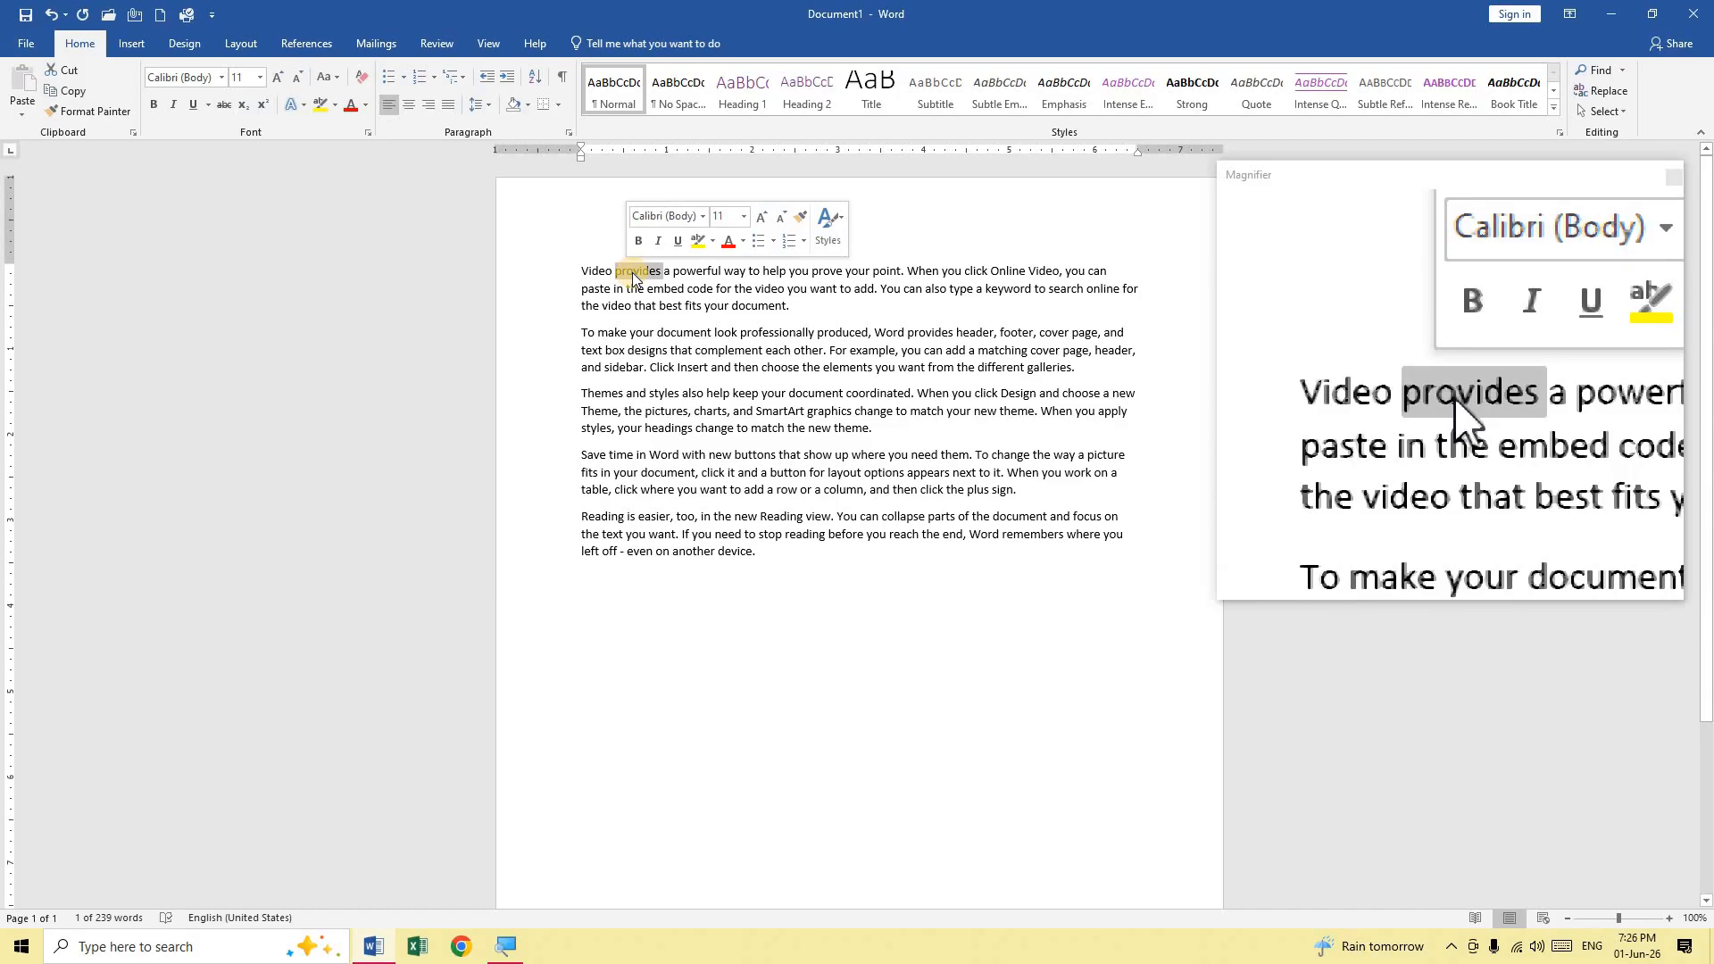
left_click(633, 272)
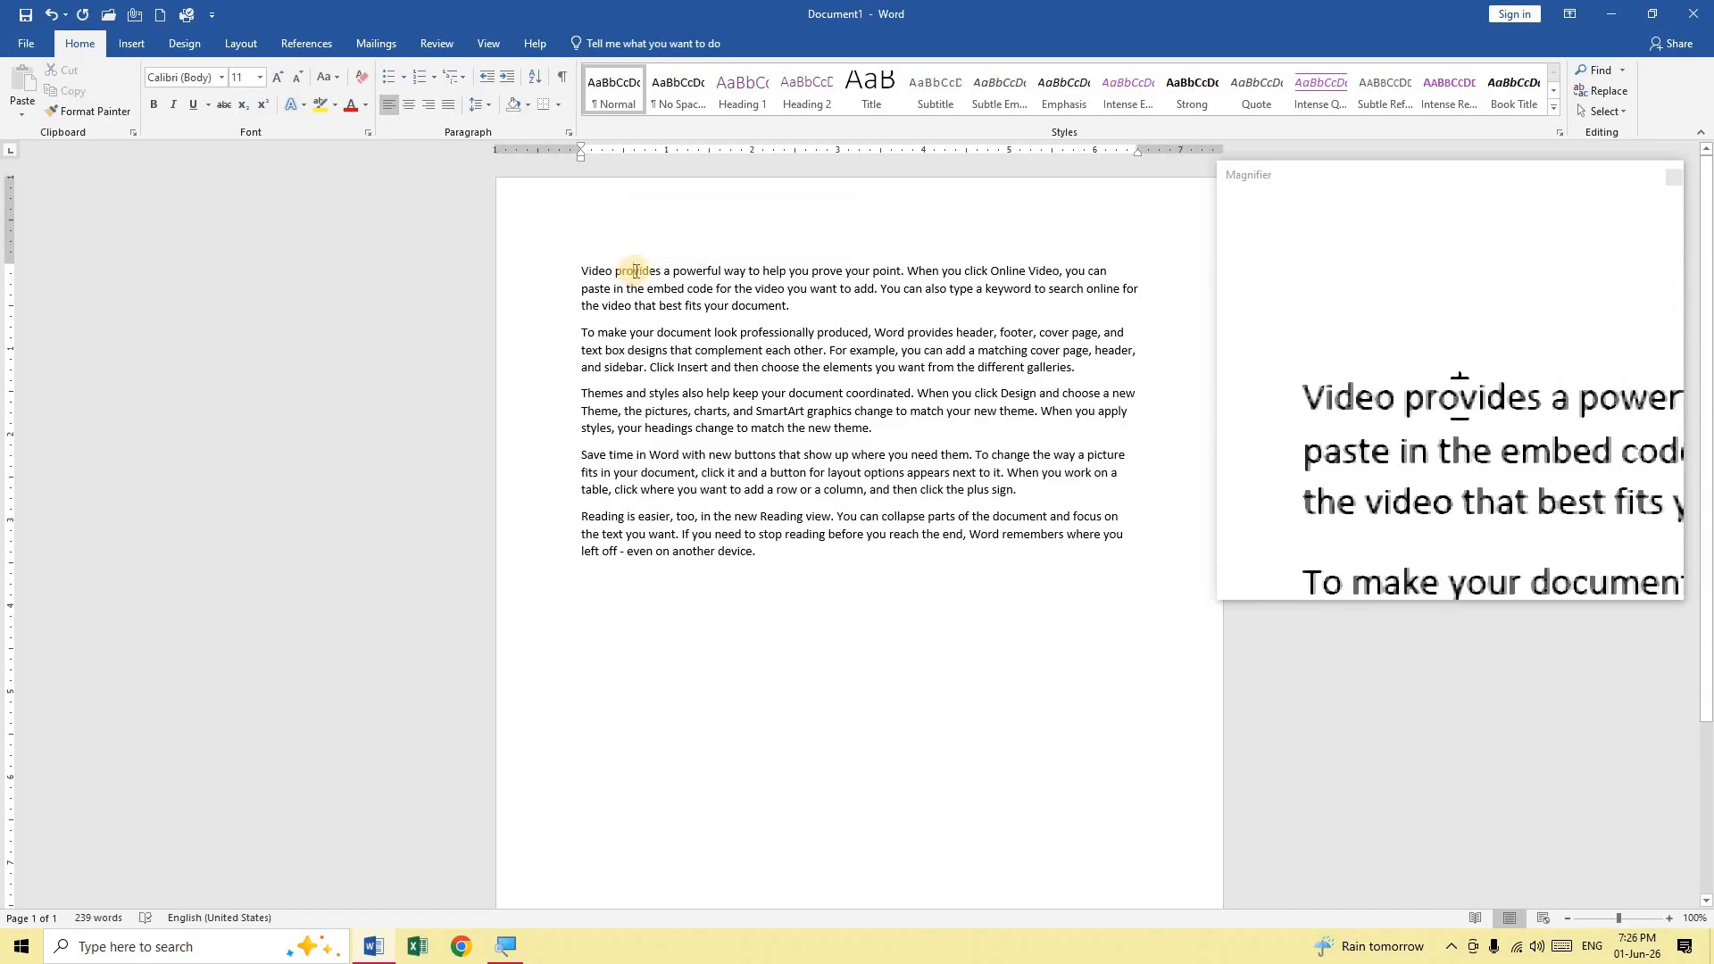
Step: Select the whole first paragraph, then only its first word "Video"
double_click(585, 272)
triple_click(586, 273)
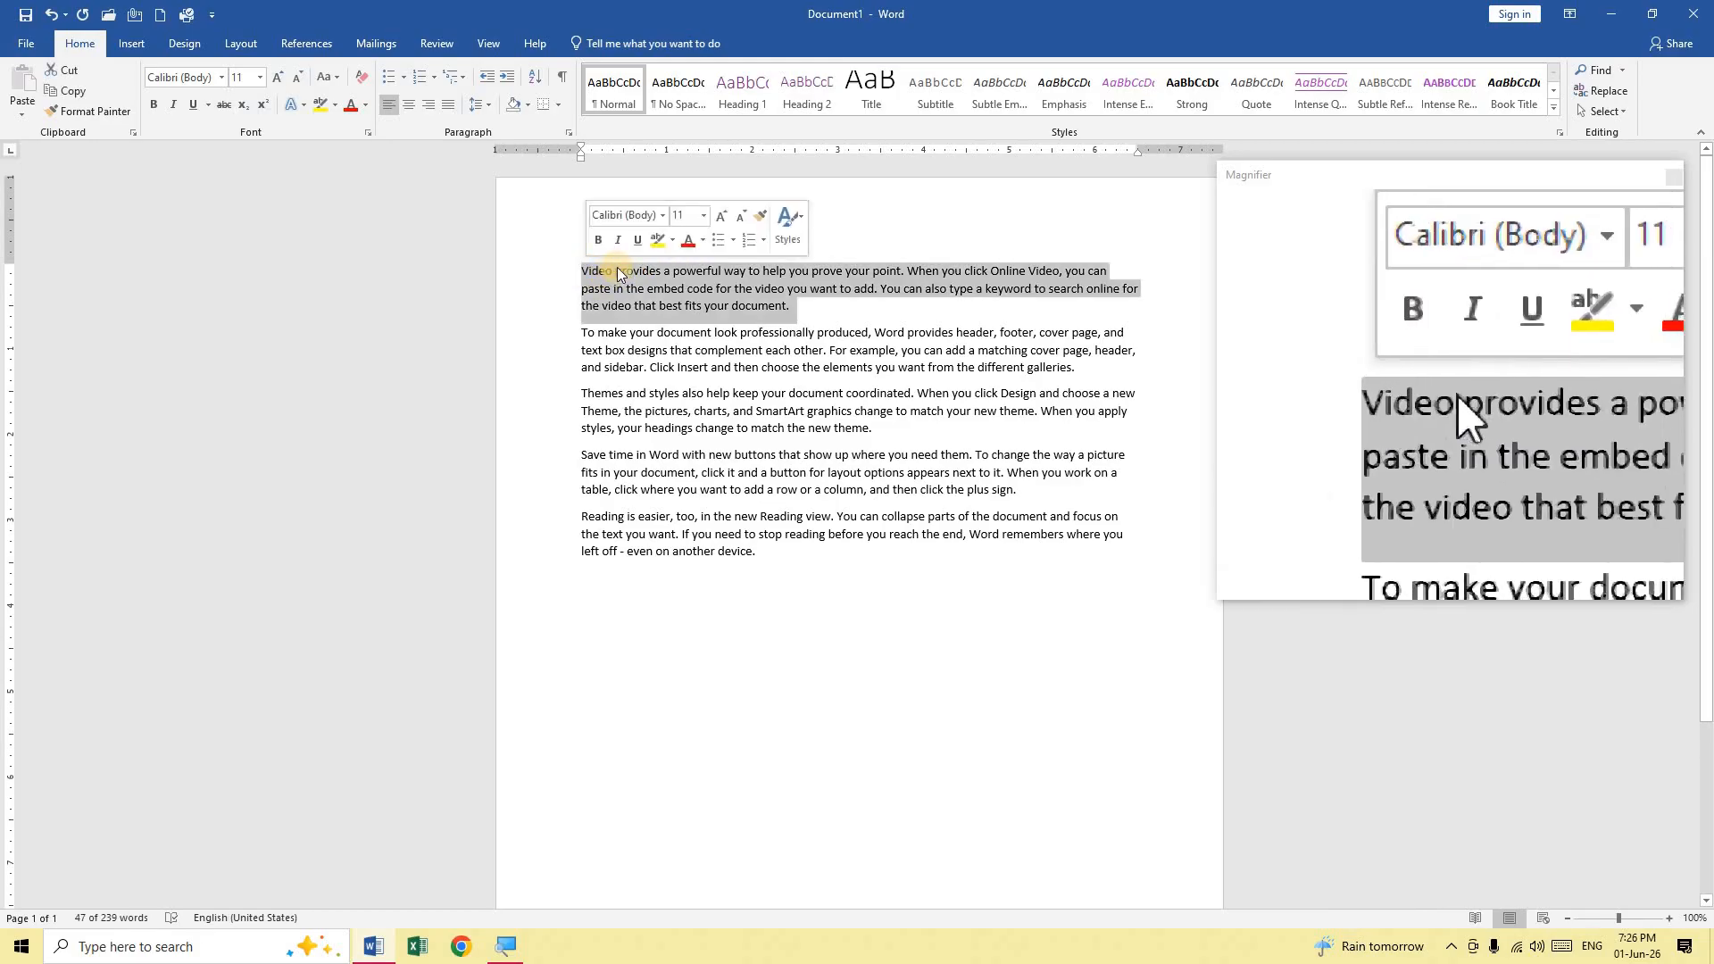
left_click(587, 270)
double_click(586, 271)
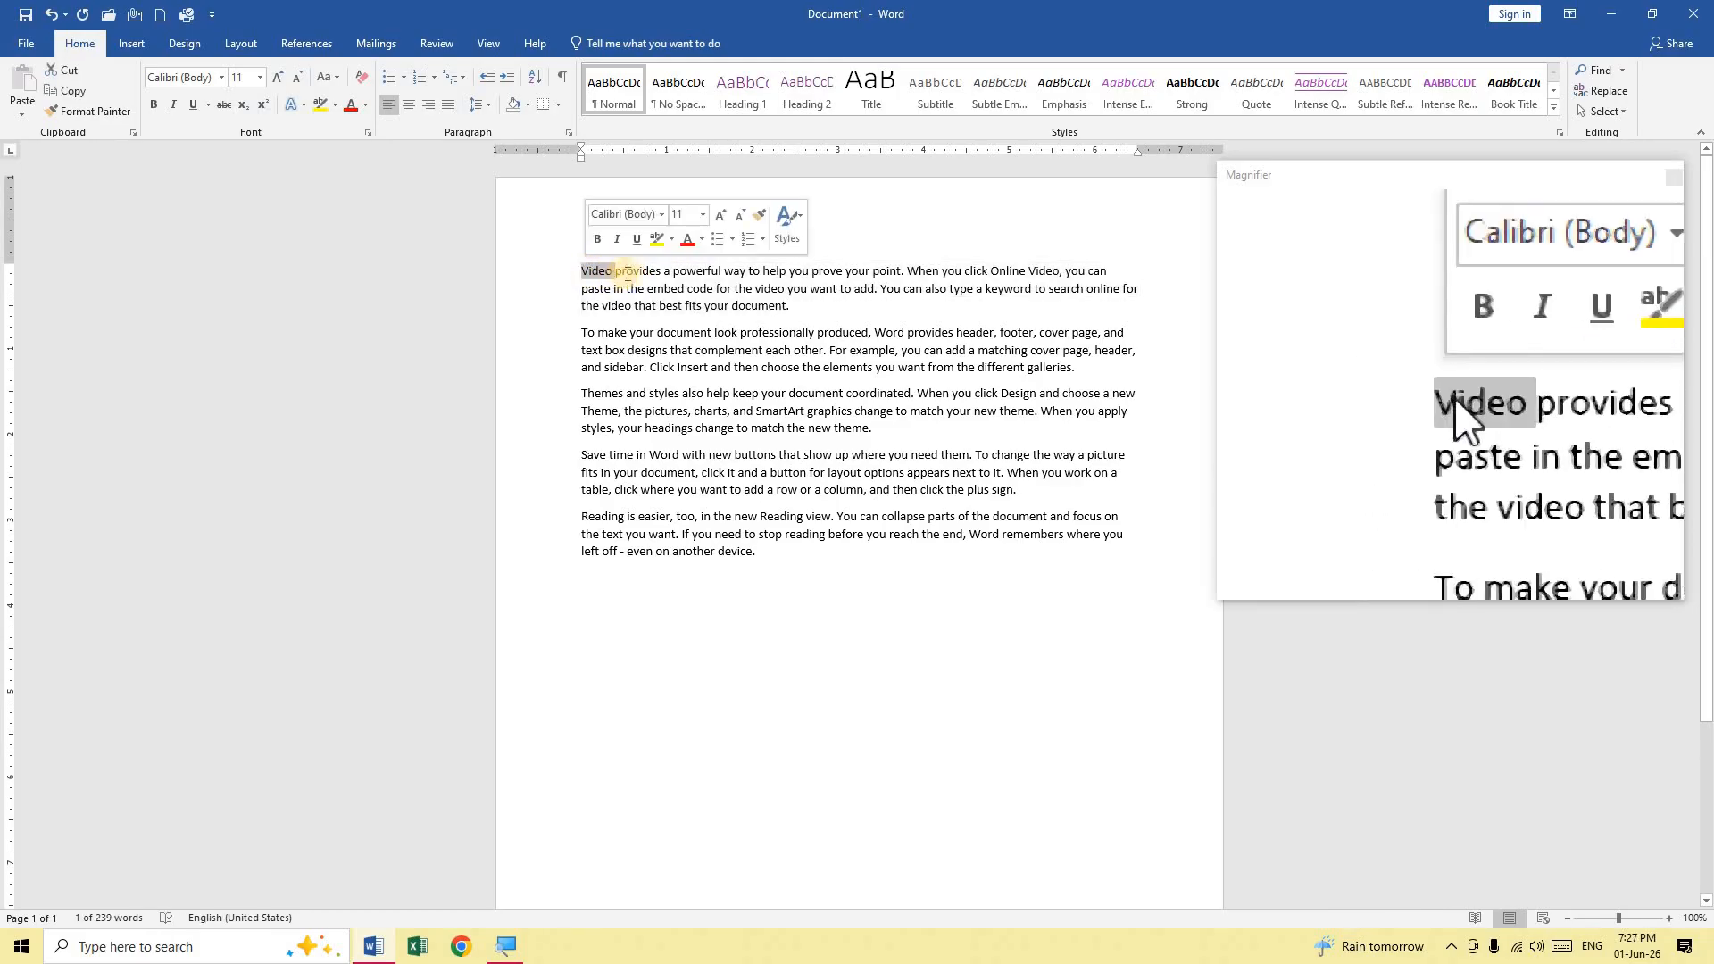
Step: Alternate repeatedly between selecting the word "provides" and selecting the entire first paragraph
left_click(630, 275)
triple_click(631, 277)
double_click(631, 276)
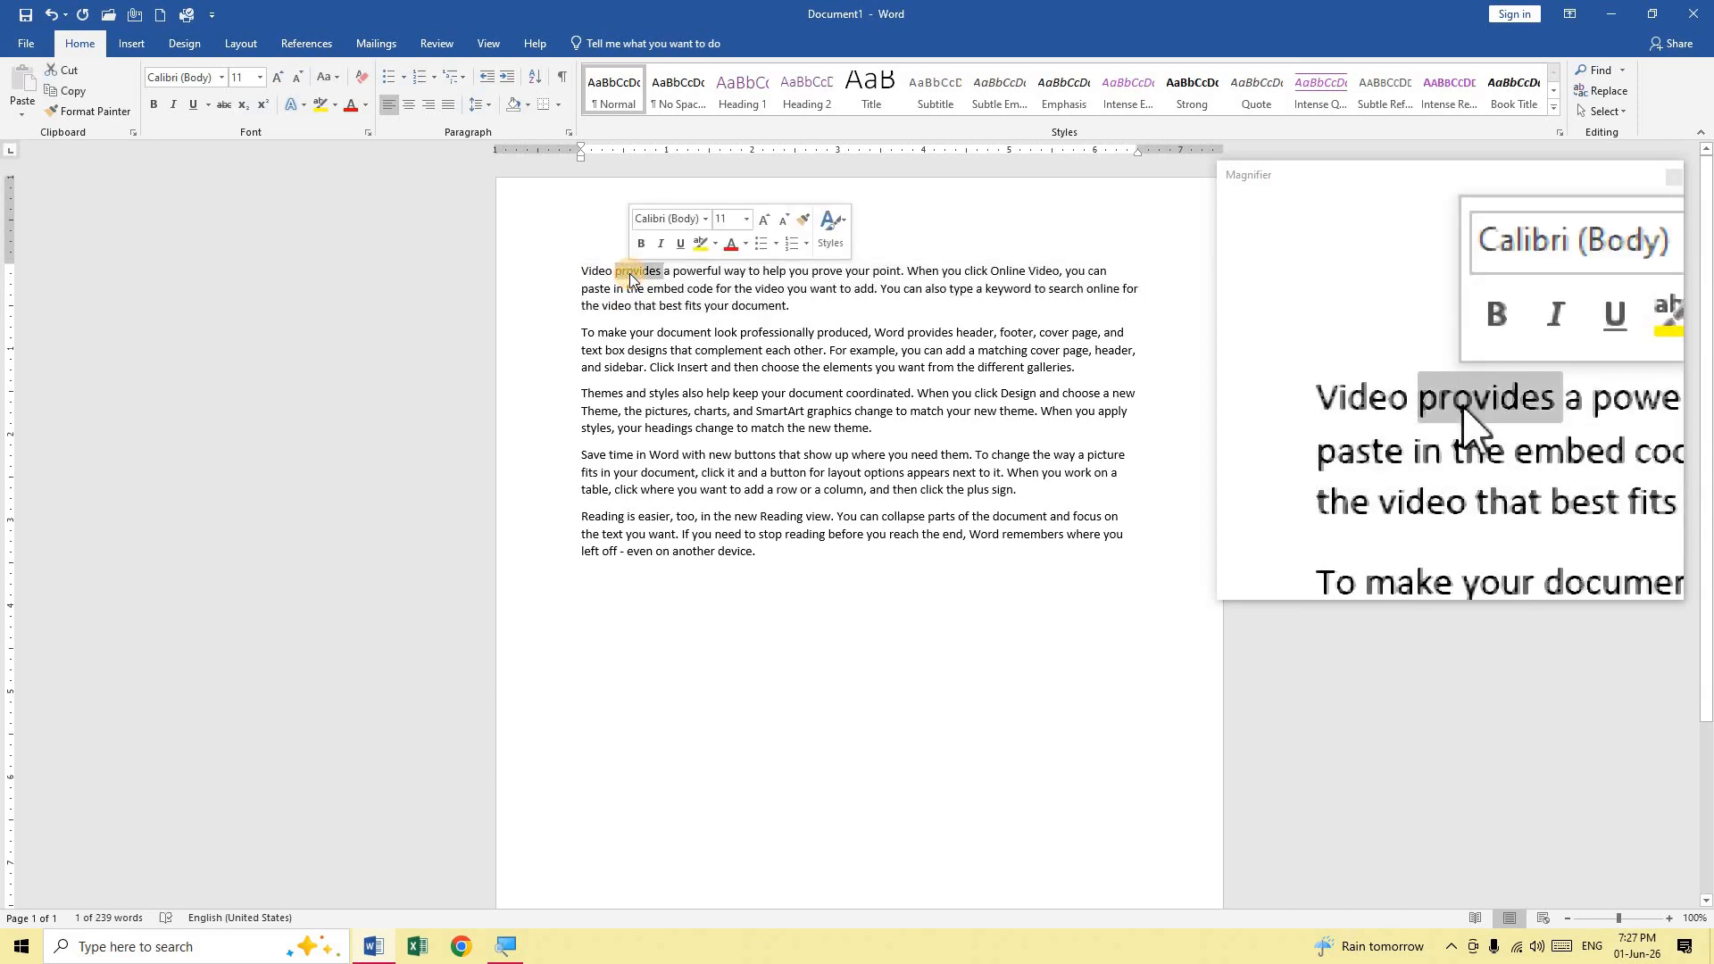
left_click(630, 277)
triple_click(631, 277)
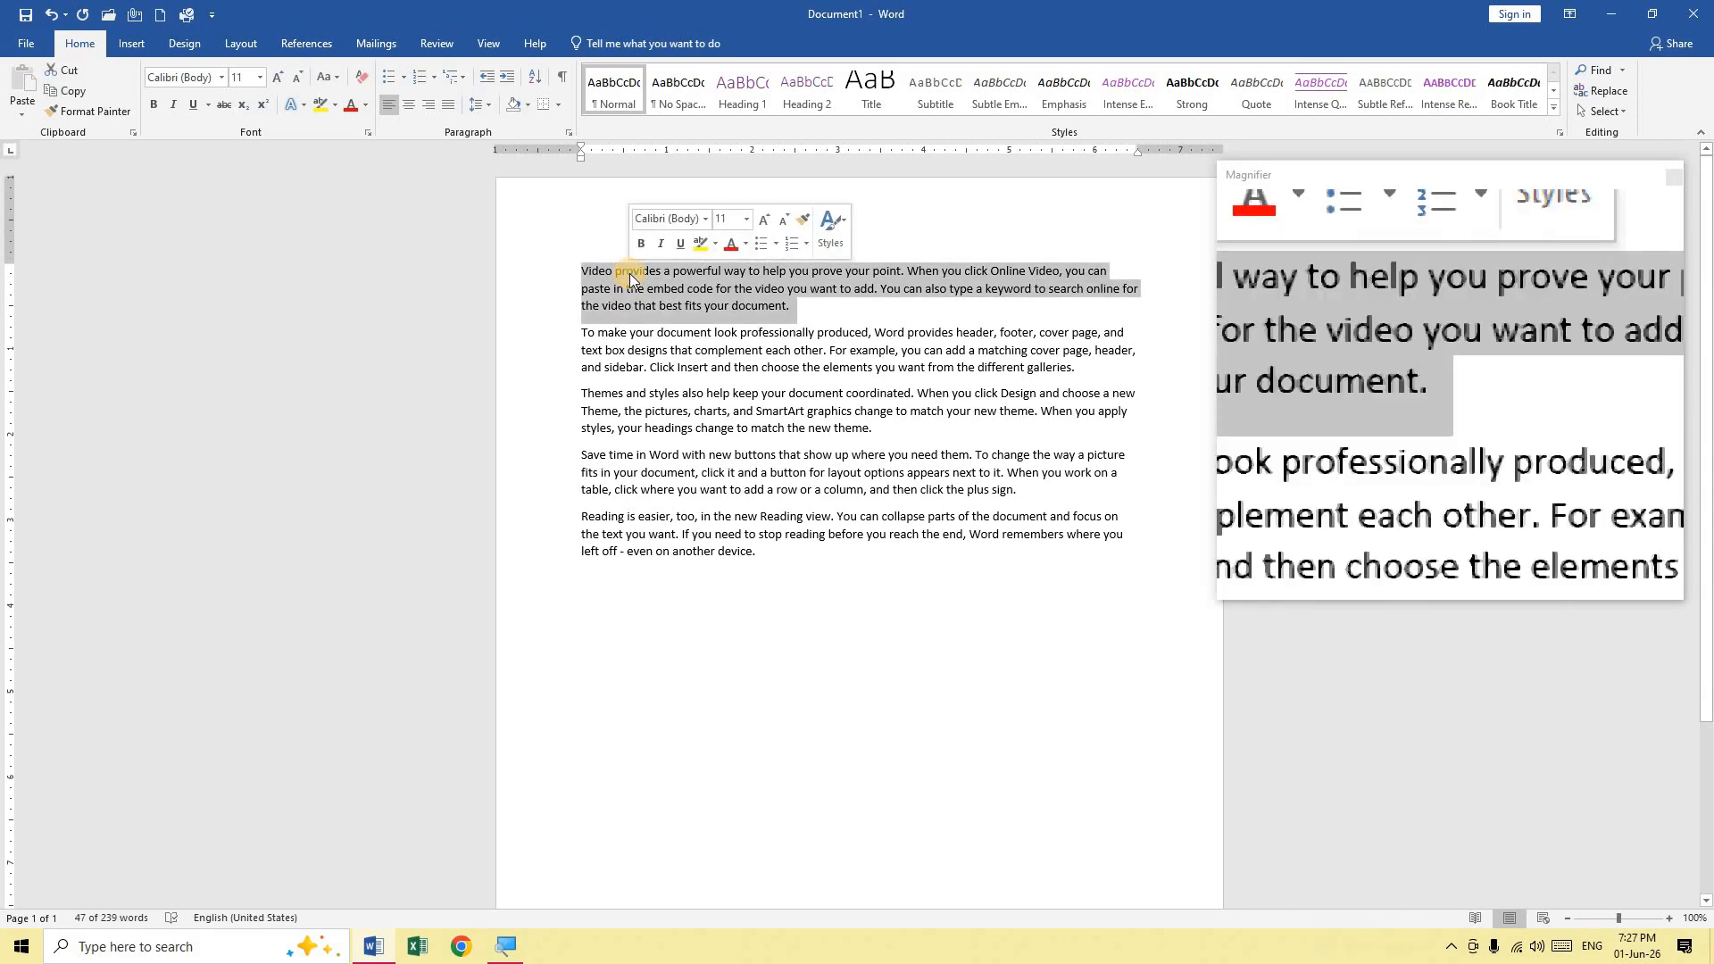
left_click(630, 273)
double_click(630, 275)
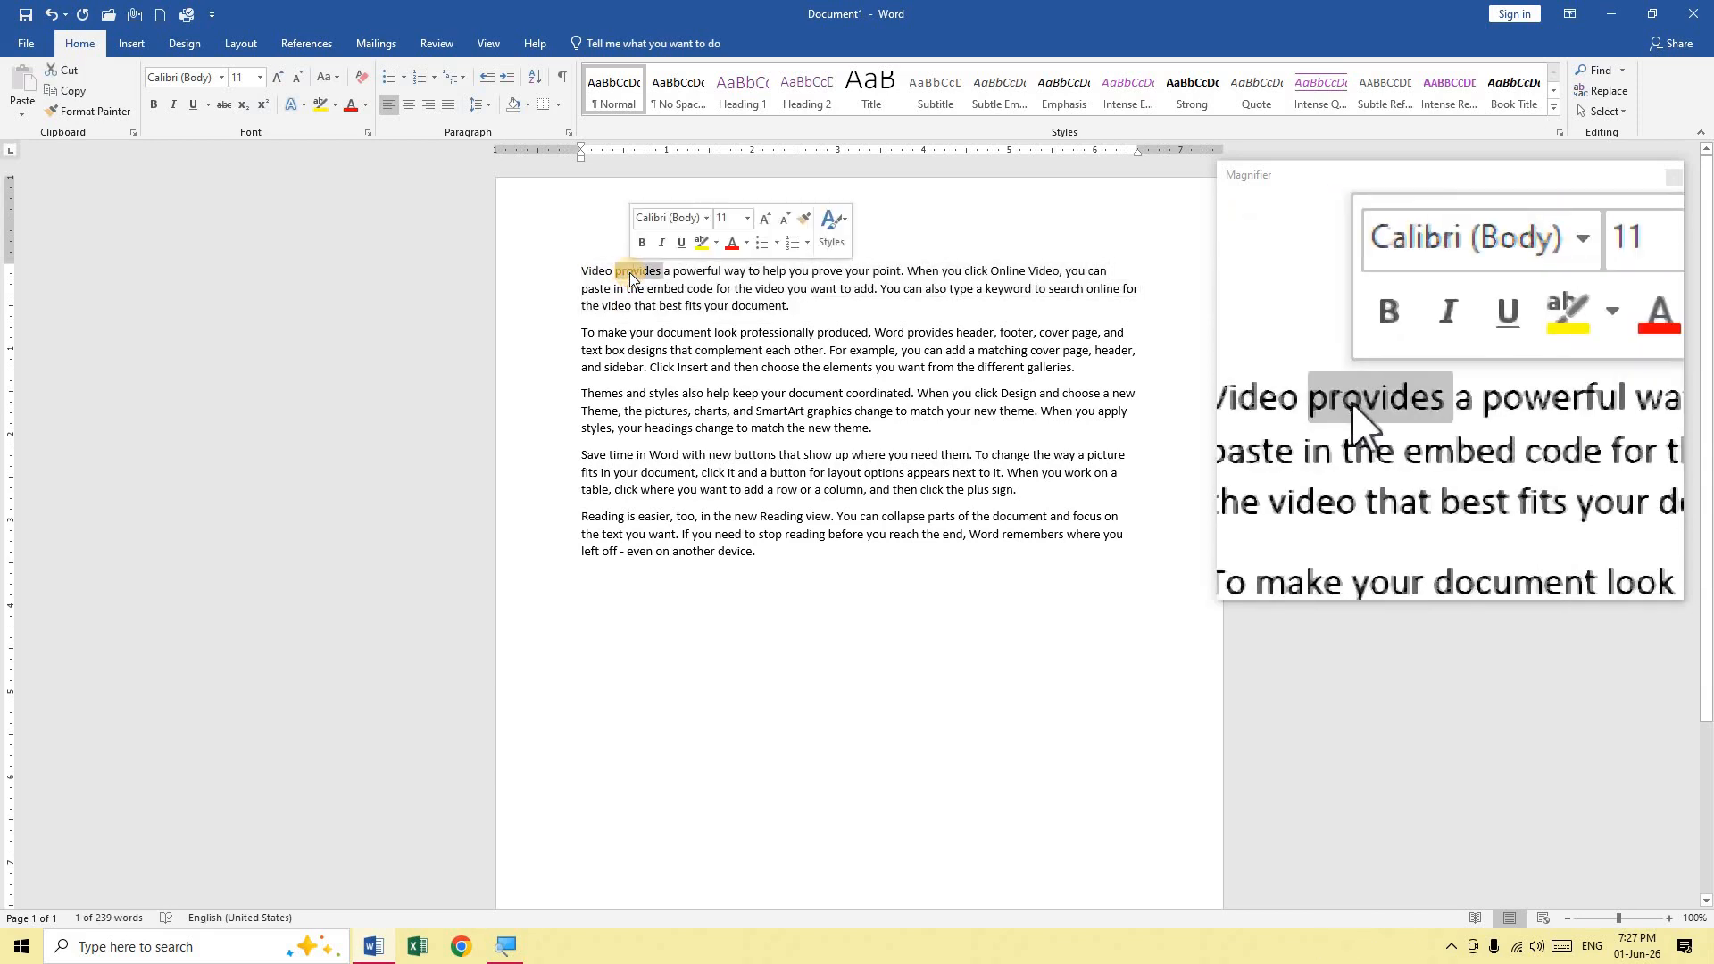
left_click(638, 275)
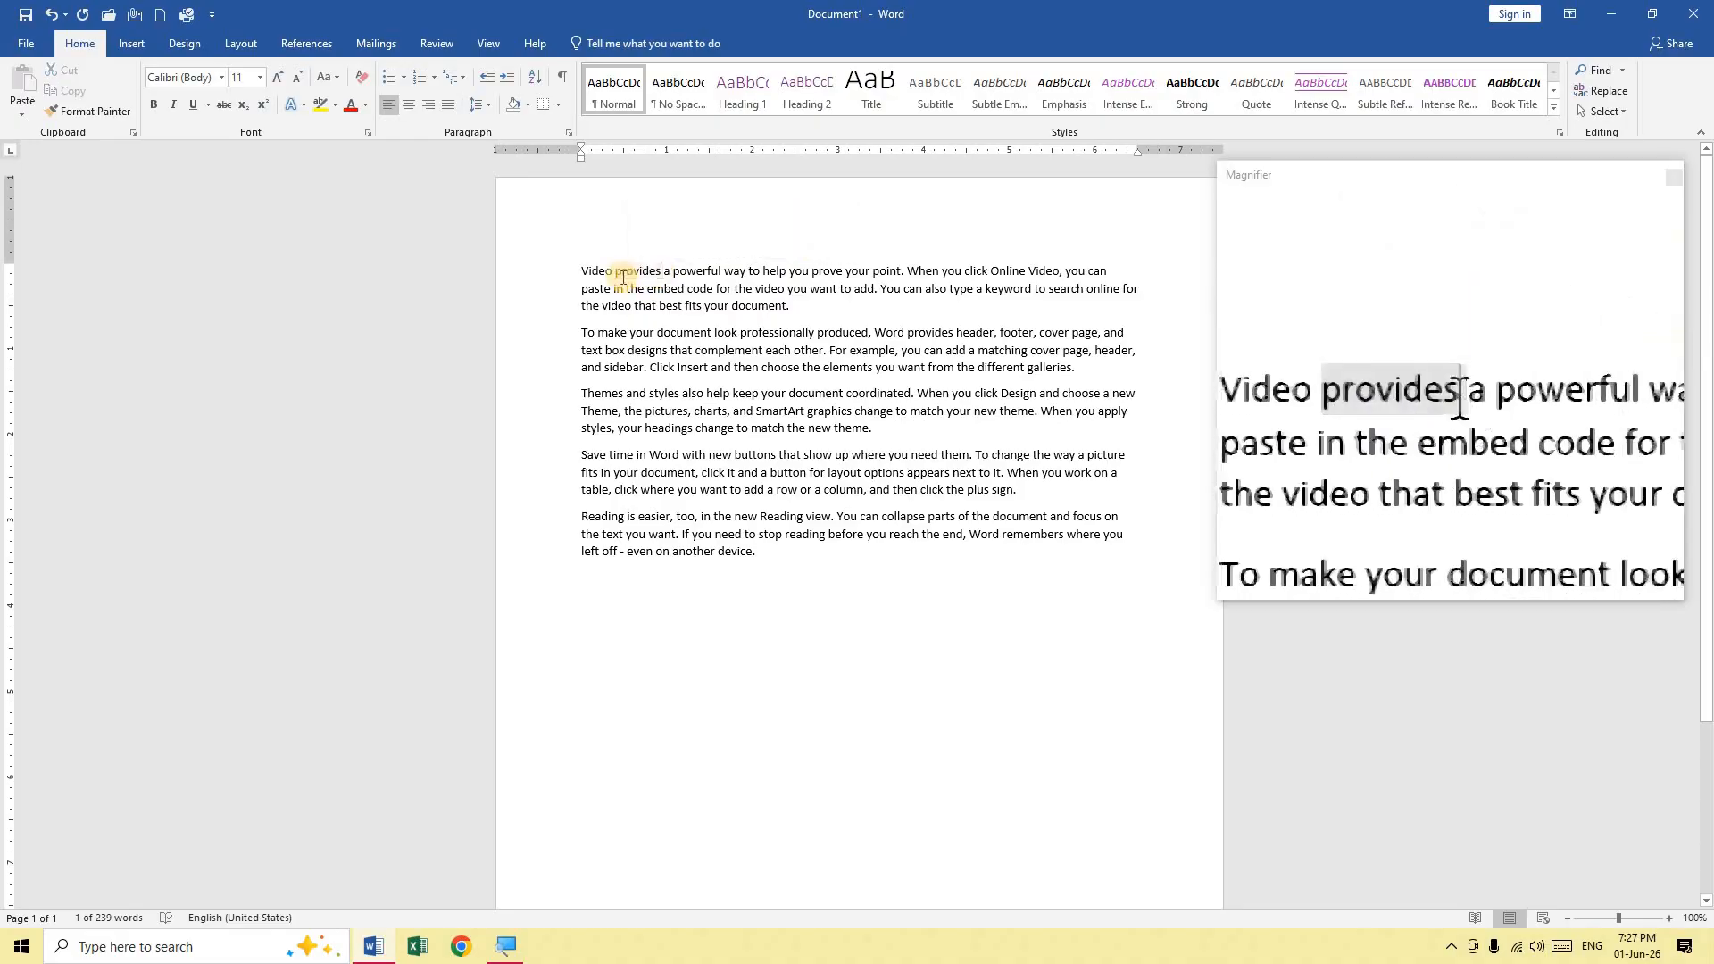
triple_click(640, 275)
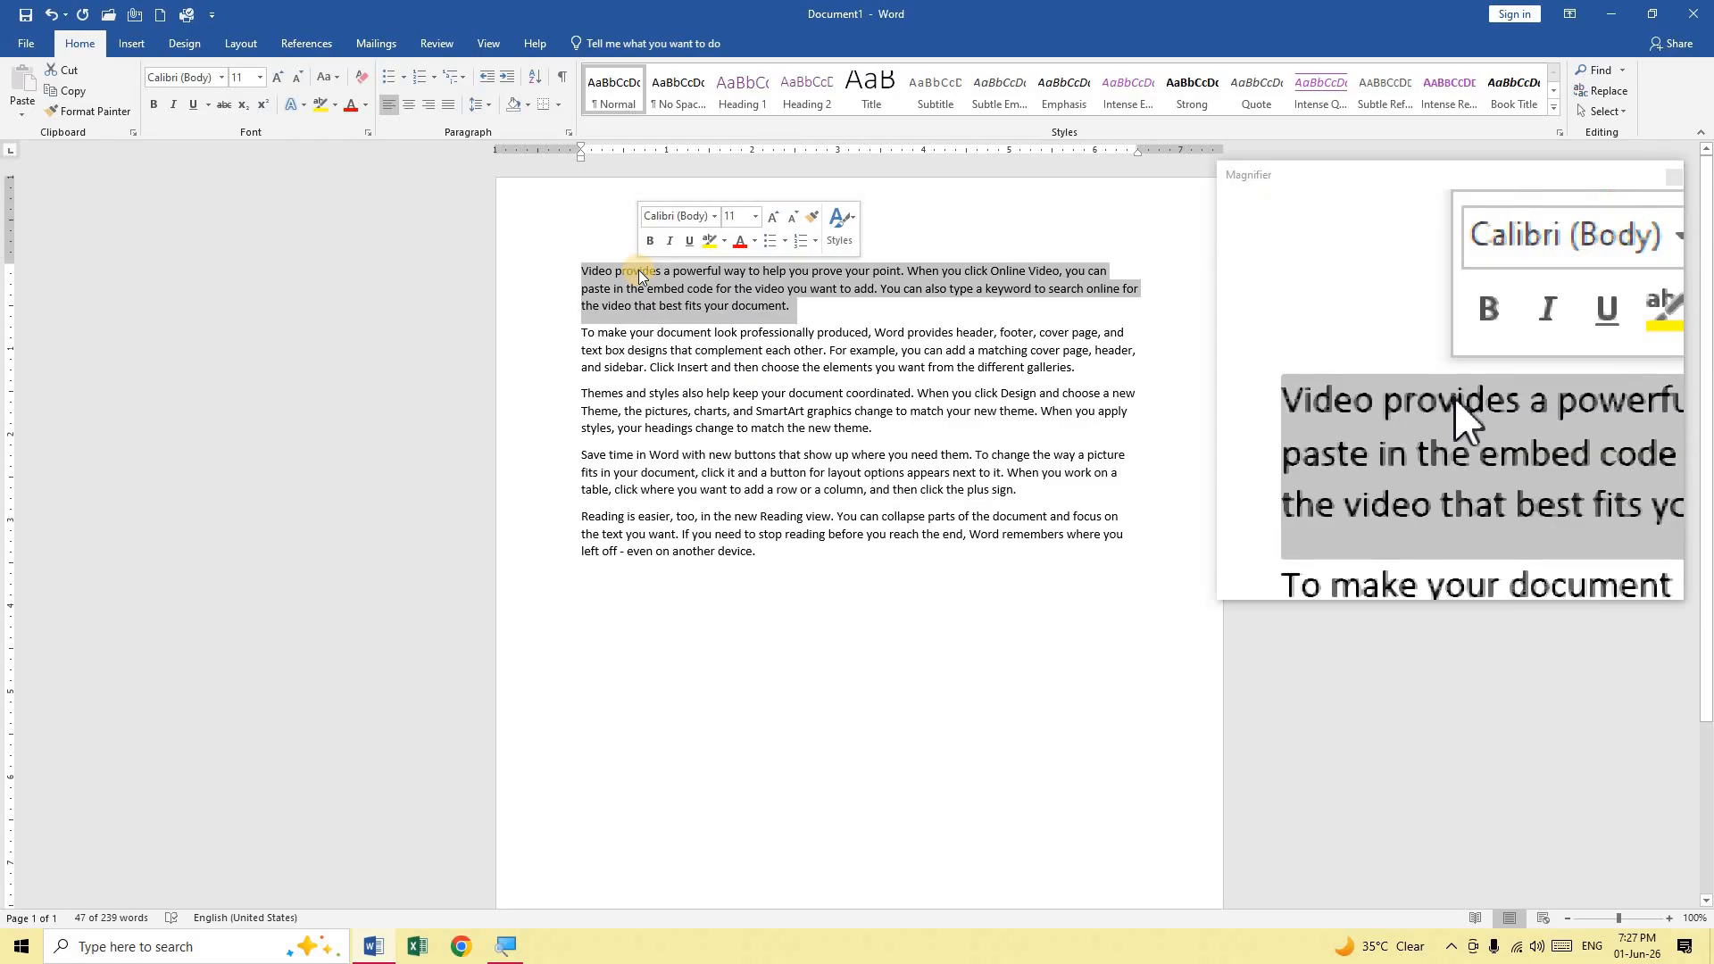
Step: Select the text from "provides" into the second paragraph, then place the insertion point at the end of the first paragraph
left_click(786, 306)
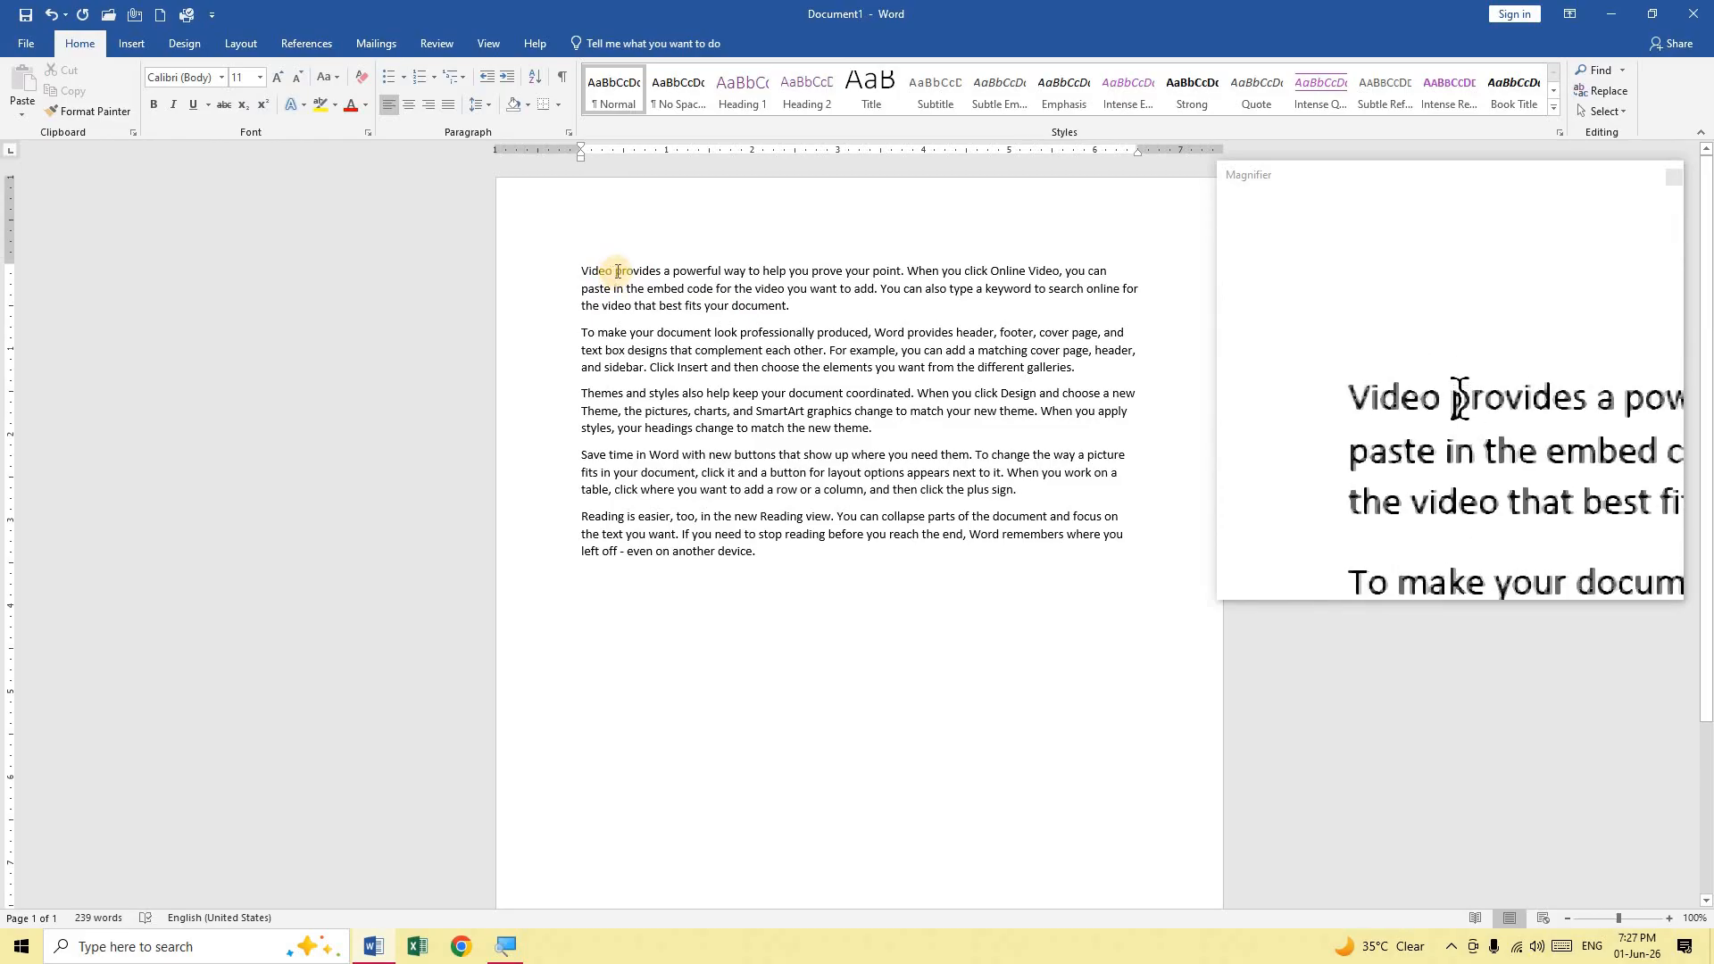
left_click_drag(617, 271, 773, 367)
left_click(799, 306)
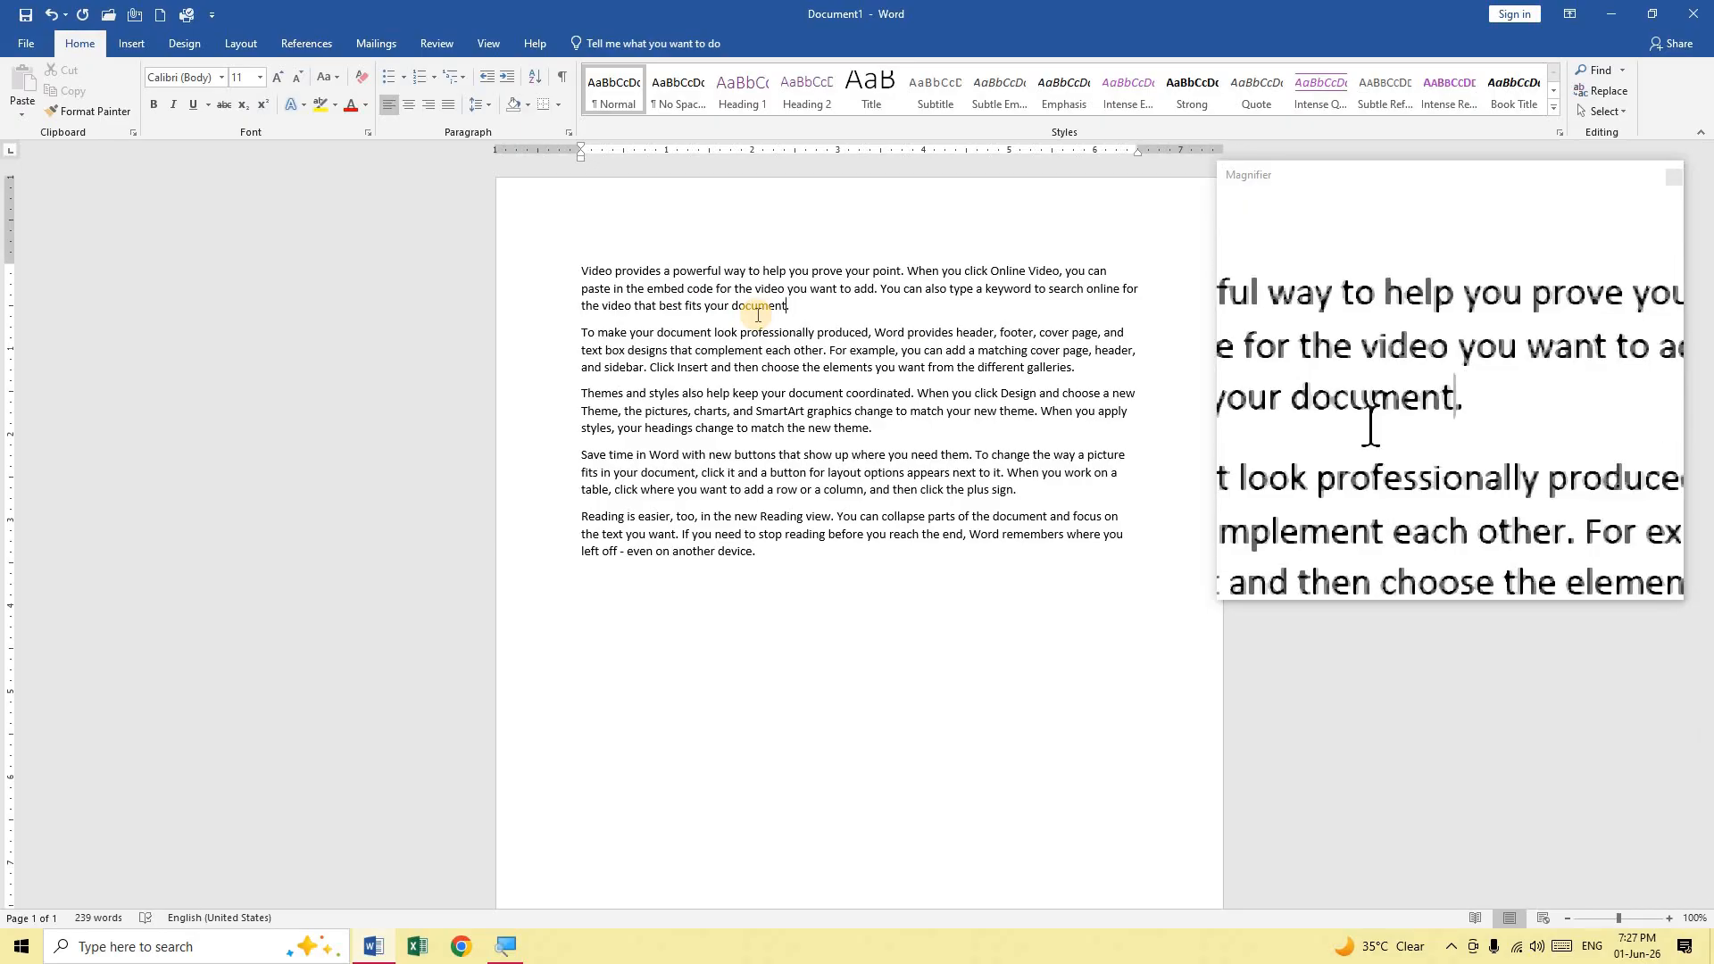
Step: Move the insertion point character by character back into the word "document", then forward to the end of the first paragraph
key("Left")
key("Left")
key("Left")
key("Left")
key("Left")
key("Left")
key("Left")
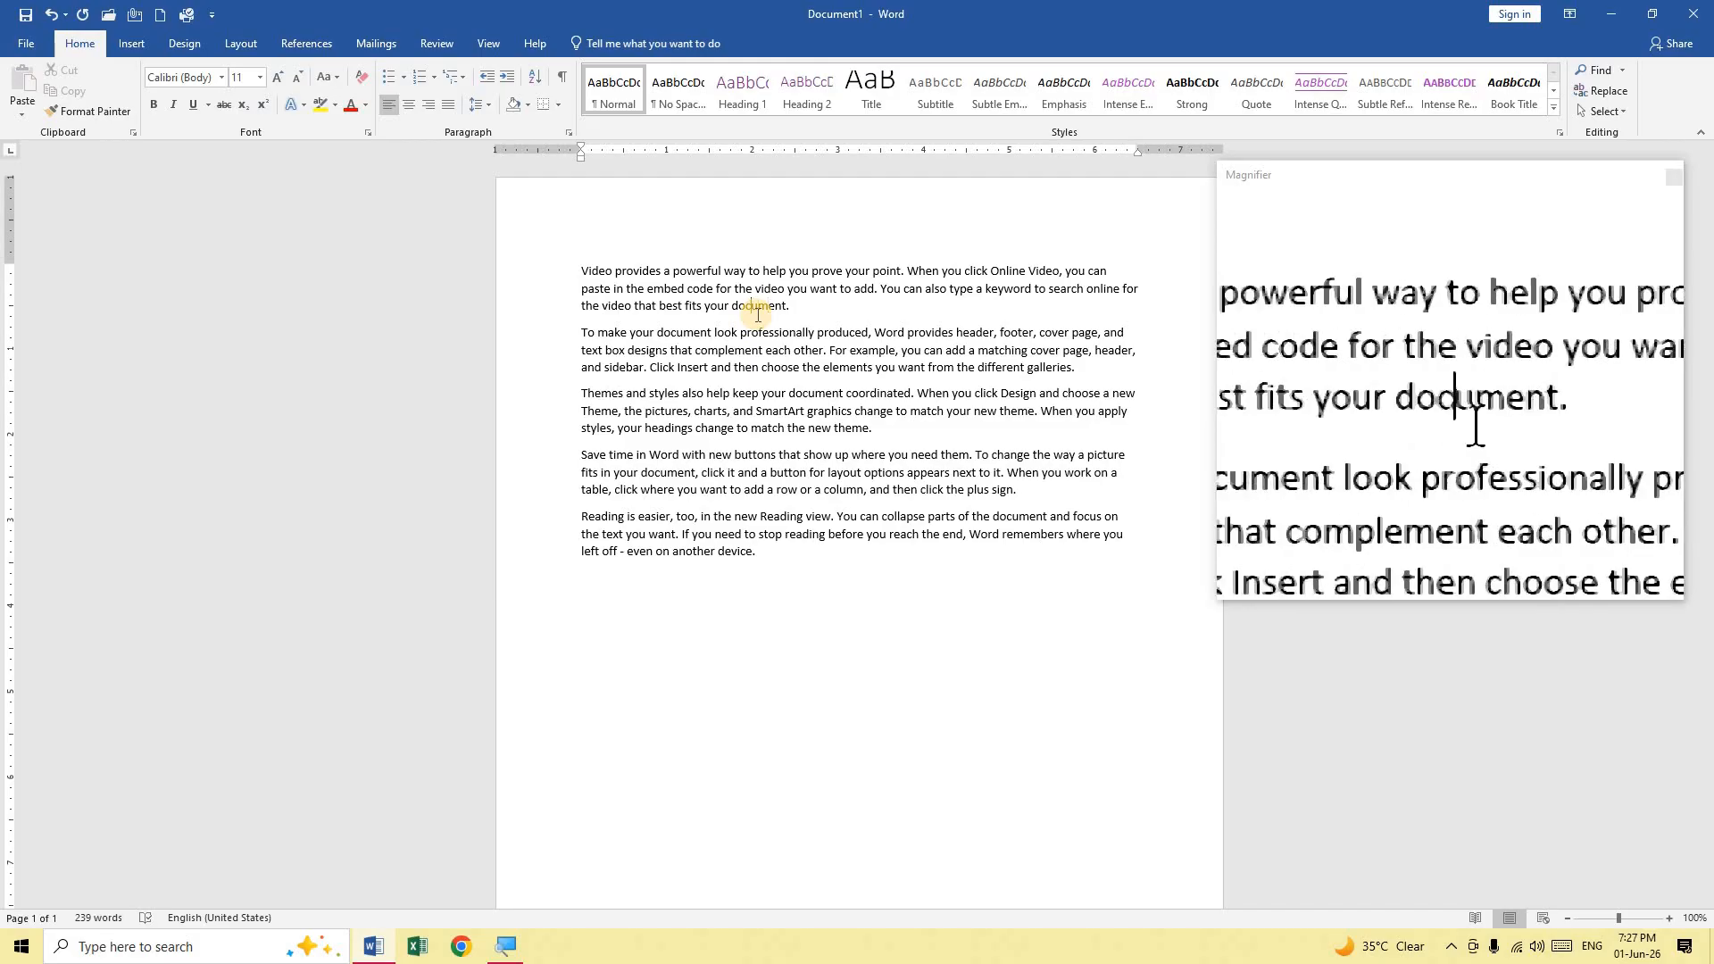
key("Right")
key("Right")
key("Right")
key("Right")
key("Right")
key("Right")
key("Right")
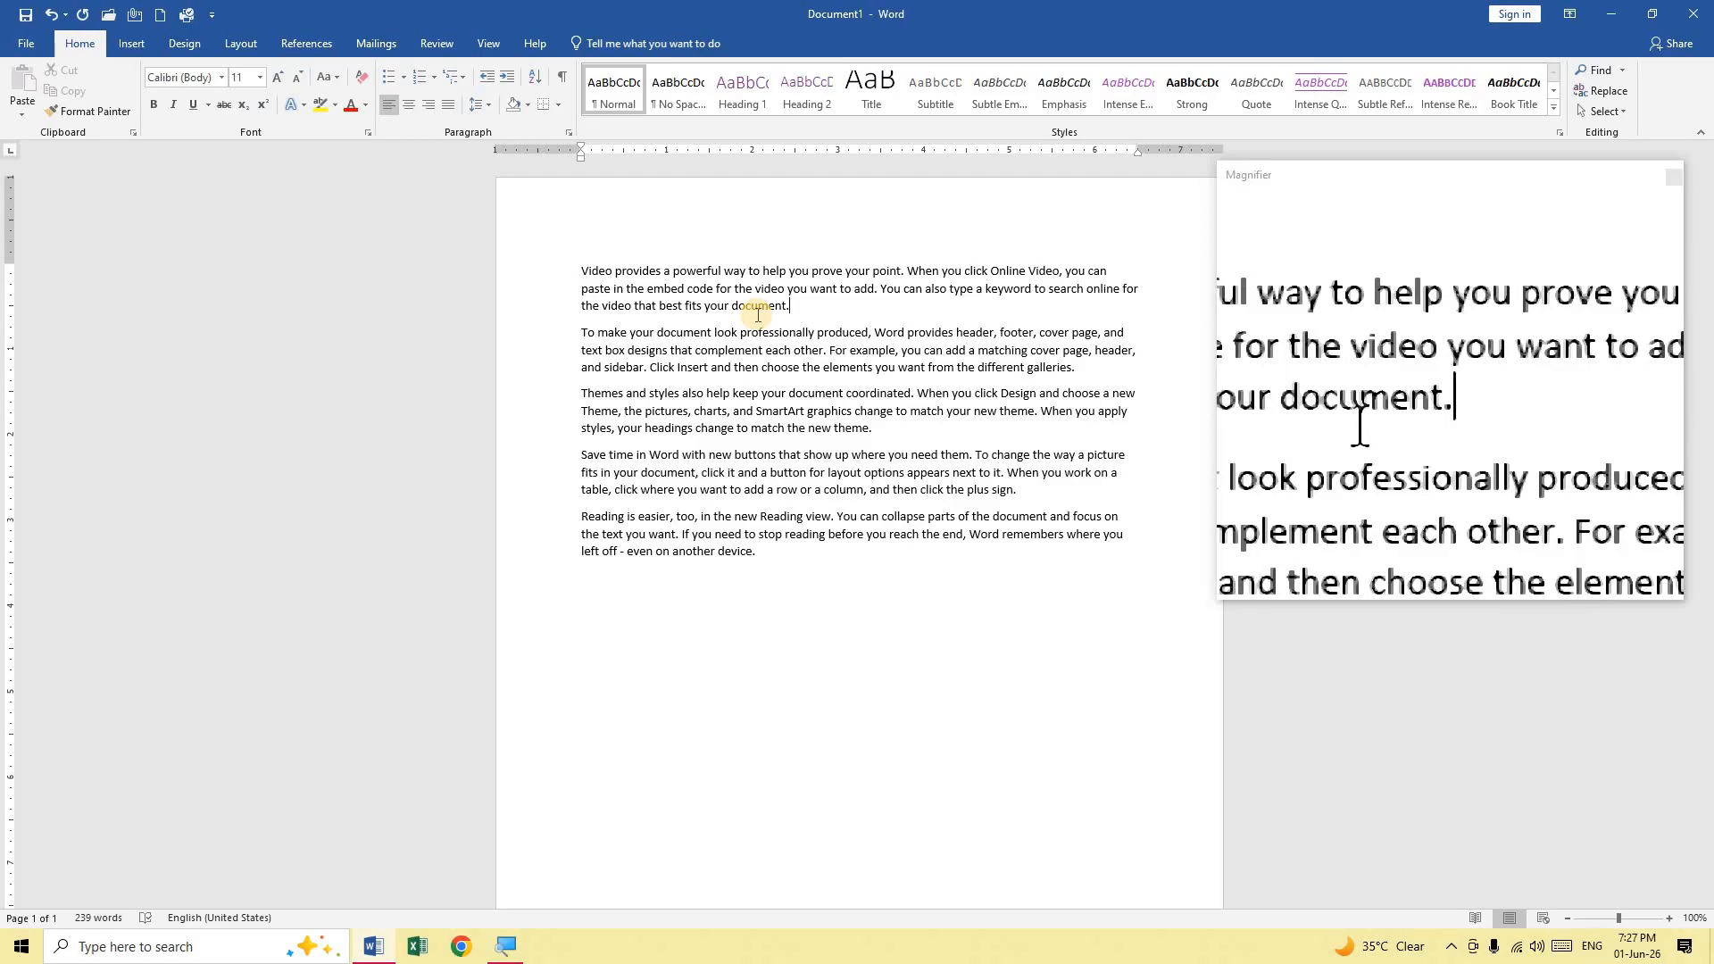
Step: Move the insertion point back word by word to just before "video" in the first paragraph's last line
key("Left")
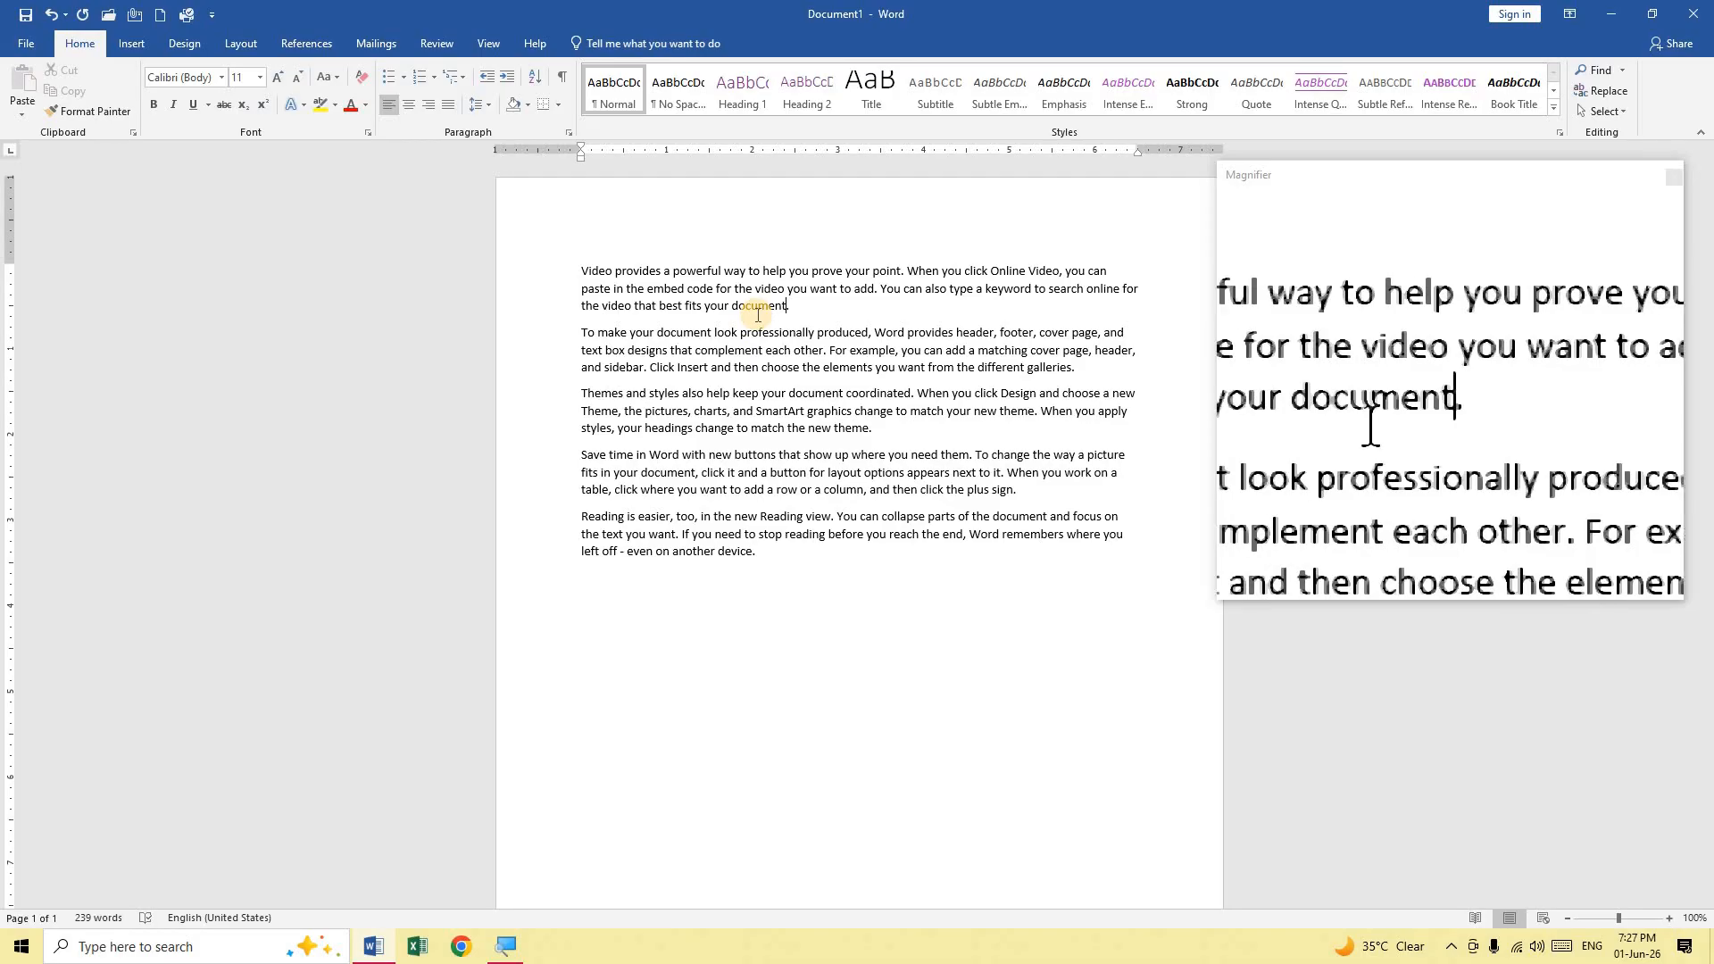
key("ctrl+Left")
key("ctrl+Left")
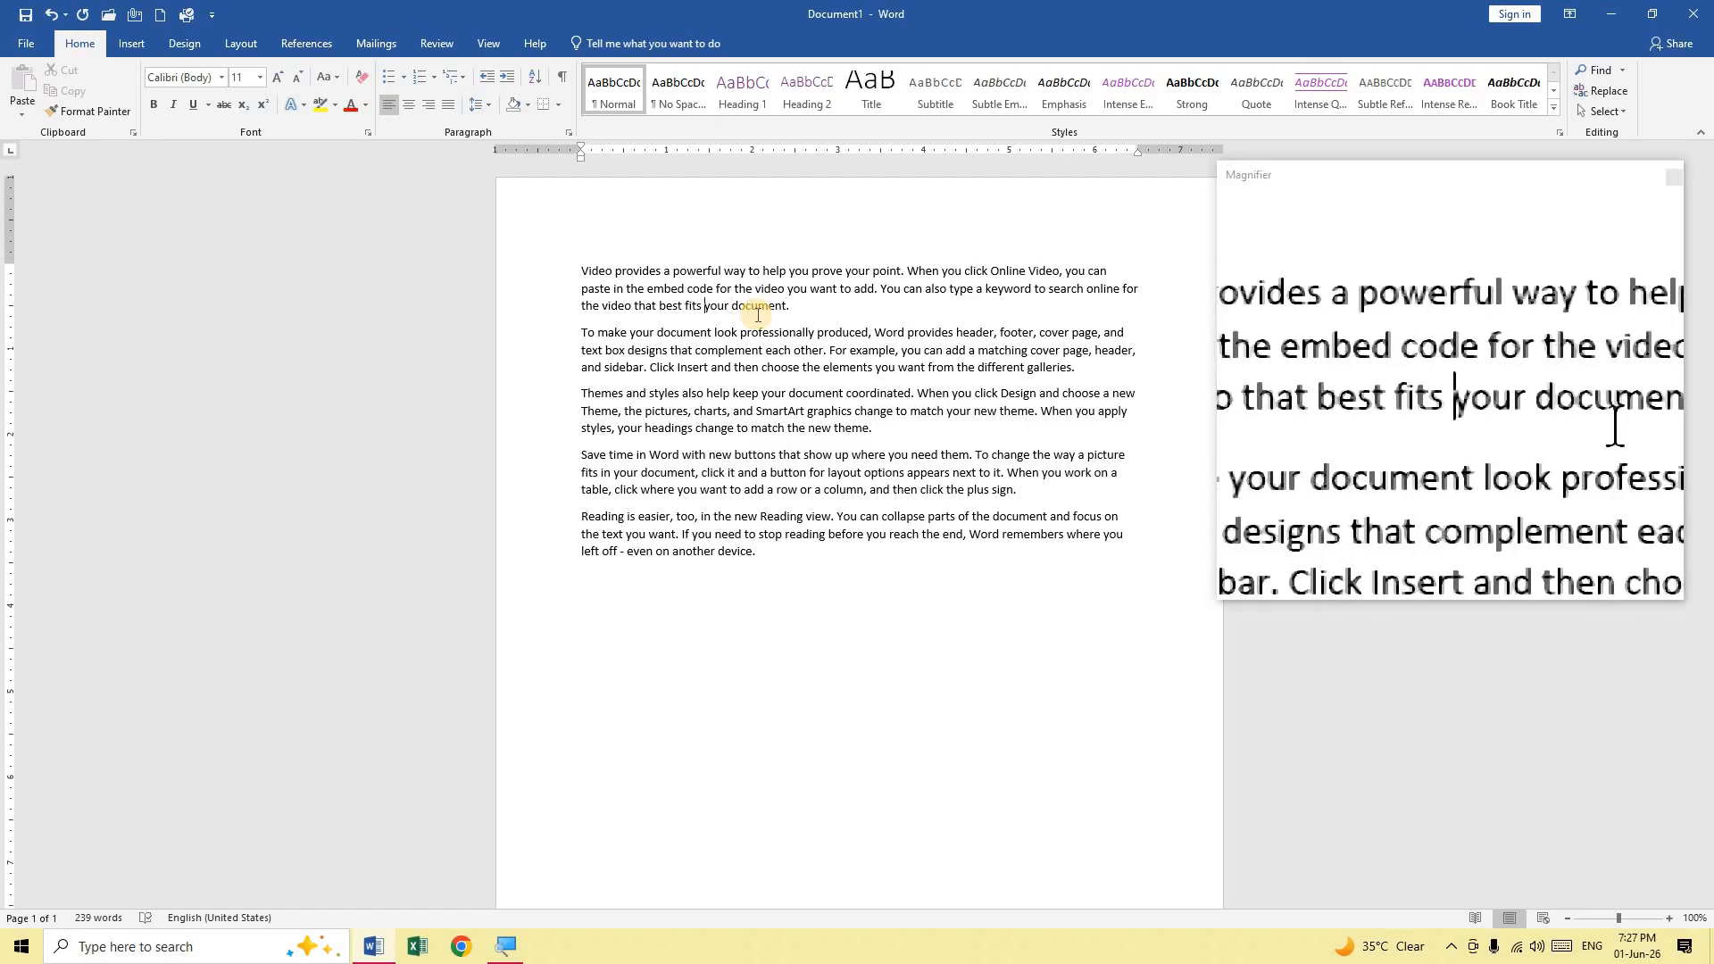
key("ctrl+Left")
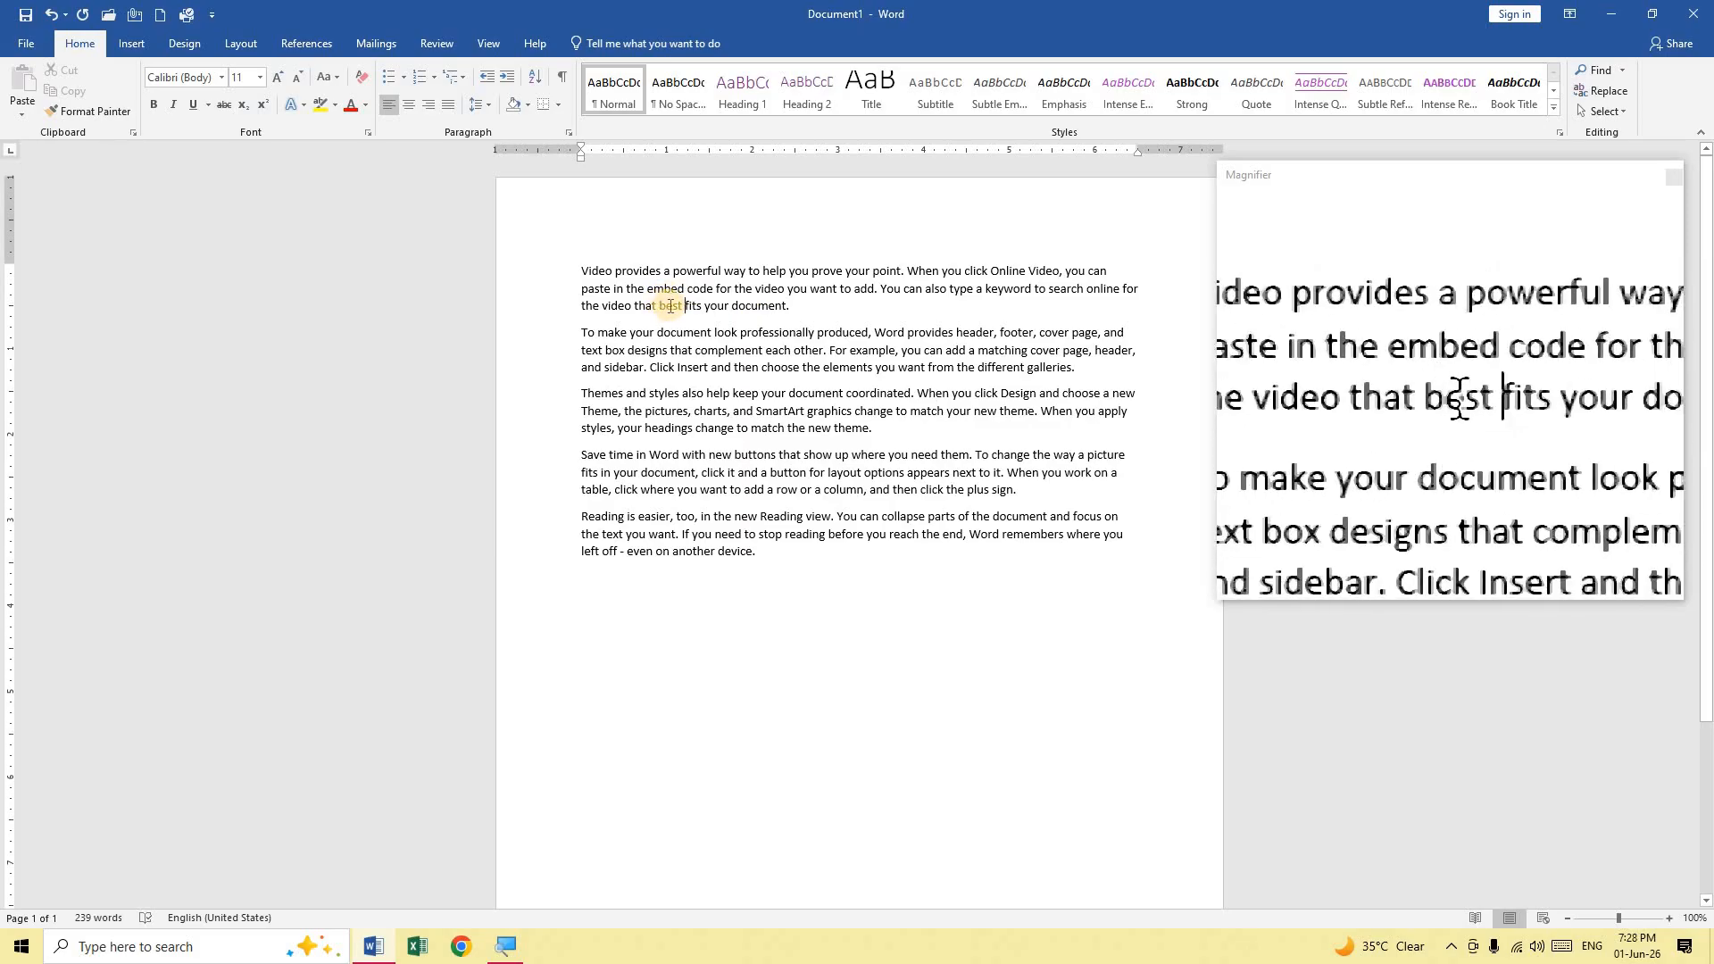
key("ctrl+Left")
key("ctrl+Left")
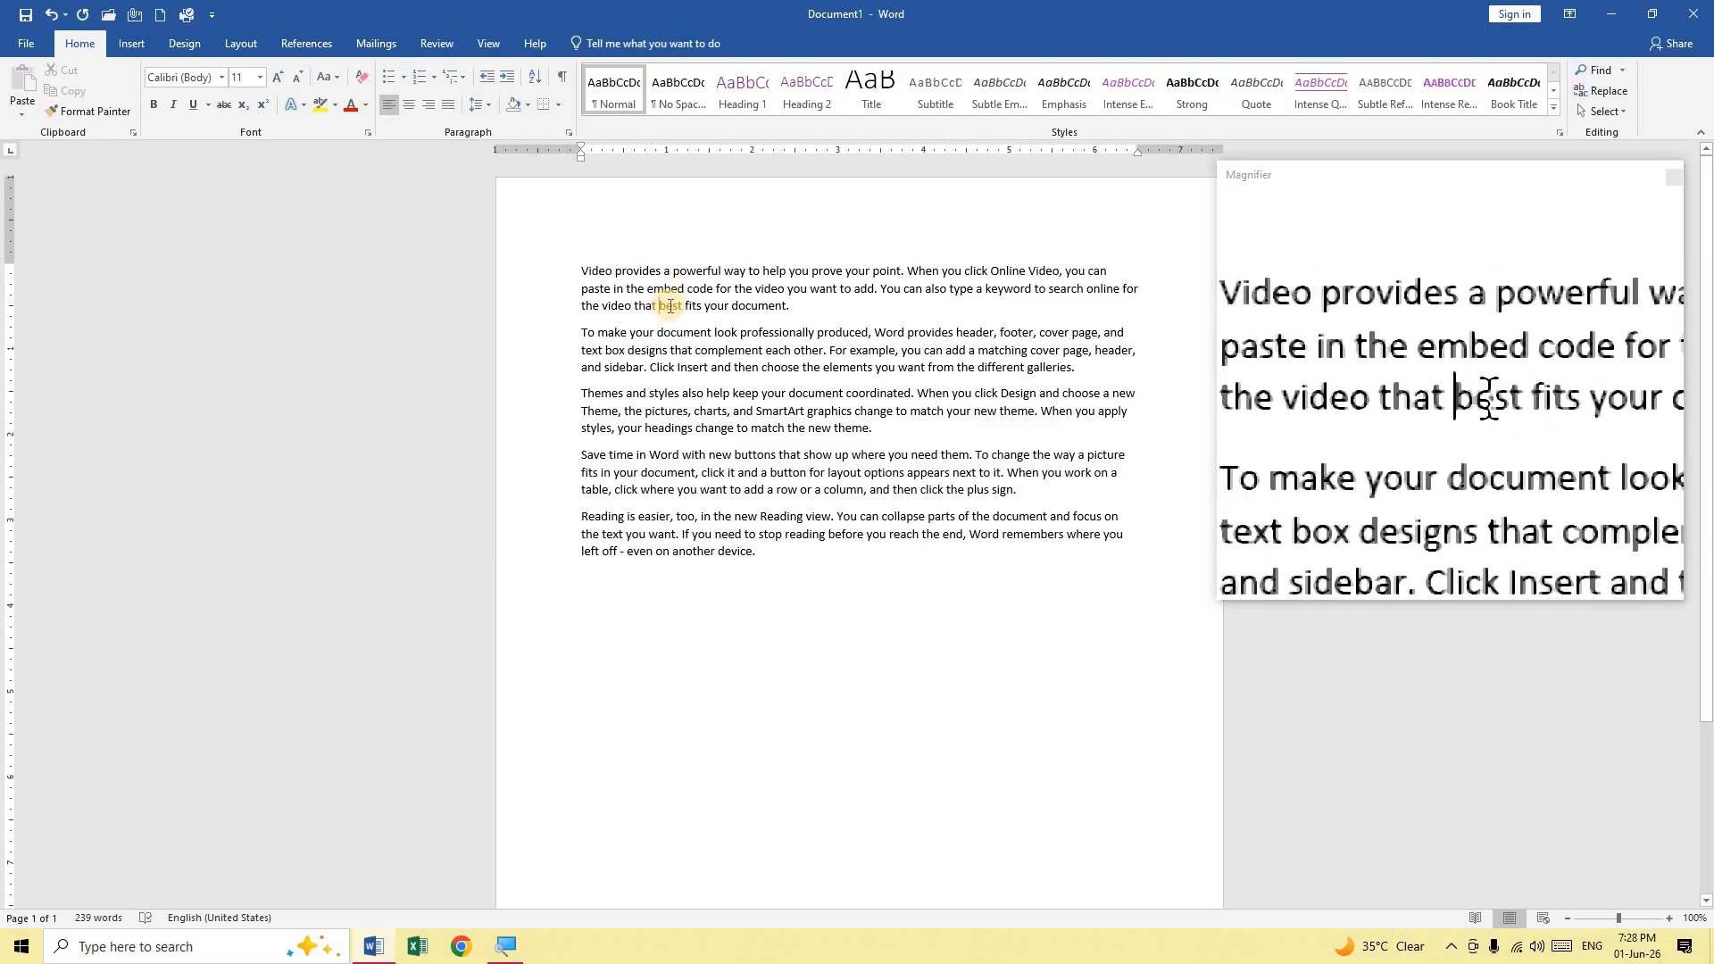
key("ctrl+Left")
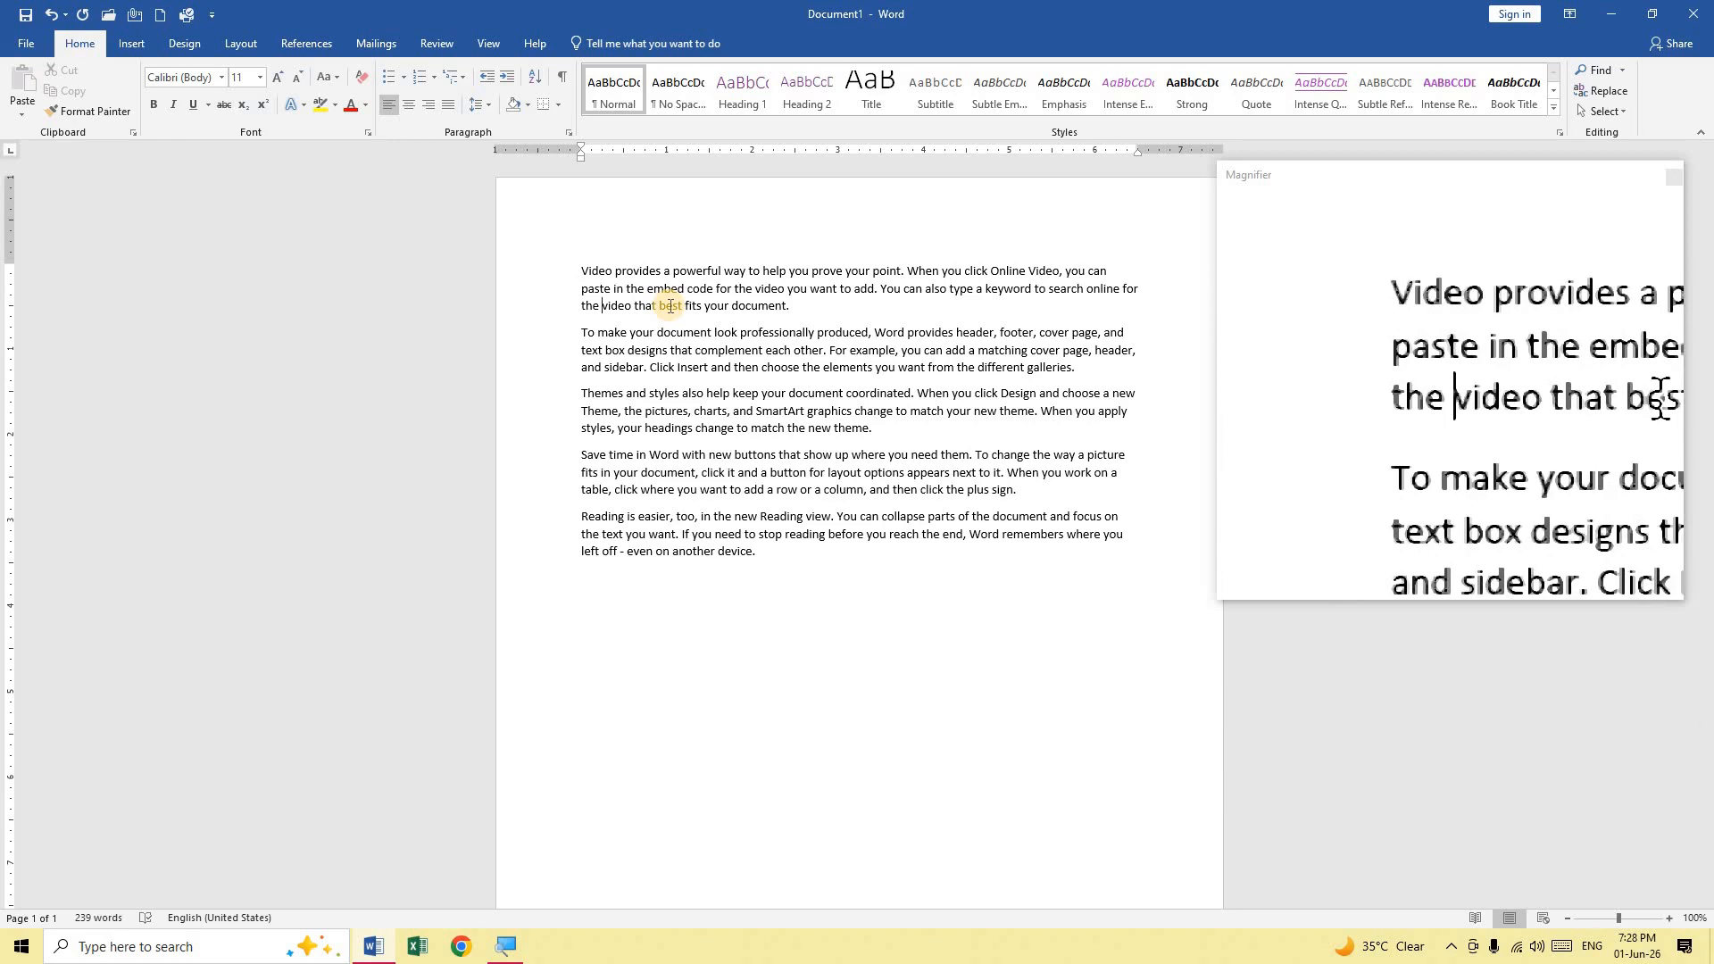
Step: Move the insertion point forward word by word to the end of the first paragraph
key("ctrl+Right")
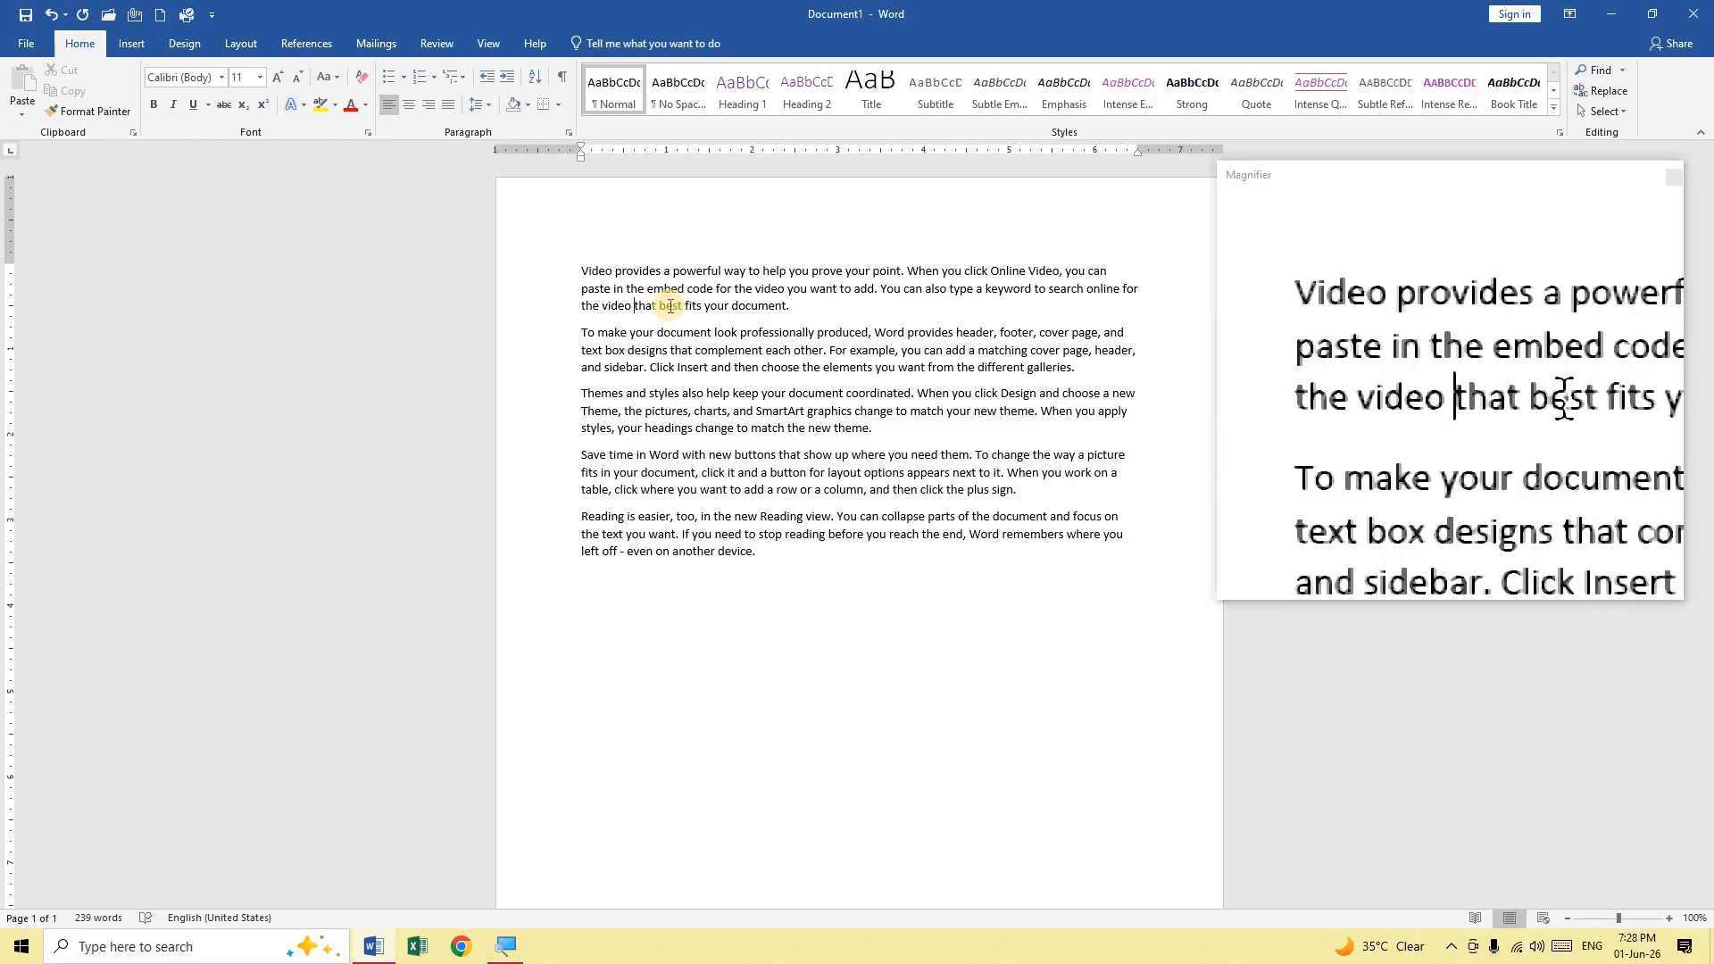
key("ctrl+Right")
key("ctrl+Right")
key("ctrl+Right")
key("ctrl+Right")
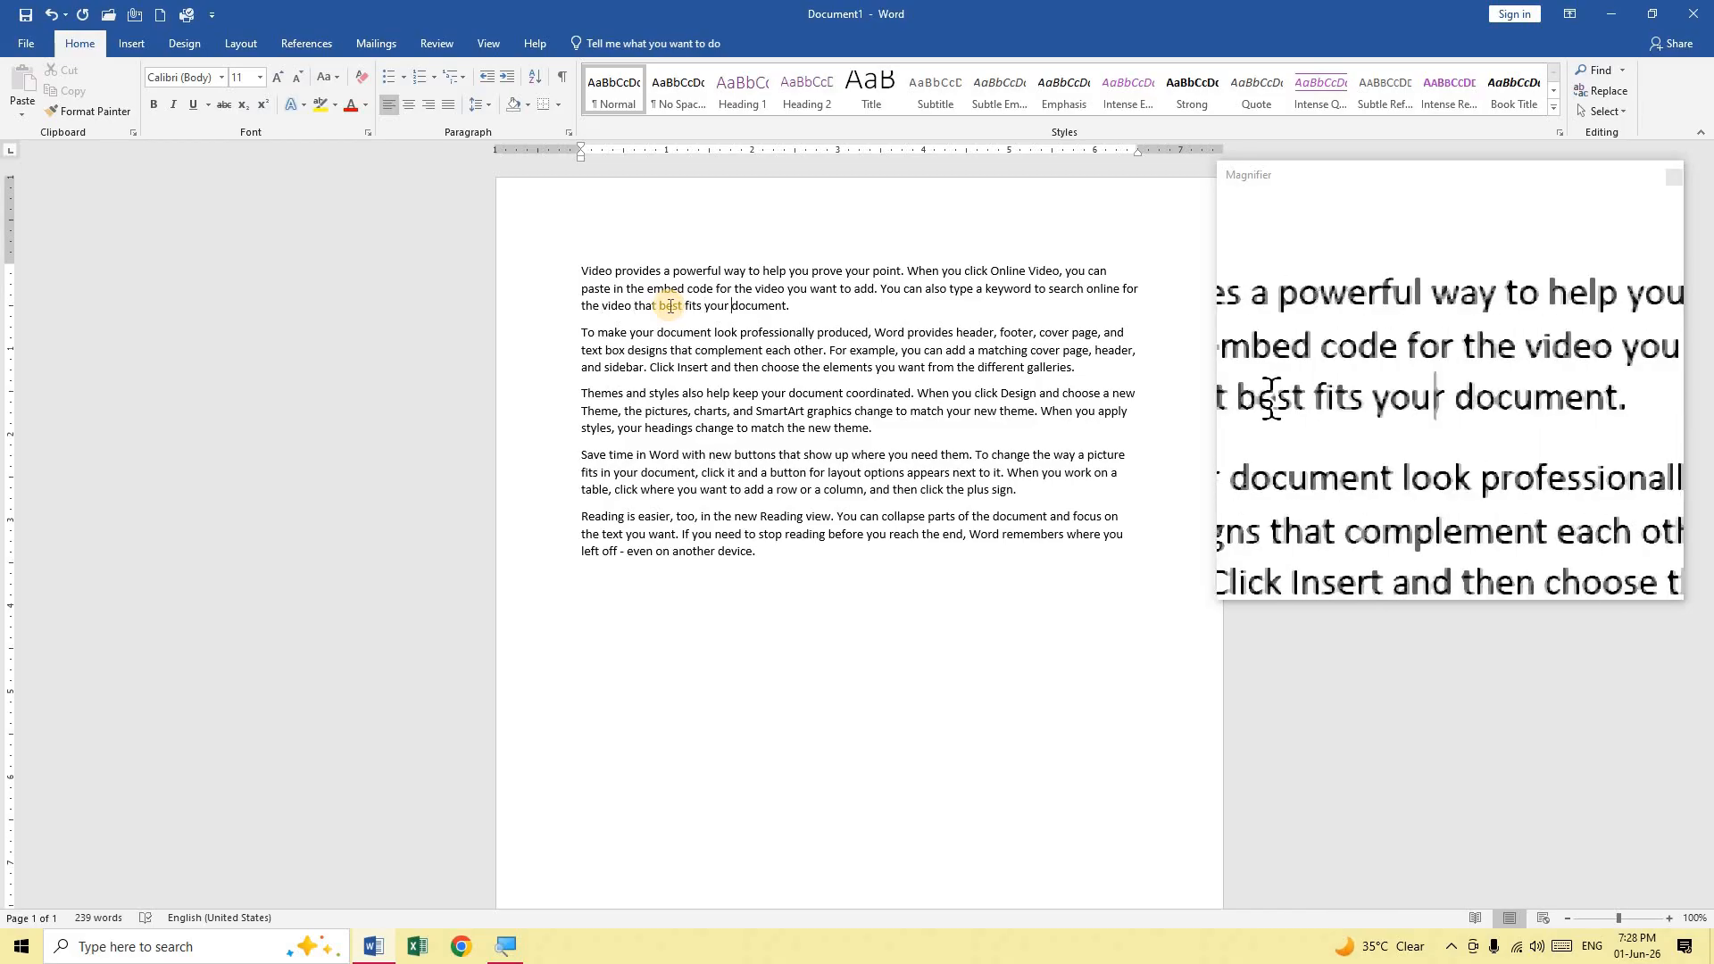
key("ctrl+Right")
key("ctrl+Right")
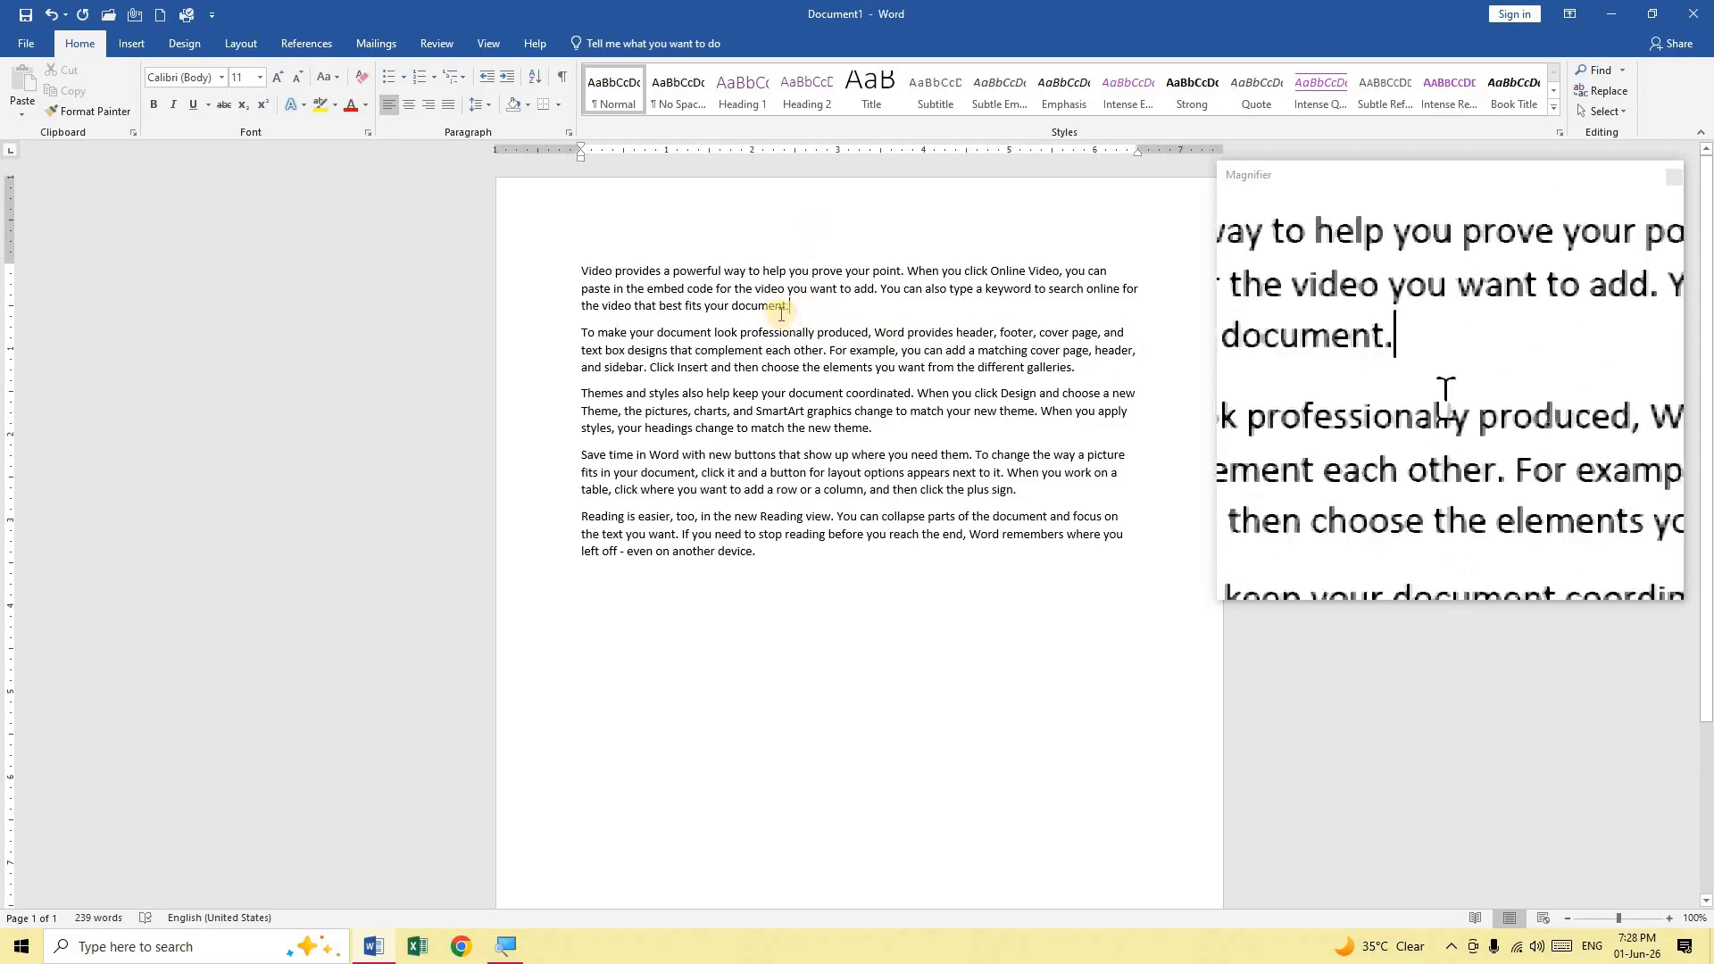
Step: Select all five paragraphs, enlarge the text to 17 pt and justify it
left_click_drag(760, 555, 565, 279)
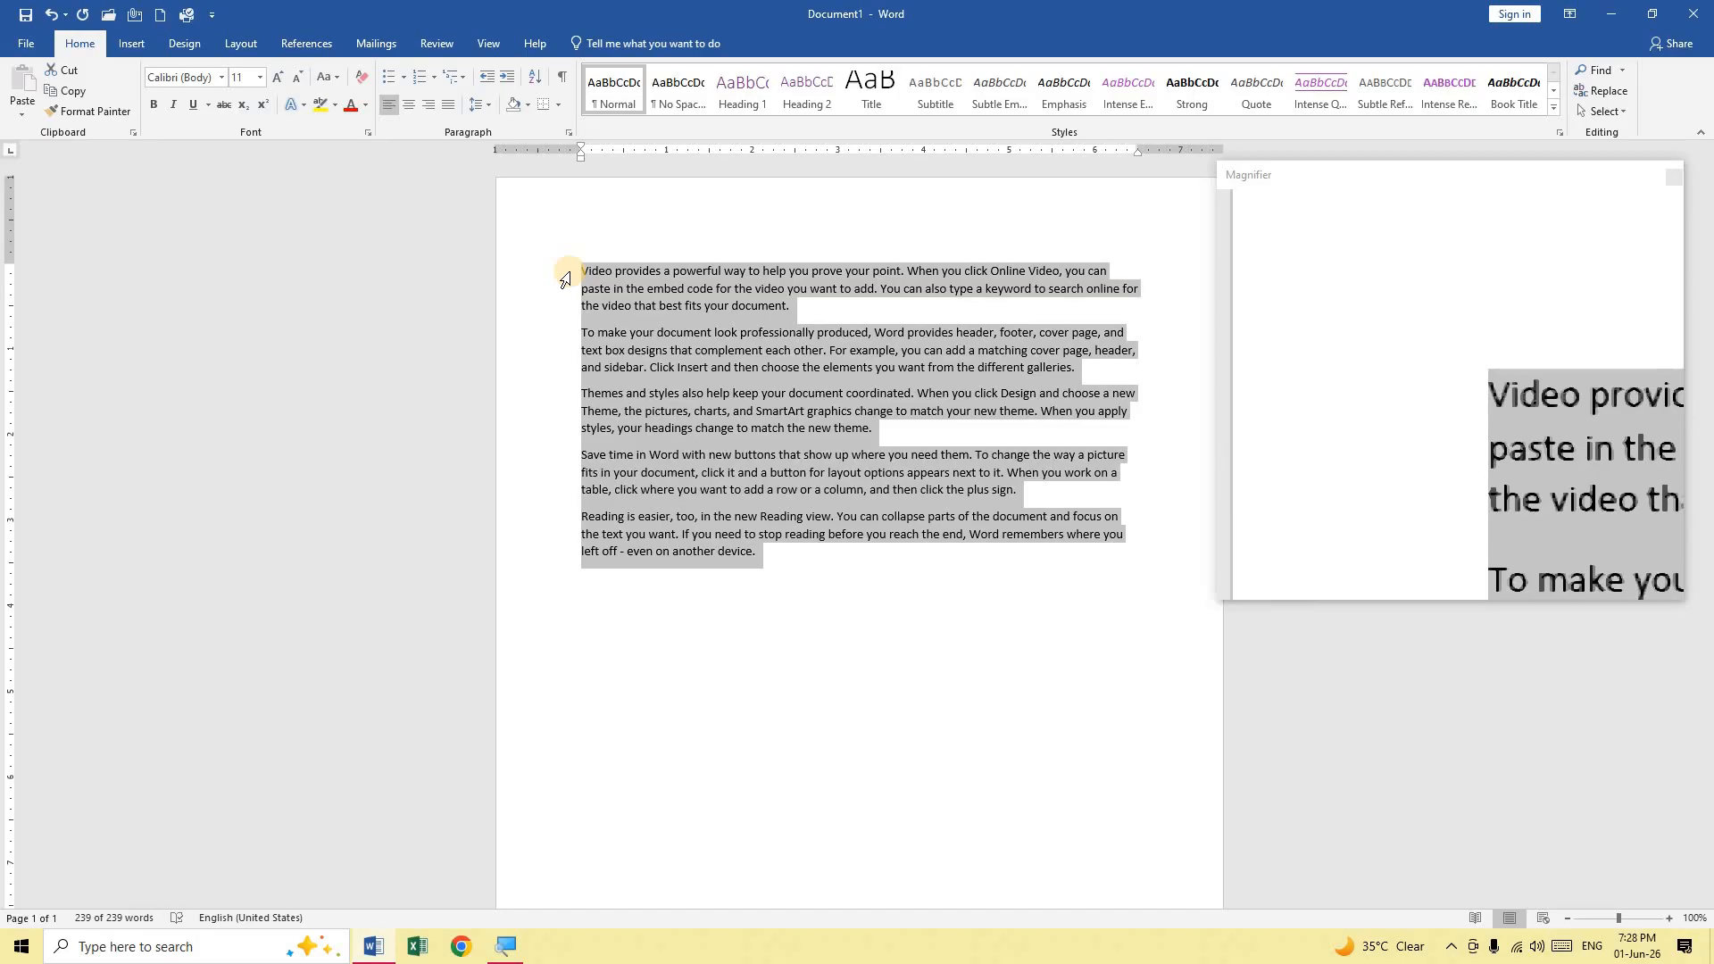
key("ctrl+bracketright")
key("ctrl+bracketright")
key("ctrl+bracketright")
key("ctrl+bracketright")
key("ctrl+bracketright")
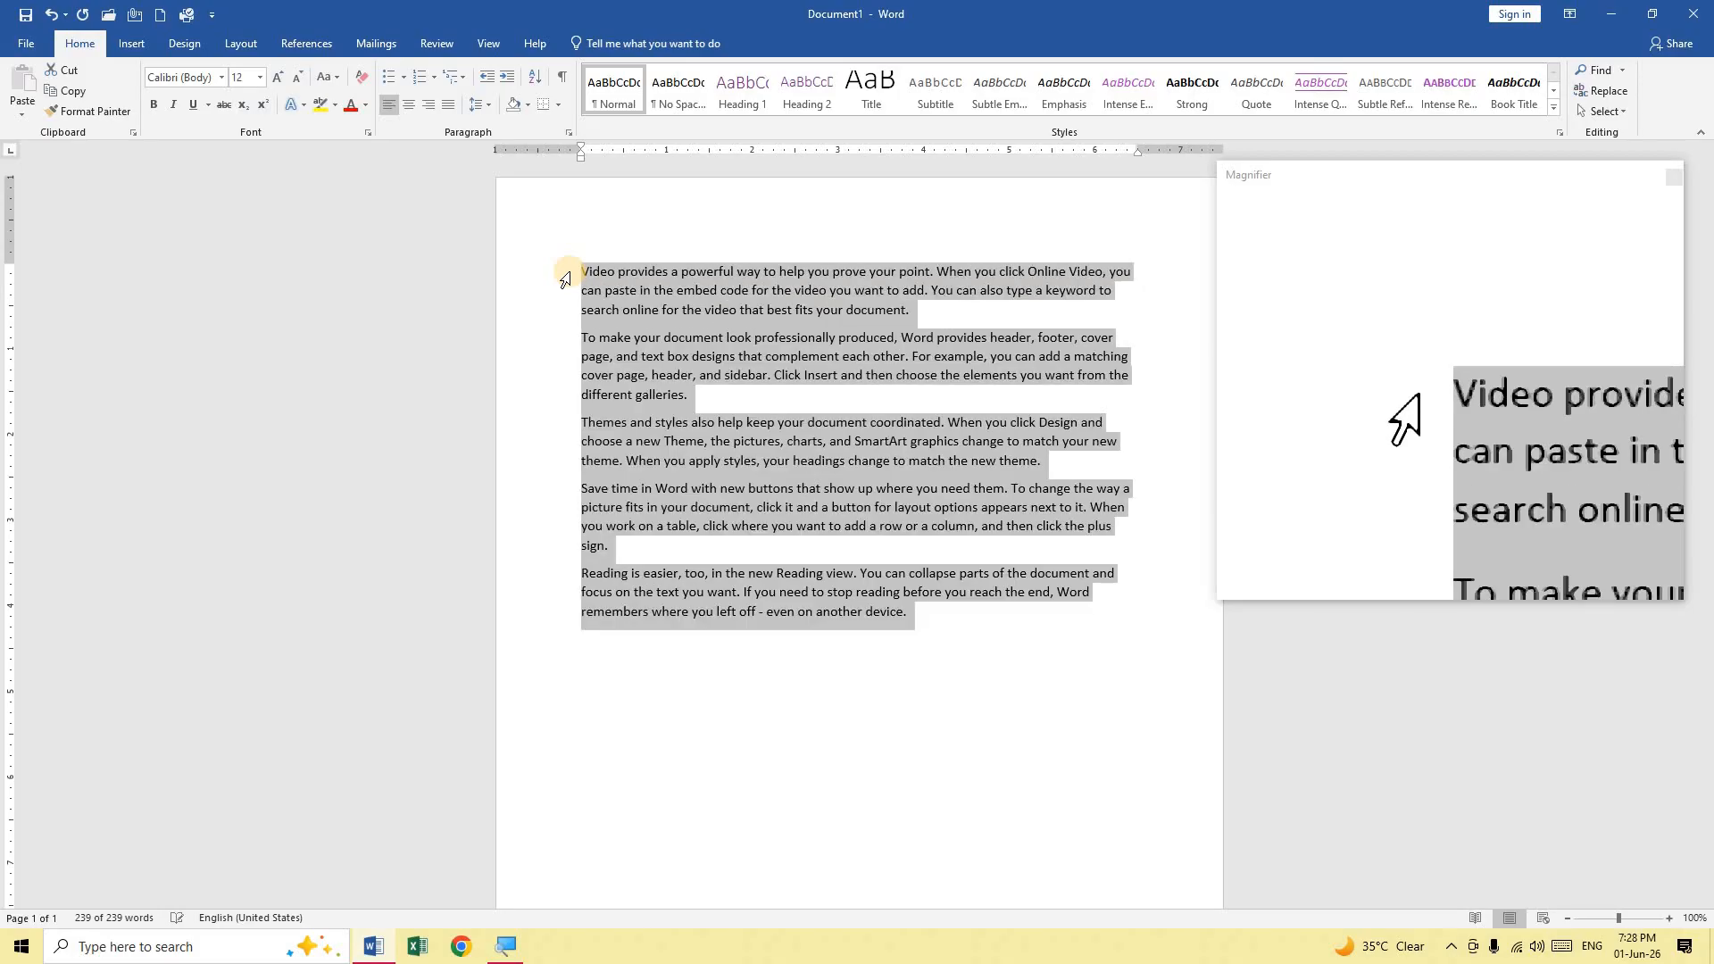
key("ctrl+bracketright")
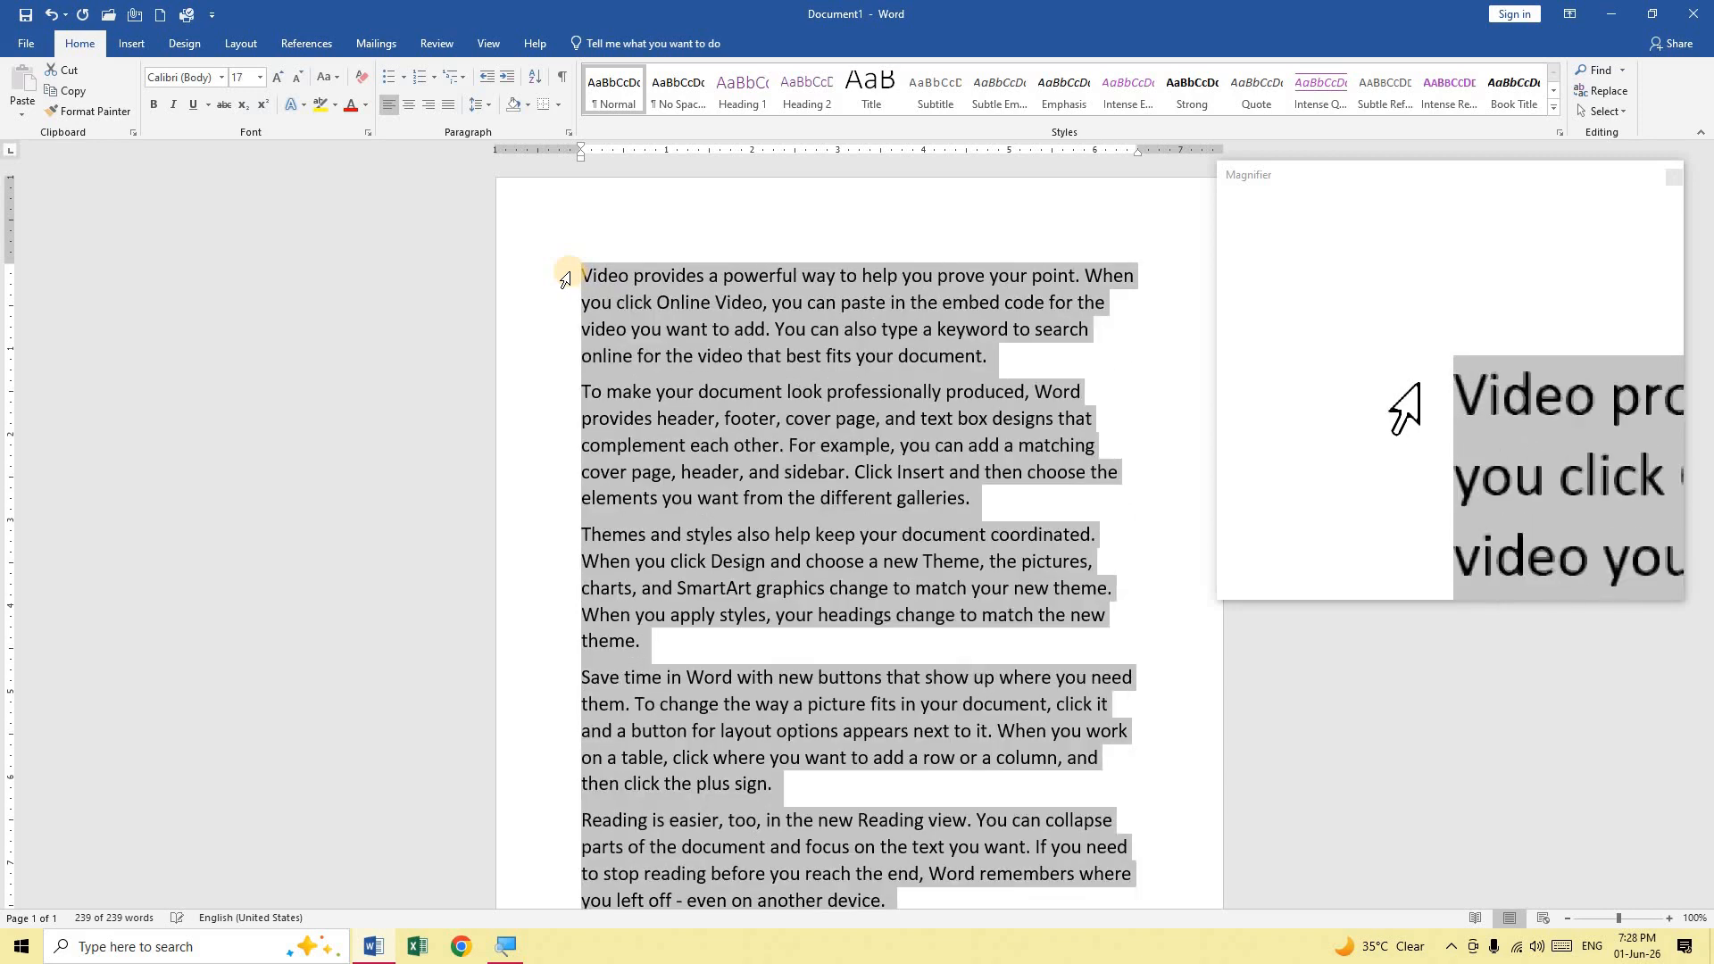
key("ctrl+j")
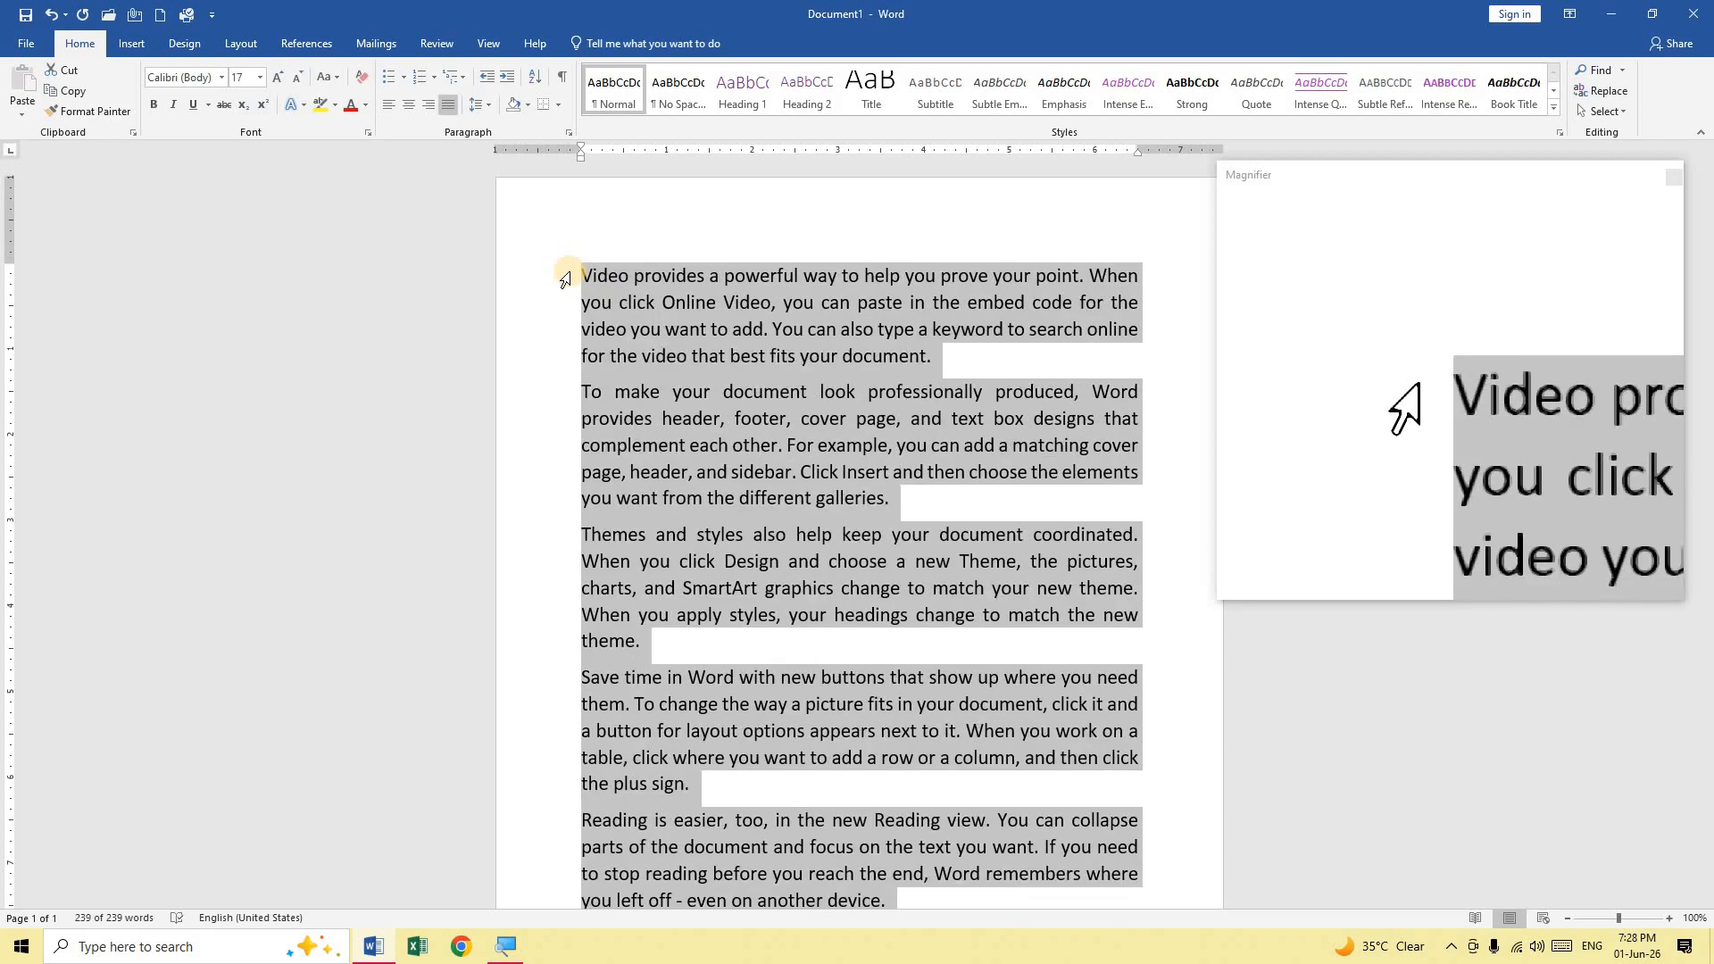
Step: Place the insertion point at the end of the first paragraph and move it back word by word to before "document"
left_click(941, 356)
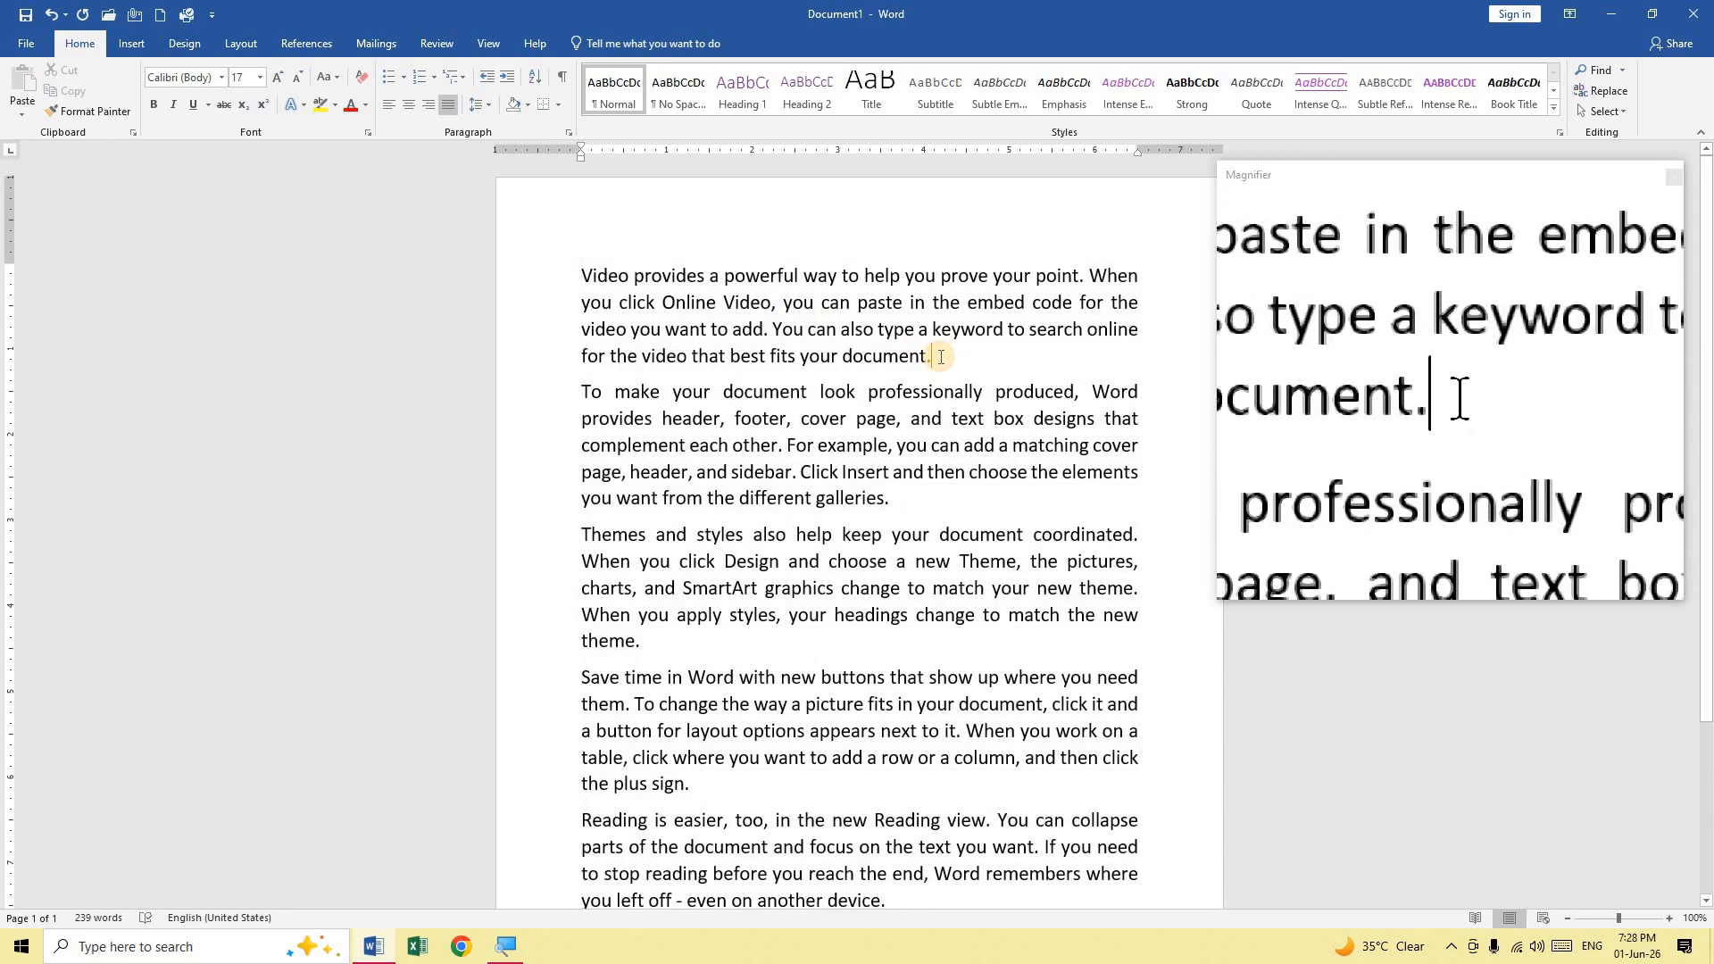
key("ctrl+Left")
key("ctrl+Left")
key("ctrl+Left")
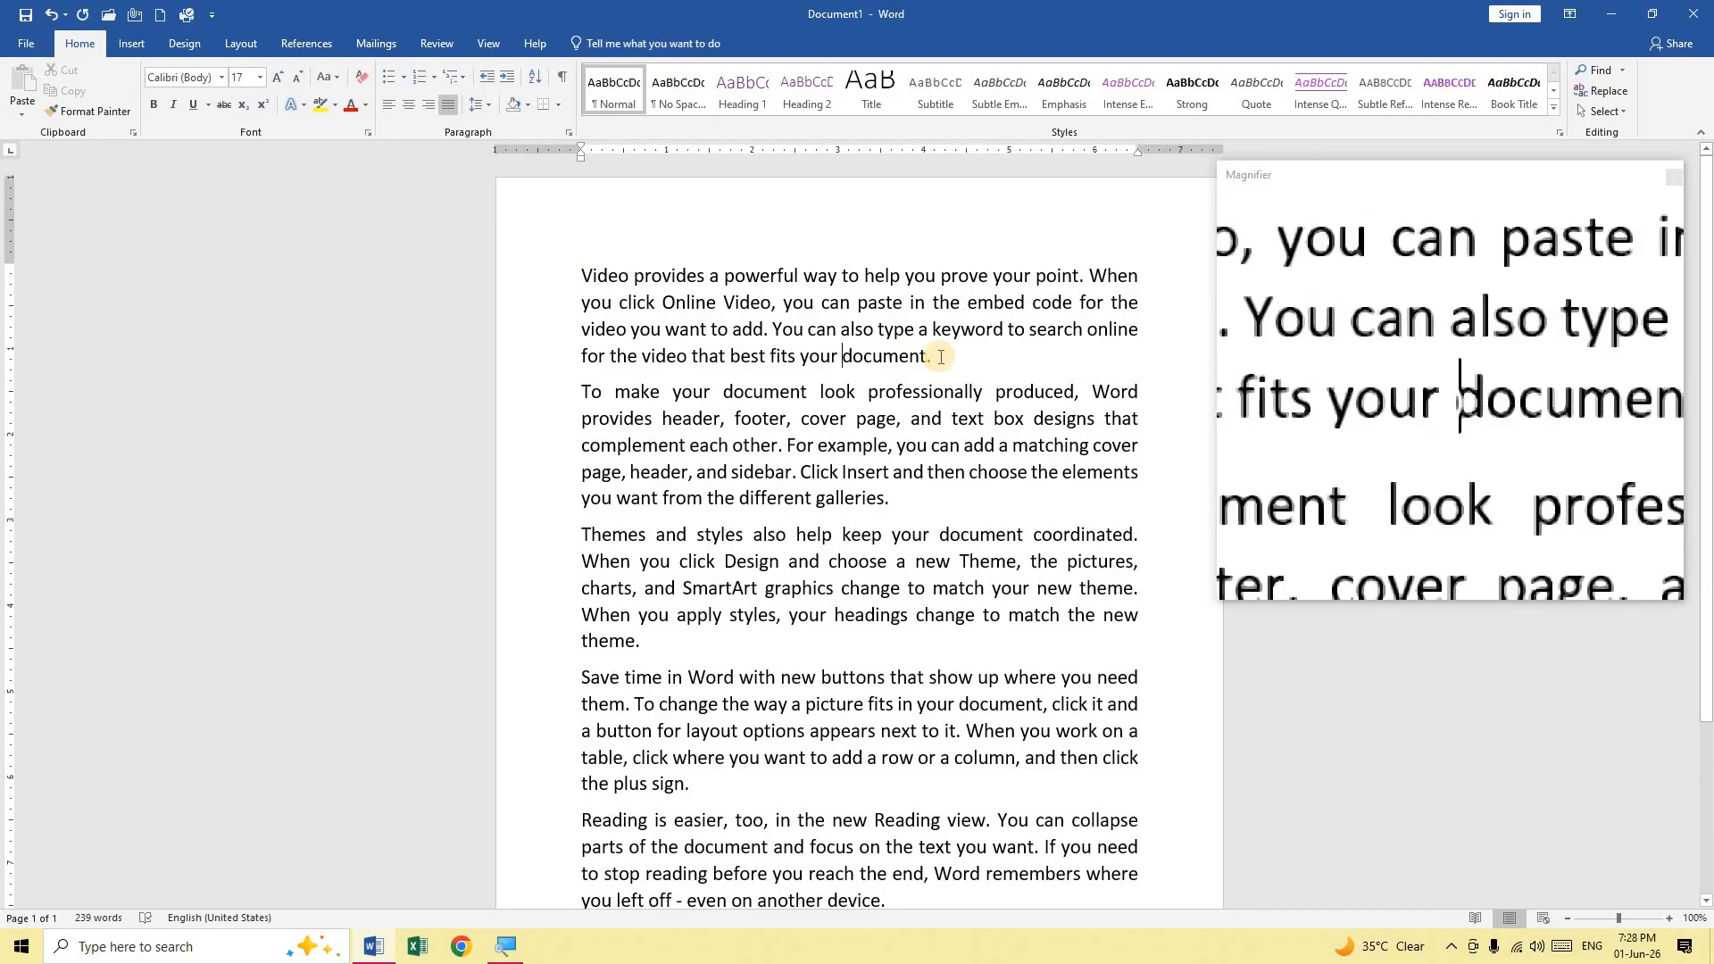
Step: Select the word "document" in the first paragraph's last line, extending the selection letter by letter
key("ctrl+Right")
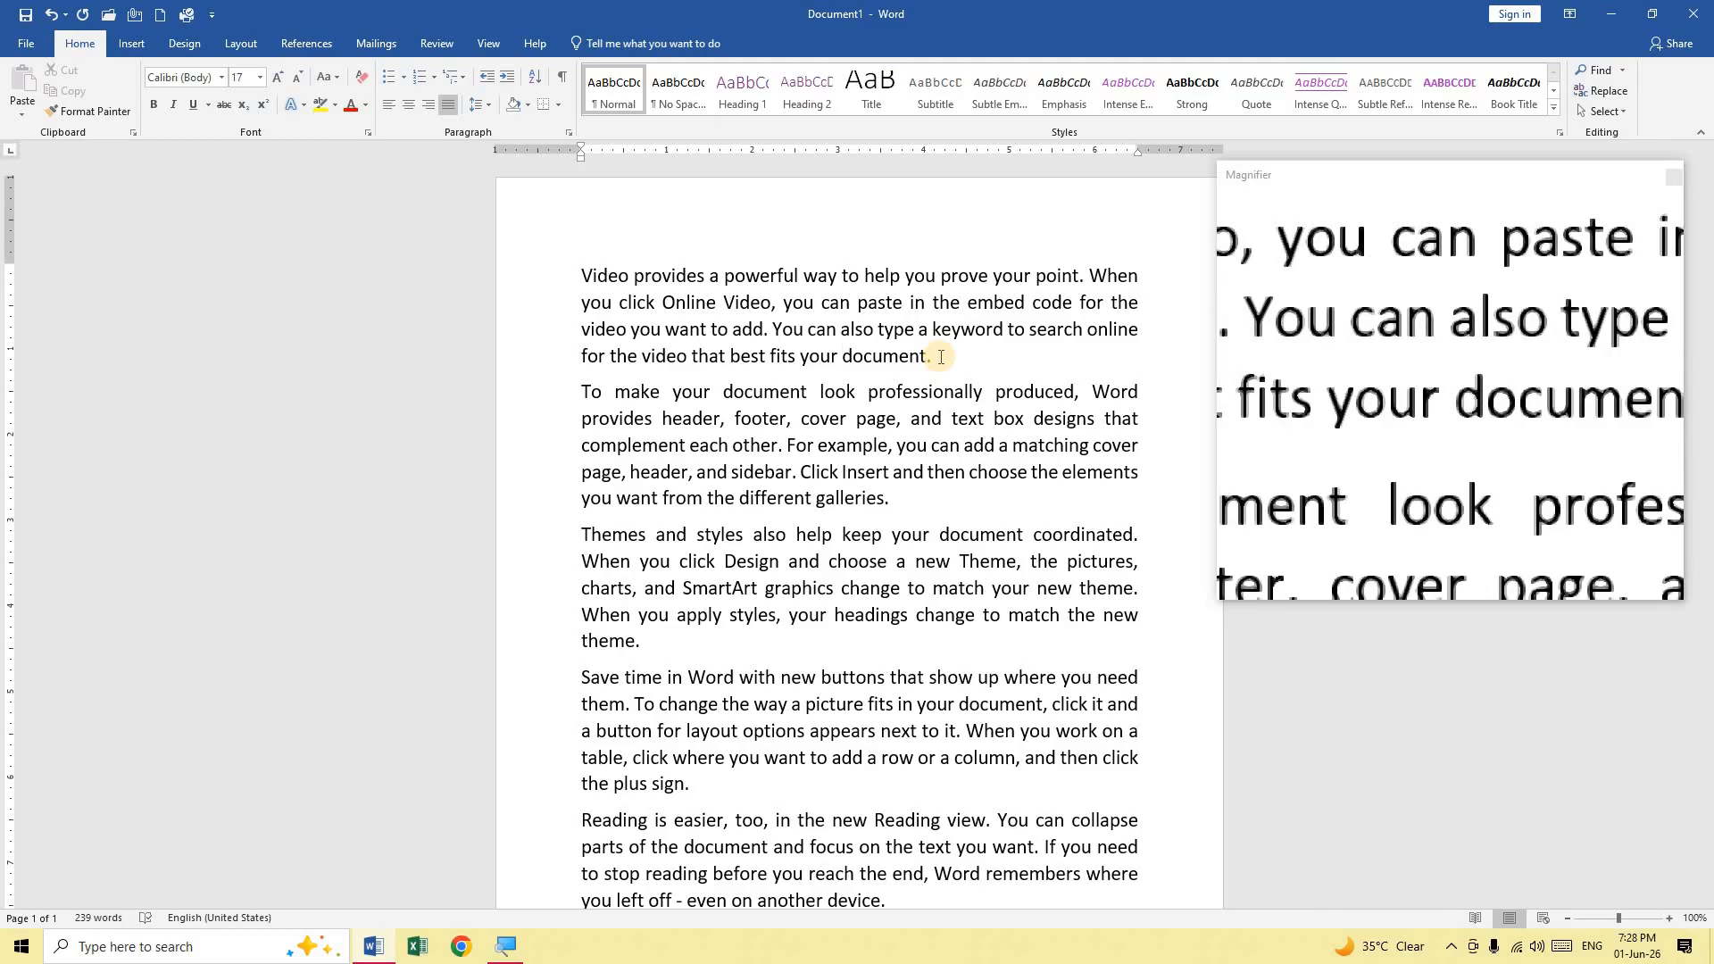
key("shift+Right")
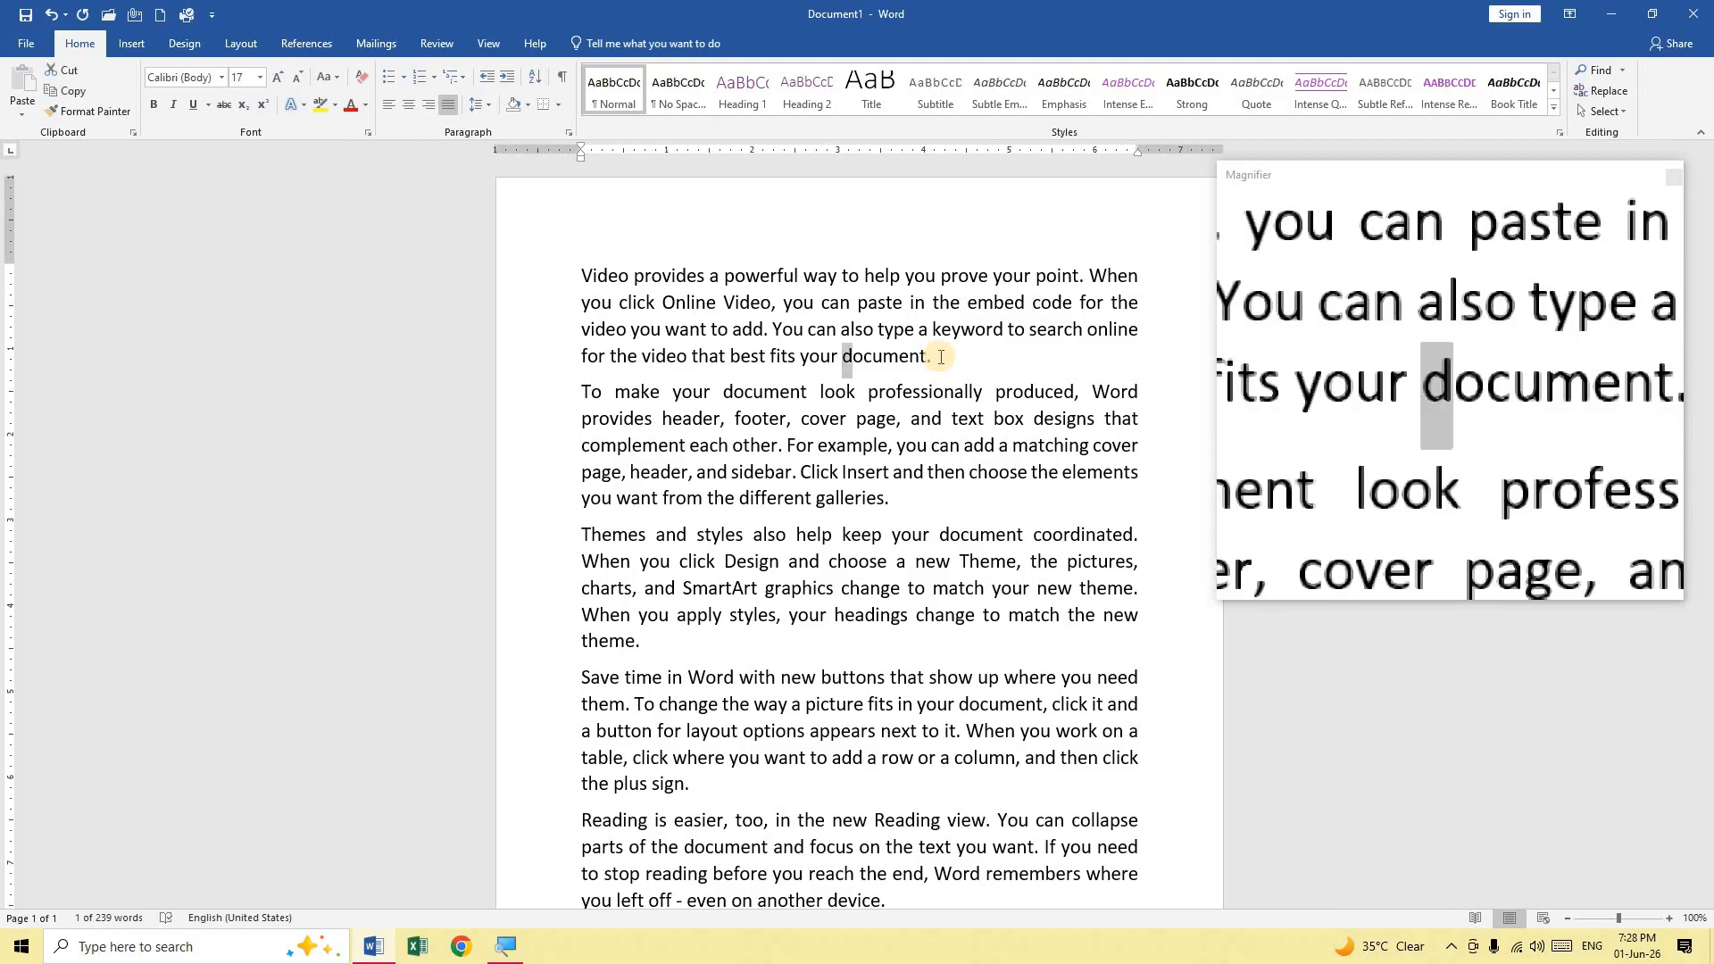
key("shift+Right")
key("shift+Right")
key("shift+Right")
key("shift+Right")
key("shift+Right")
key("shift+Right")
key("shift+Right")
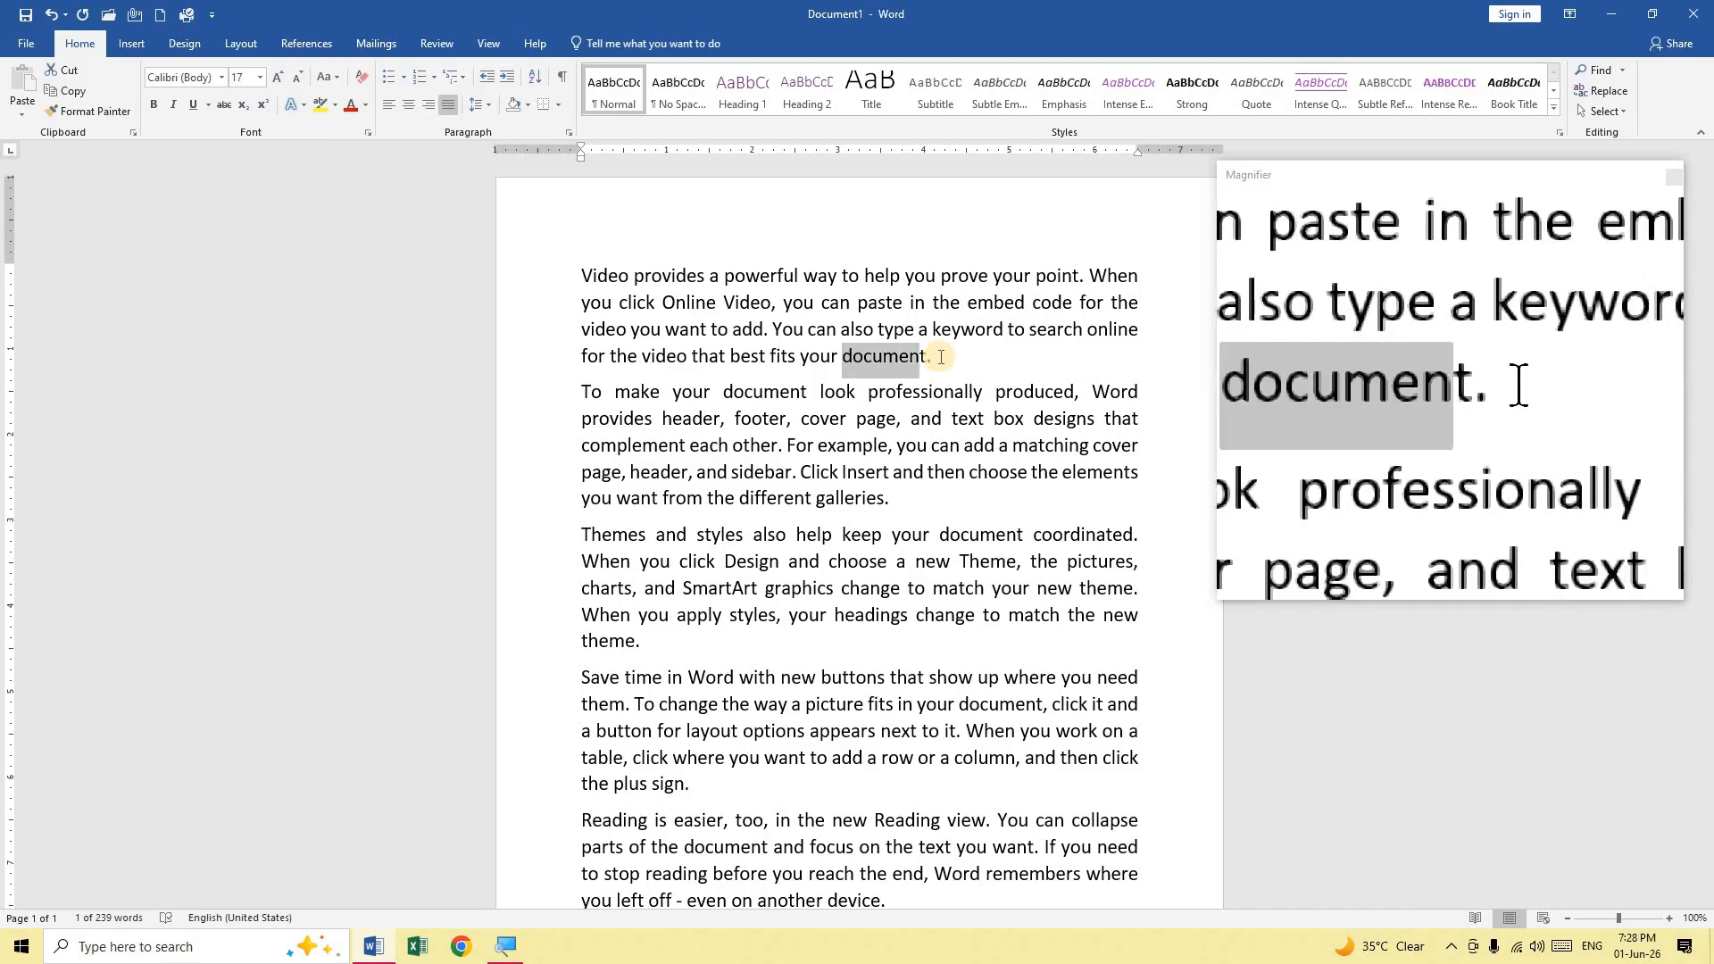
key("shift+Right")
key("shift+Left")
Step: Move the insertion point back to just after "your" and select that word backward letter by letter
key("Right")
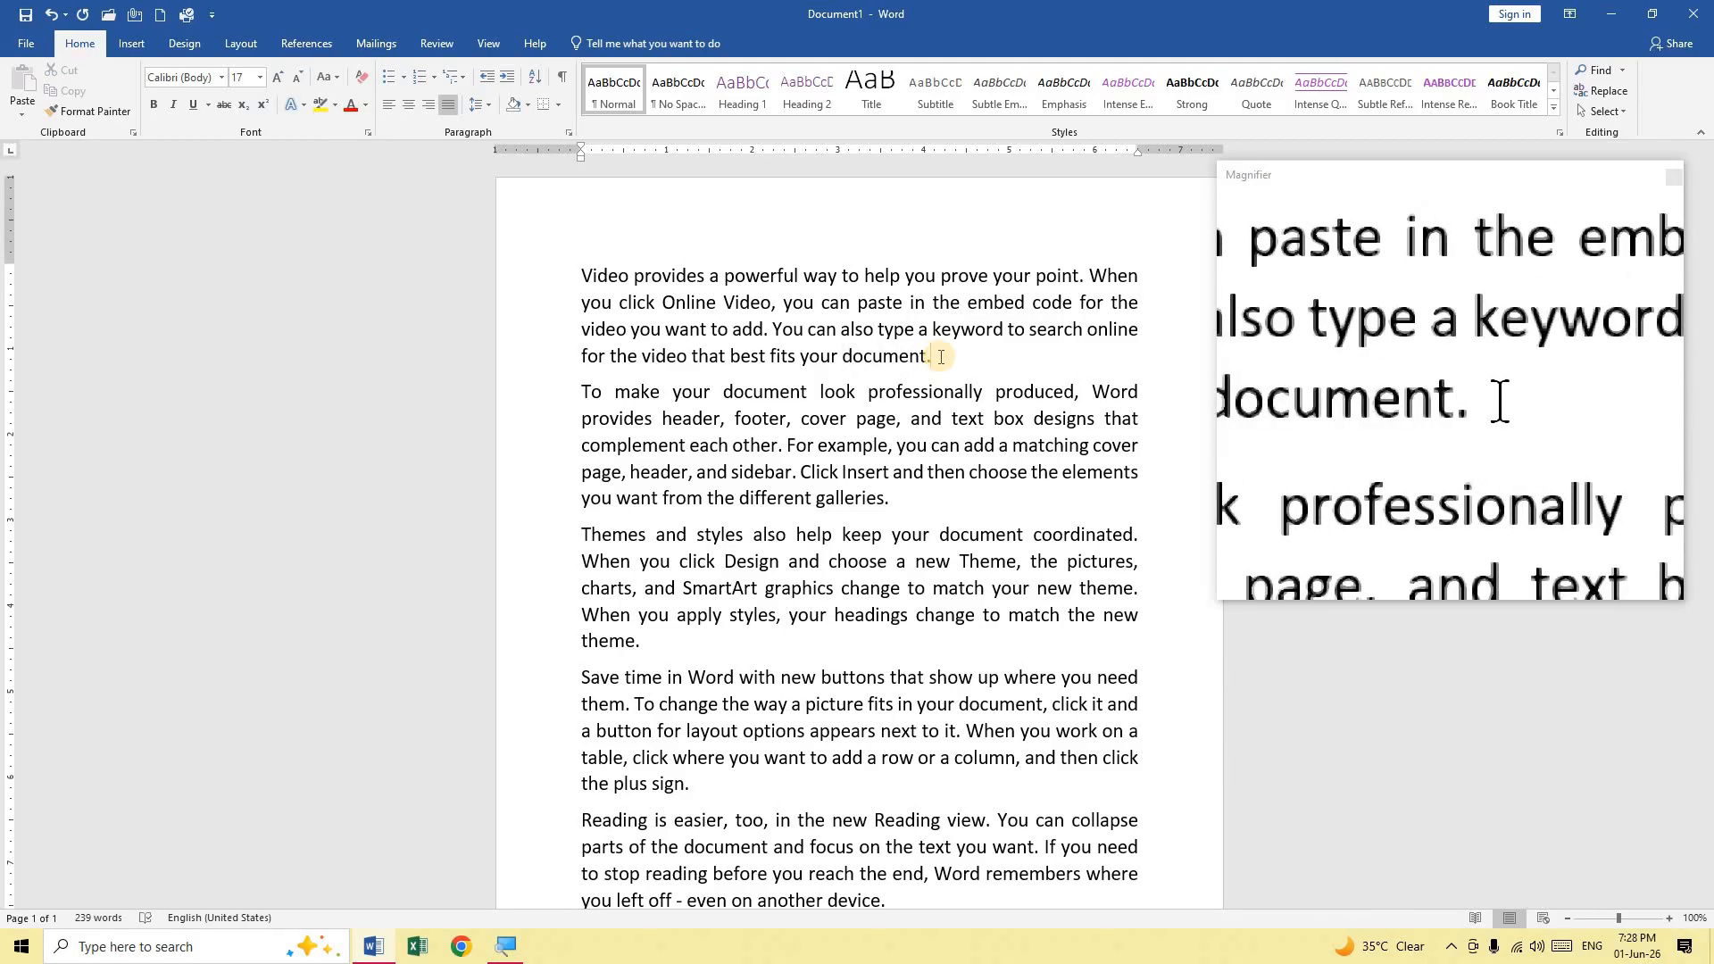
key("Right")
key("Left")
key("Left")
key("Left")
key("Left")
key("Left")
key("Left")
key("Left")
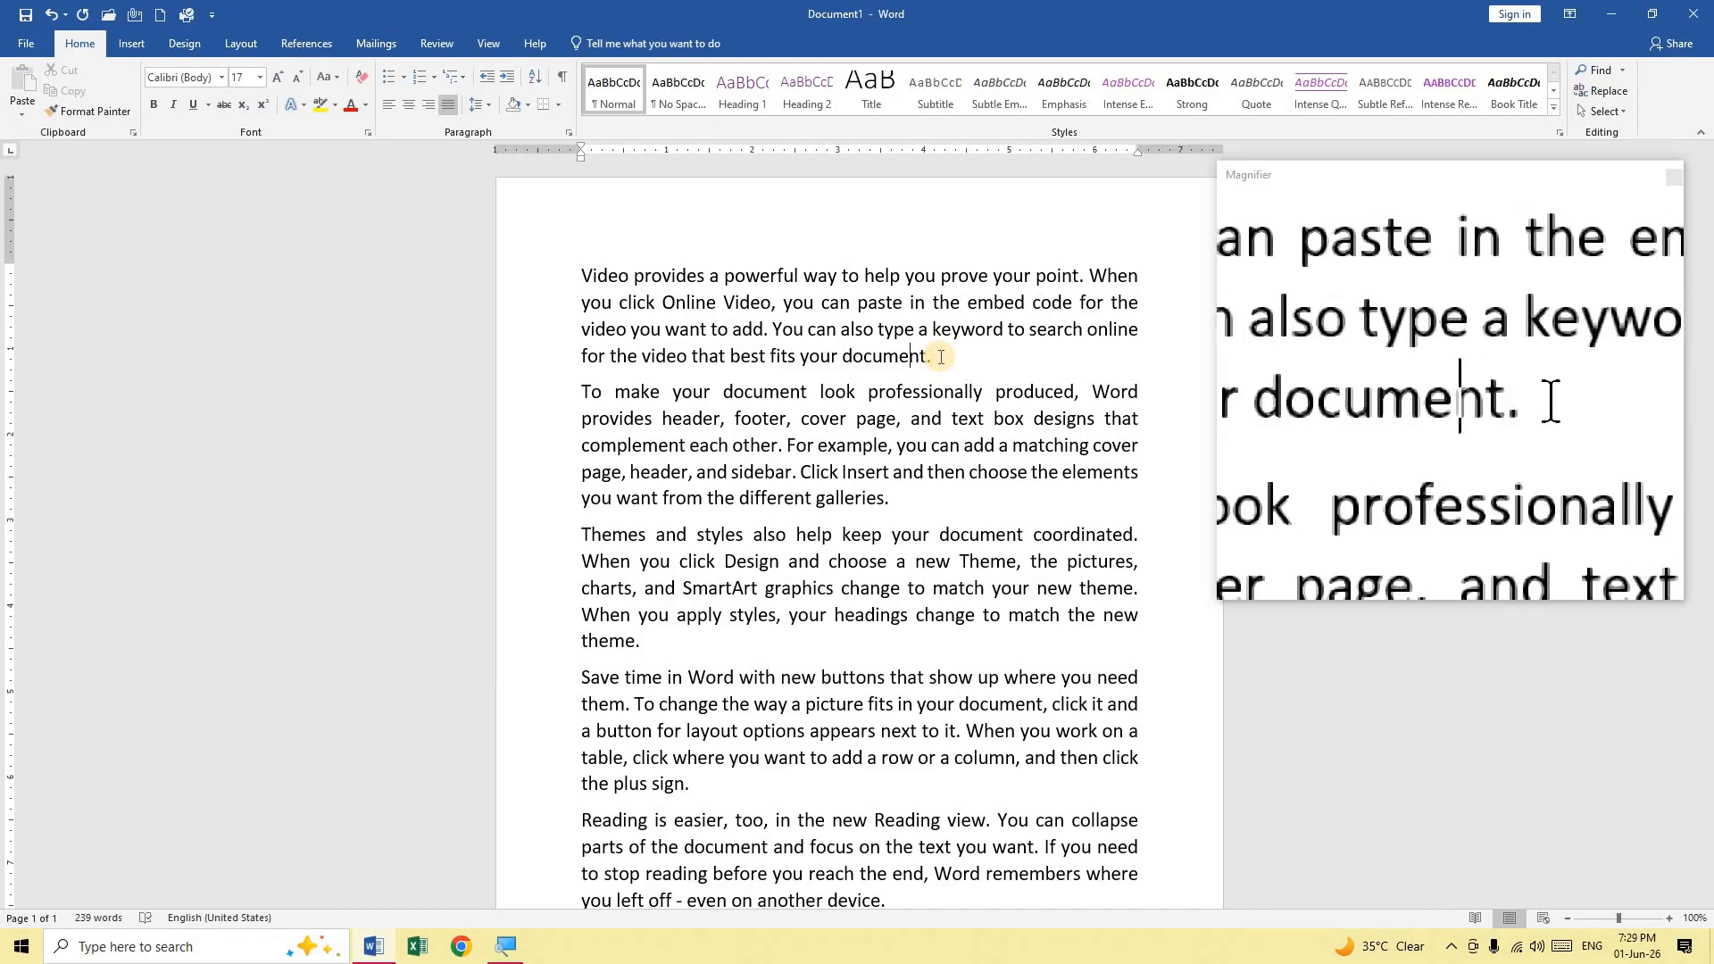
key("Left")
key("Left")
key("Left")
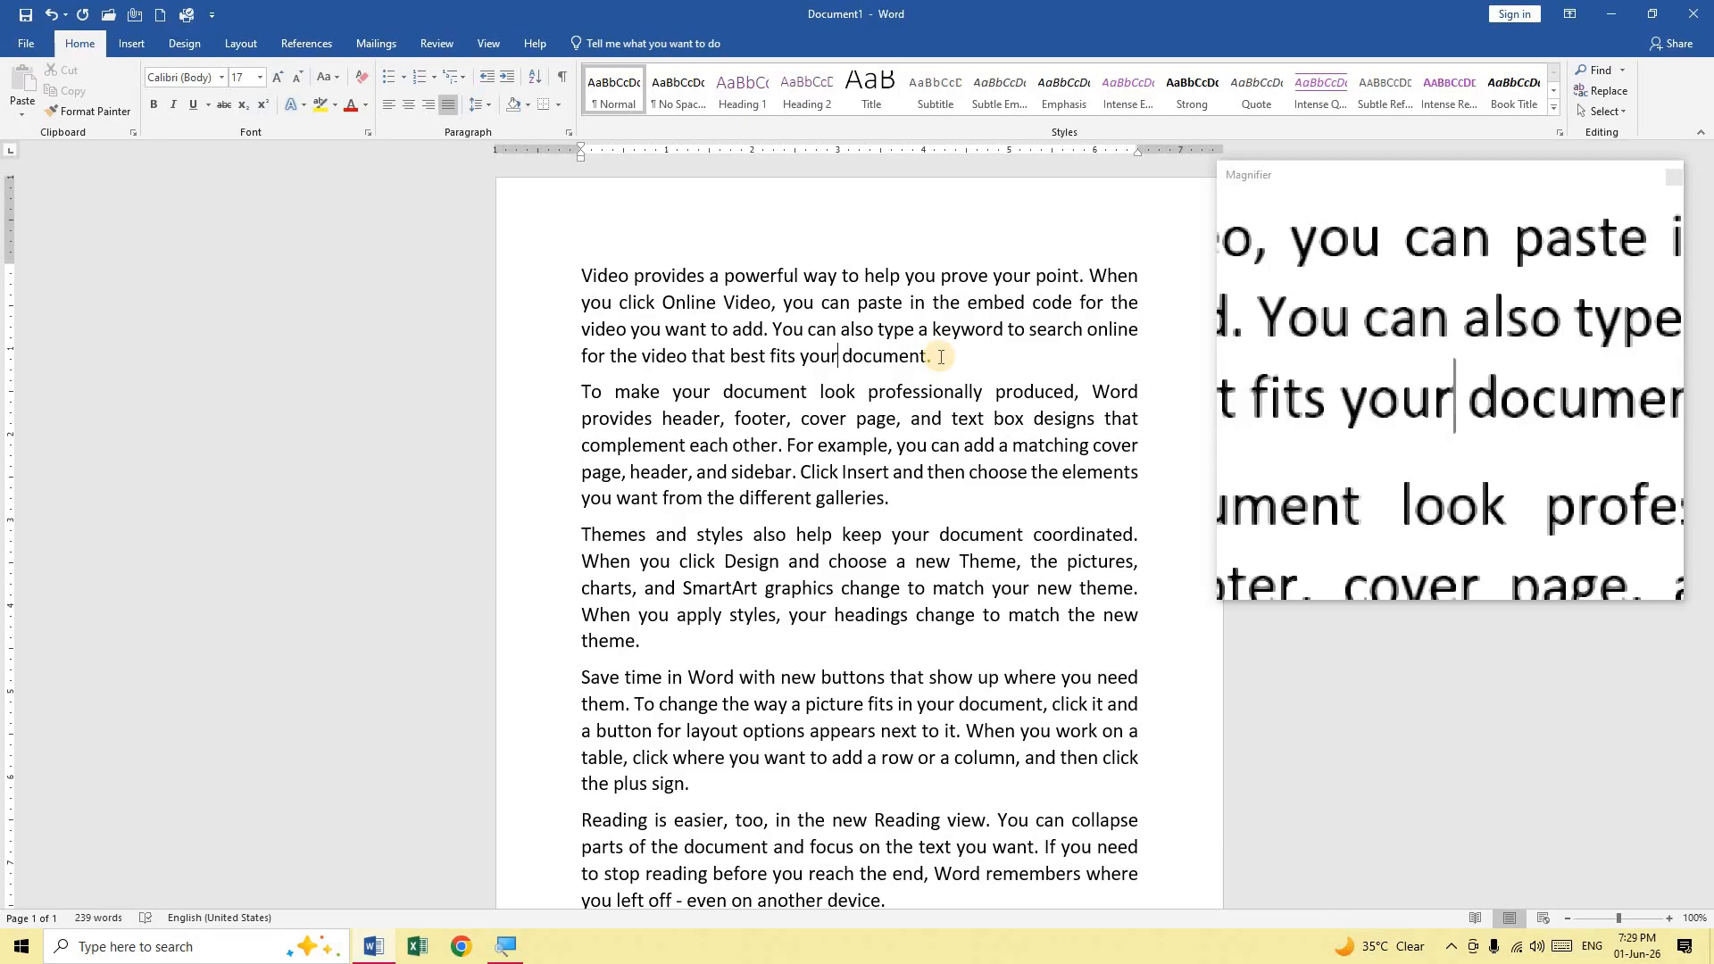
key("shift+Left")
key("shift+Left")
key("shift+Left")
key("shift+Left")
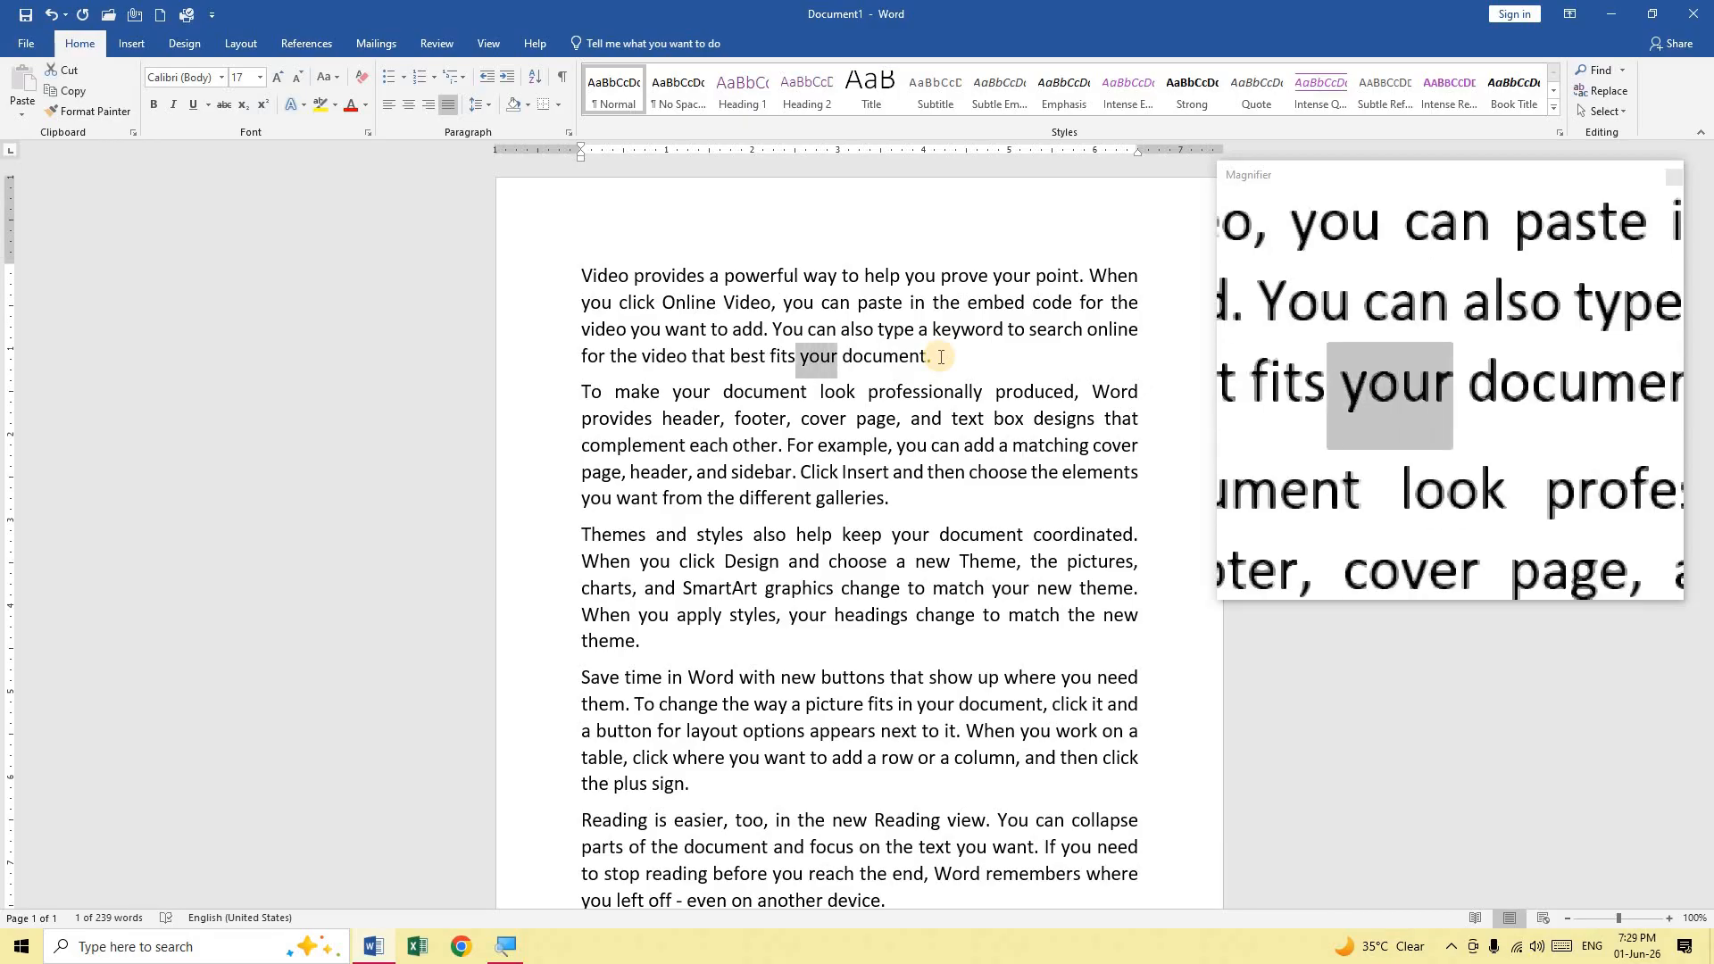
Step: Select backward word by word from the end of "fits" to "for" in the first paragraph's last line
key("Left")
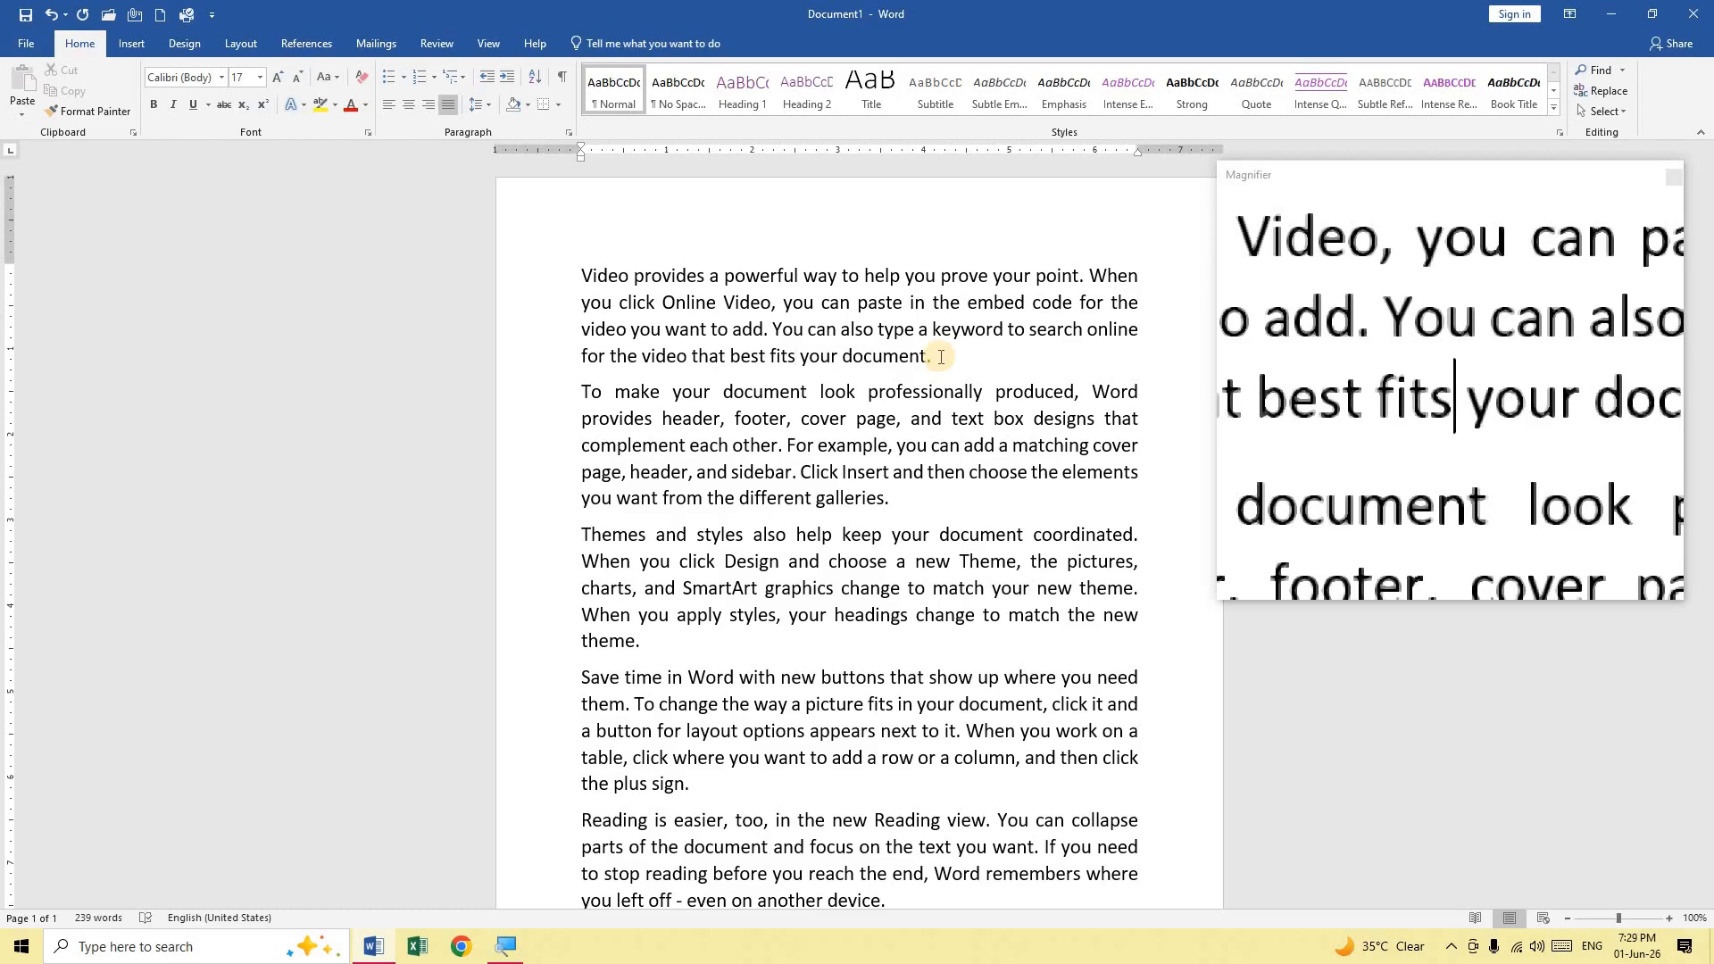
key("ctrl+shift+Left")
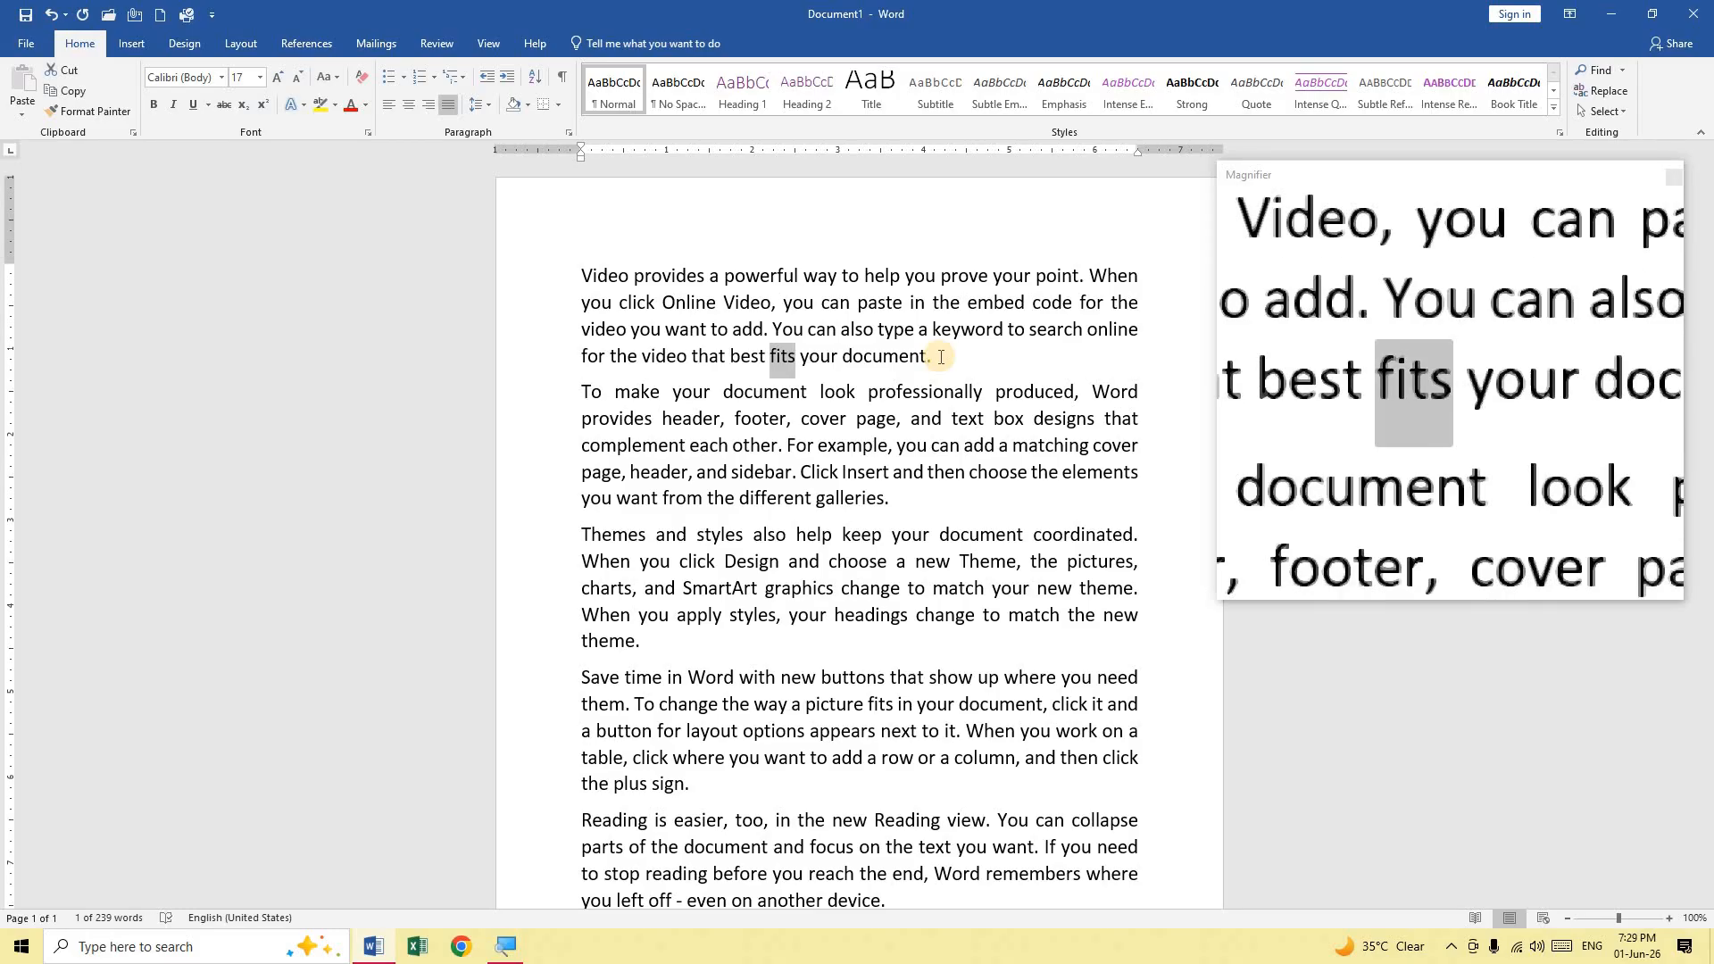
key("ctrl+shift+Left")
key("ctrl+shift+Left")
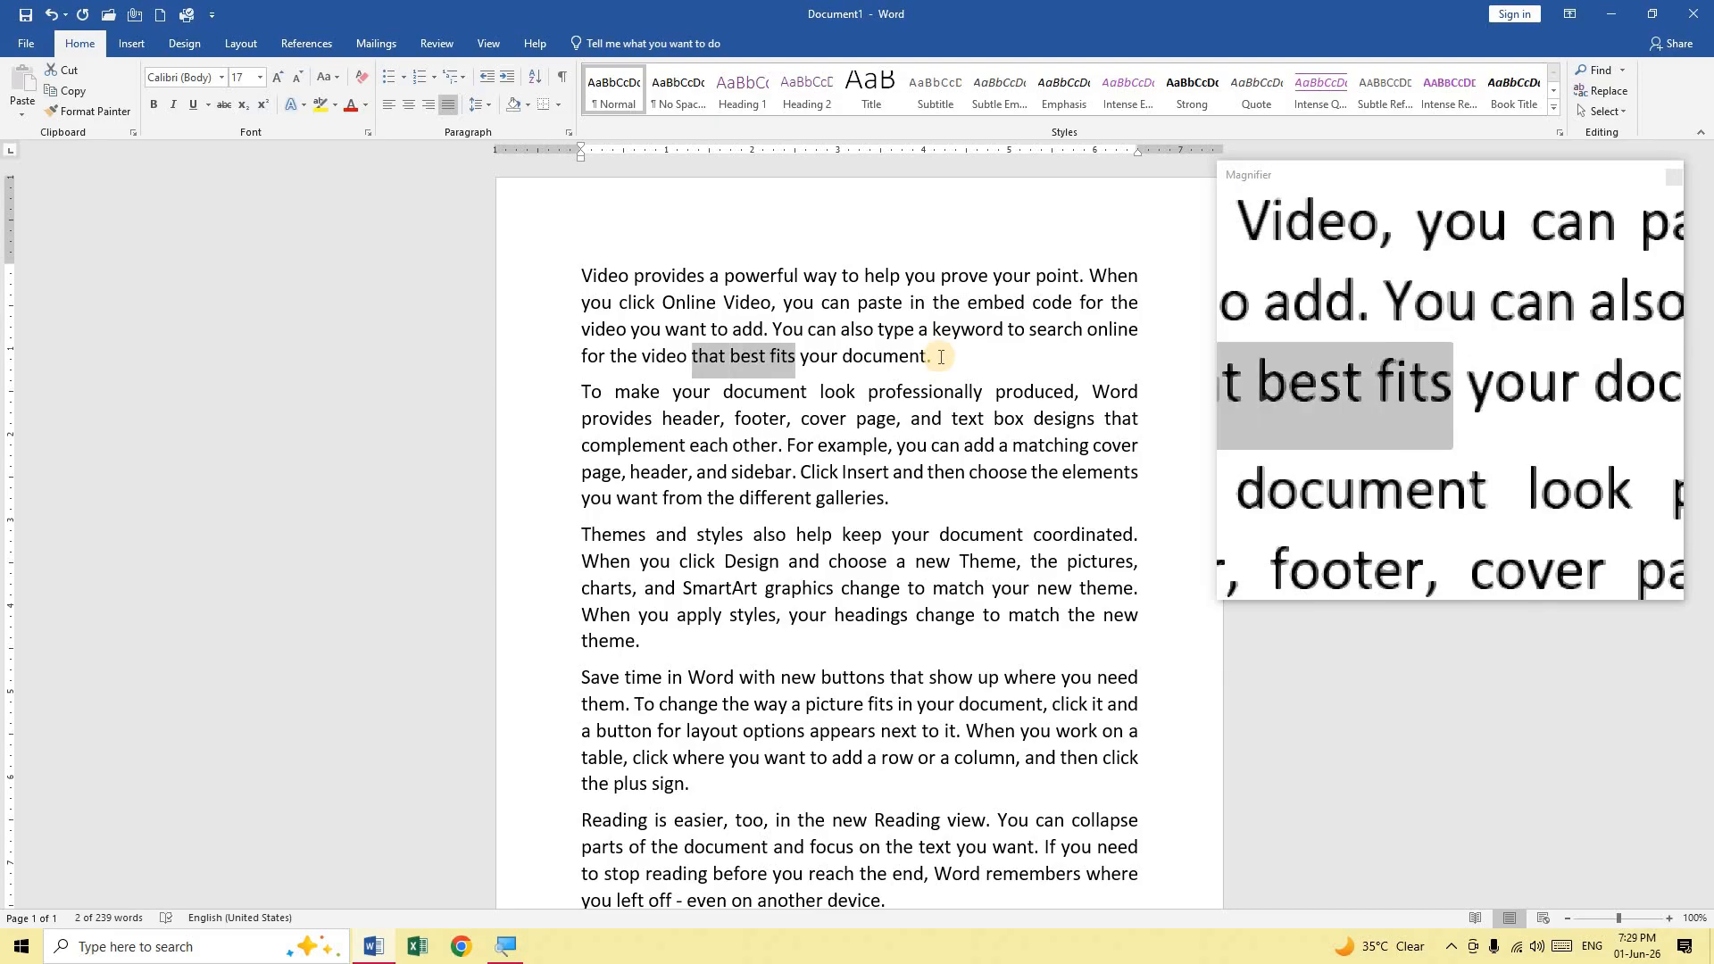
key("ctrl+shift+Left")
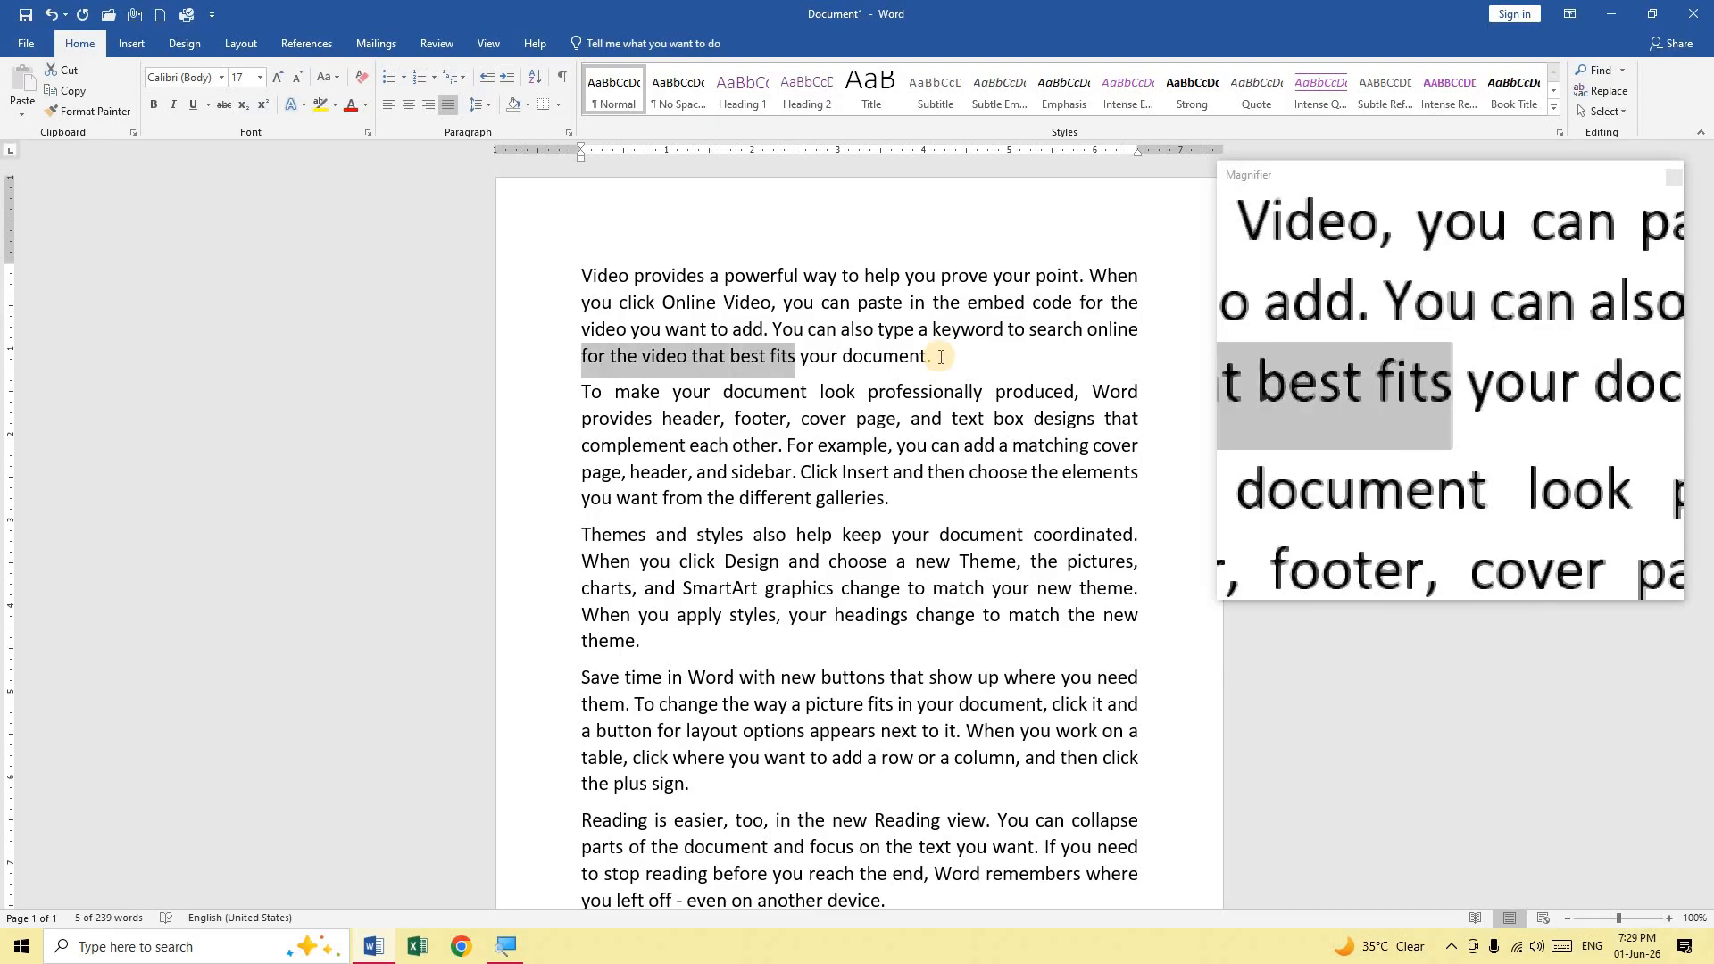
Step: Extend the selection up to the start of the first paragraph, then reverse it downward paragraph by paragraph through the fourth
key("ctrl+shift+Up")
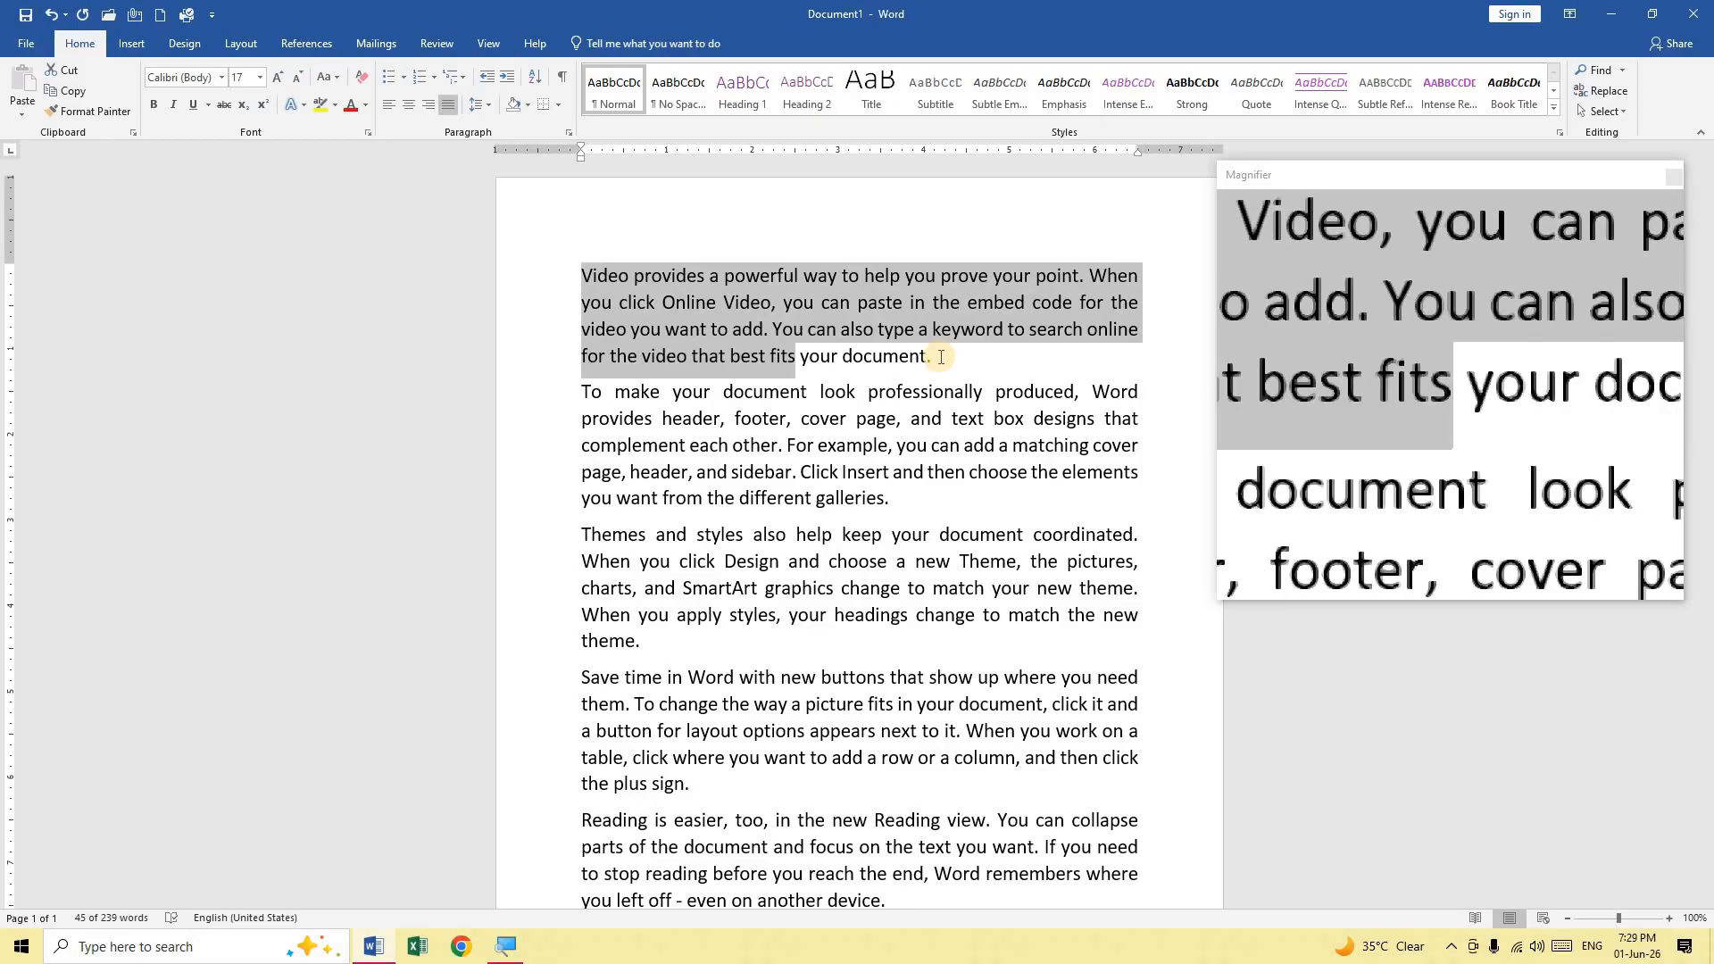
key("ctrl+shift+Down")
key("ctrl+shift+Down")
key("ctrl+shift+Down")
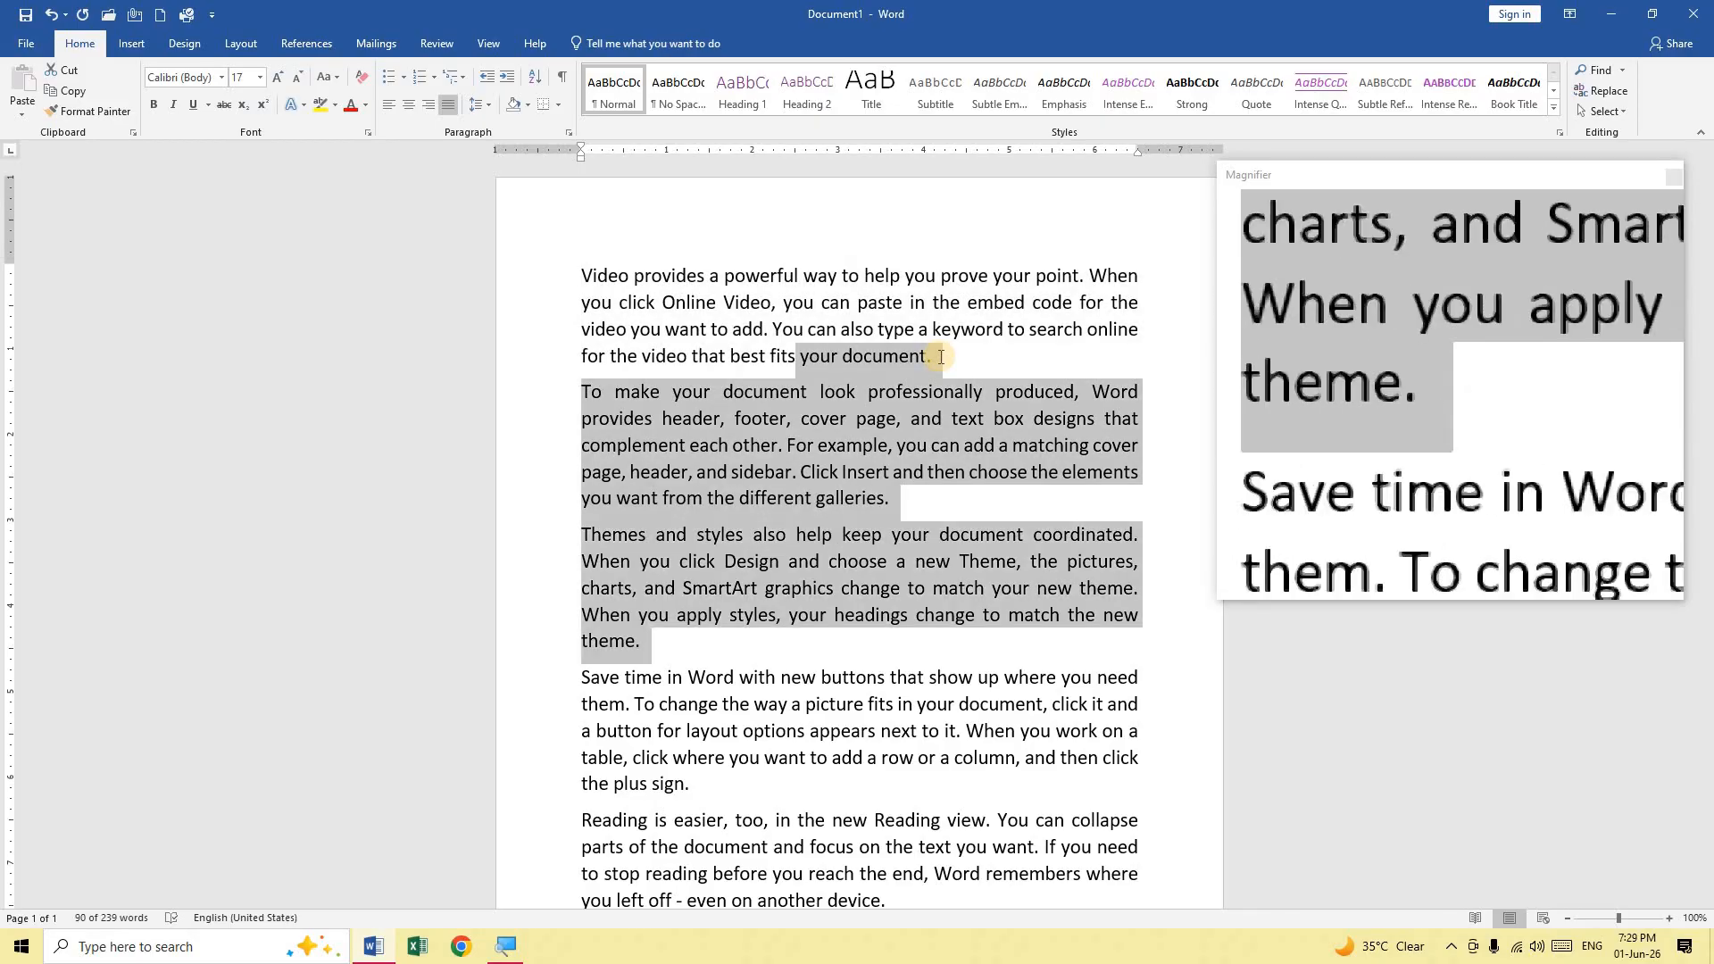
key("ctrl+shift+Down")
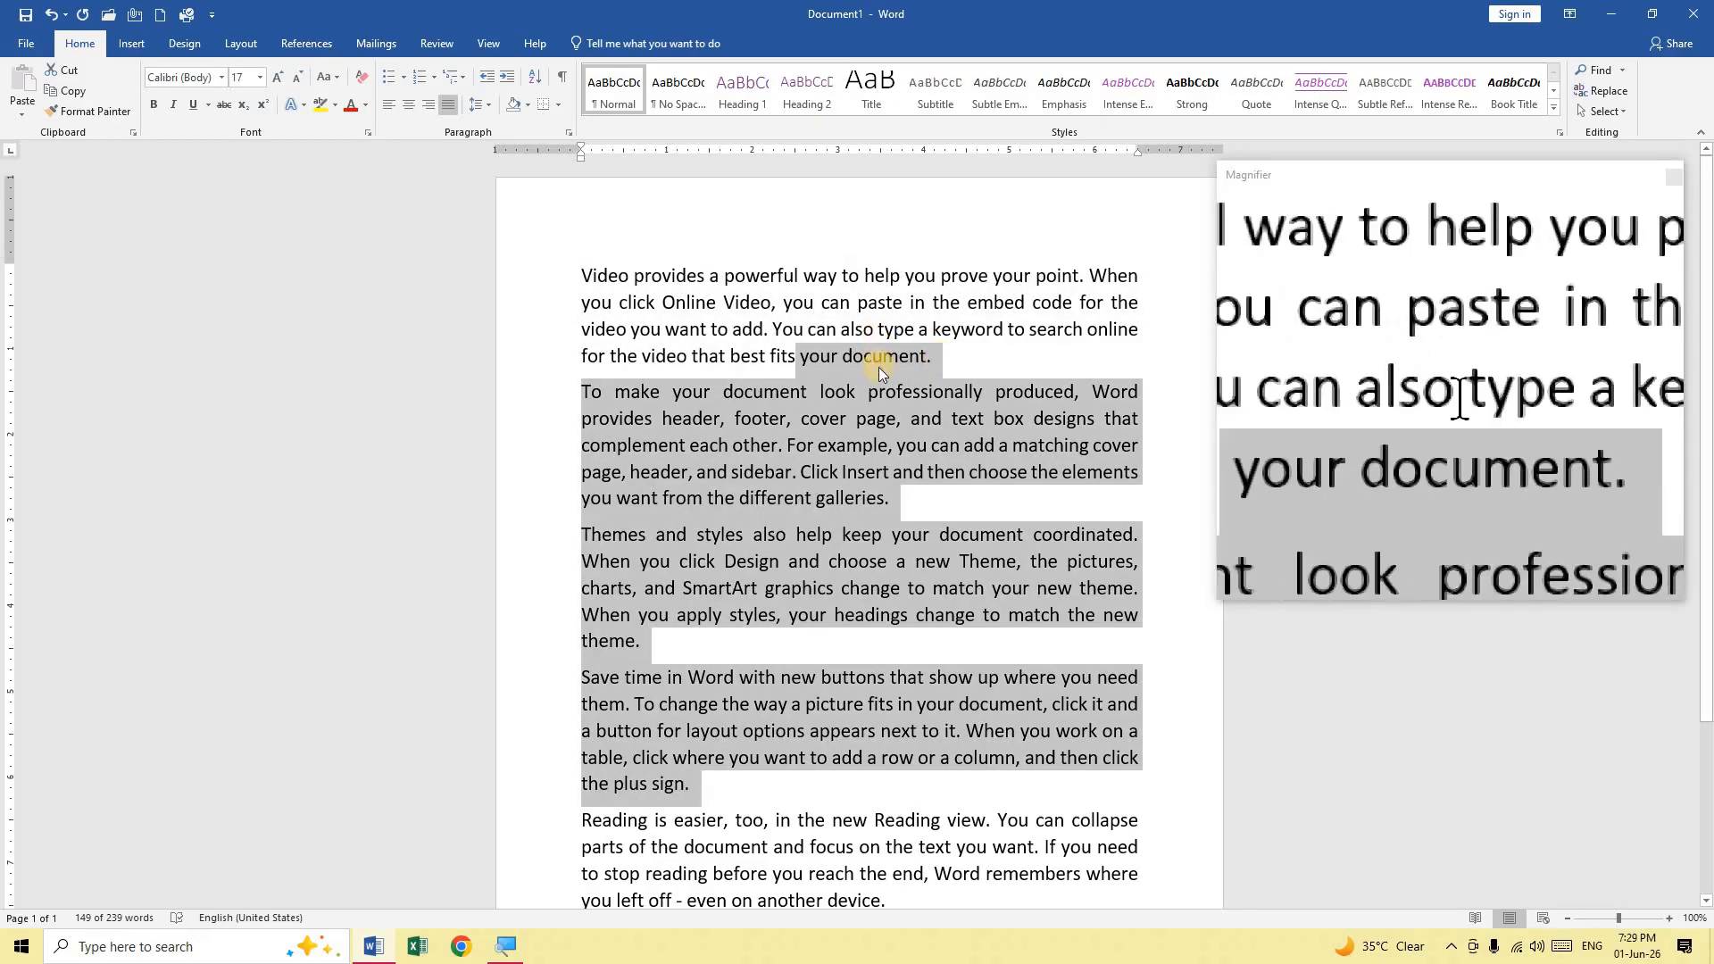
Step: Select the first paragraph, then select the passage from "make" in the second paragraph to "apply" in the third
left_click(884, 357)
left_click_drag(947, 367, 560, 255)
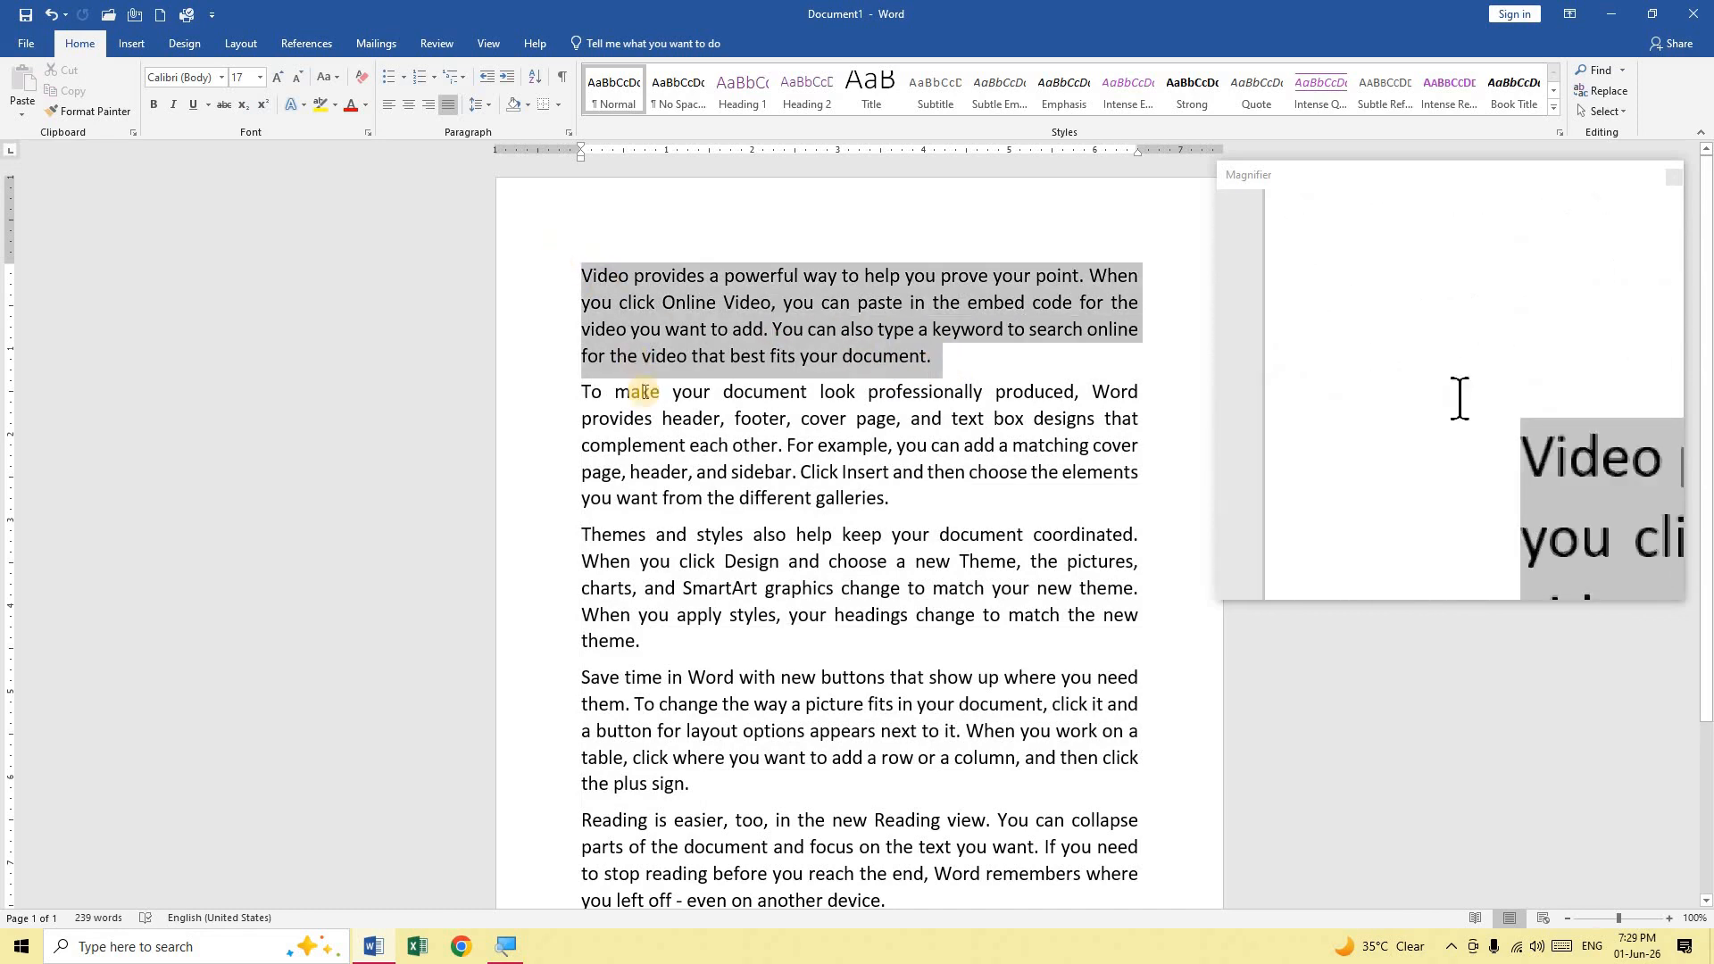
left_click(641, 391)
left_click_drag(617, 394, 719, 618)
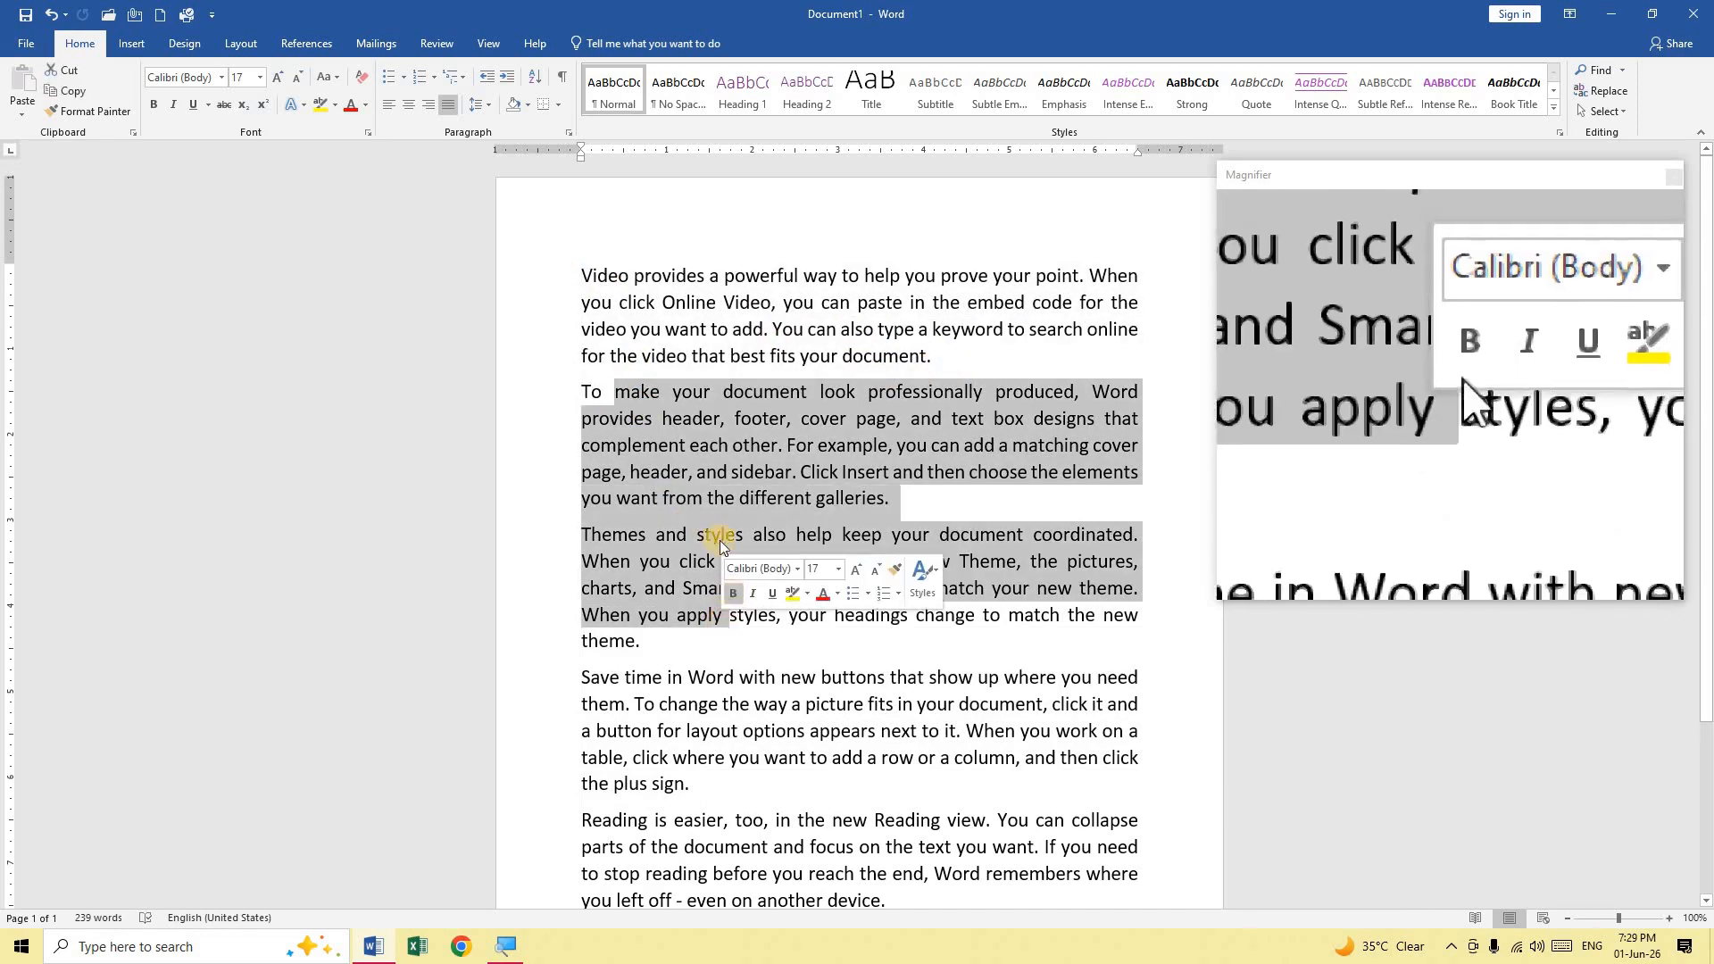
left_click(721, 534)
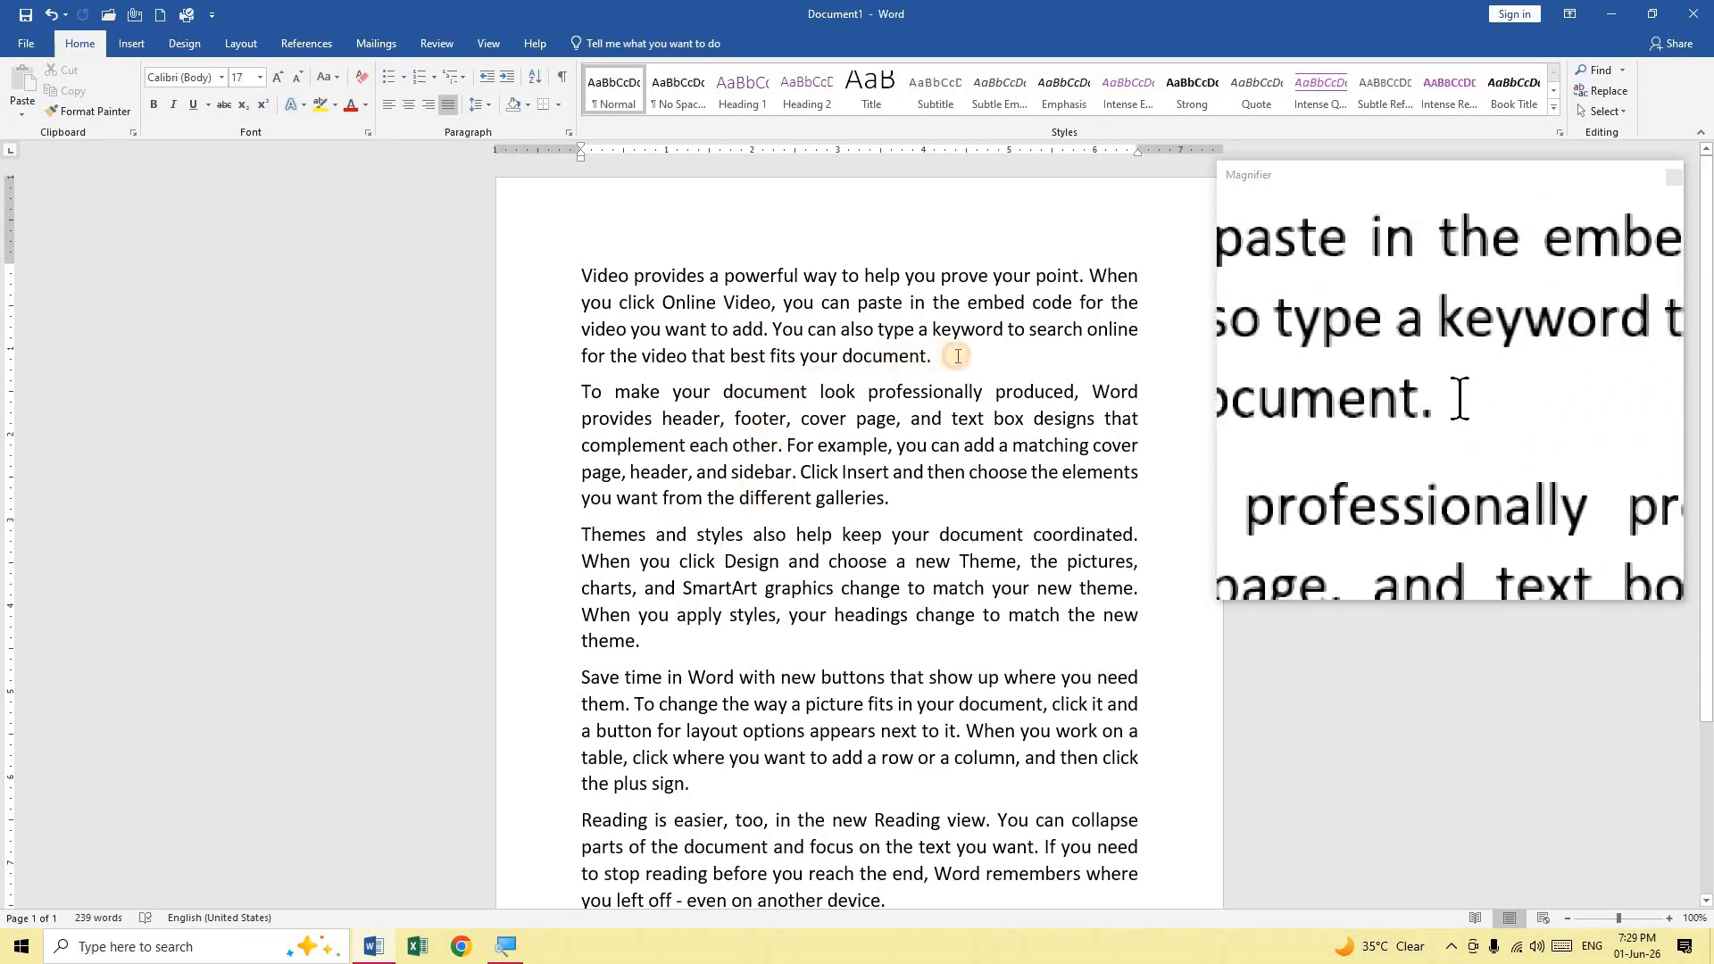
Step: Select the first paragraph from its end back to its first word and clear the selection
left_click_drag(933, 357, 585, 275)
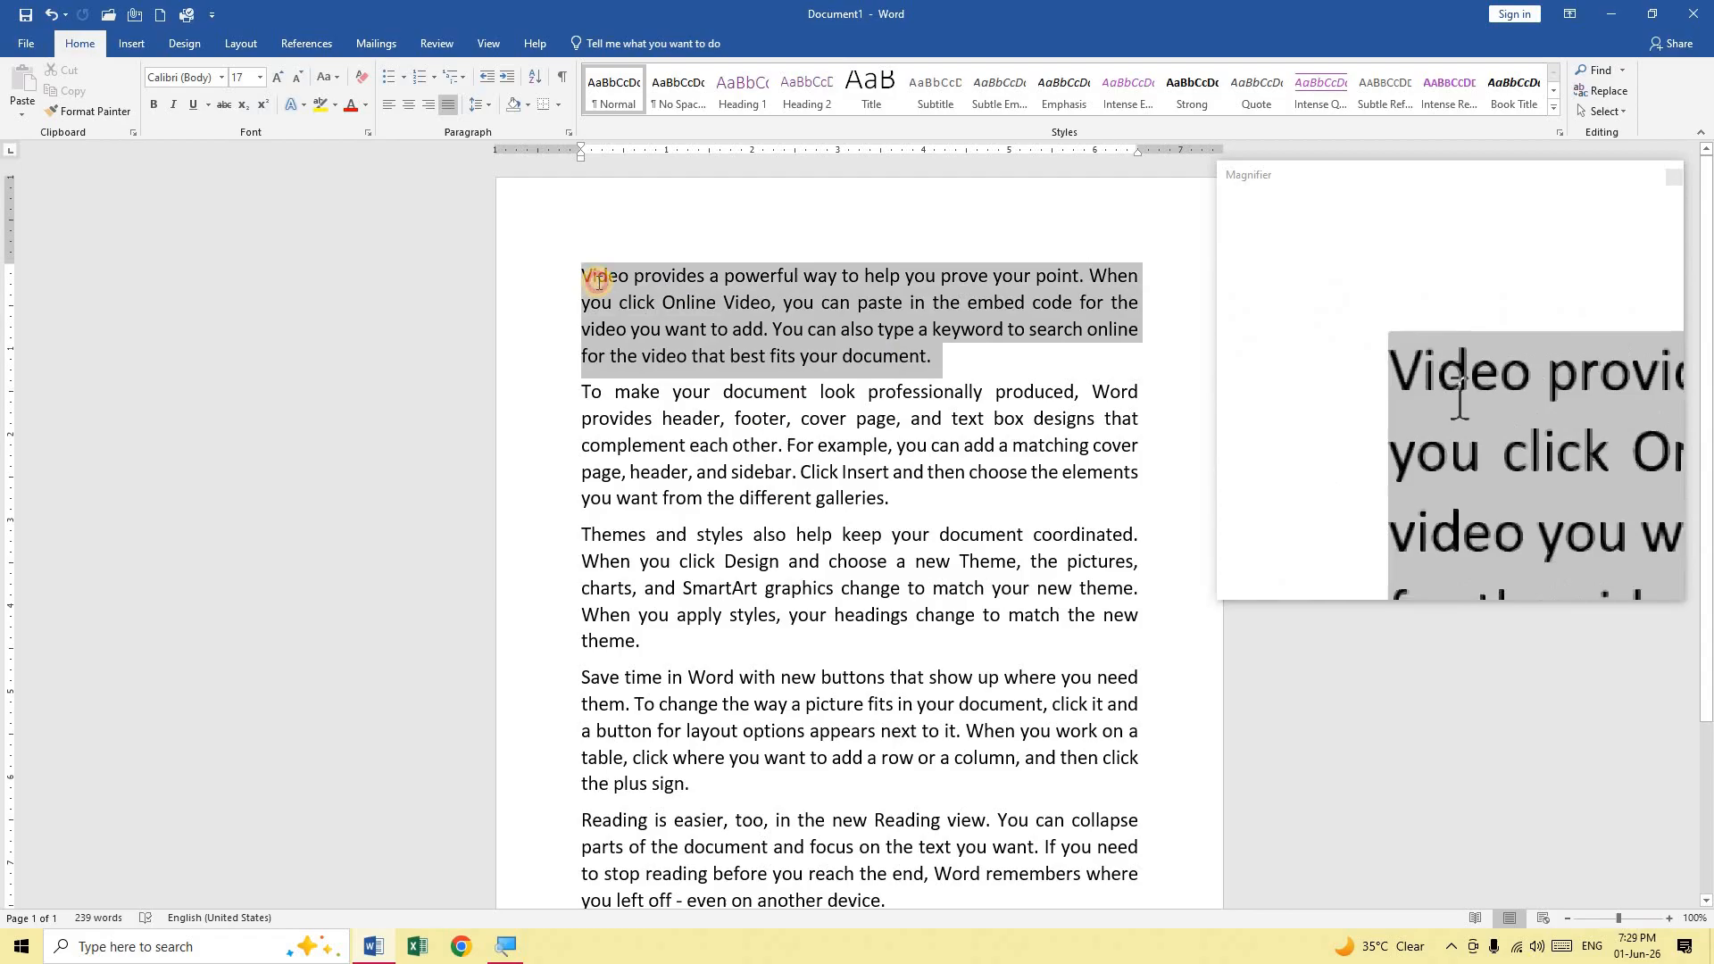
left_click(643, 301)
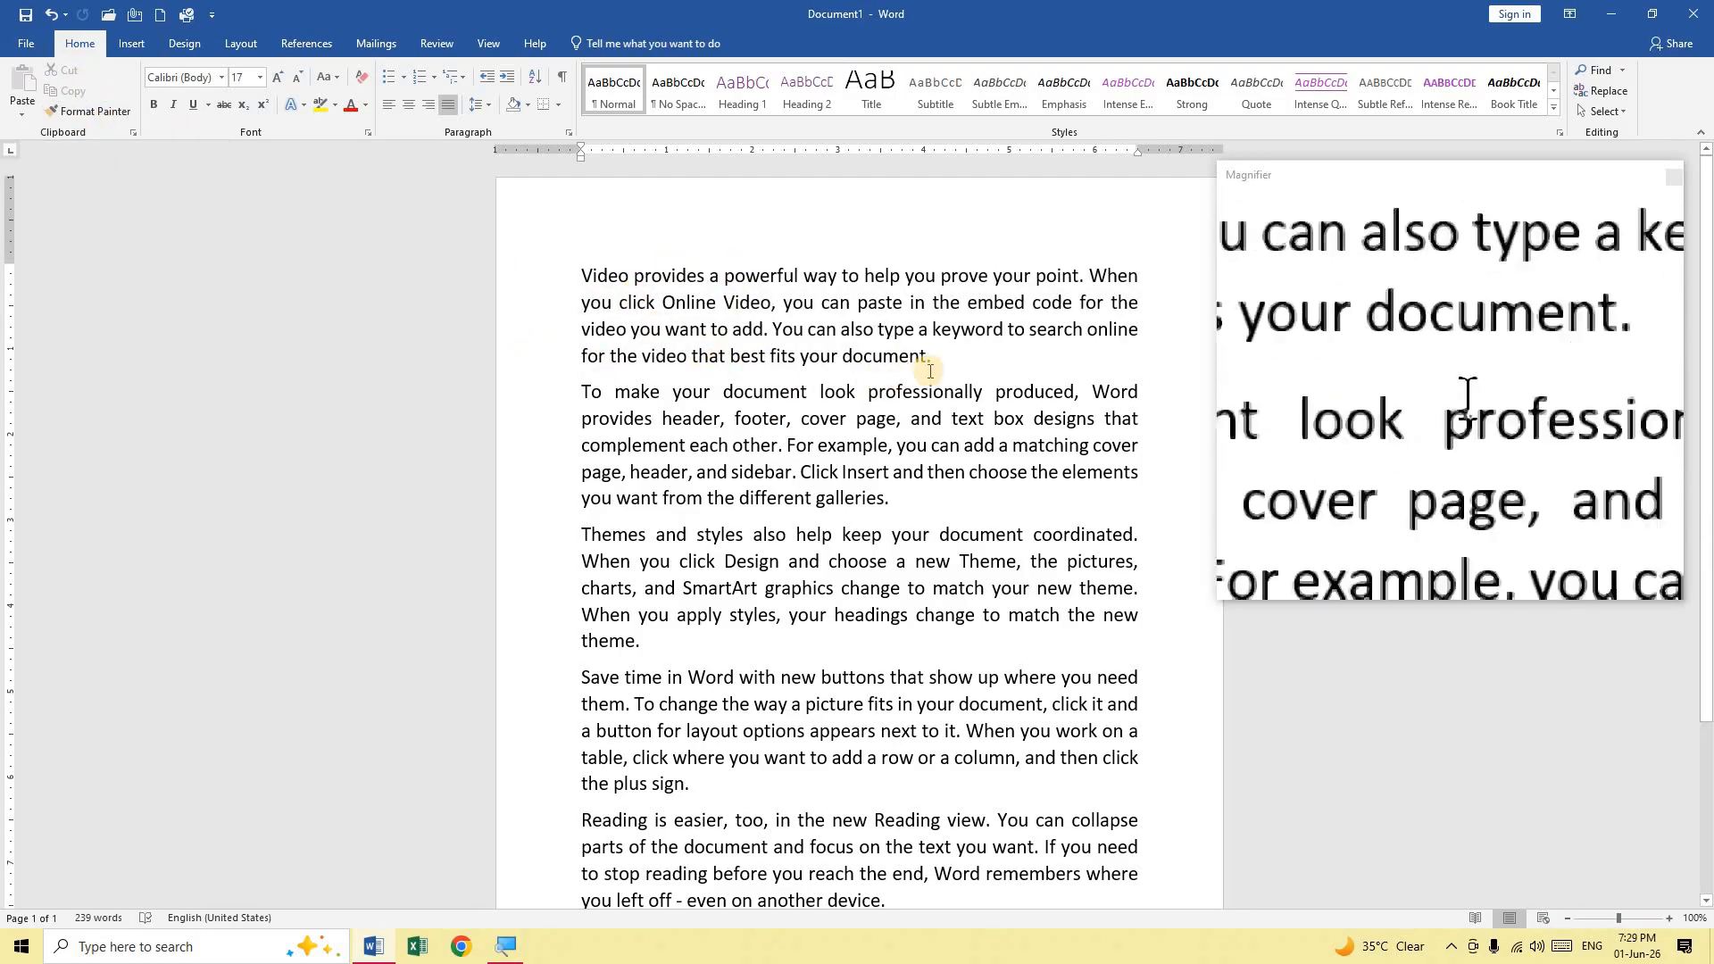
left_click(971, 357)
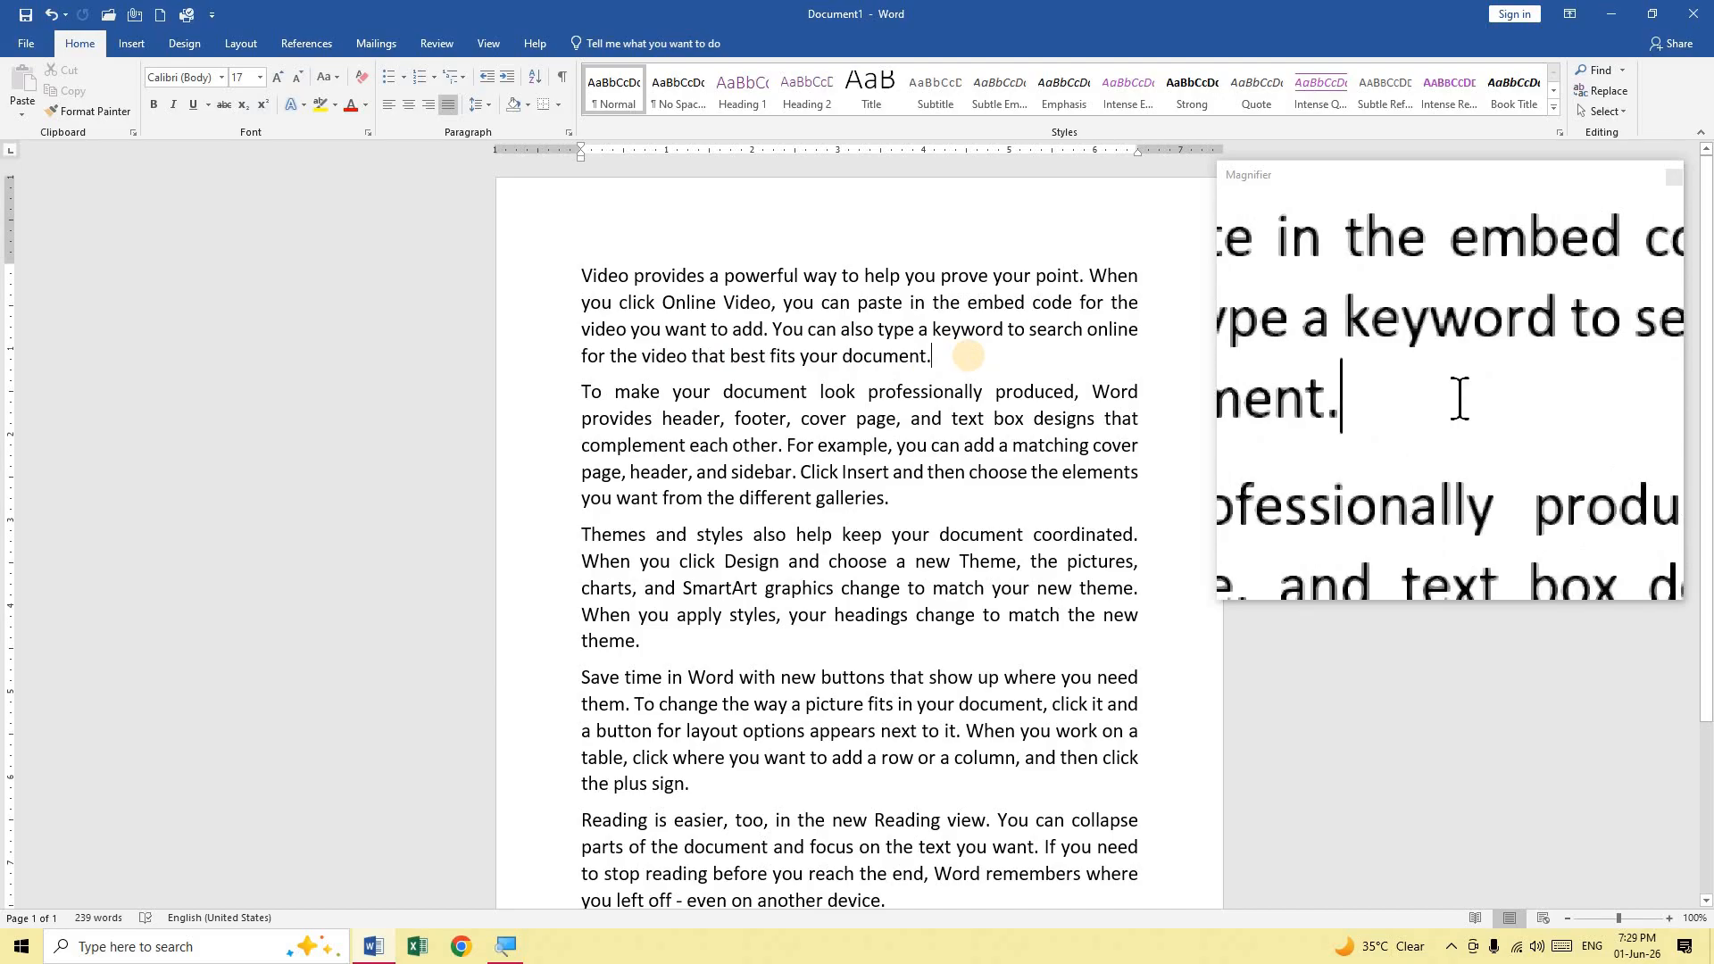
key("Return")
key("BackSpace")
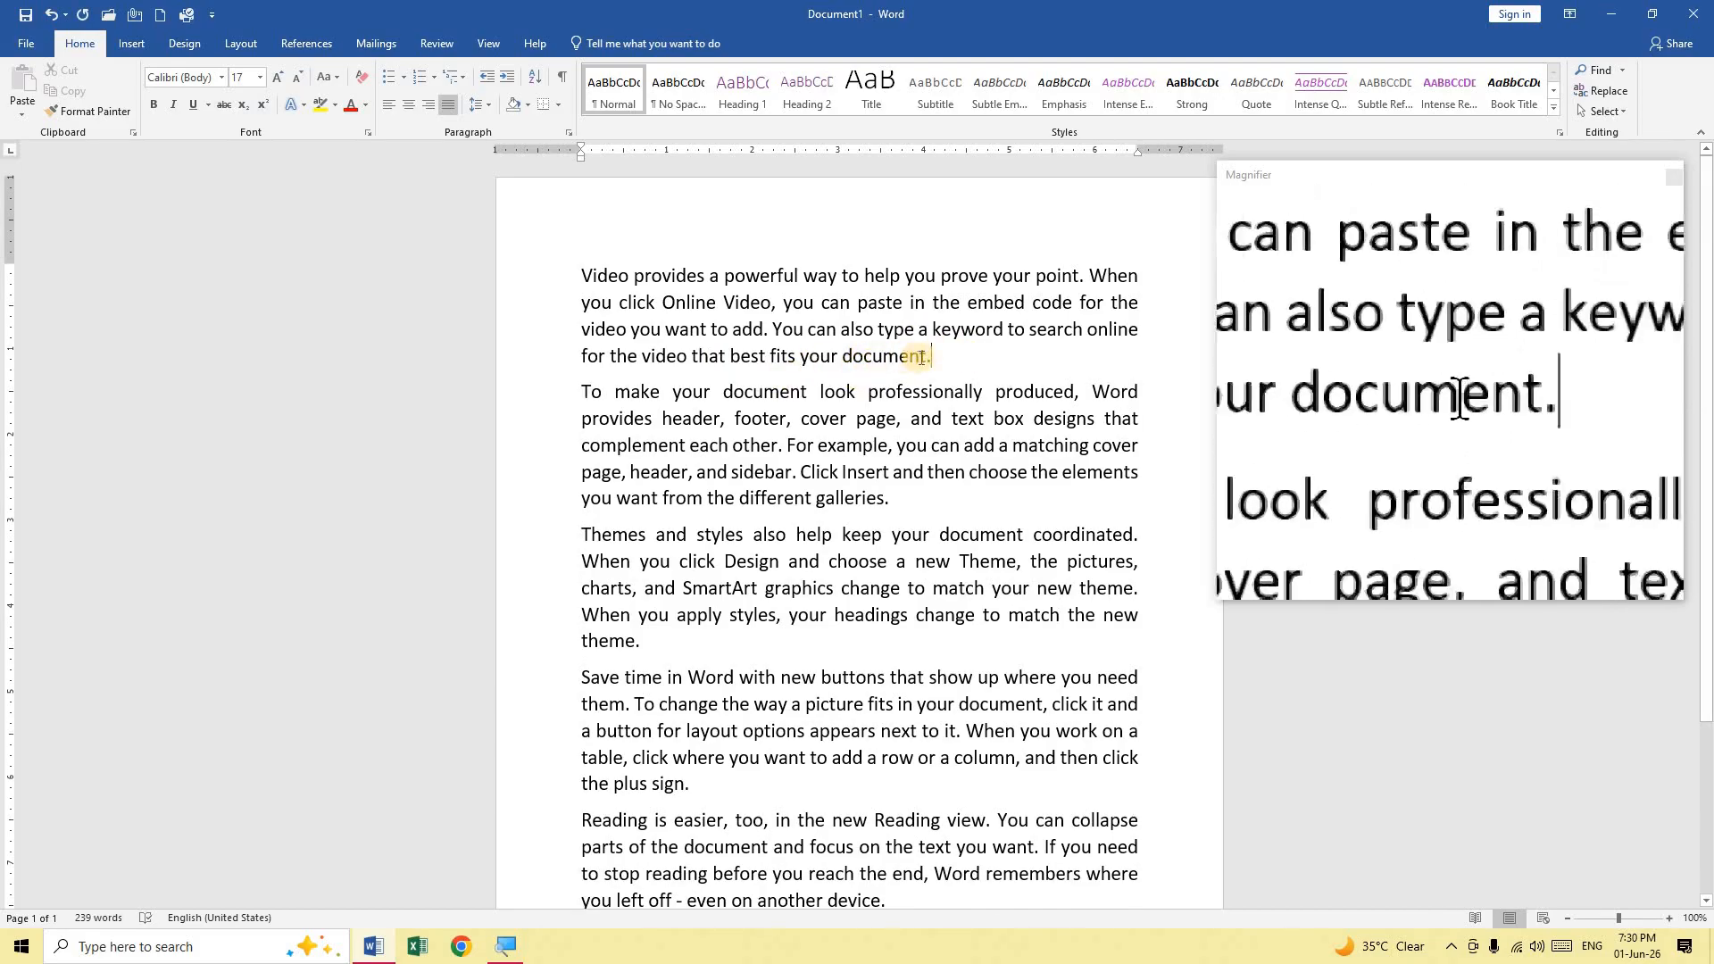
Step: Select the whole first paragraph at once, then place the insertion point before "To" in the second paragraph
triple_click(593, 277)
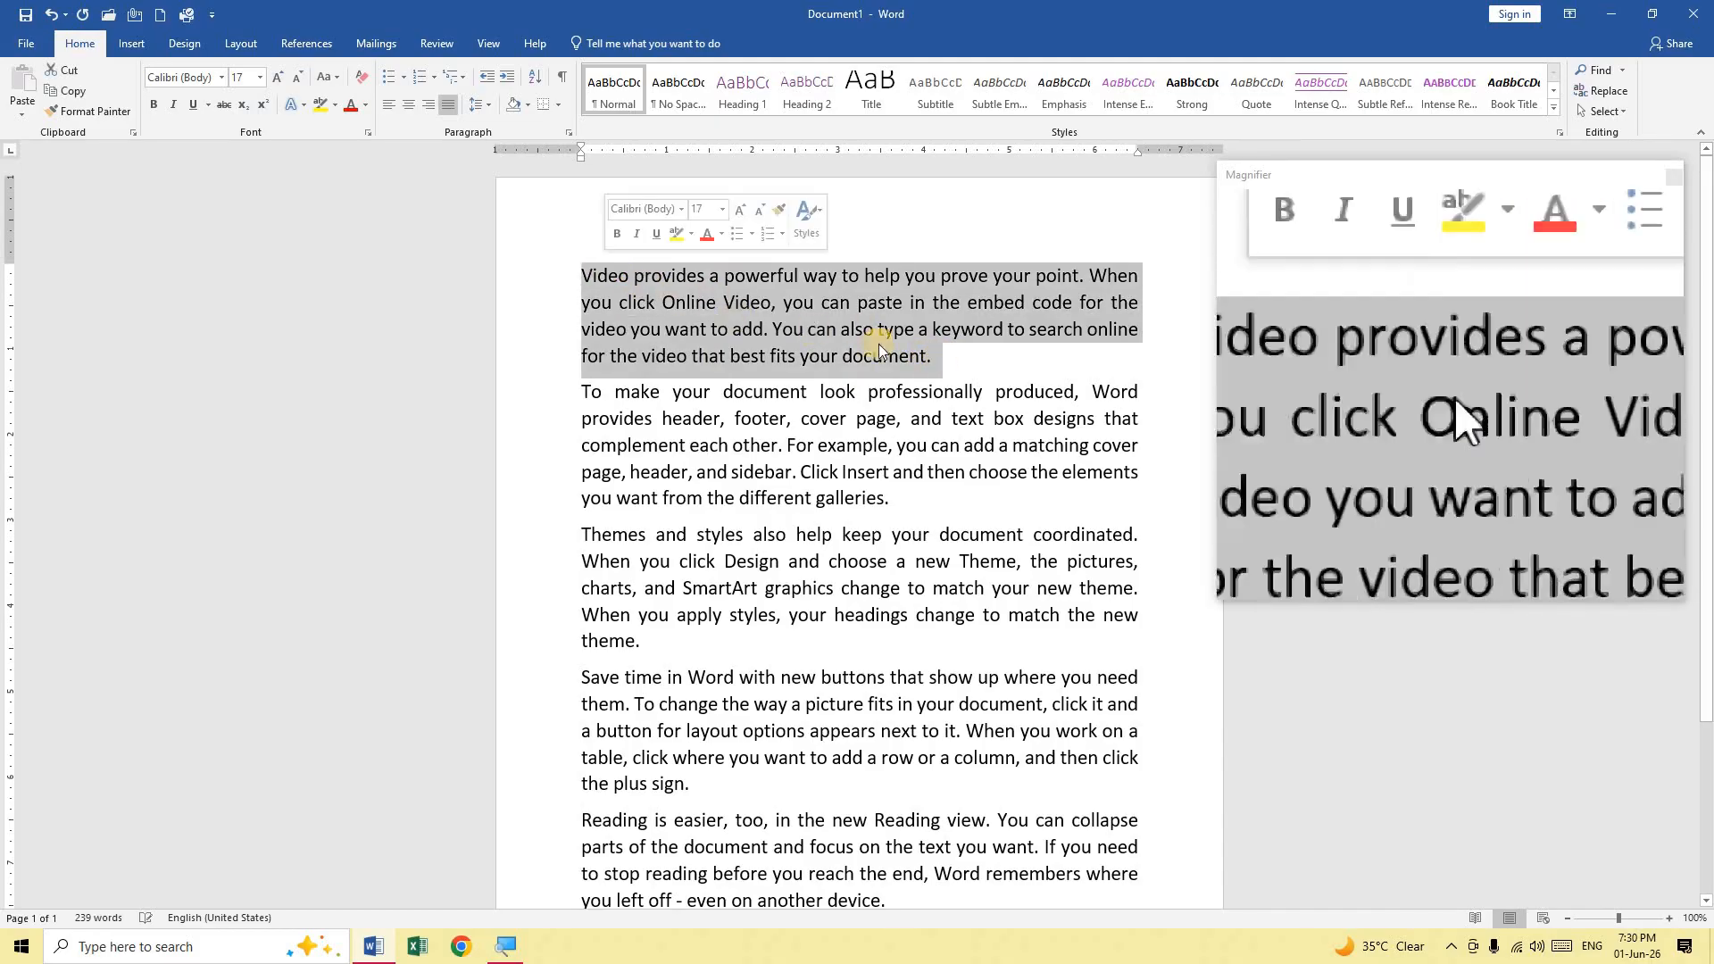
left_click(948, 359)
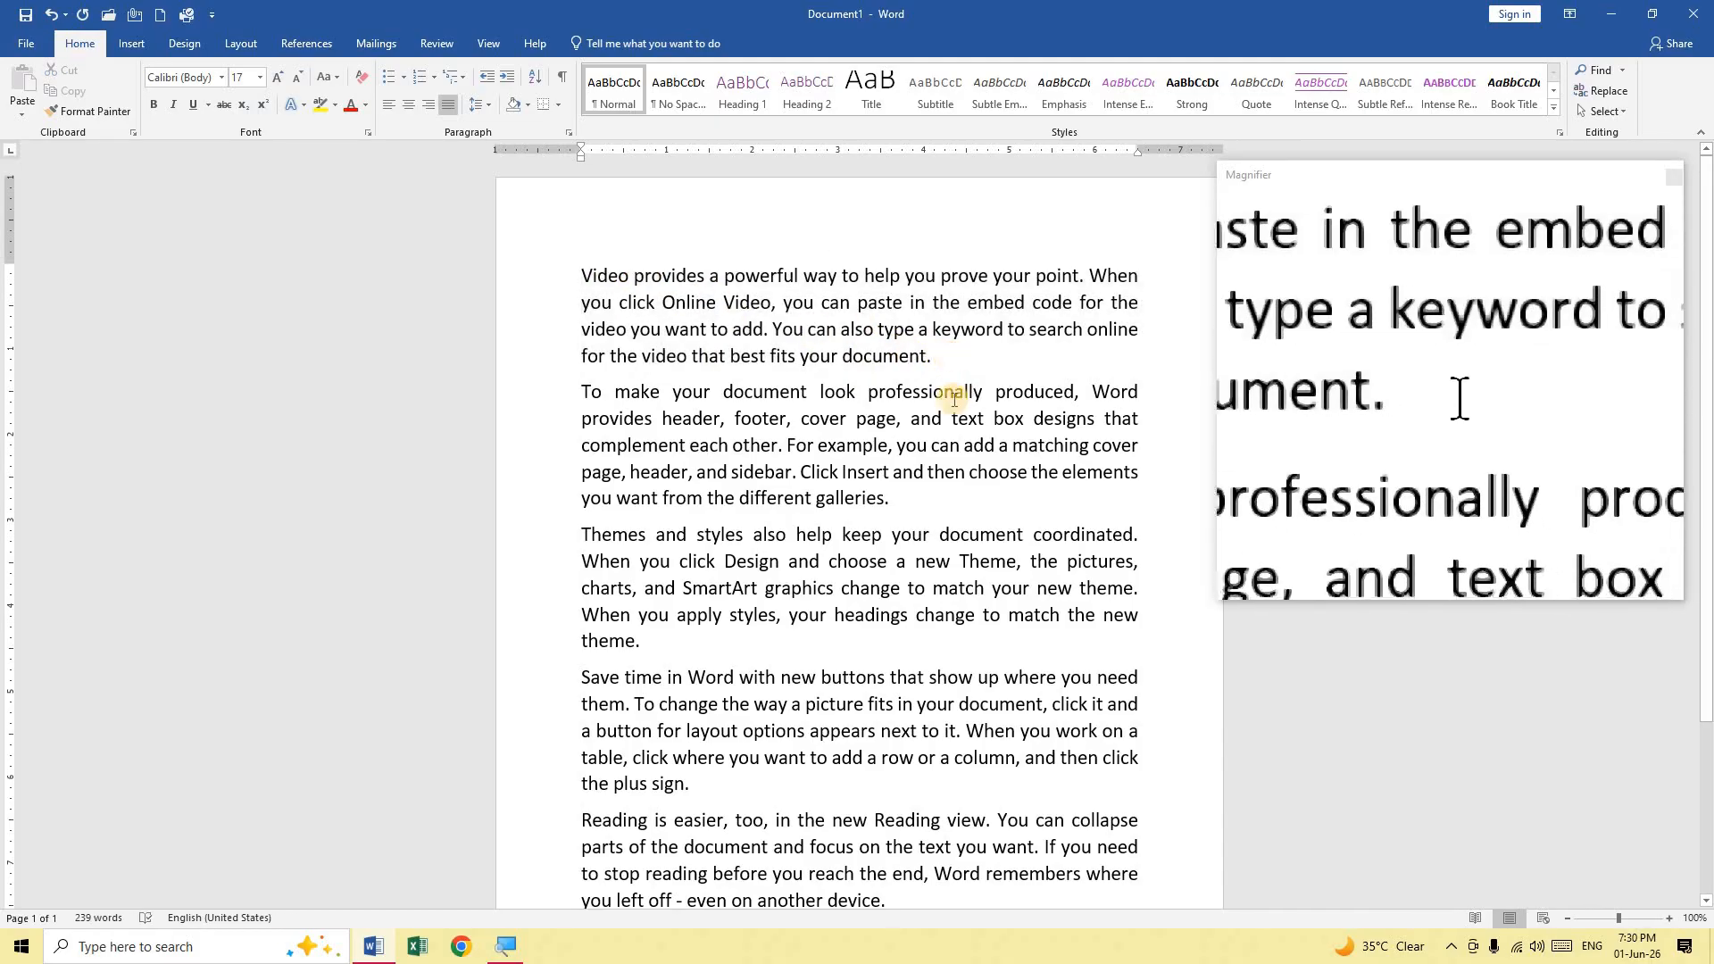
left_click_drag(891, 499, 586, 395)
left_click(580, 394)
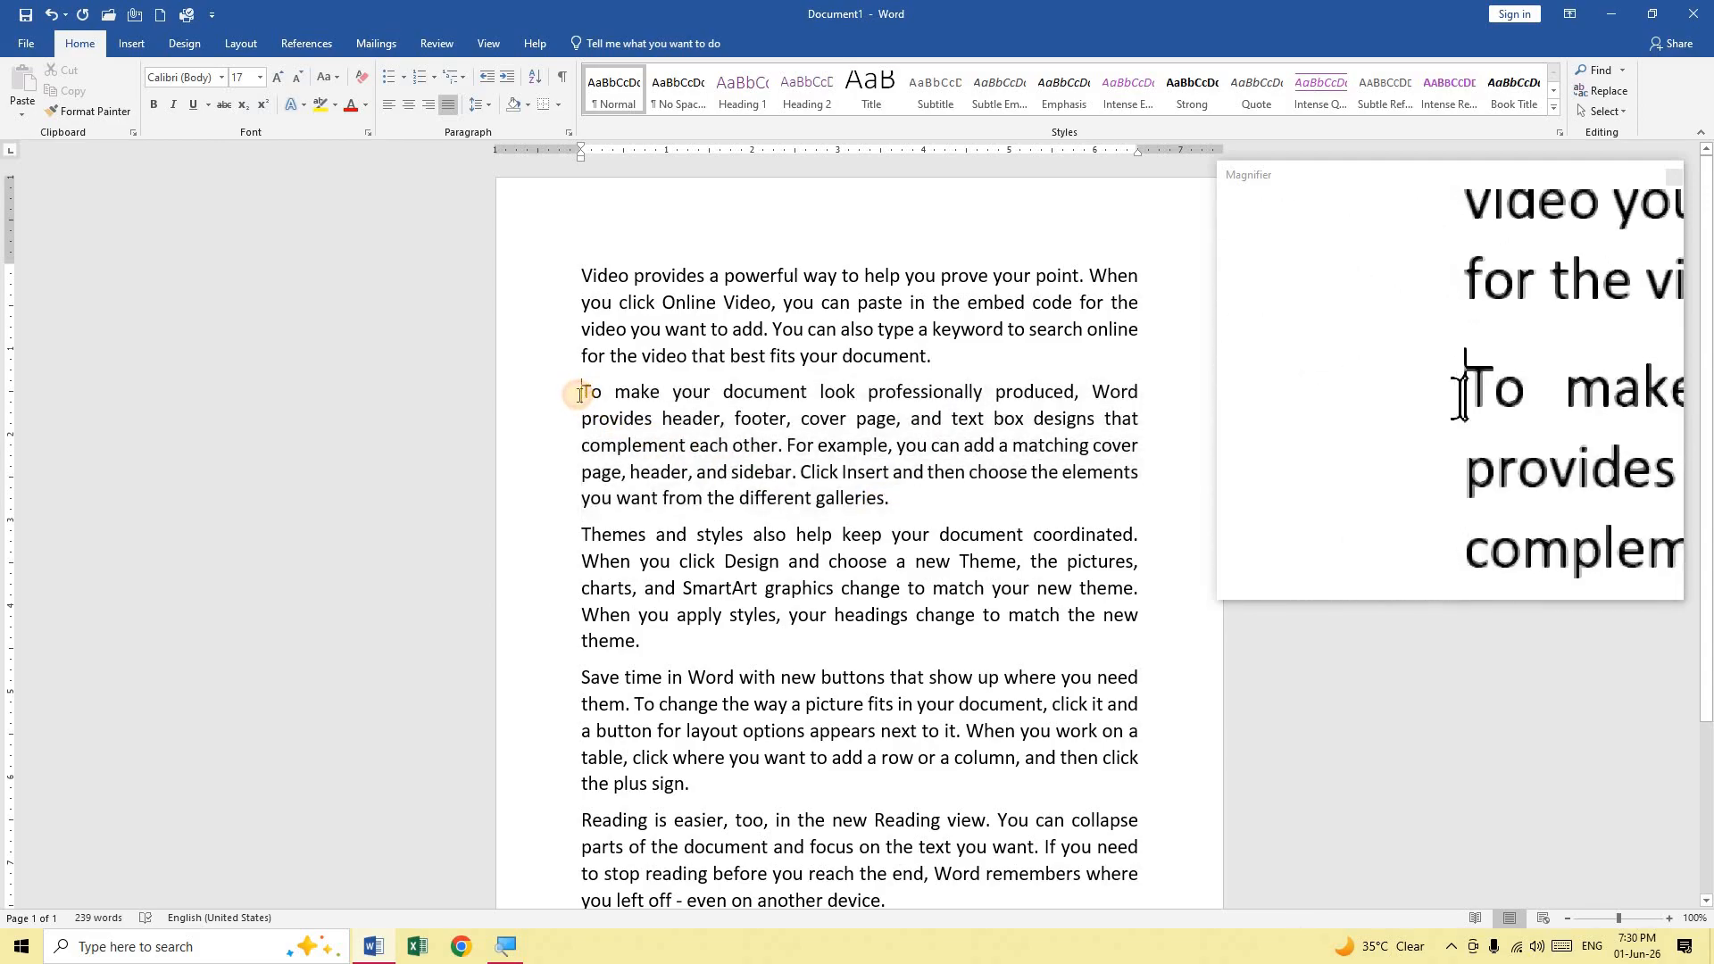
Step: Insert 13 empty paragraphs between the first and second paragraphs
left_click(922, 359)
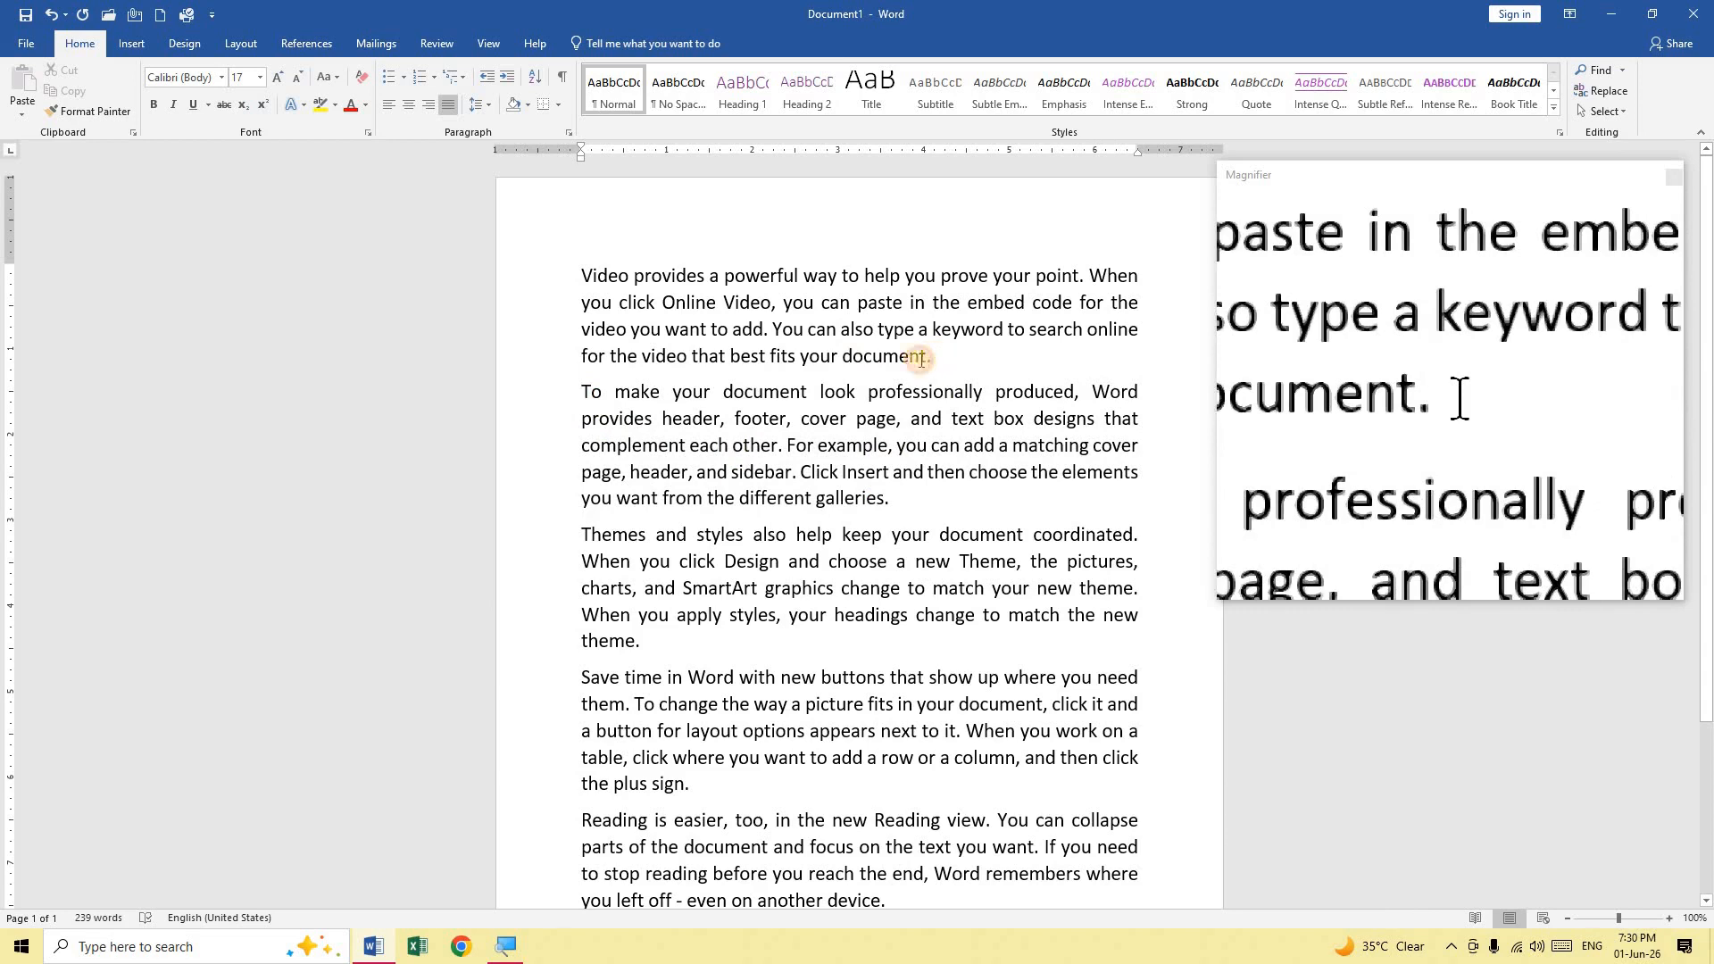
left_click(572, 390)
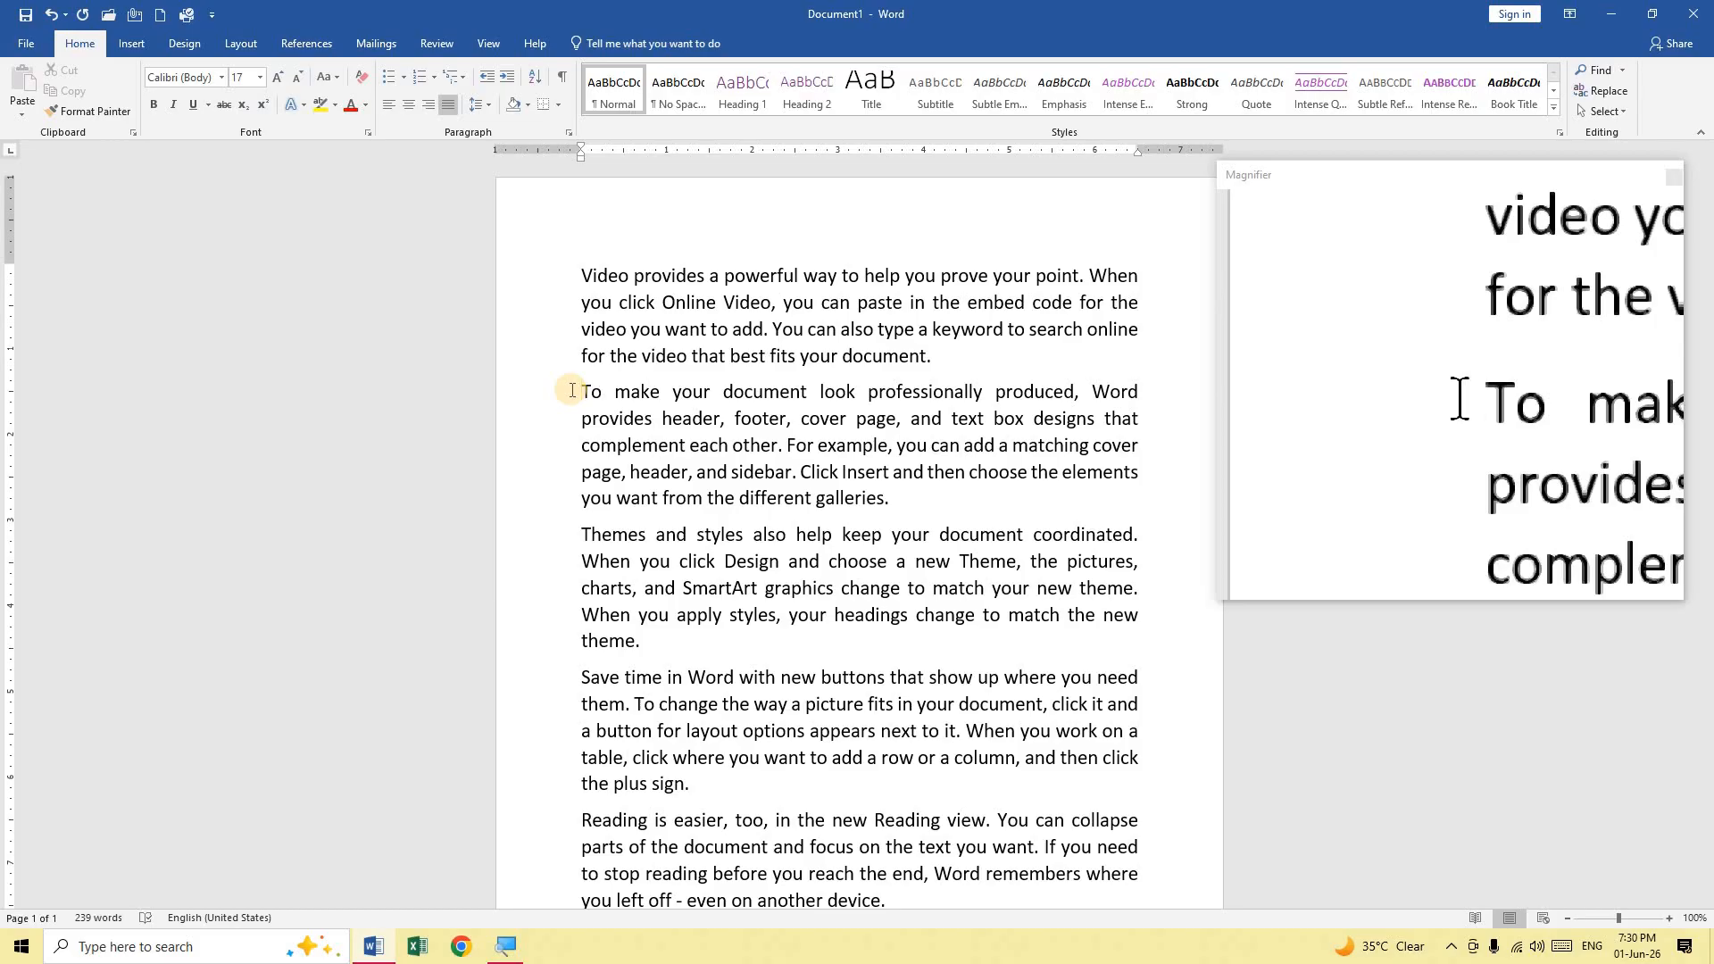
key("Return")
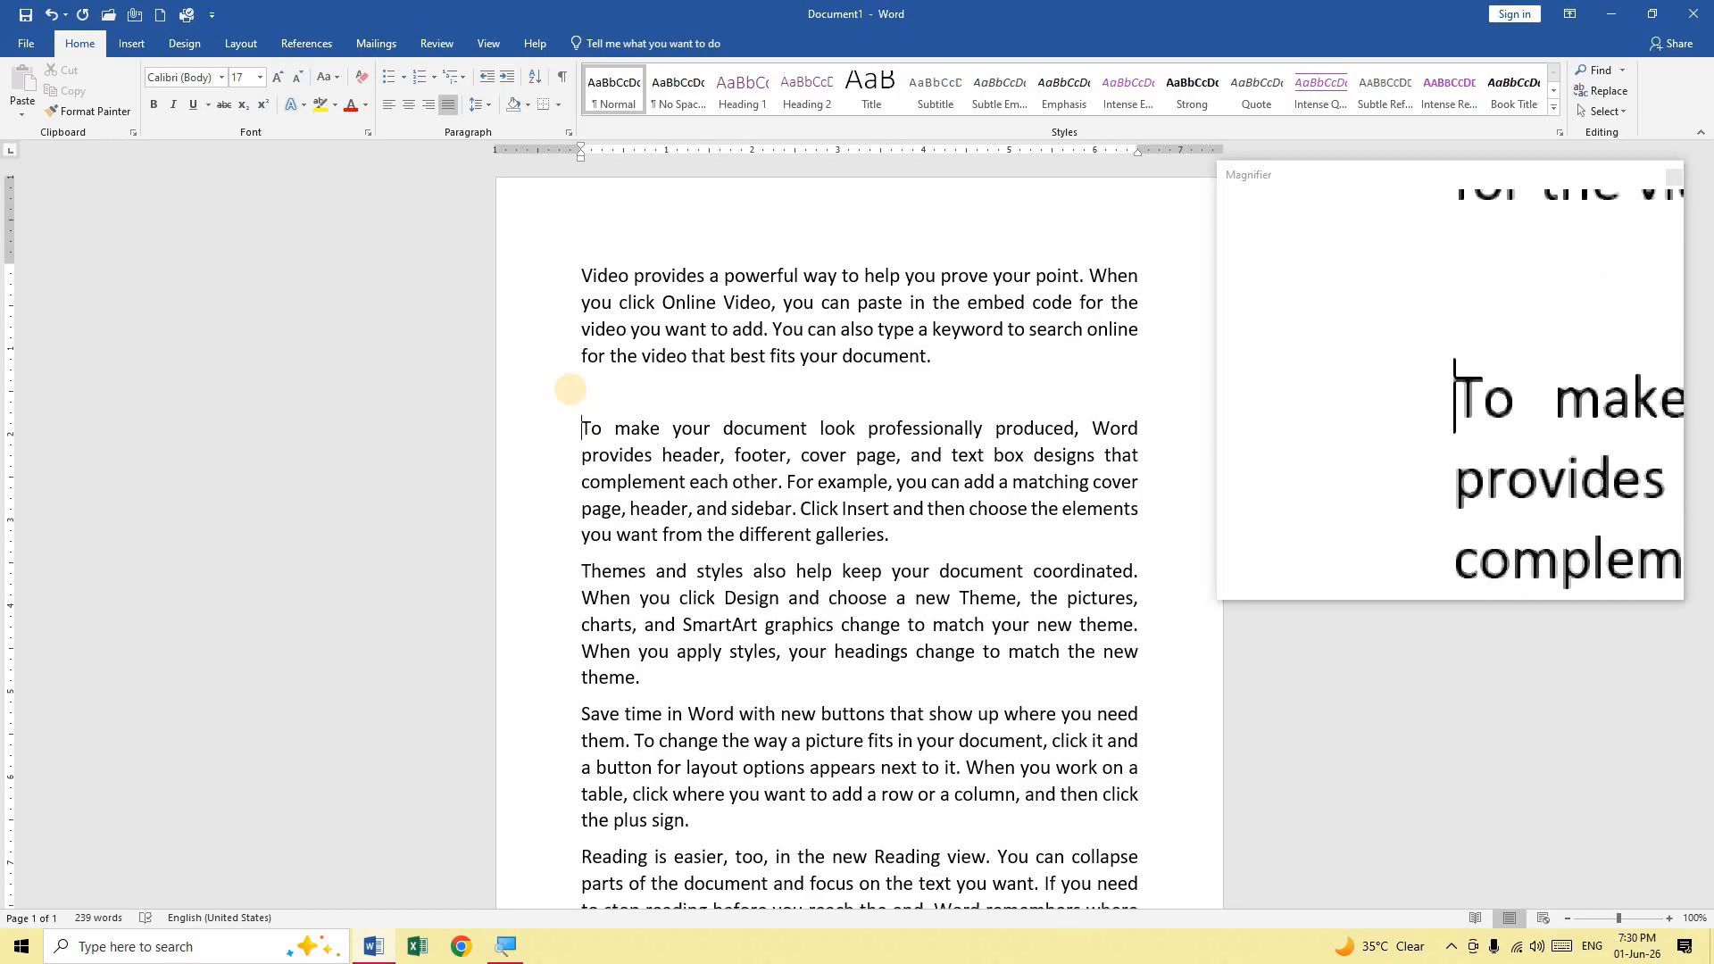
key("Return")
key("Return")
key("Return")
key("Return")
key("Return")
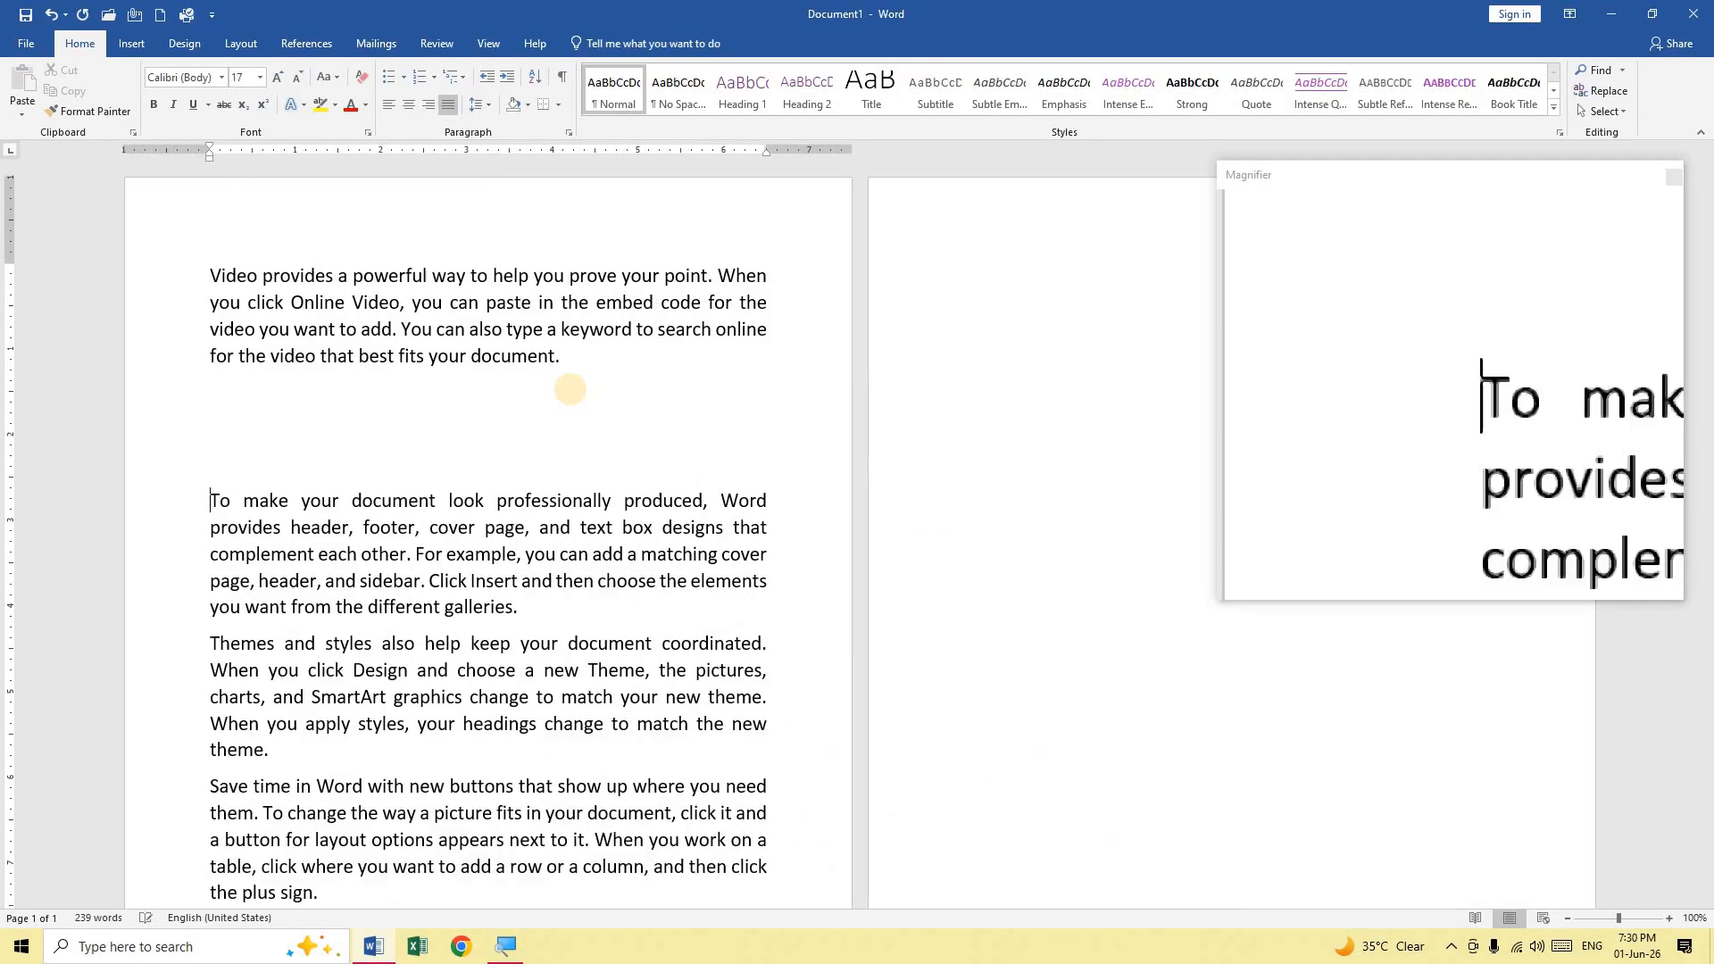
key("Return")
key("Return")
key("Return")
key("Return")
key("Return")
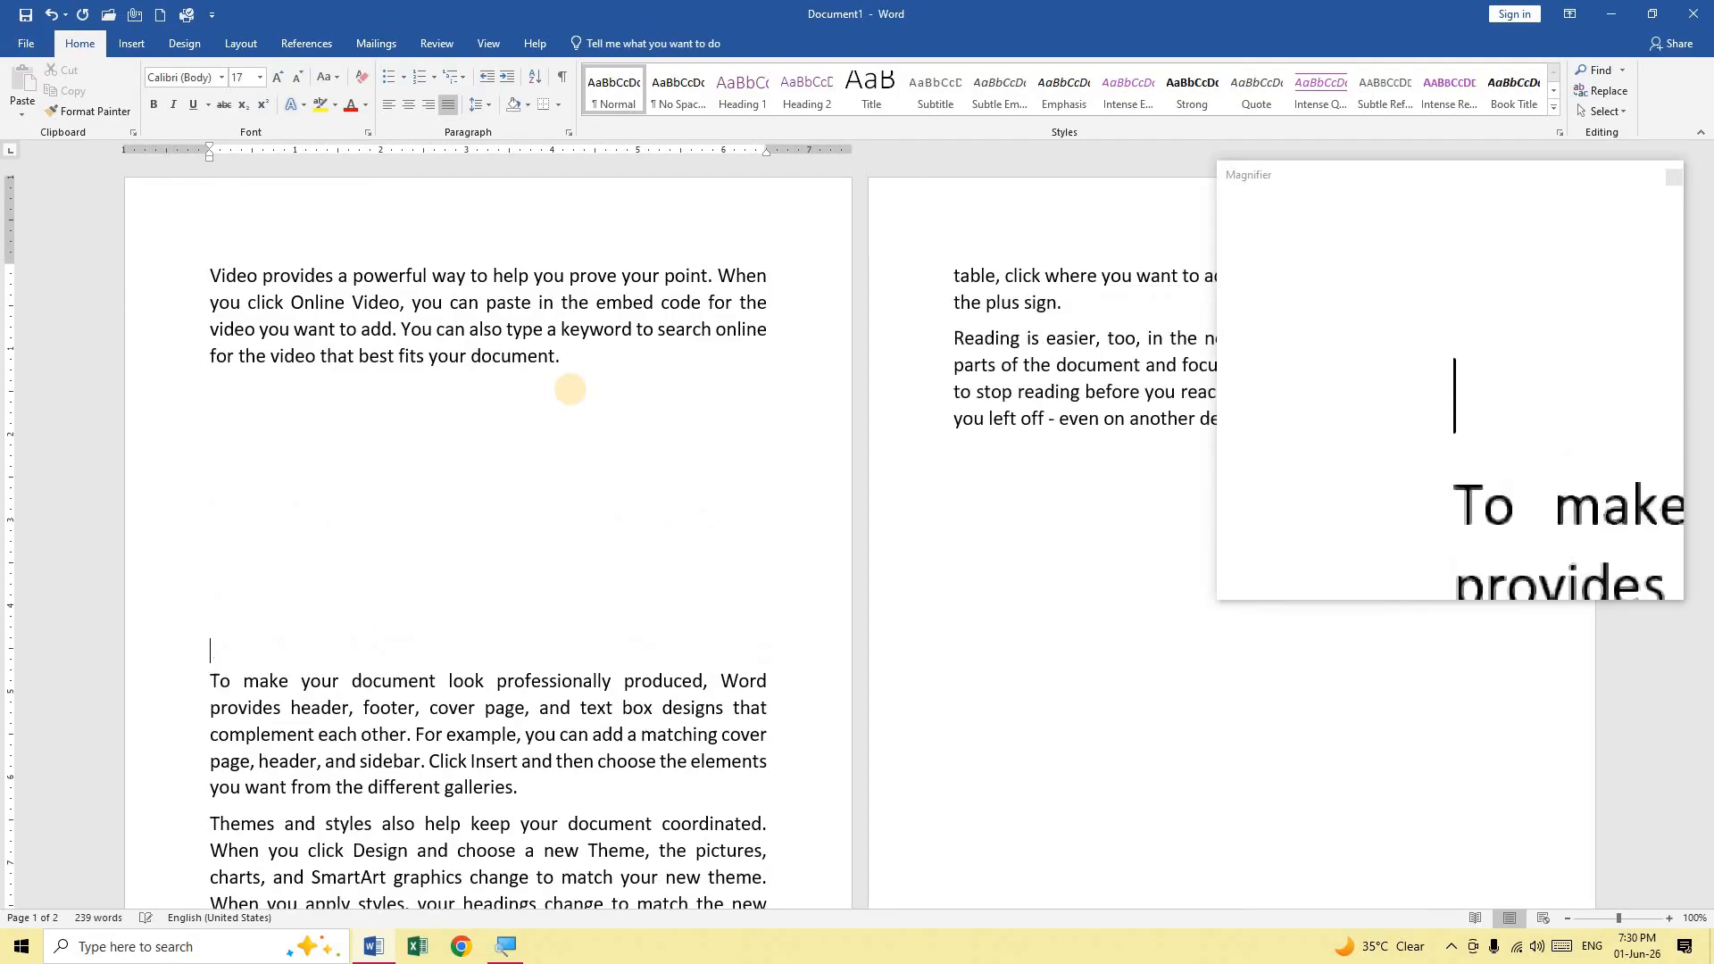
key("Return")
key("Return")
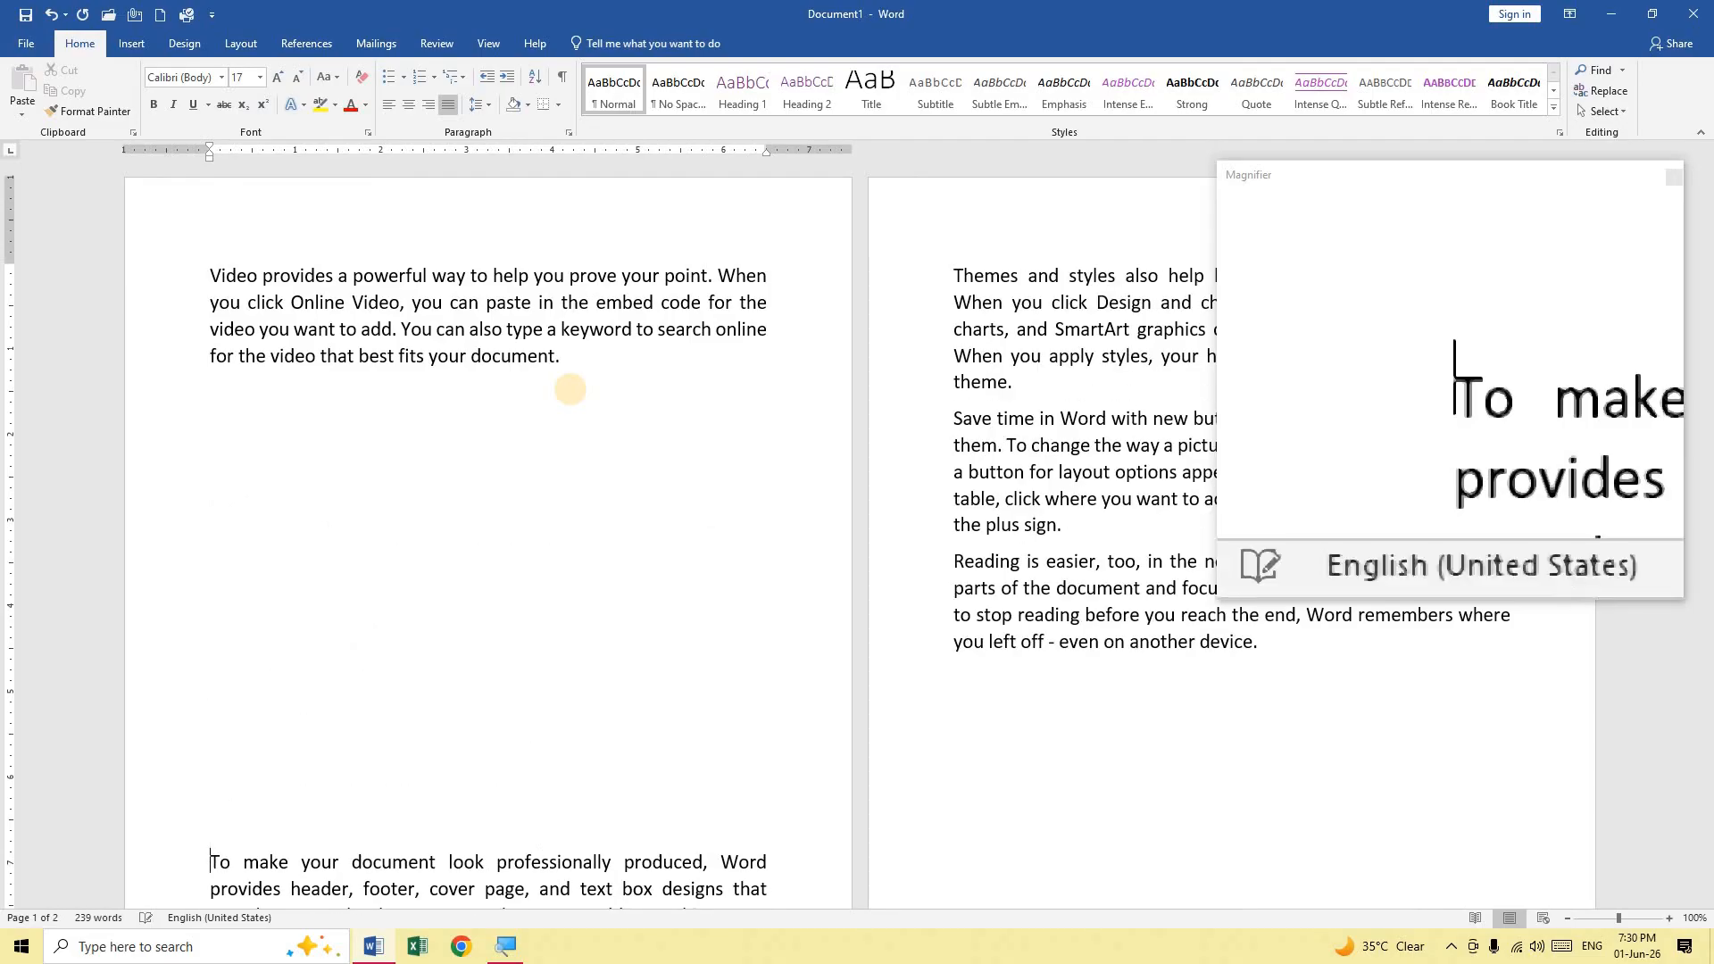
Step: Cut the word "Video" from the start of the first paragraph and paste it on the first empty line below that paragraph
double_click(231, 275)
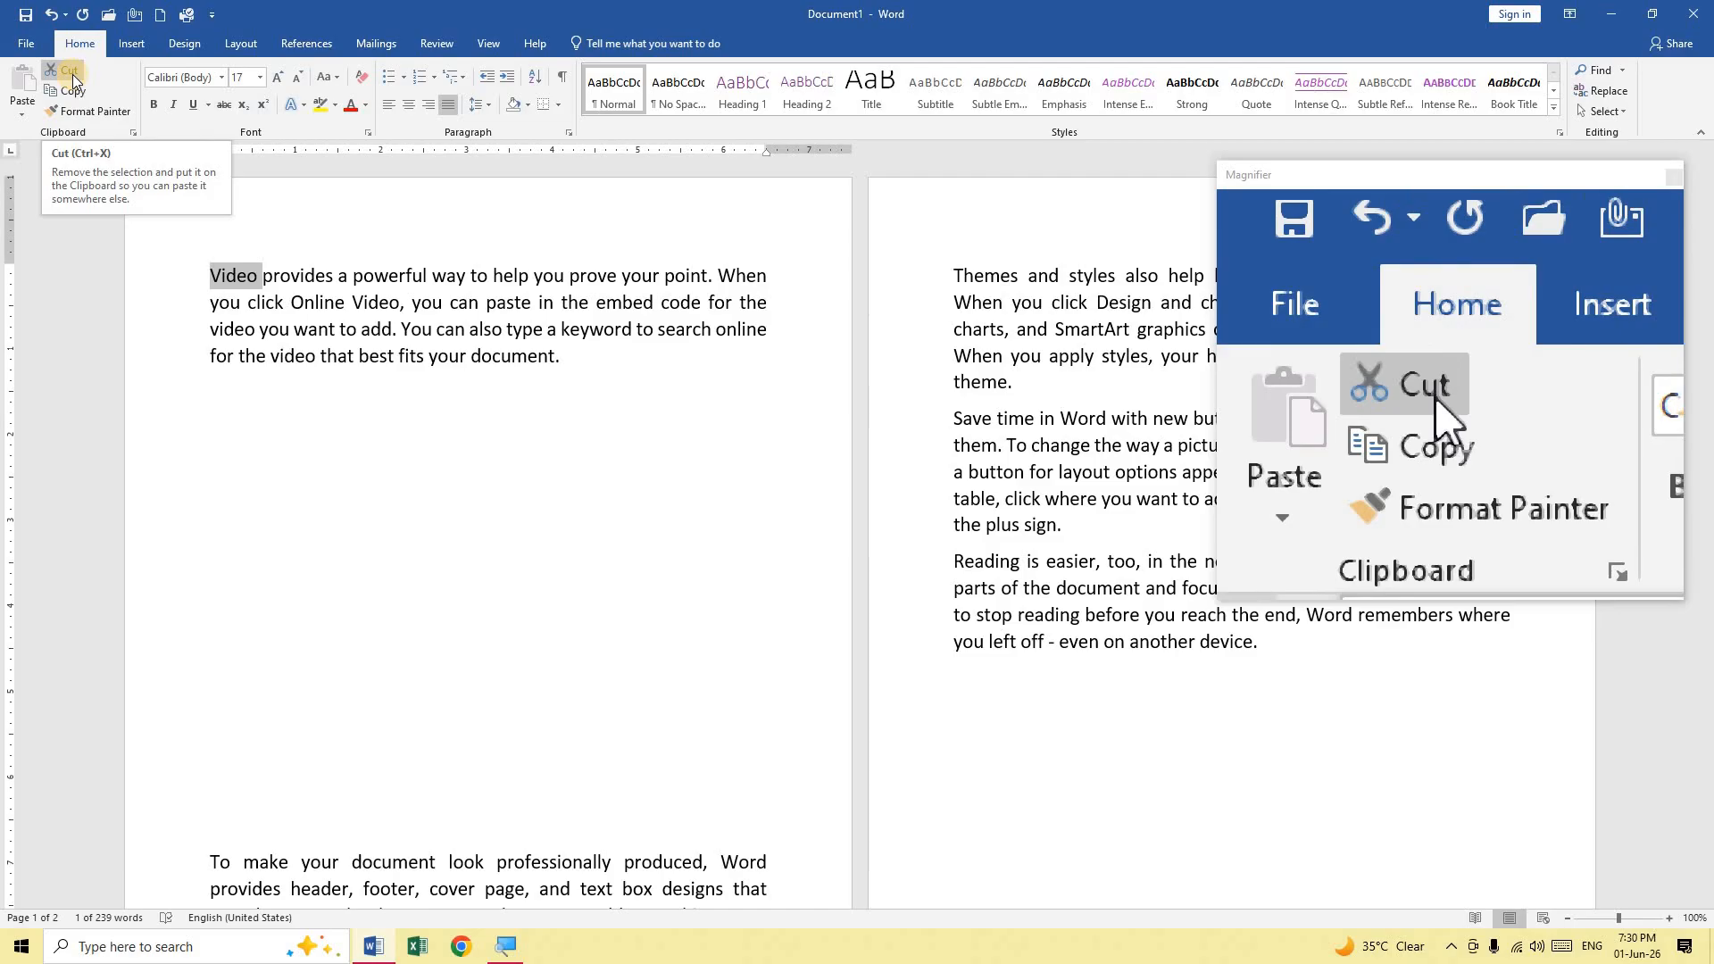
left_click(72, 71)
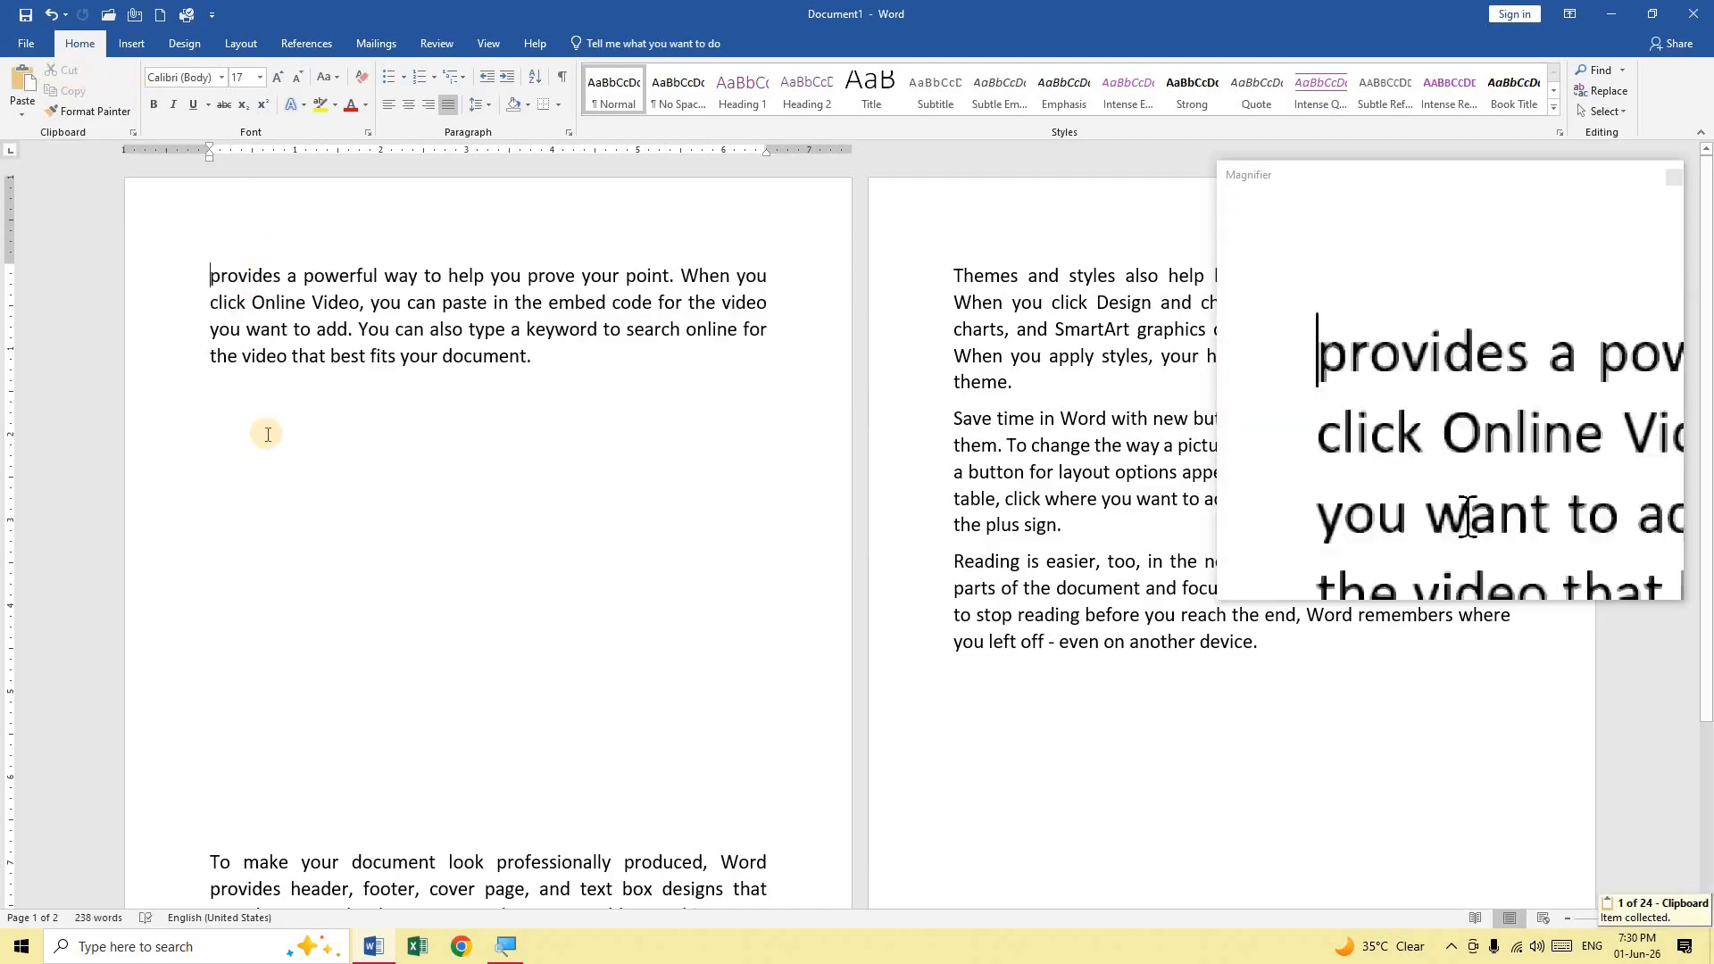
left_click(229, 406)
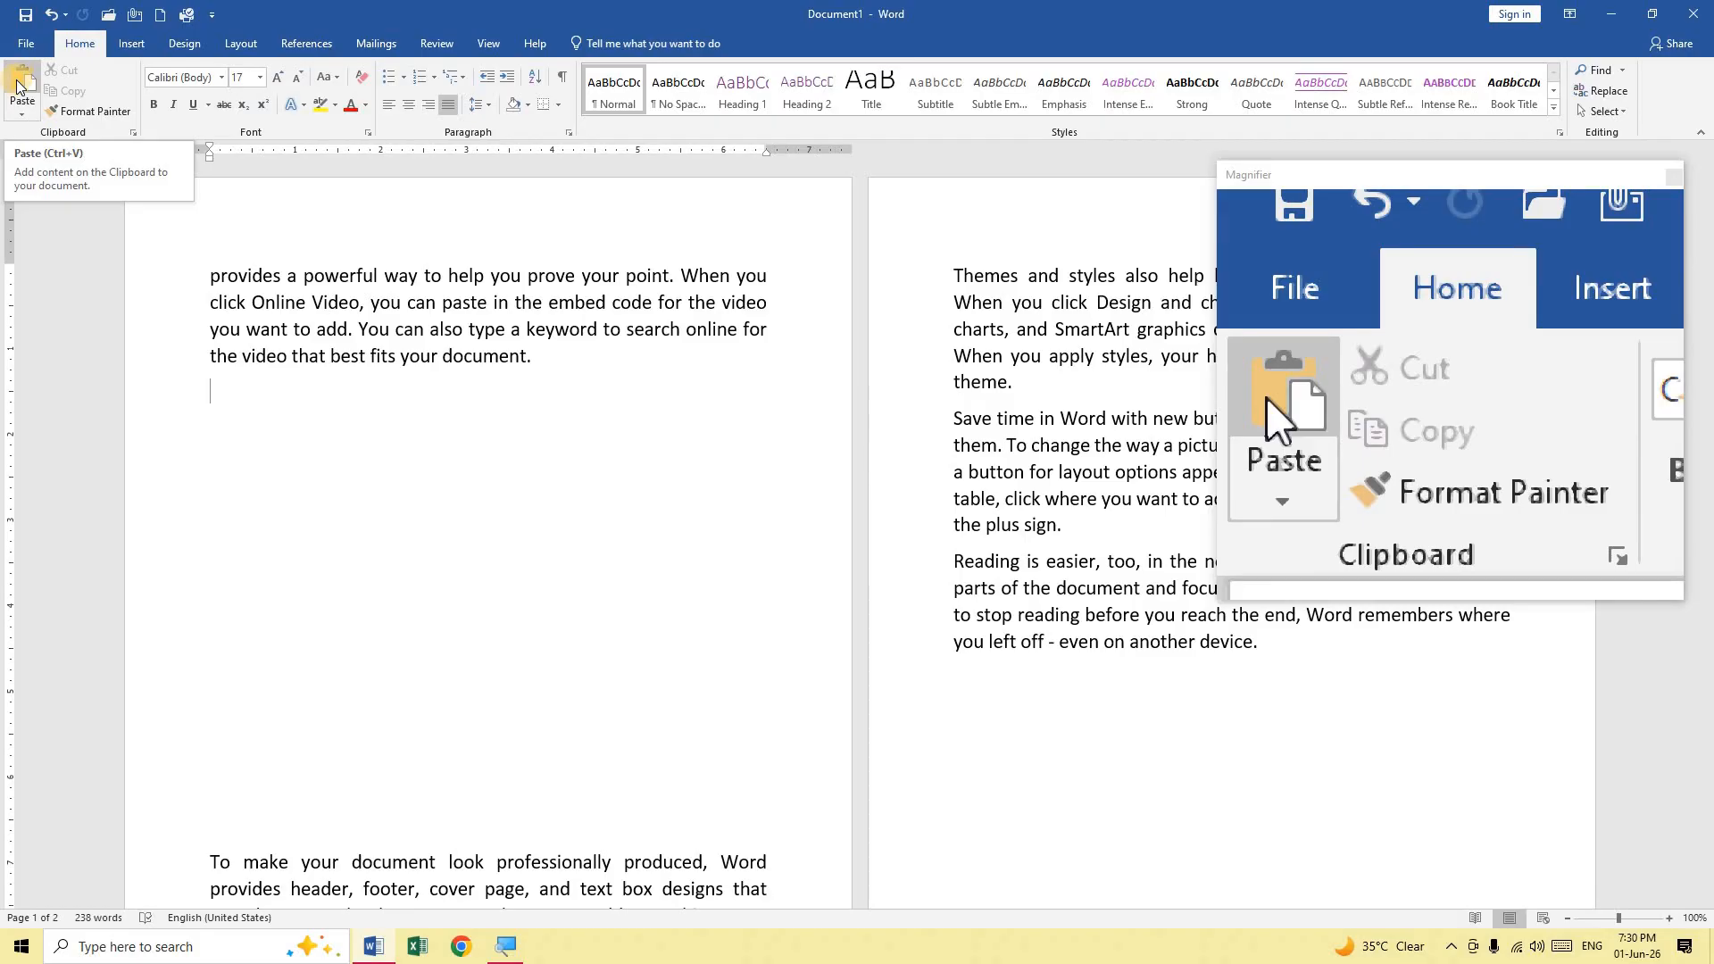
left_click(17, 81)
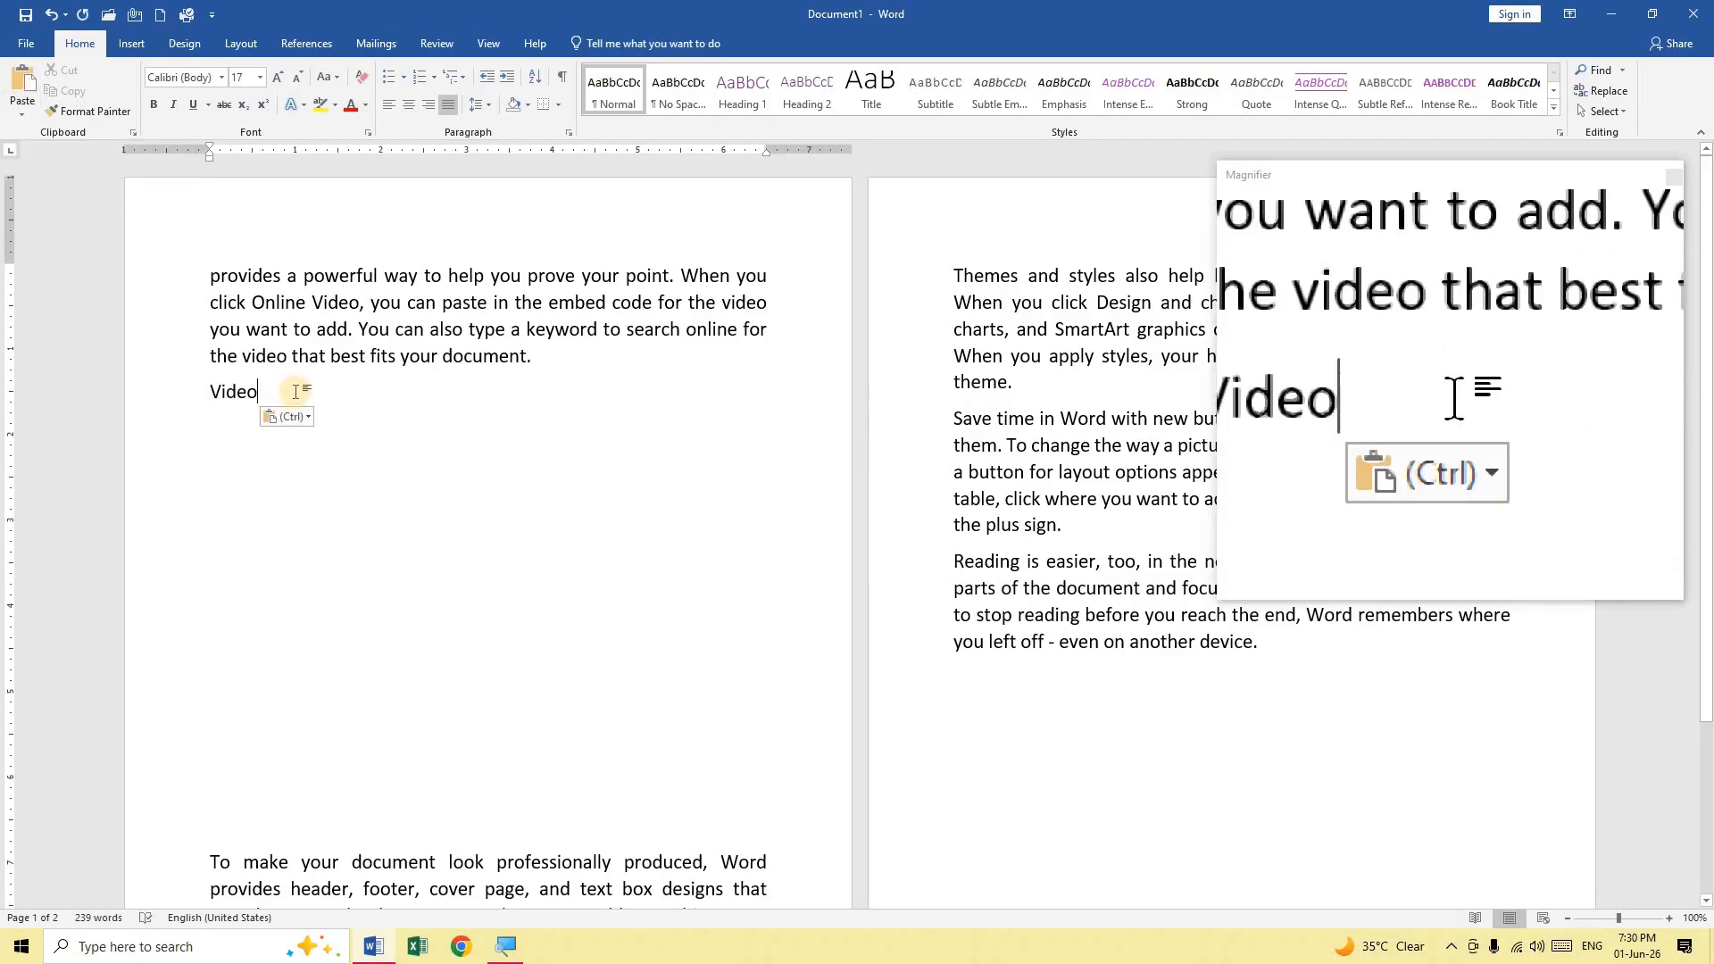
Step: Copy the first paragraph's opening word "provides" and paste it after "Video" on the line below that paragraph
left_click(252, 278)
double_click(252, 279)
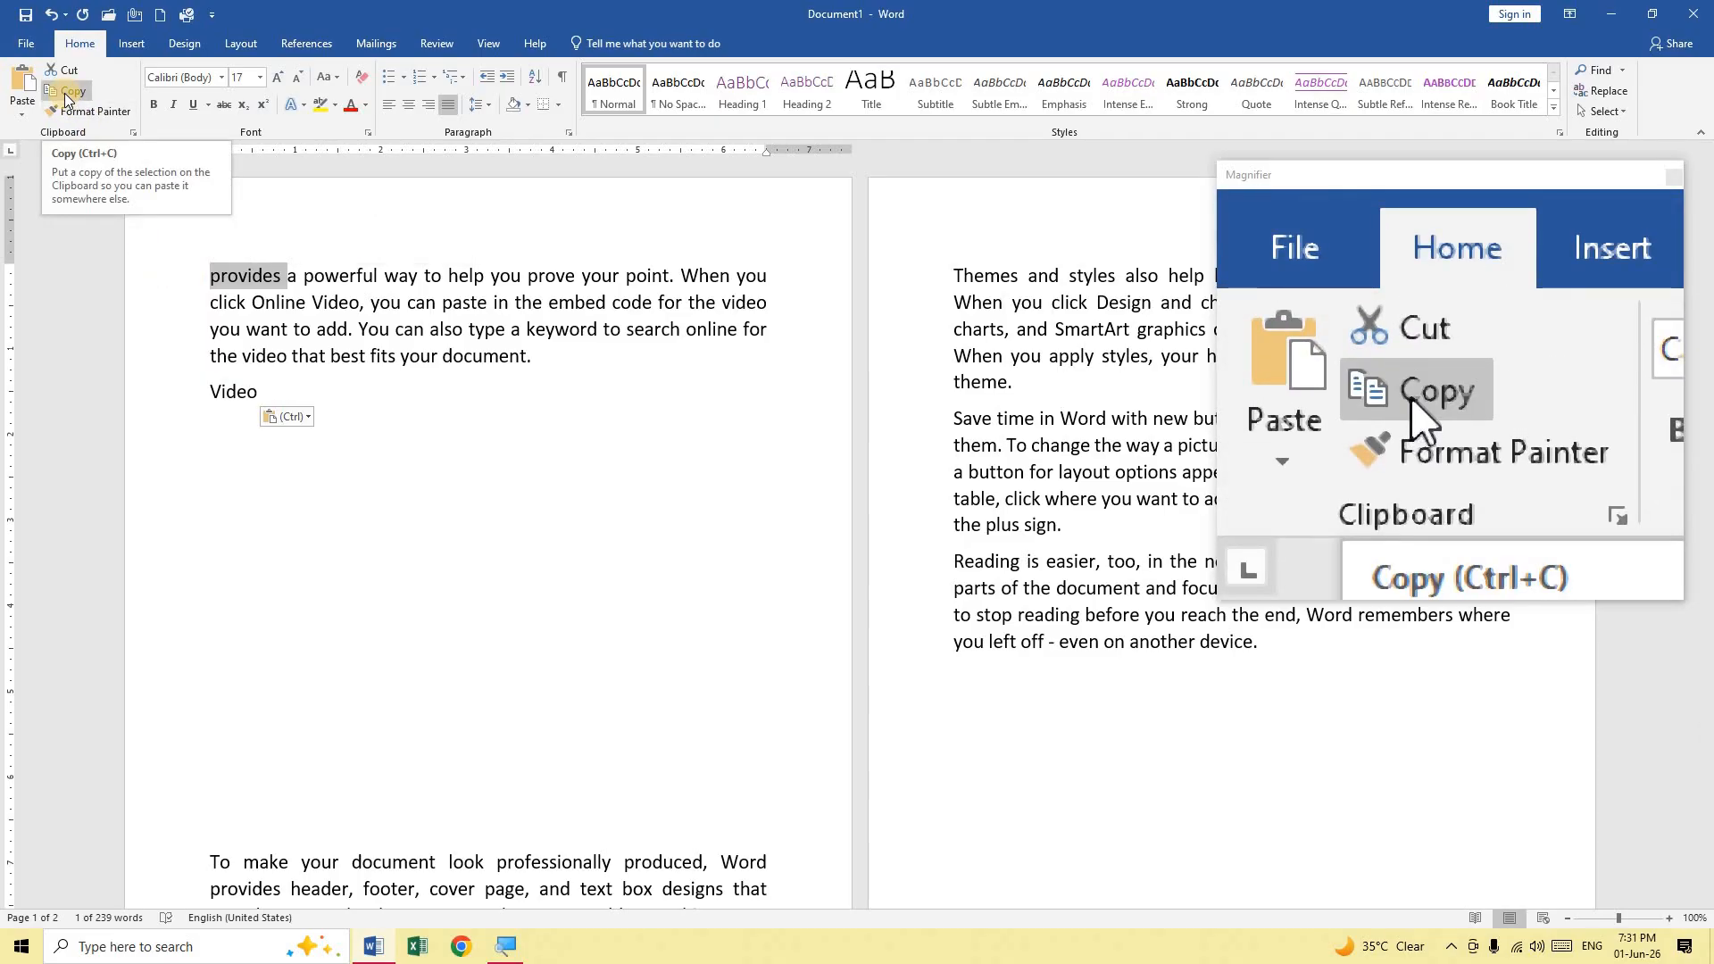
left_click(67, 93)
left_click(278, 400)
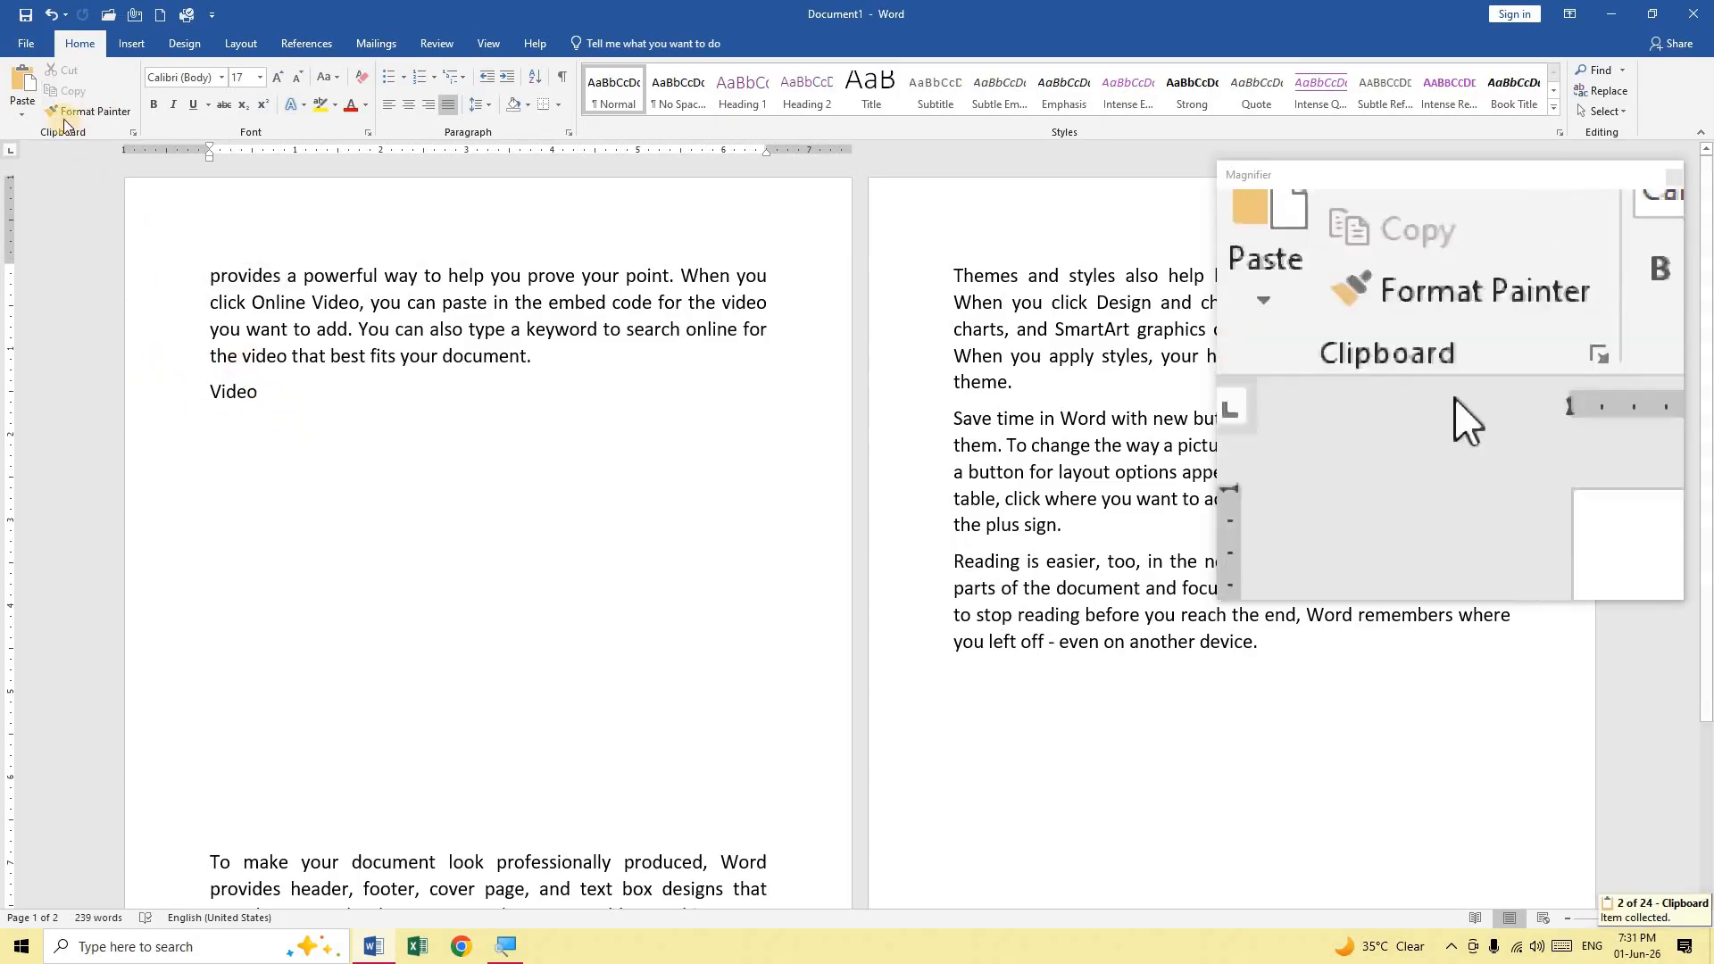
left_click(19, 84)
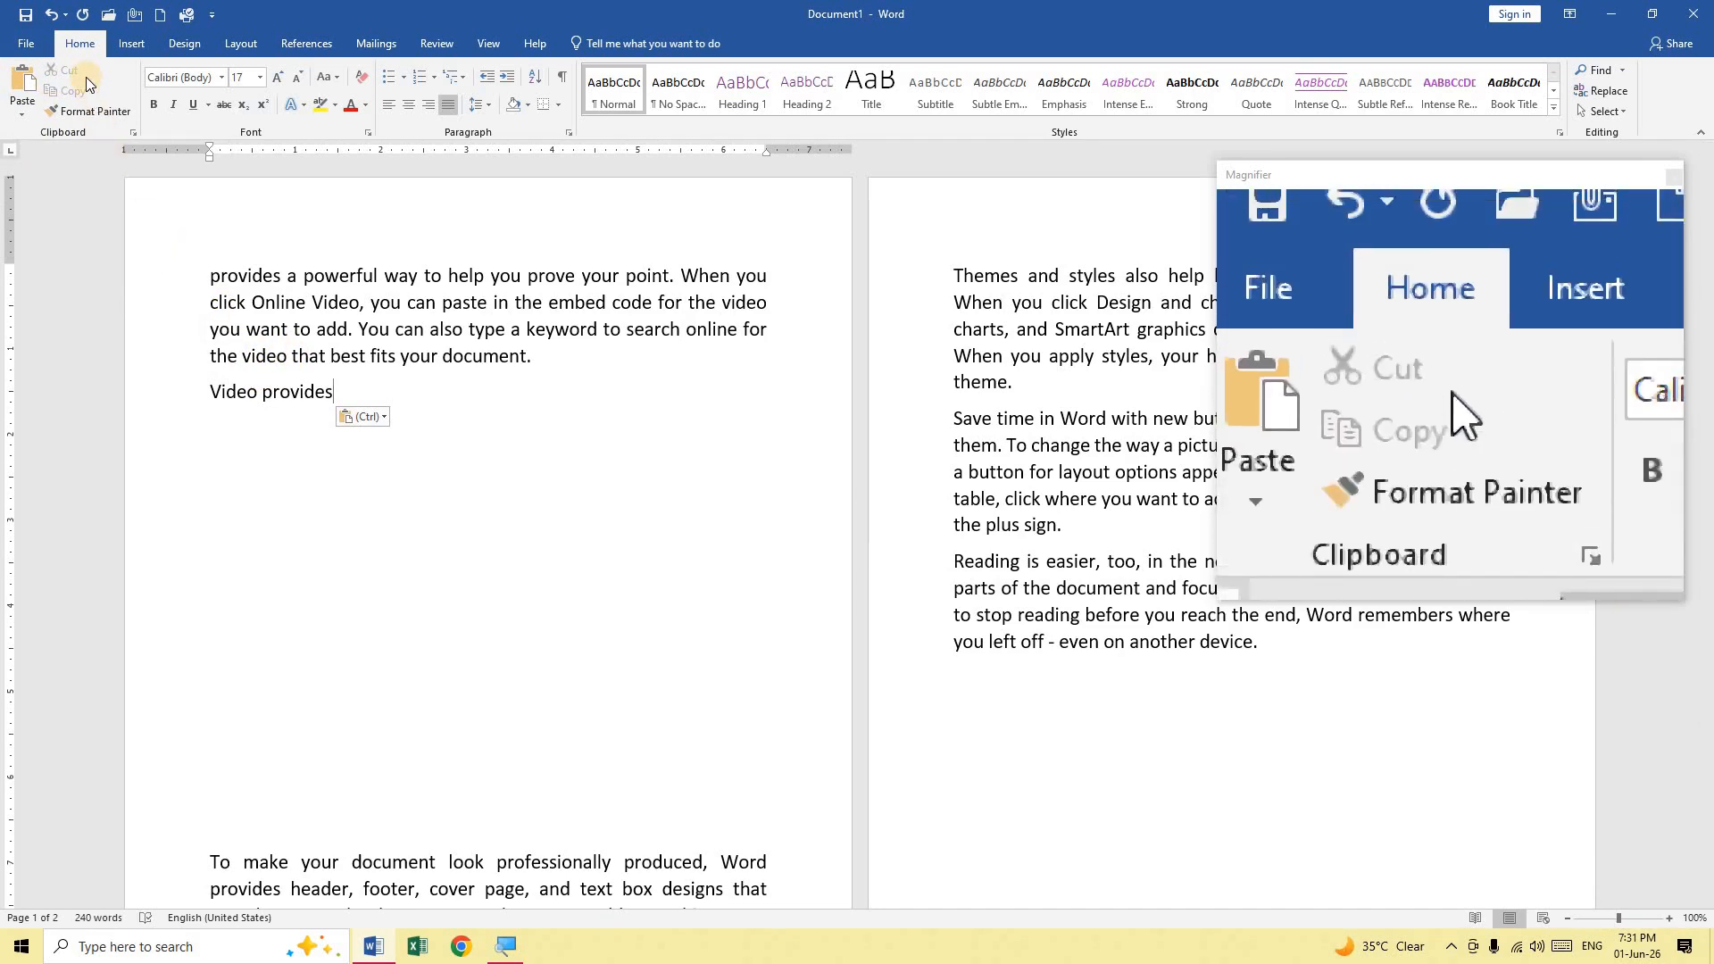
left_click(27, 121)
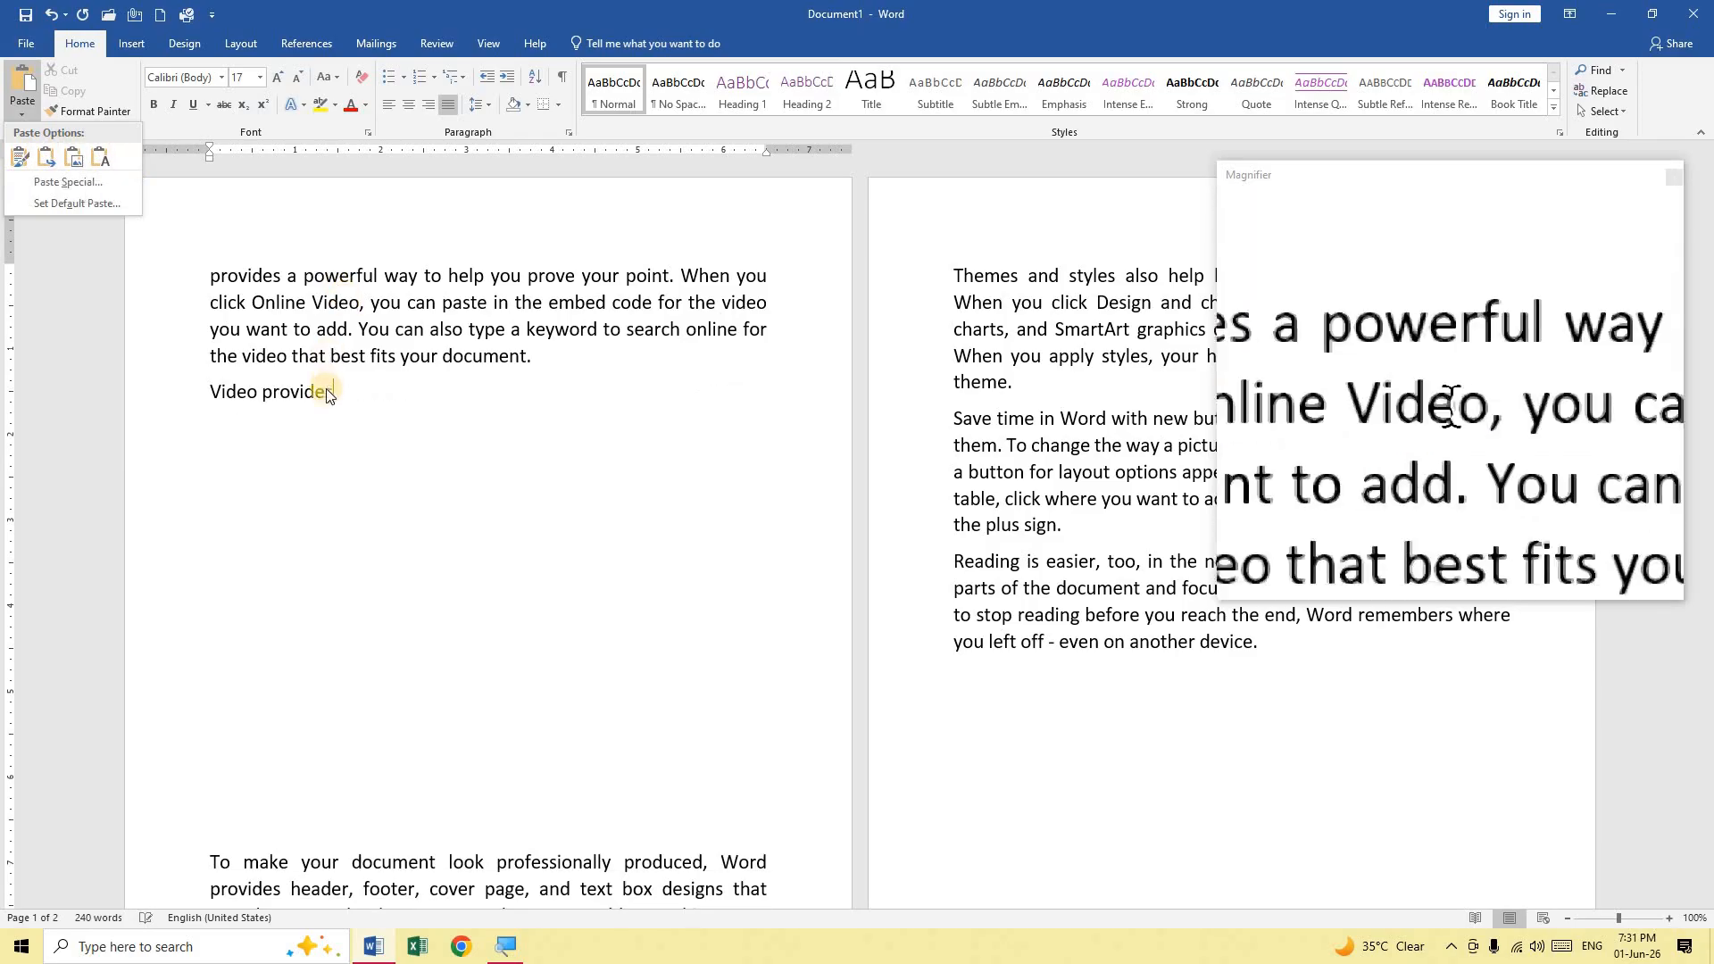
left_click(337, 384)
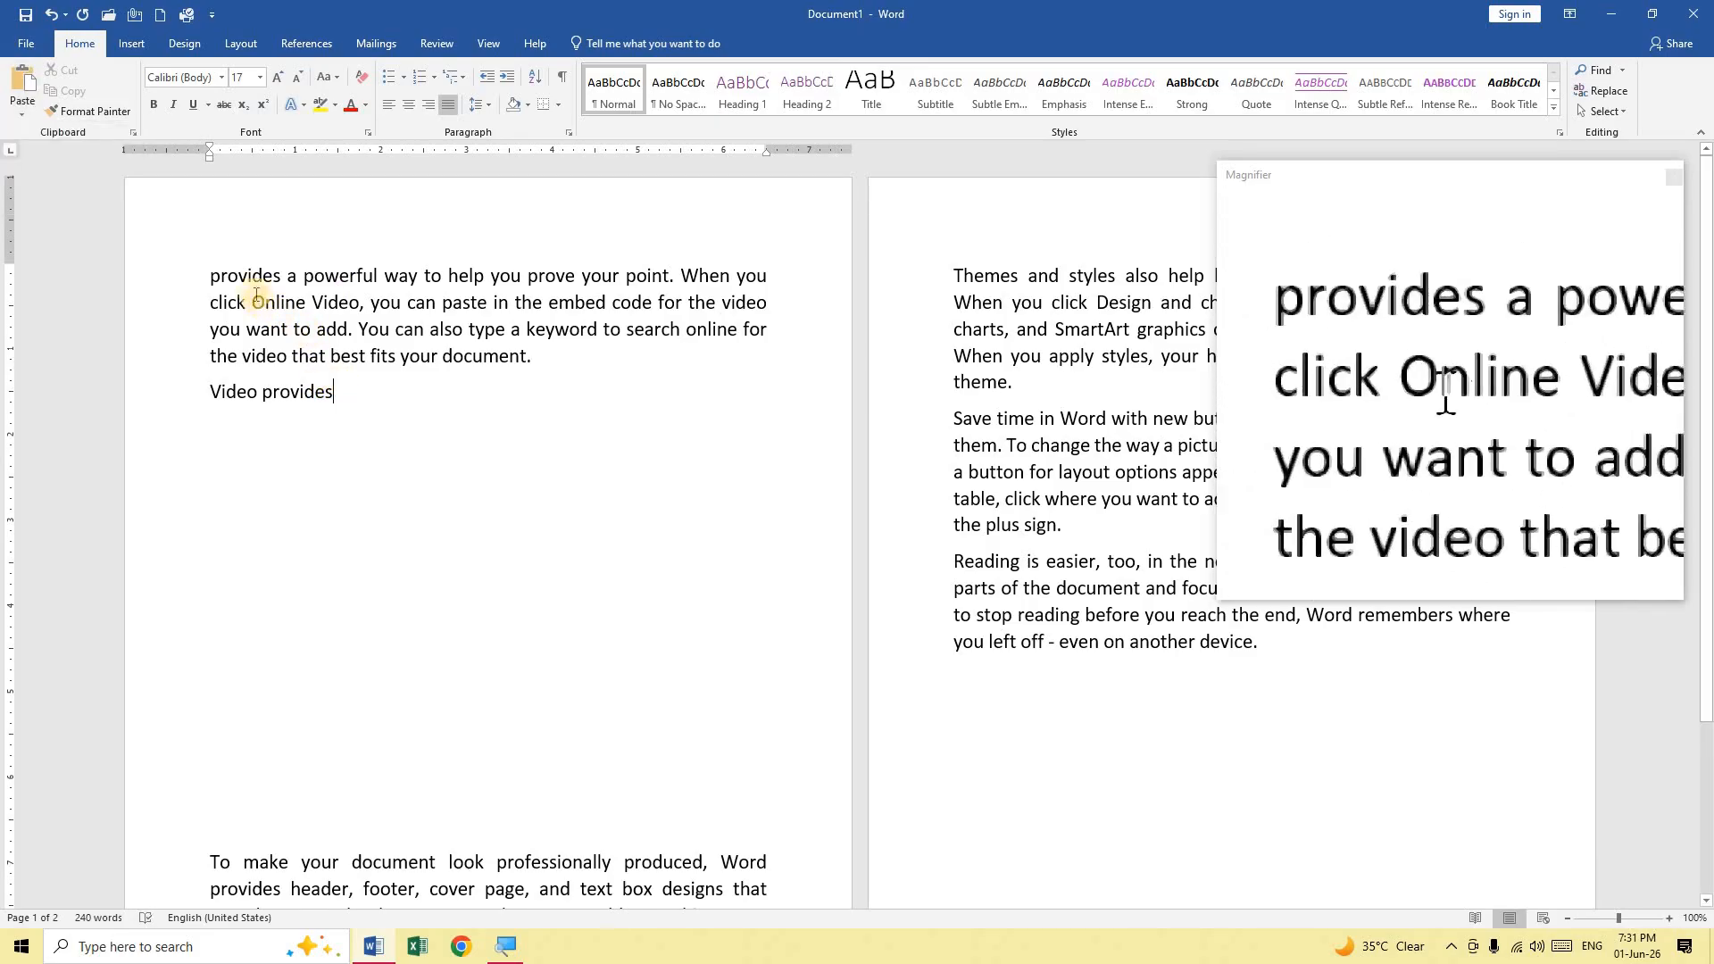
Step: Select the text "Video provides" below the first paragraph and set its font colour to standard red
double_click(245, 393)
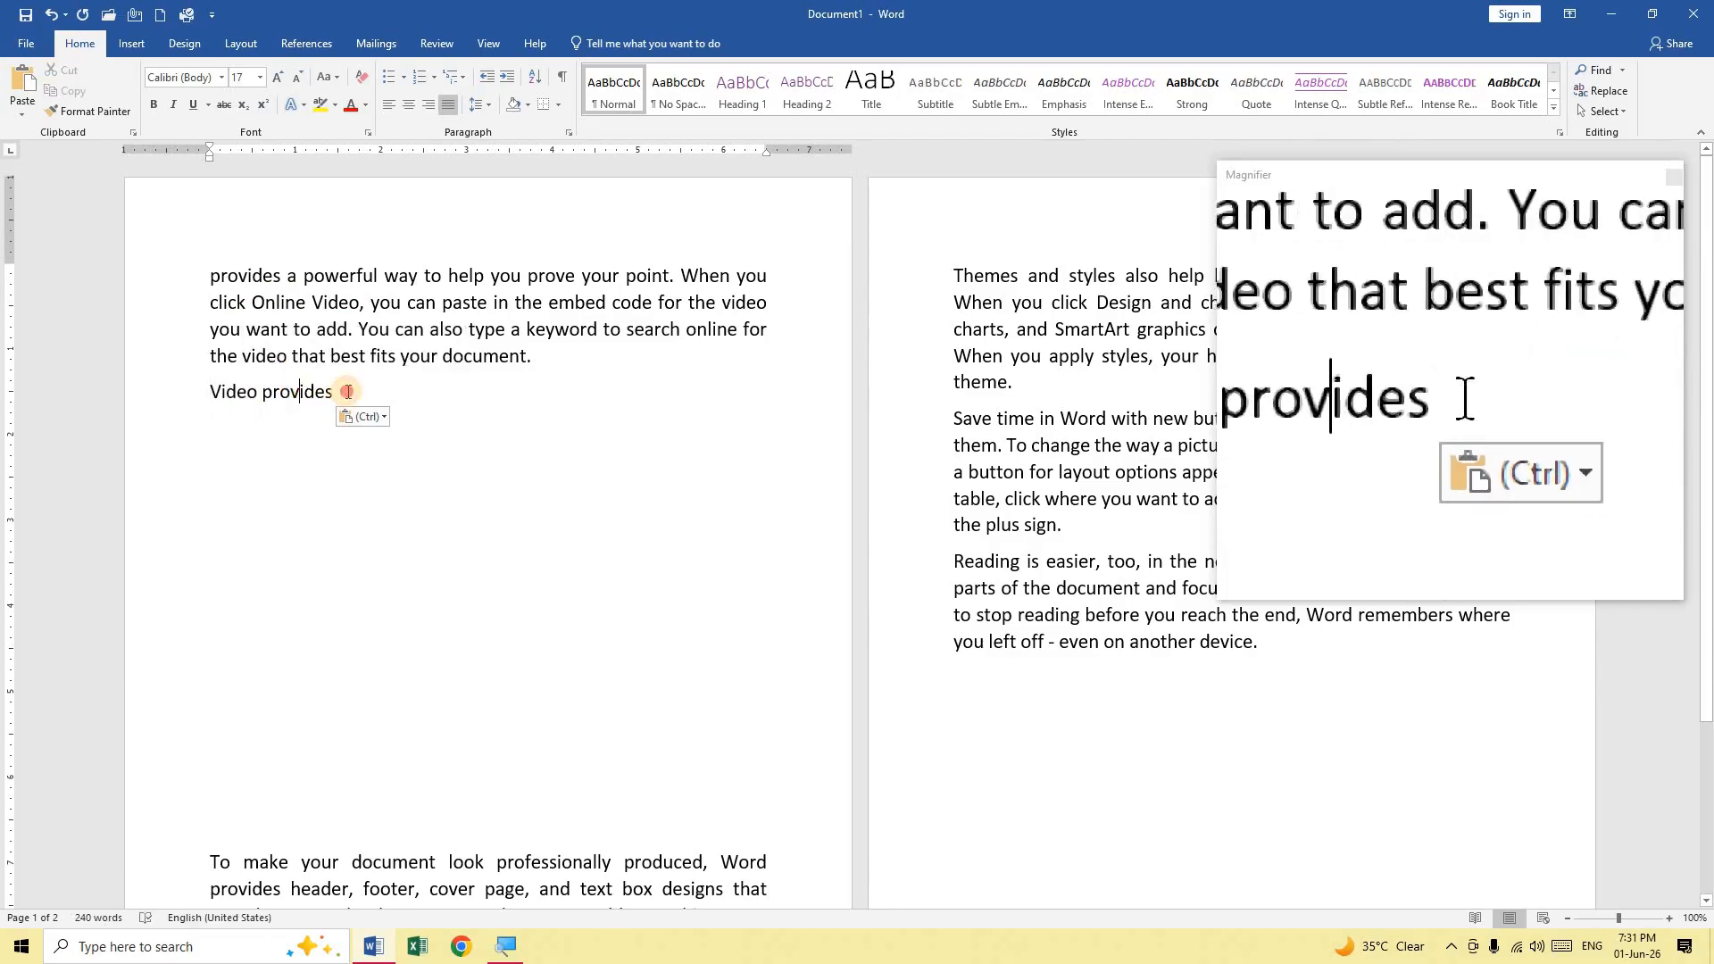
left_click_drag(350, 395, 188, 404)
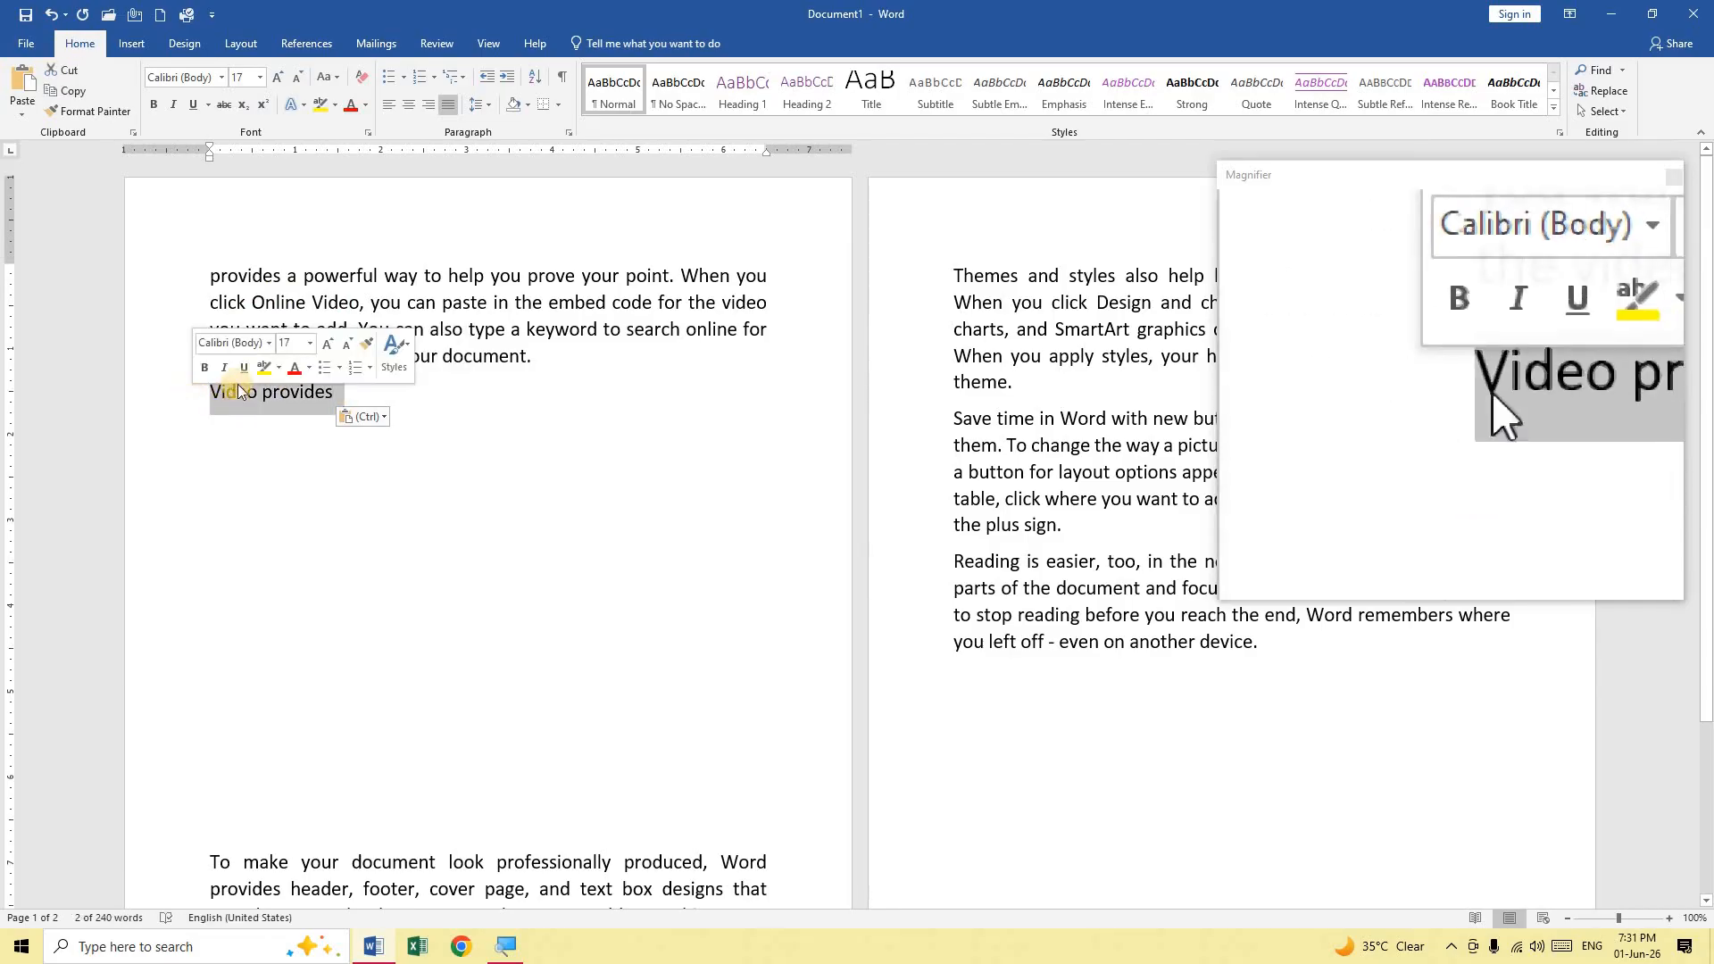
left_click(365, 106)
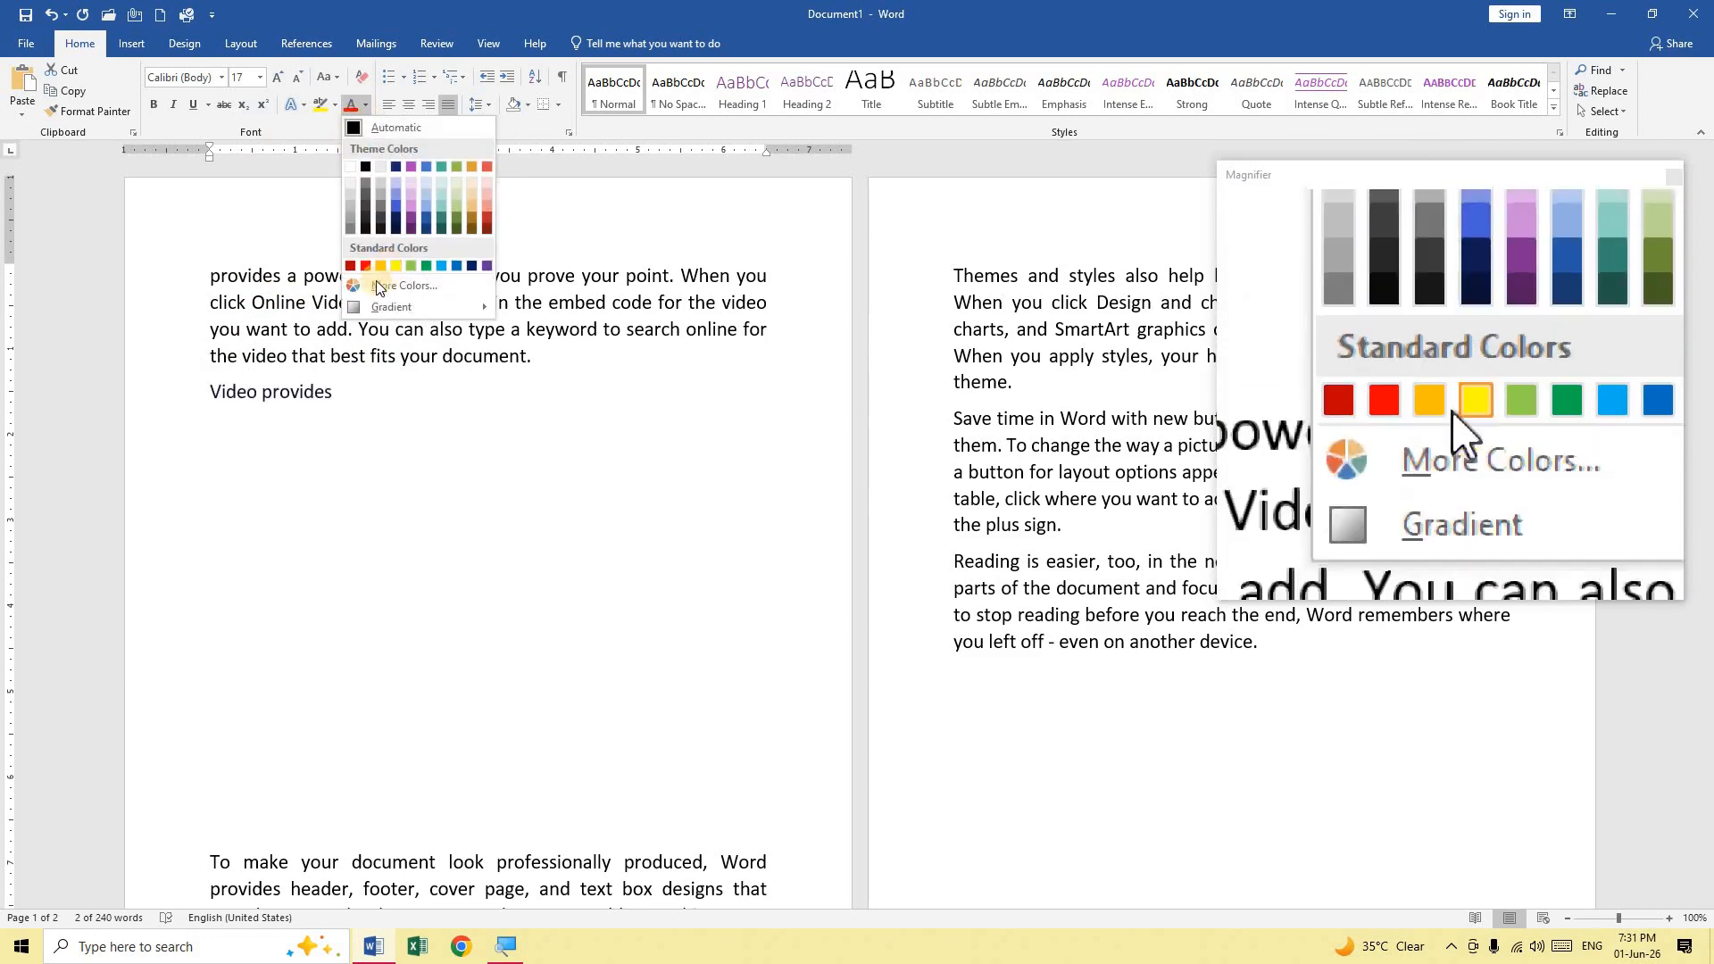
left_click(365, 266)
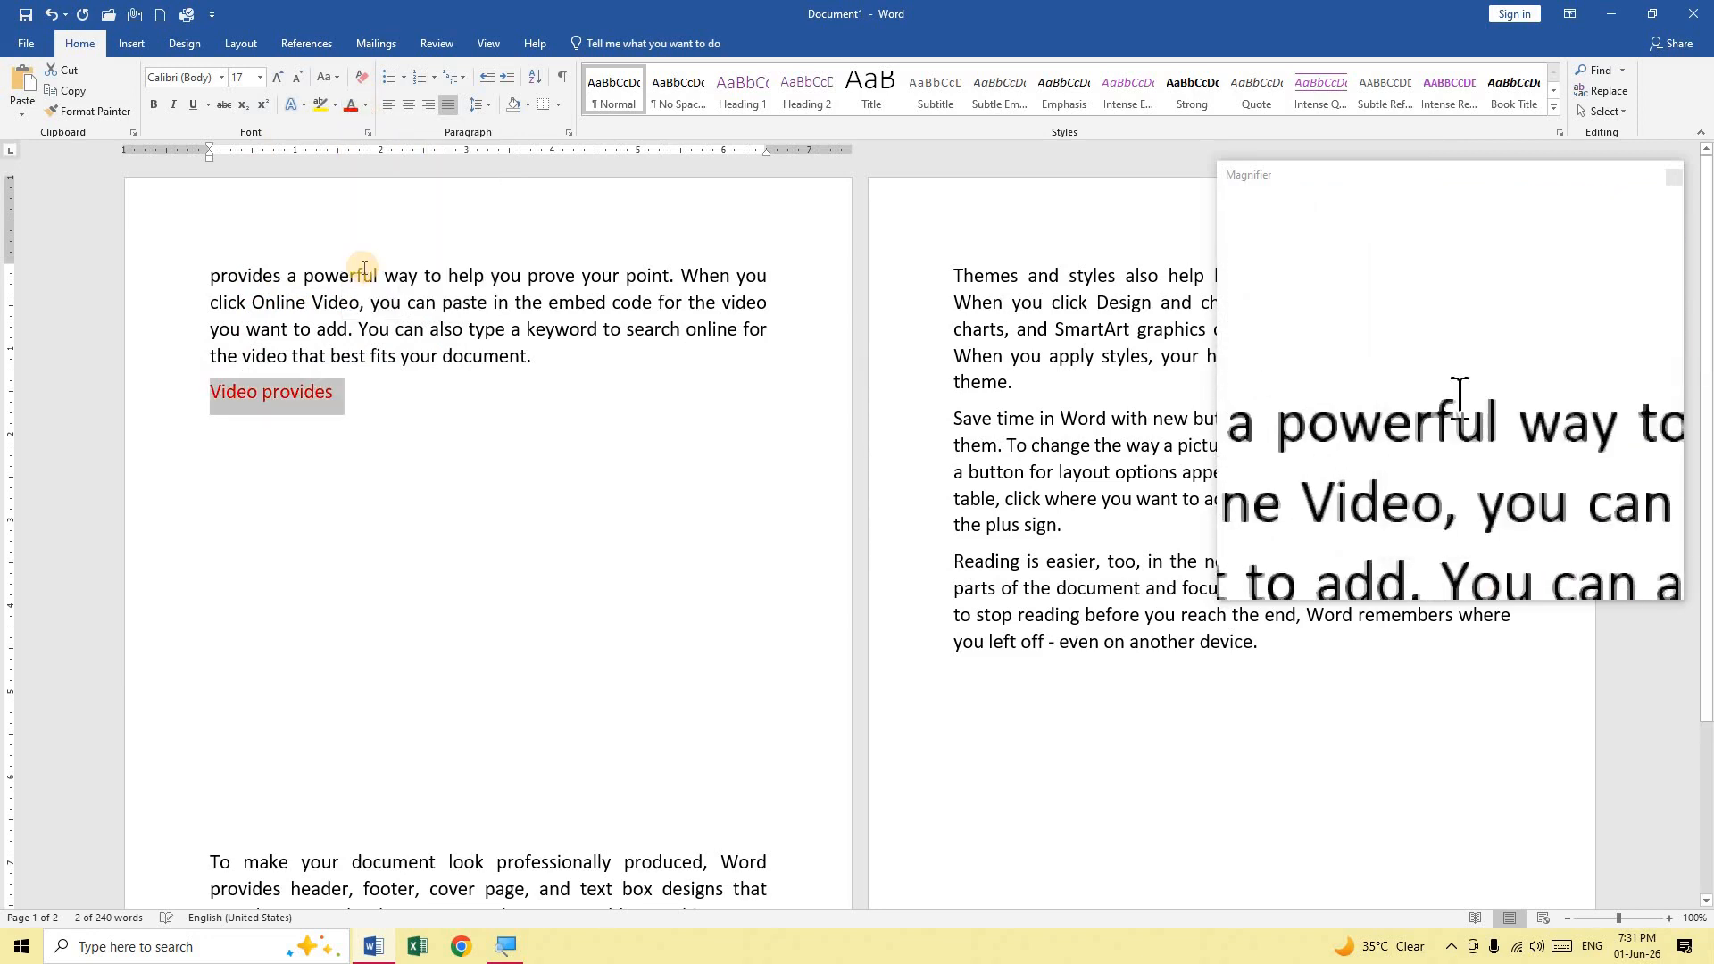
Step: Increase the font size of the selected "Video provides" text to 26
left_click(279, 77)
left_click(279, 77)
left_click(278, 77)
left_click(278, 76)
left_click(279, 76)
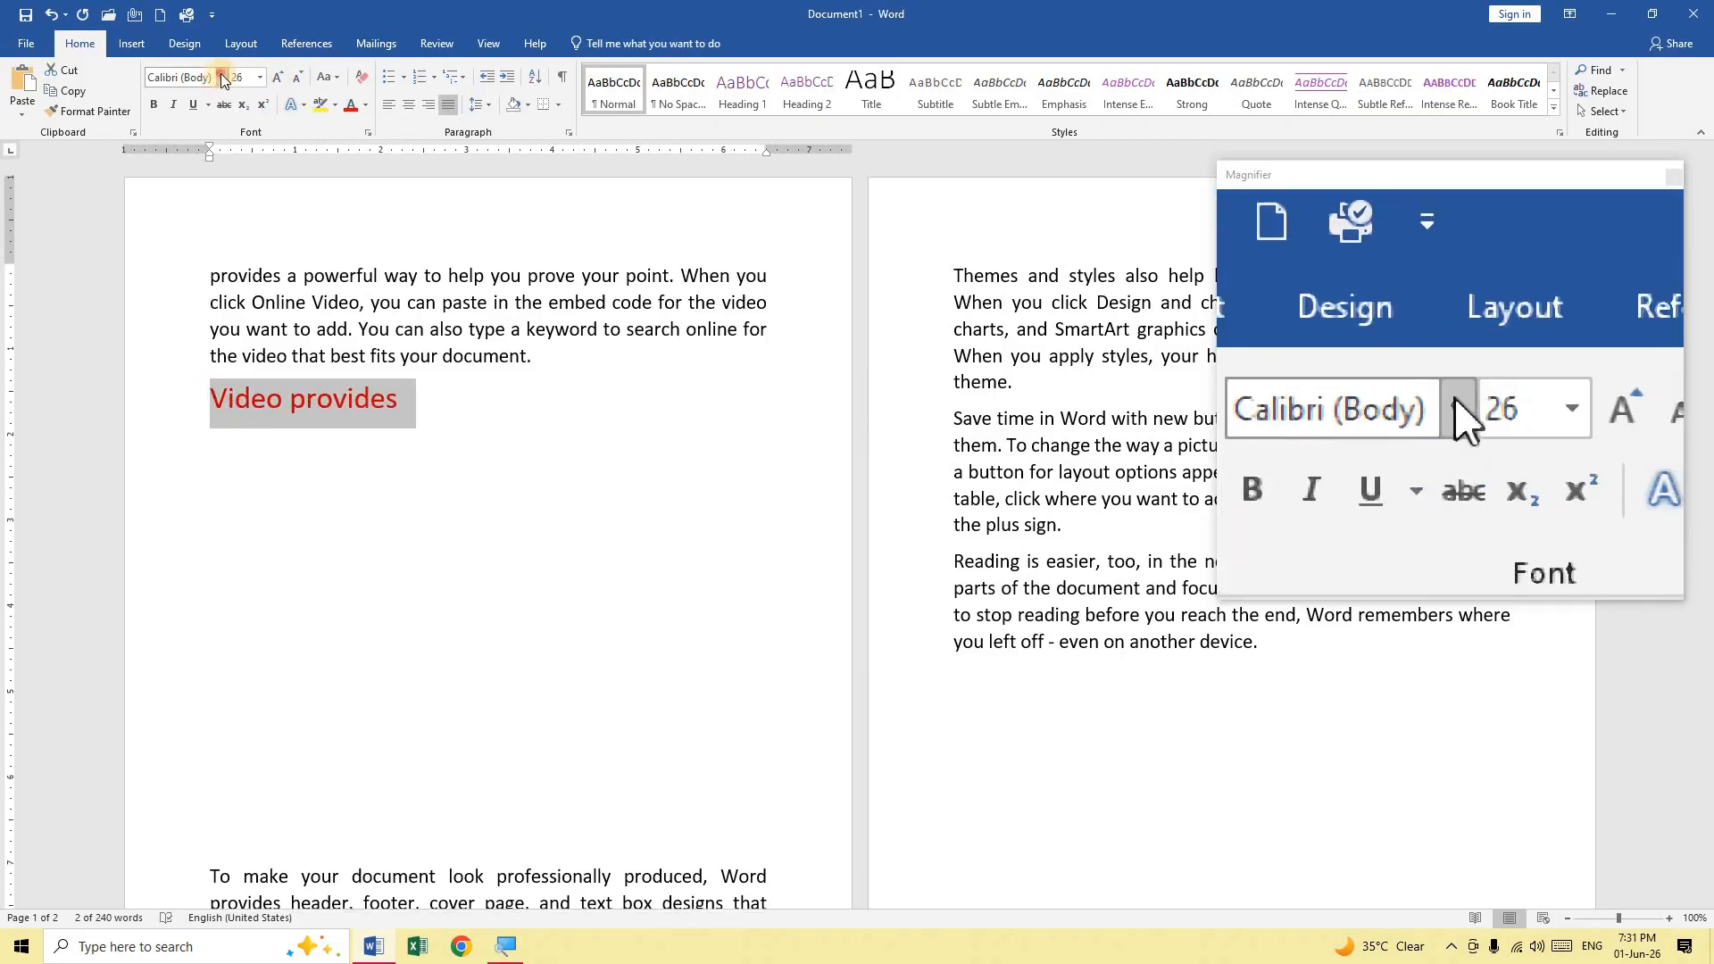
Step: Change the font of "Video provides" to Bloody Terror, and switch bold on and off again
left_click(221, 77)
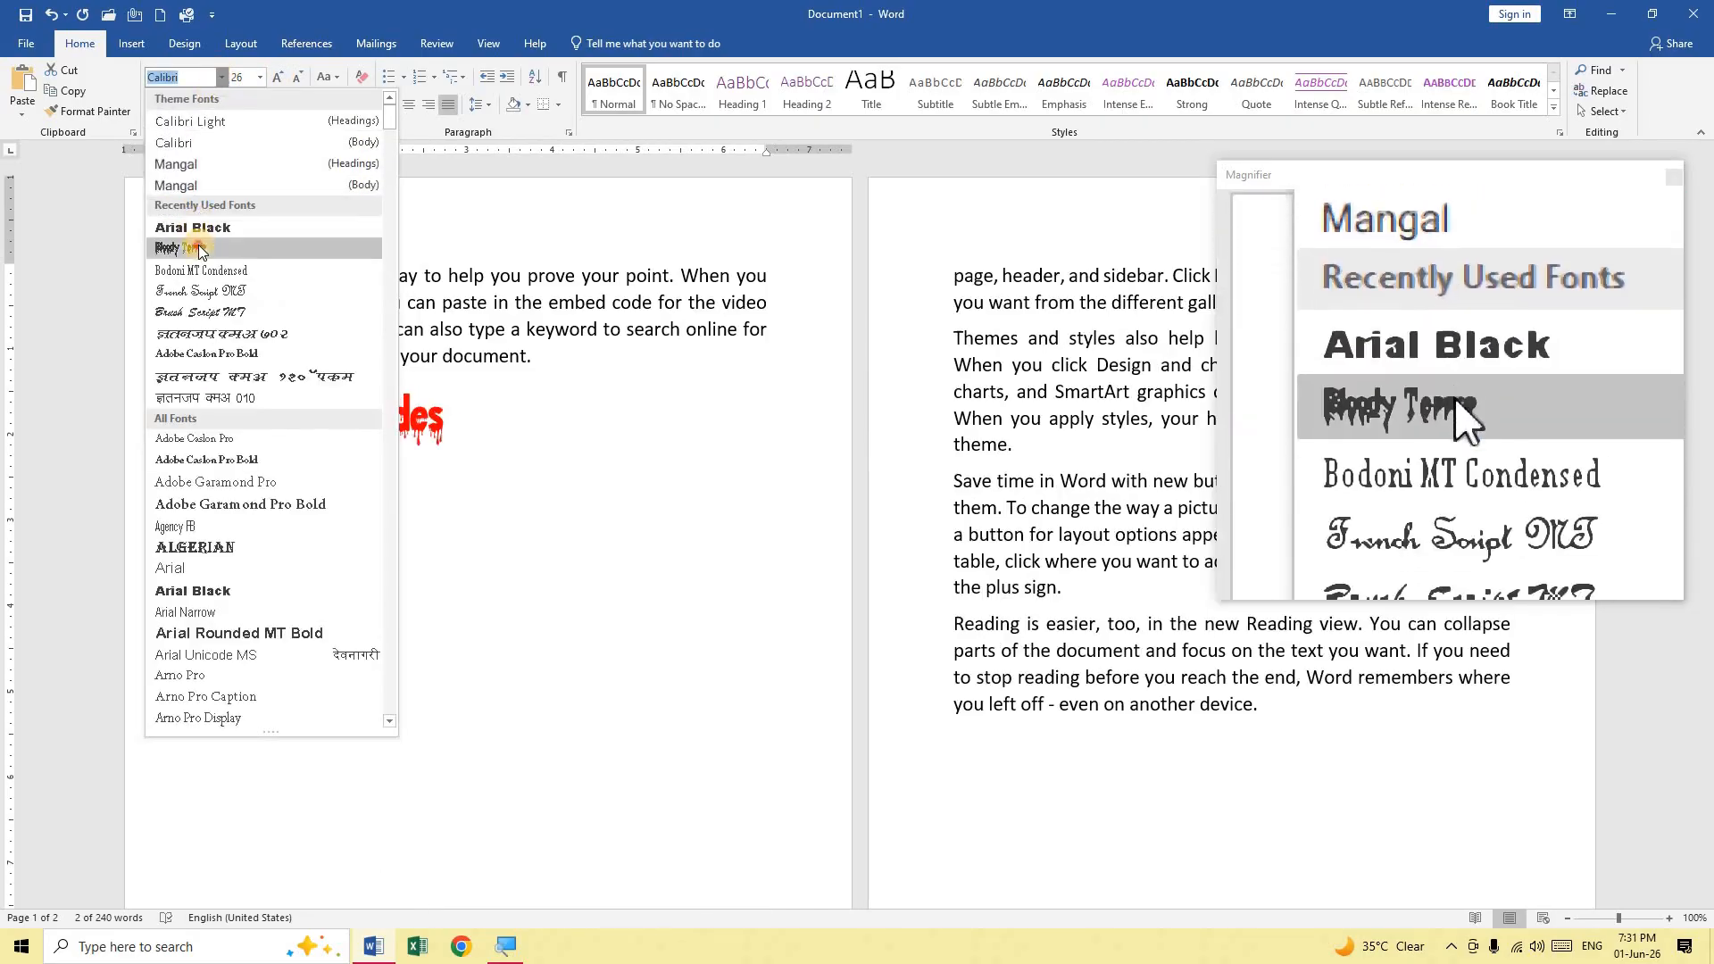
left_click(181, 247)
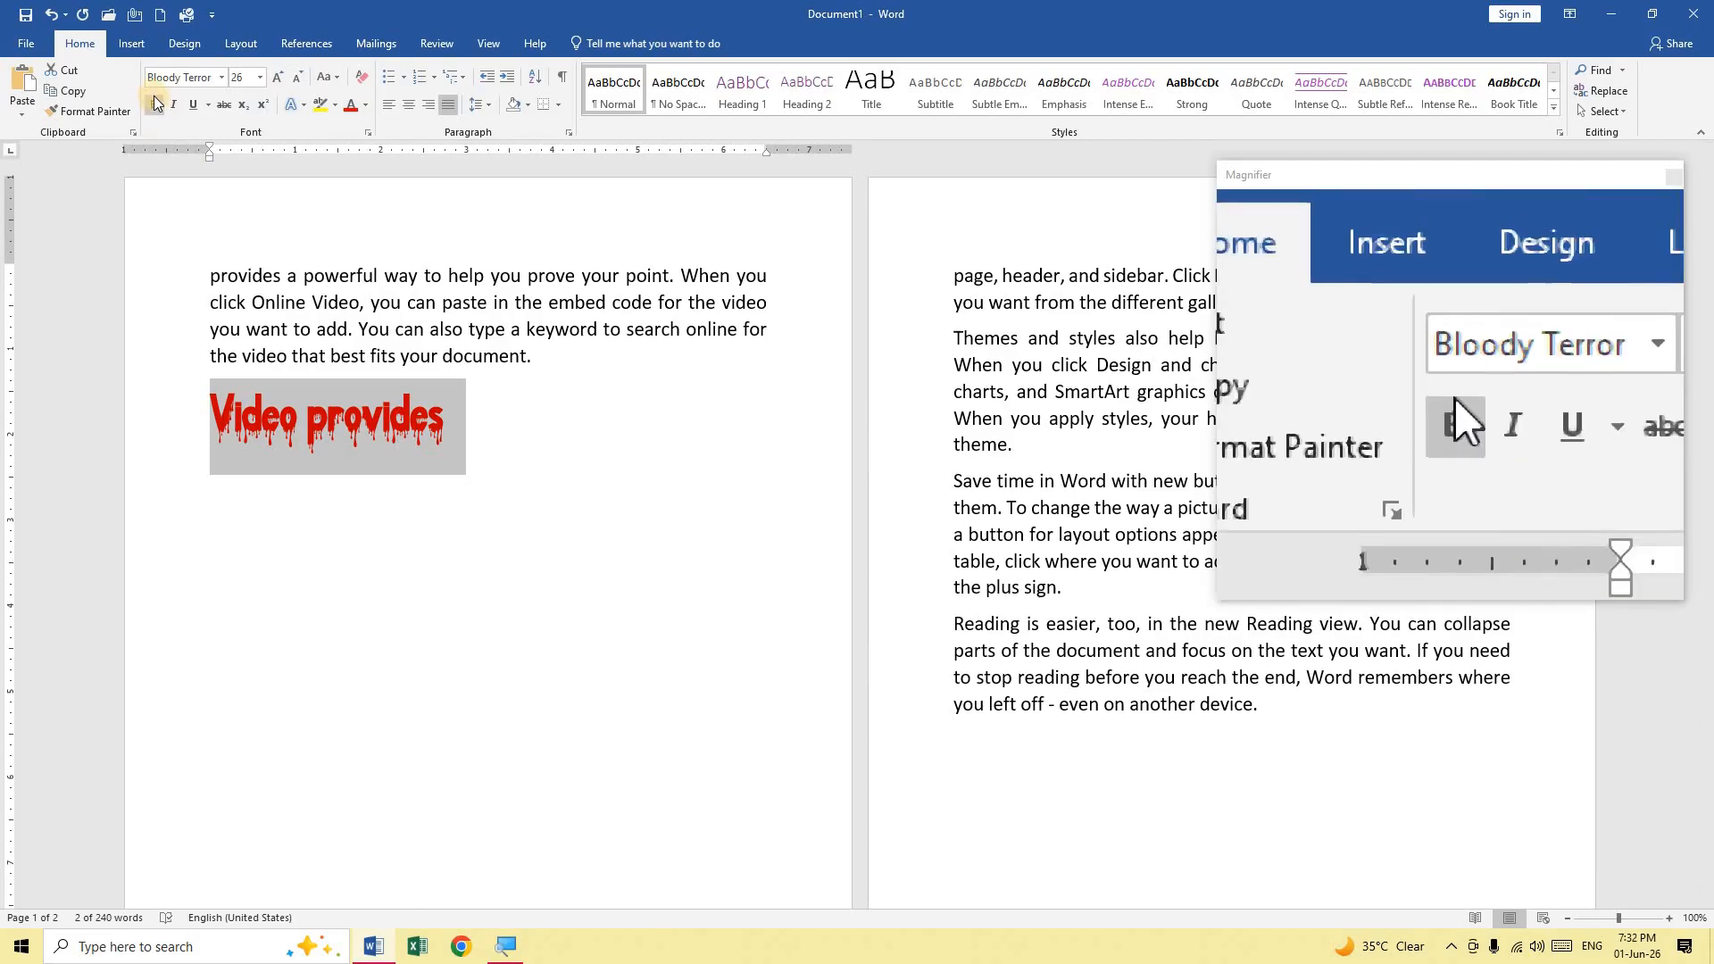
left_click(155, 105)
left_click(155, 106)
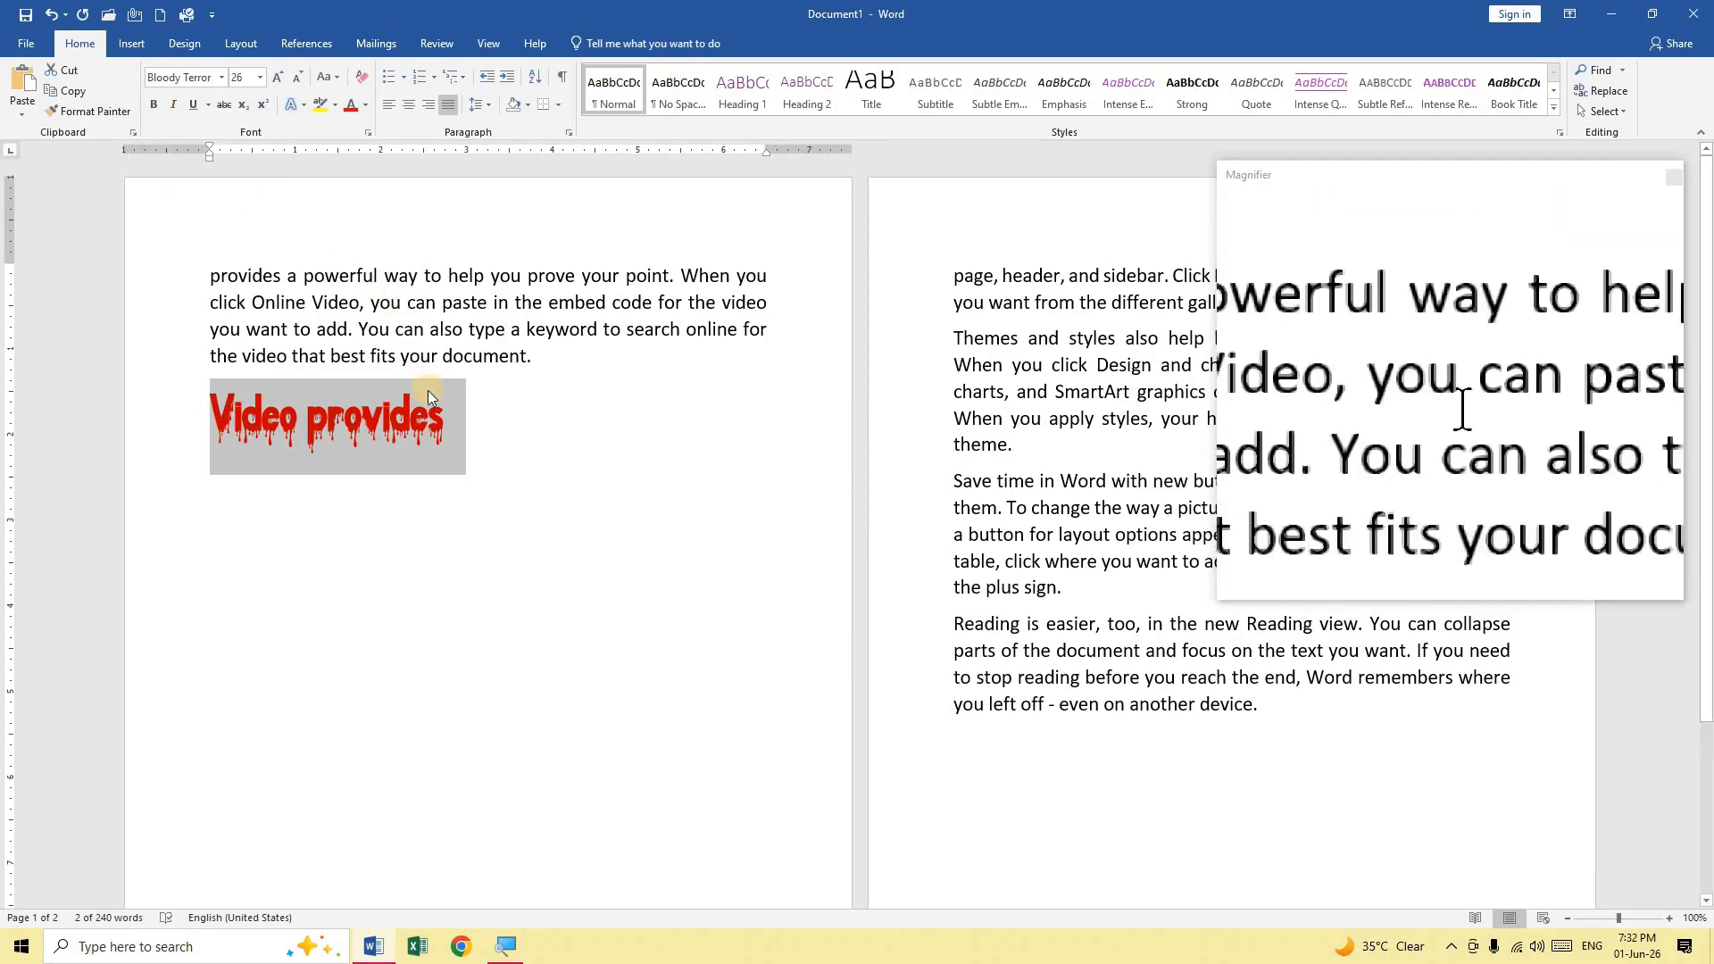
Step: Copy the formatted word "Video" and paste it with its source formatting on the empty line below "Video provides"
double_click(250, 427)
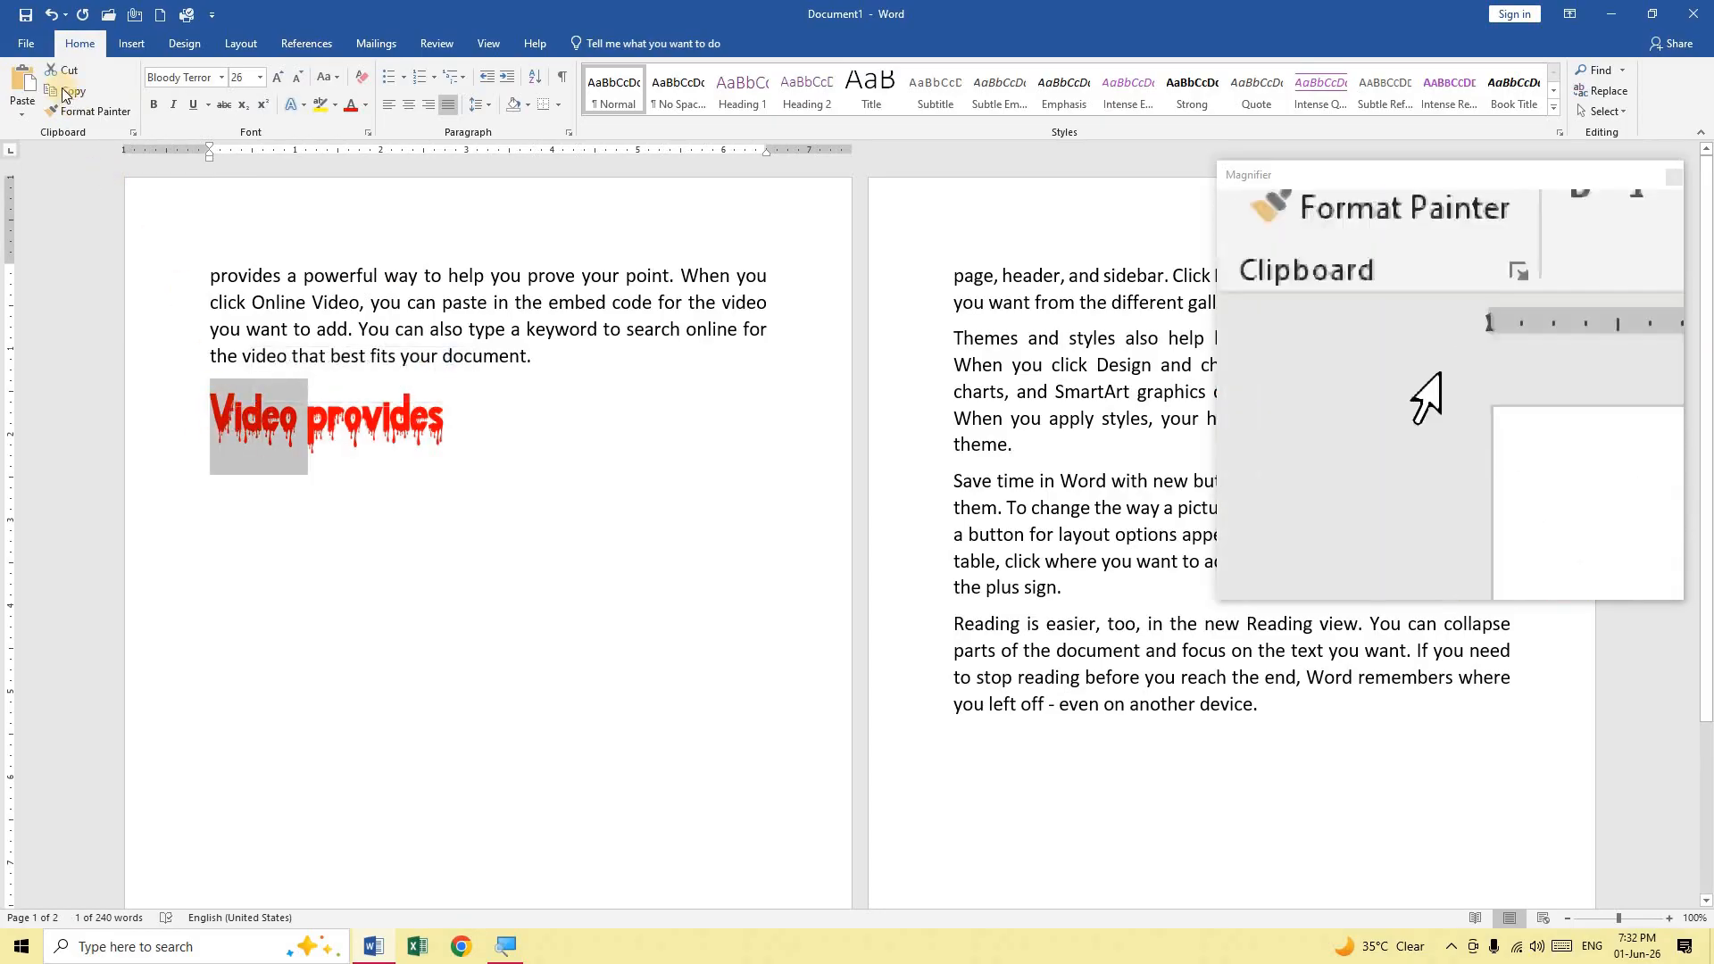
left_click(66, 90)
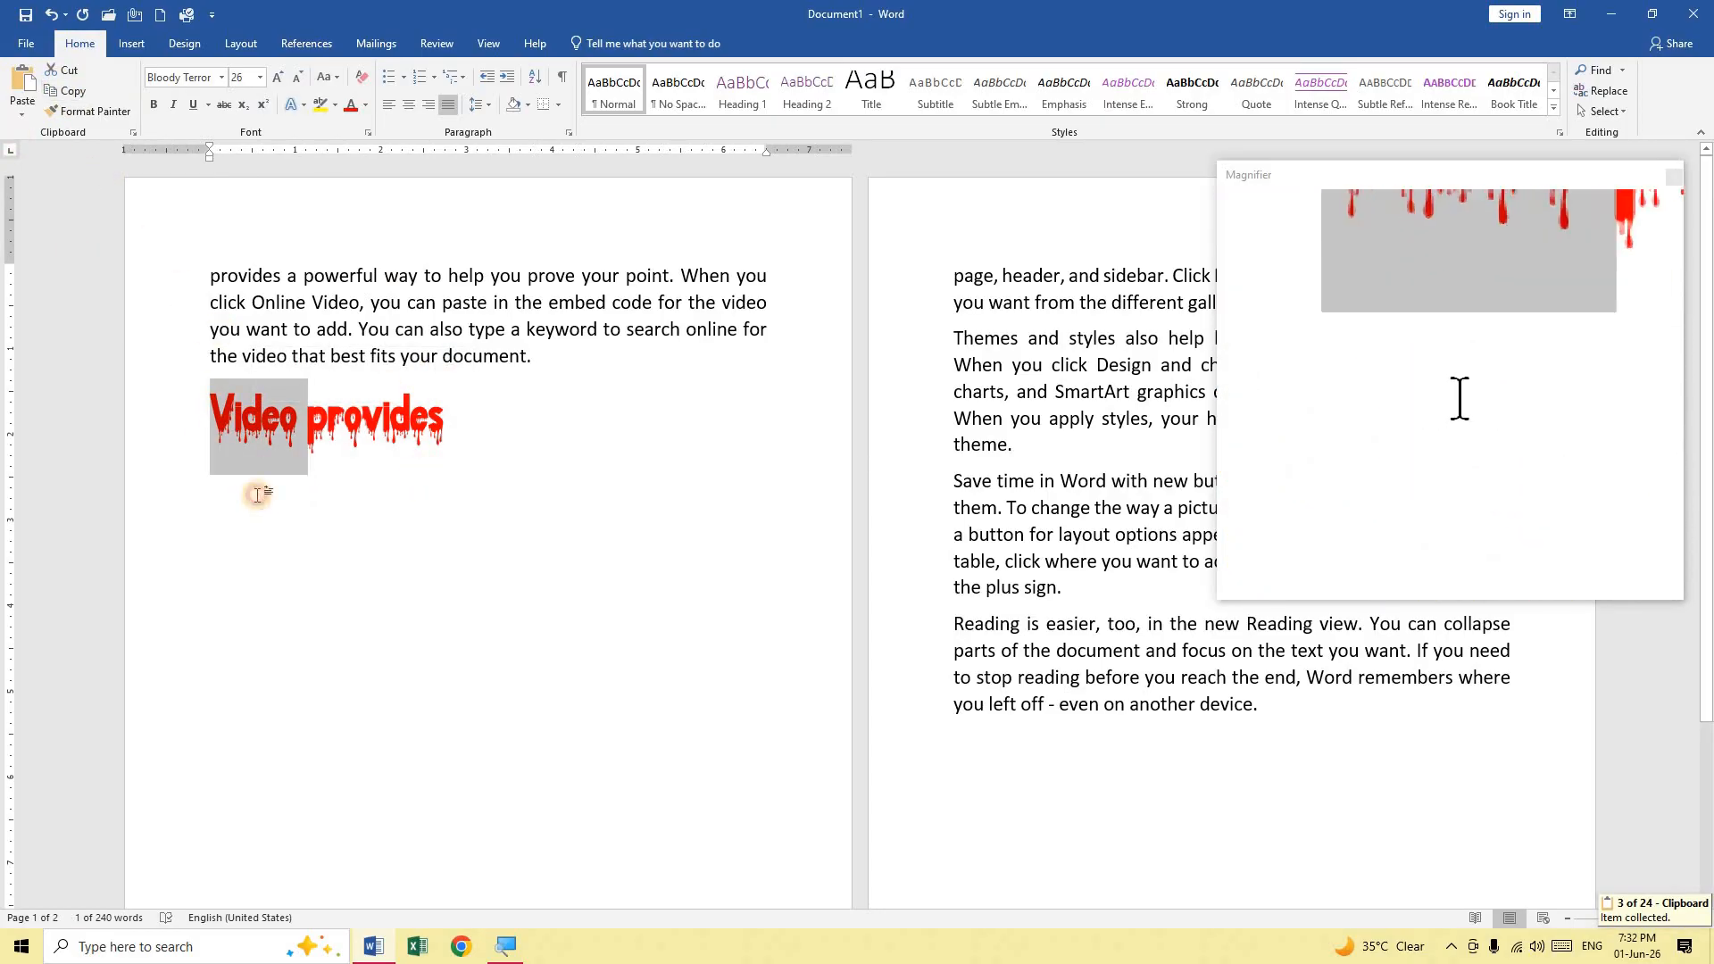
left_click(256, 490)
left_click(22, 112)
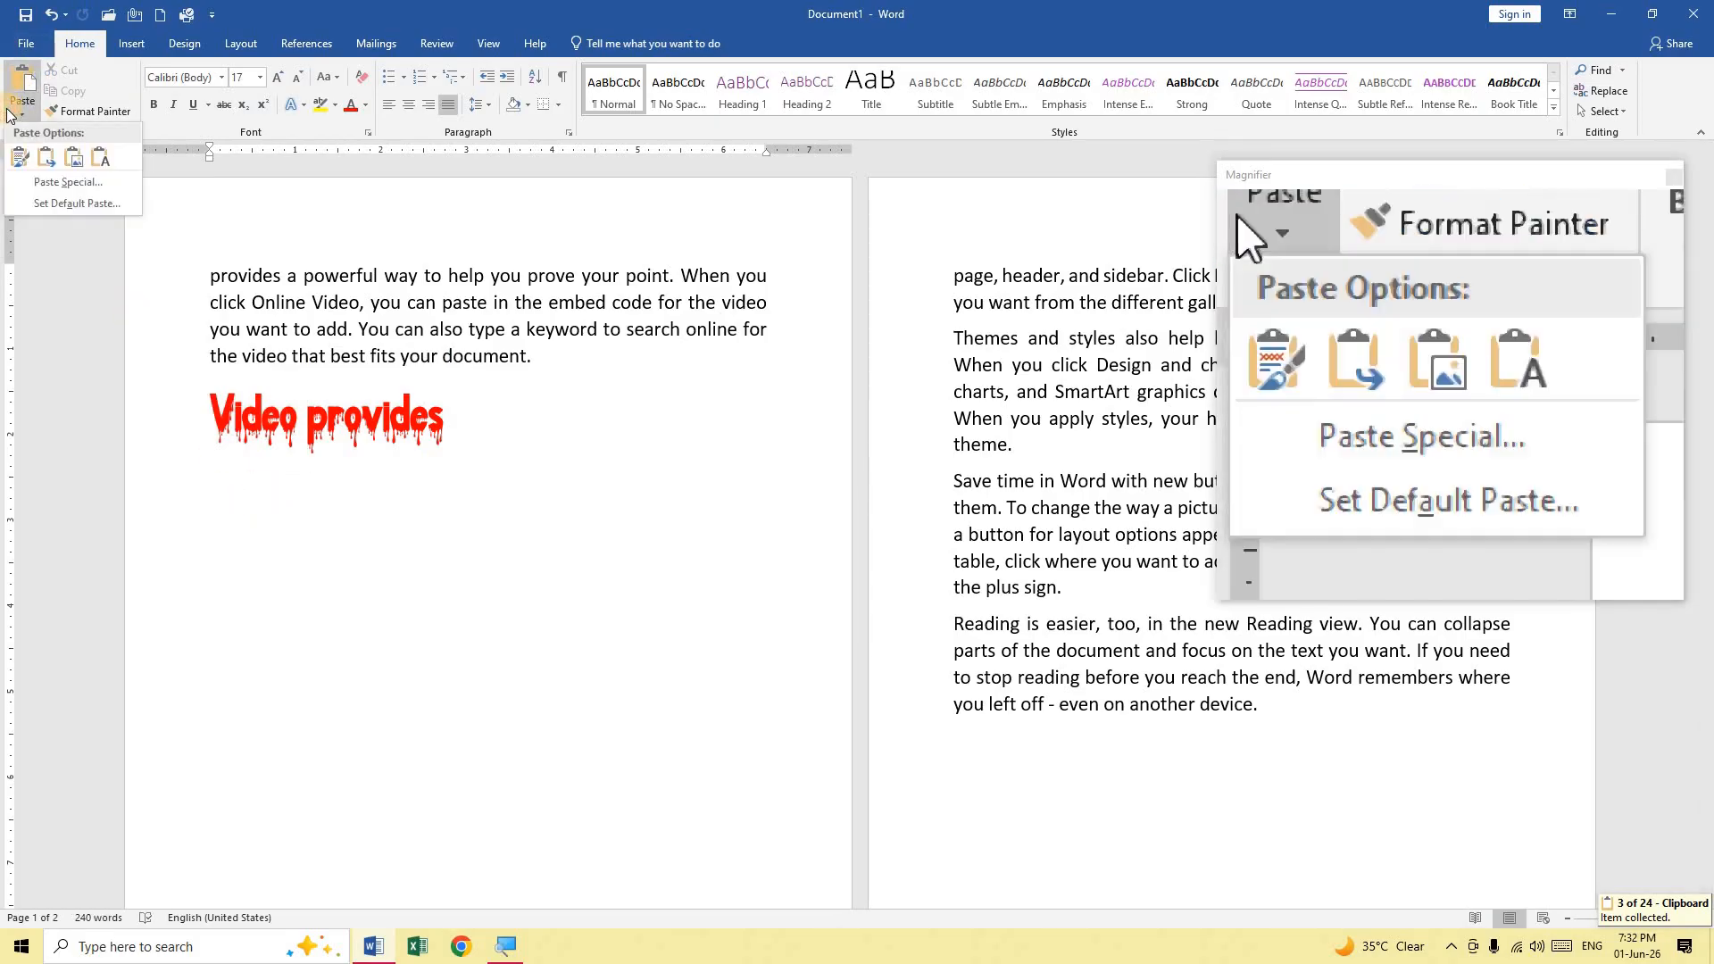
left_click(15, 154)
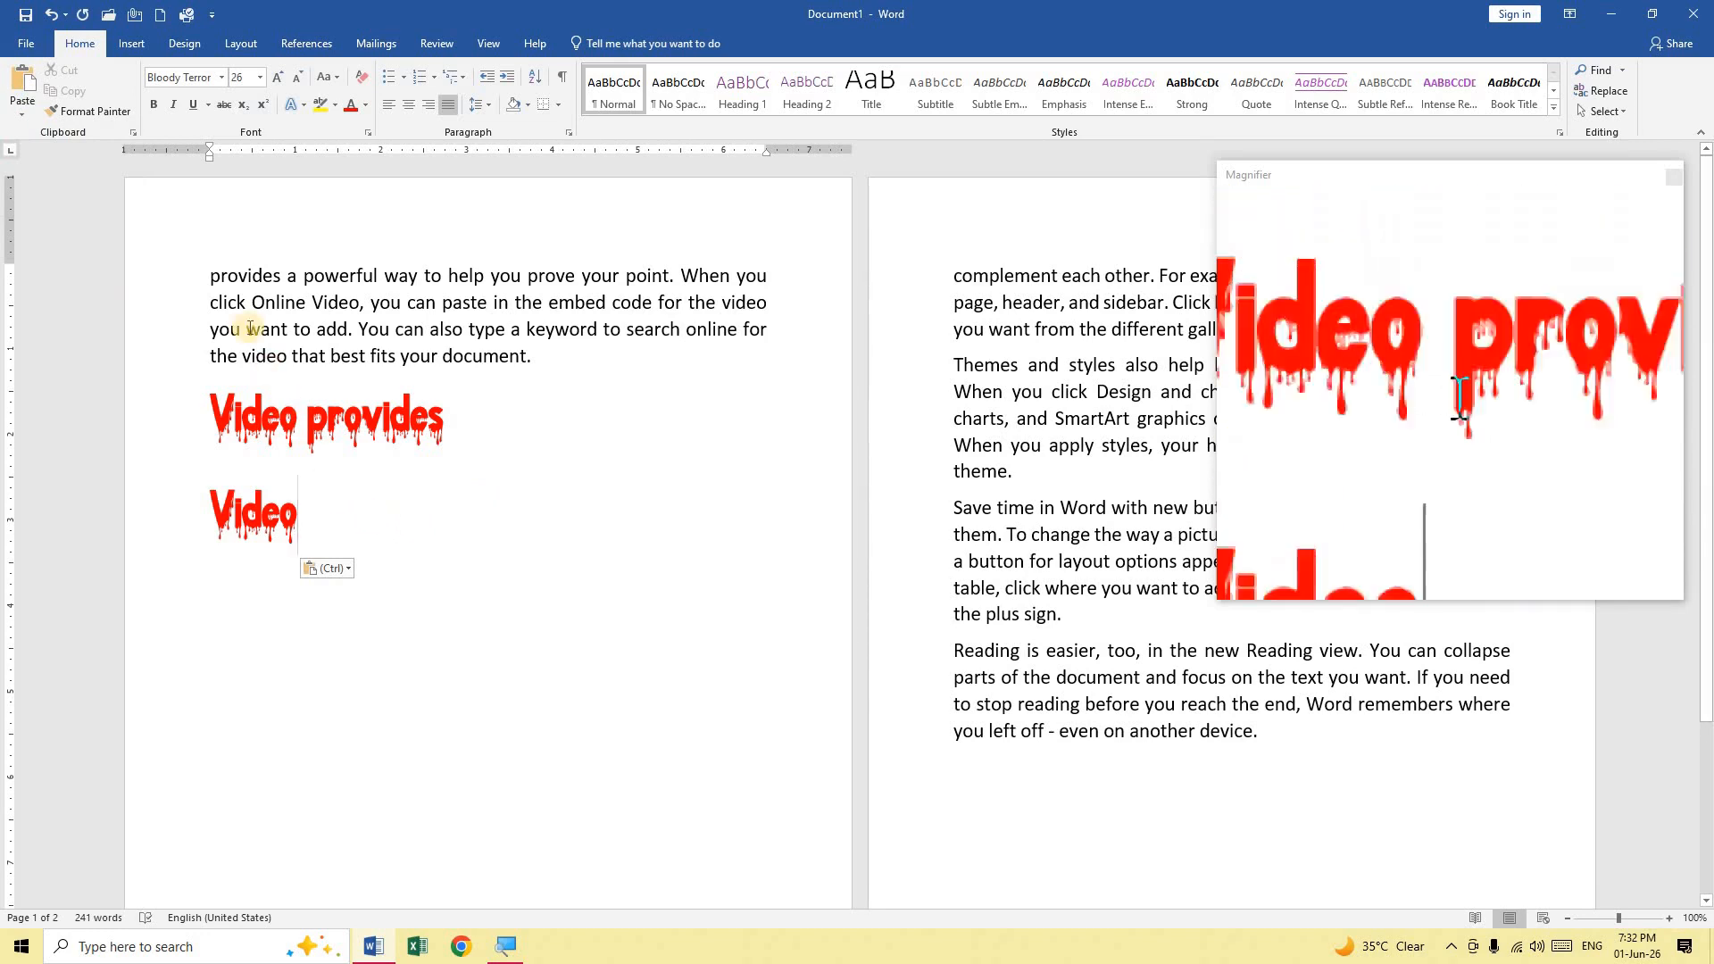
Step: Paste the copied word as a picture below the pasted "Video" line and select the picture
left_click(22, 114)
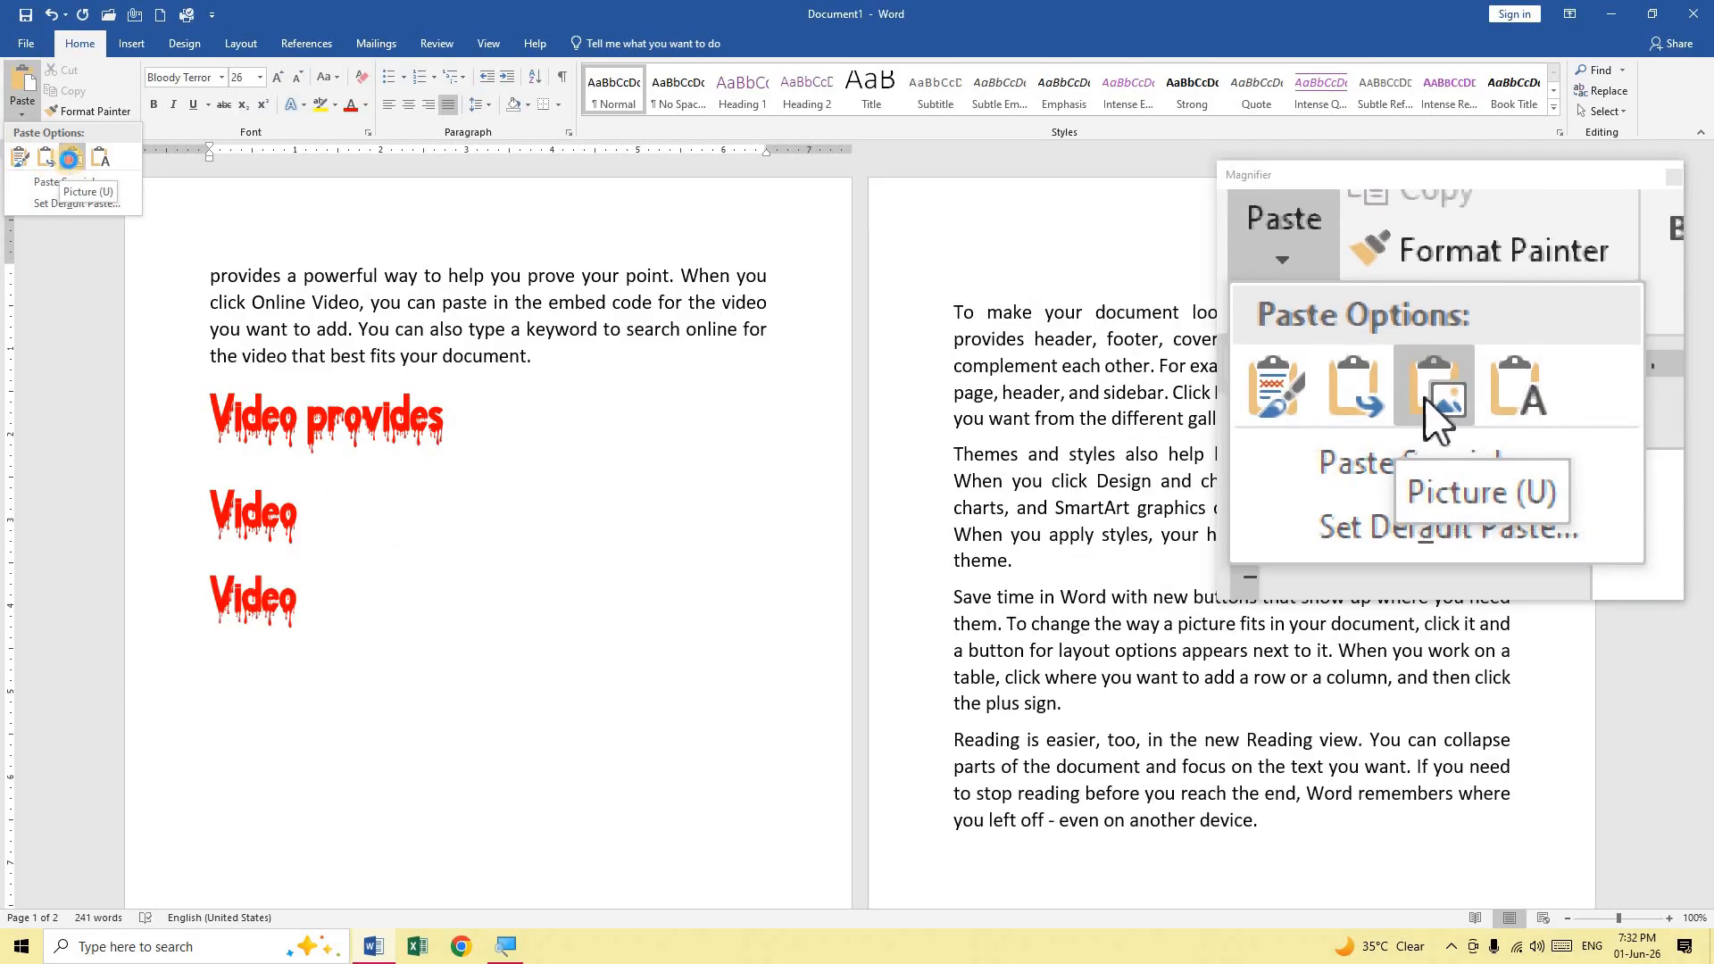
left_click(70, 159)
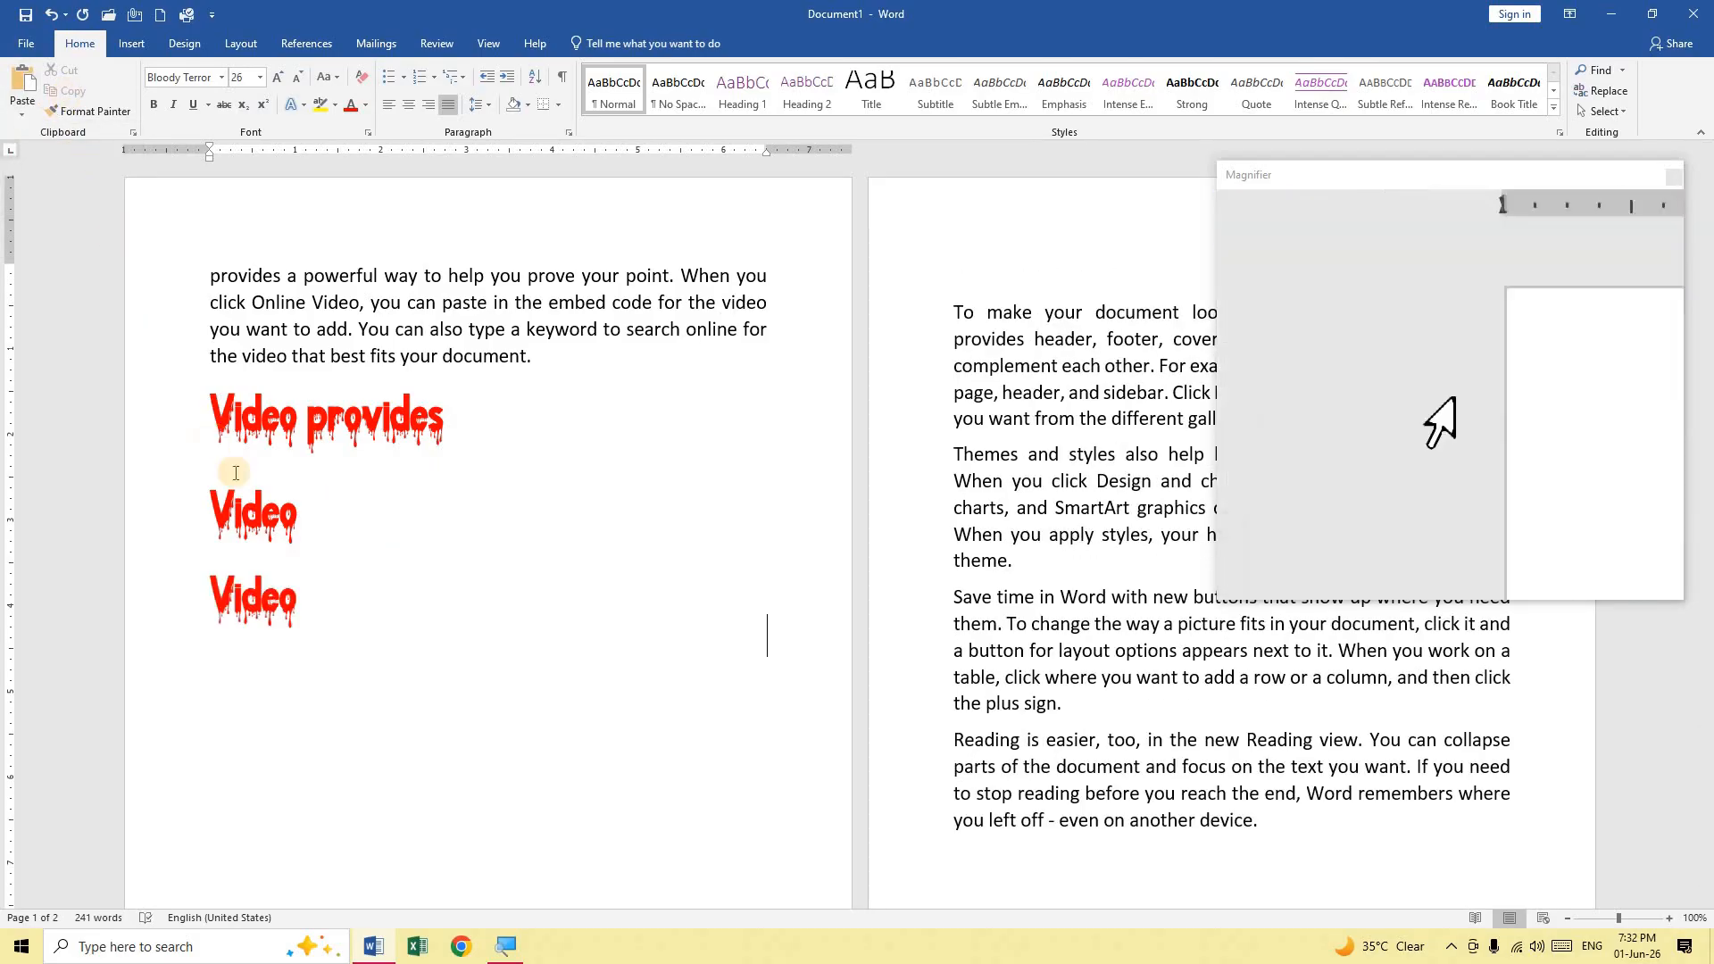
left_click(257, 618)
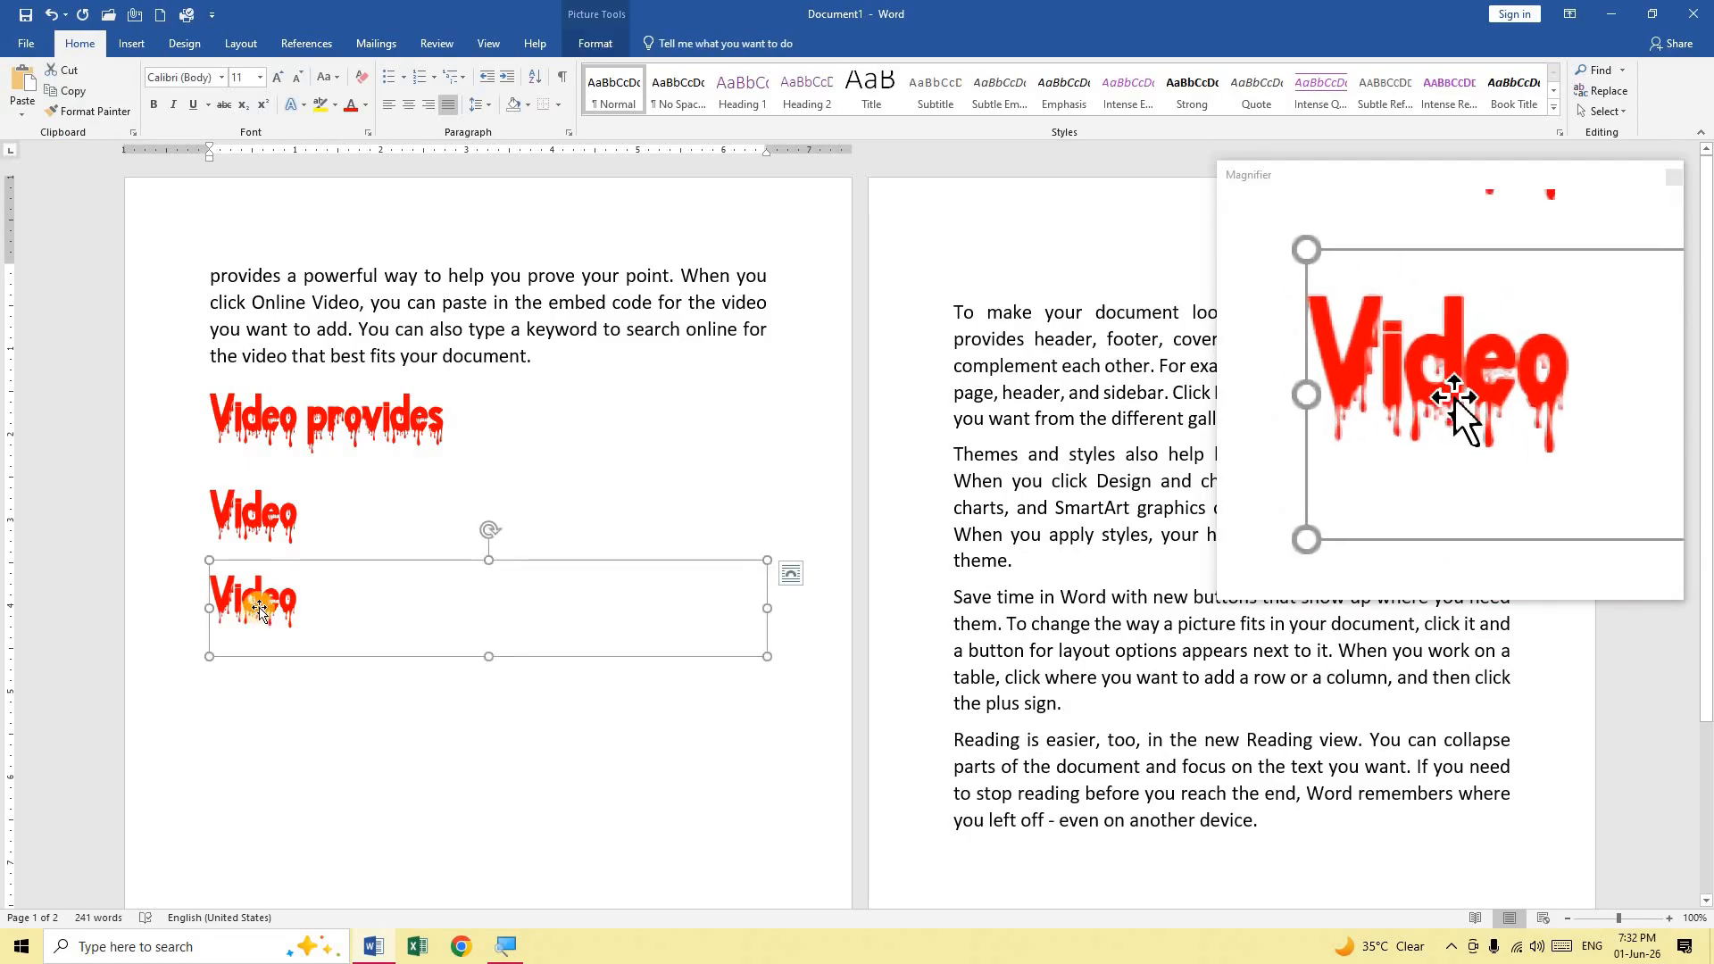
left_click(22, 109)
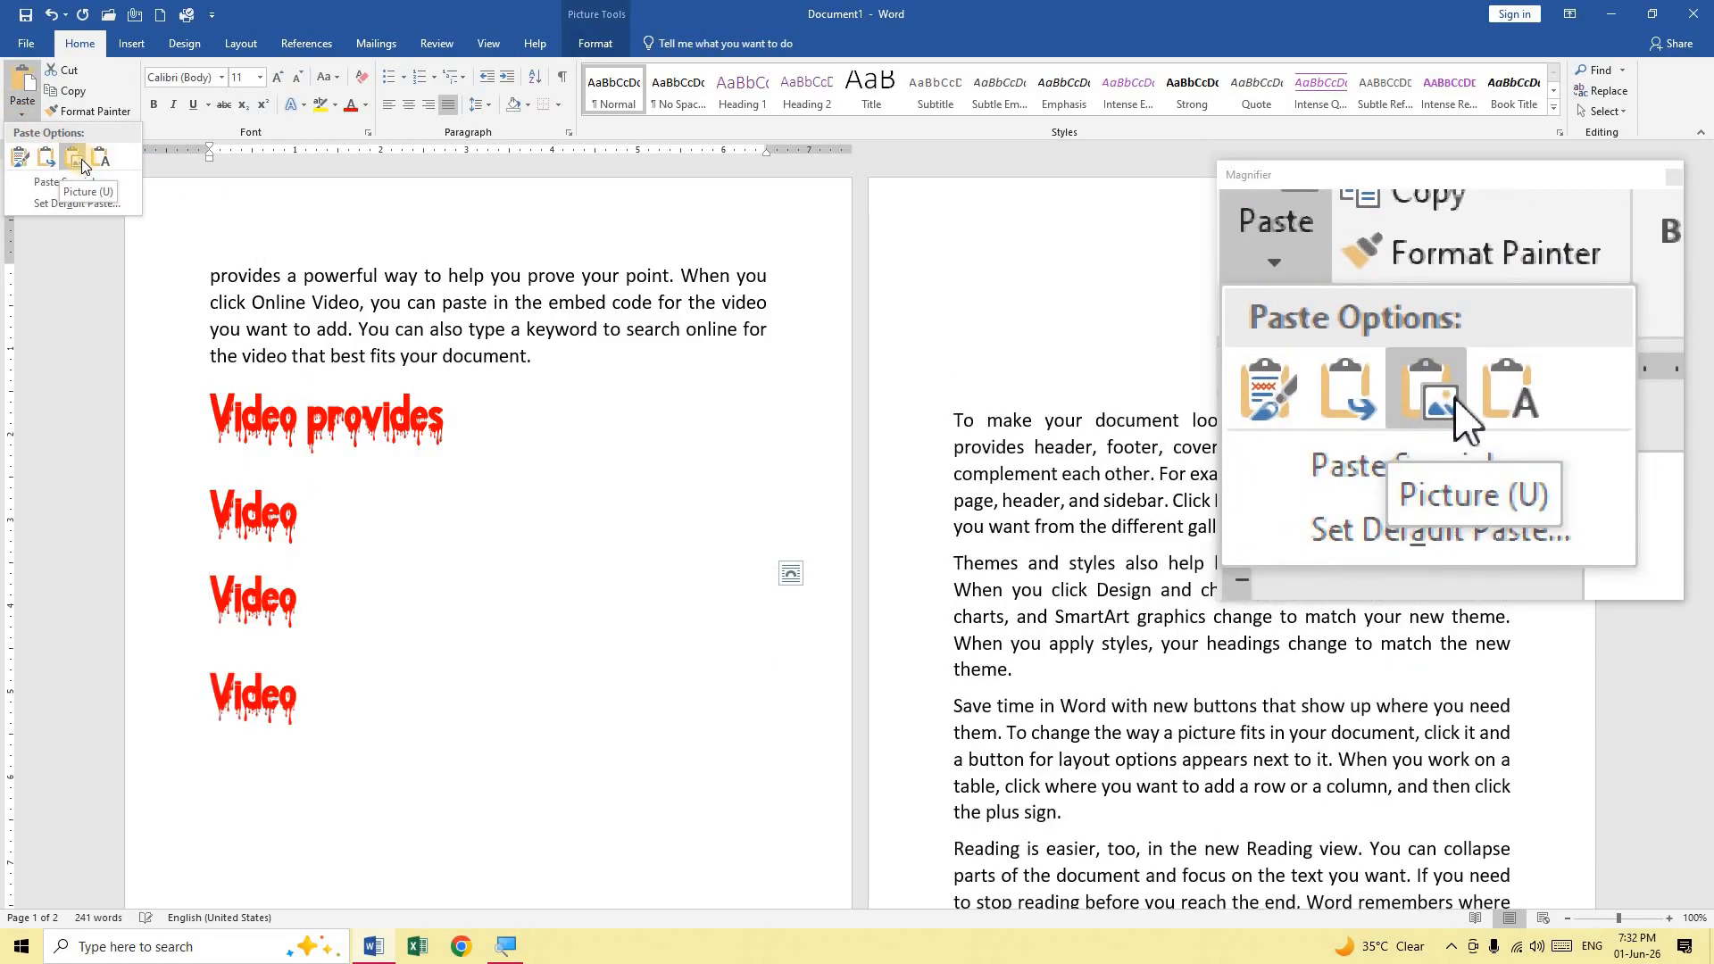
left_click(240, 614)
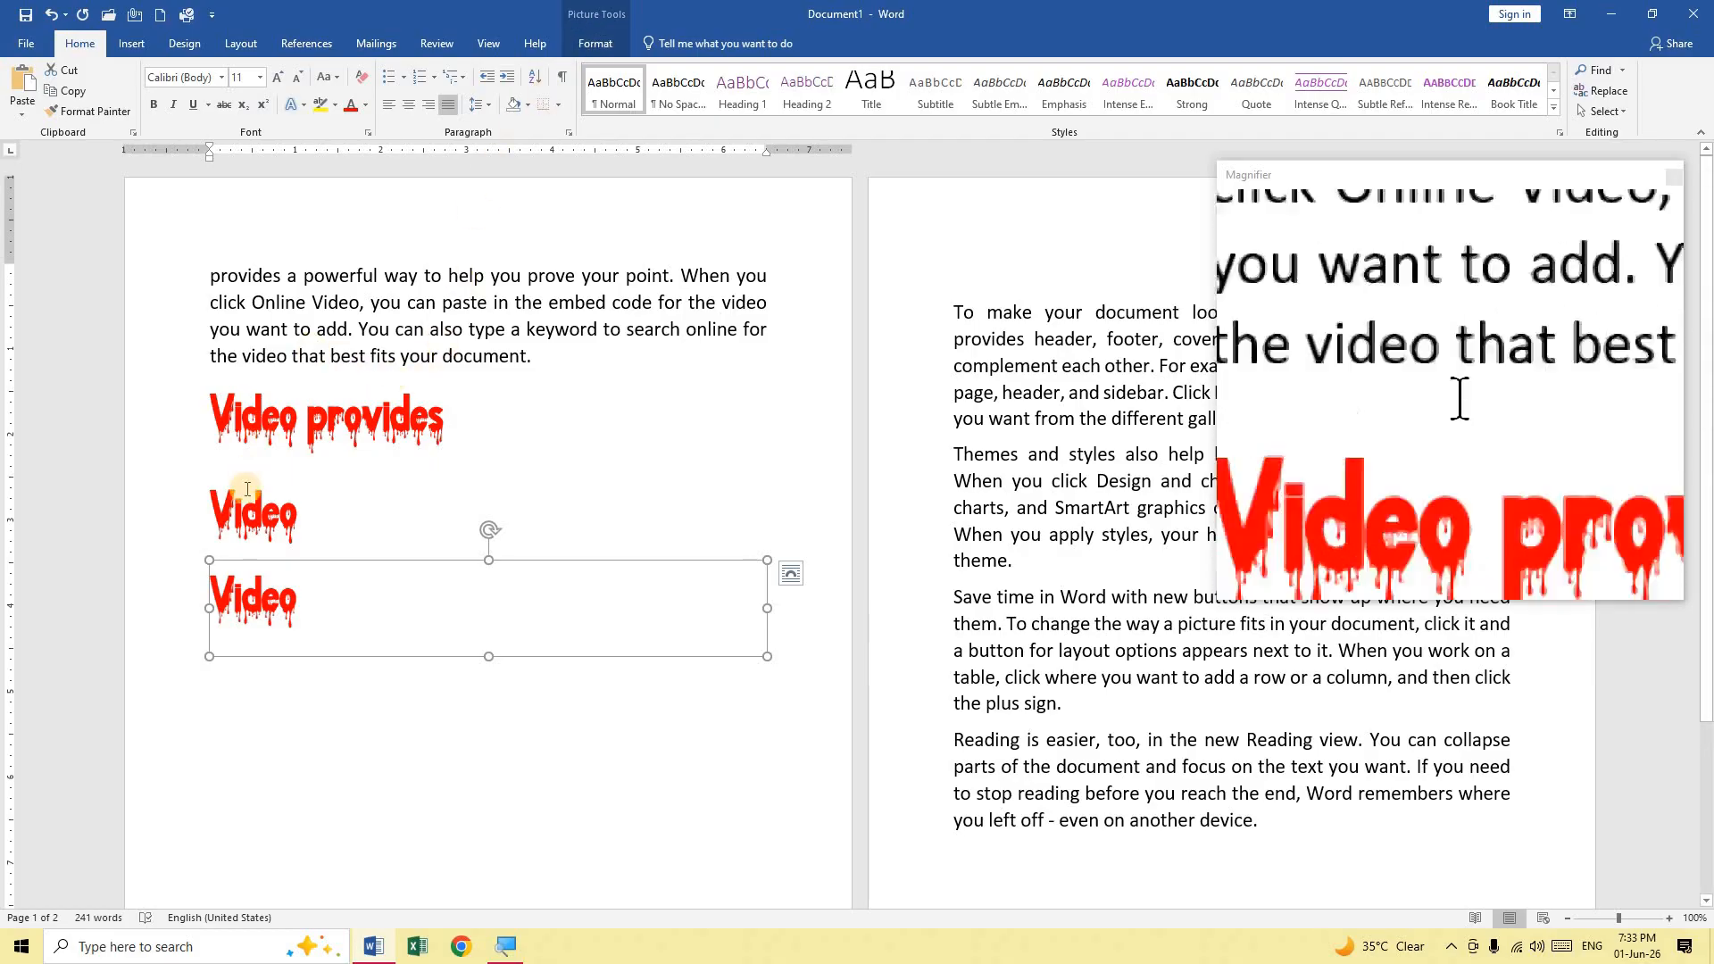
left_click(314, 517)
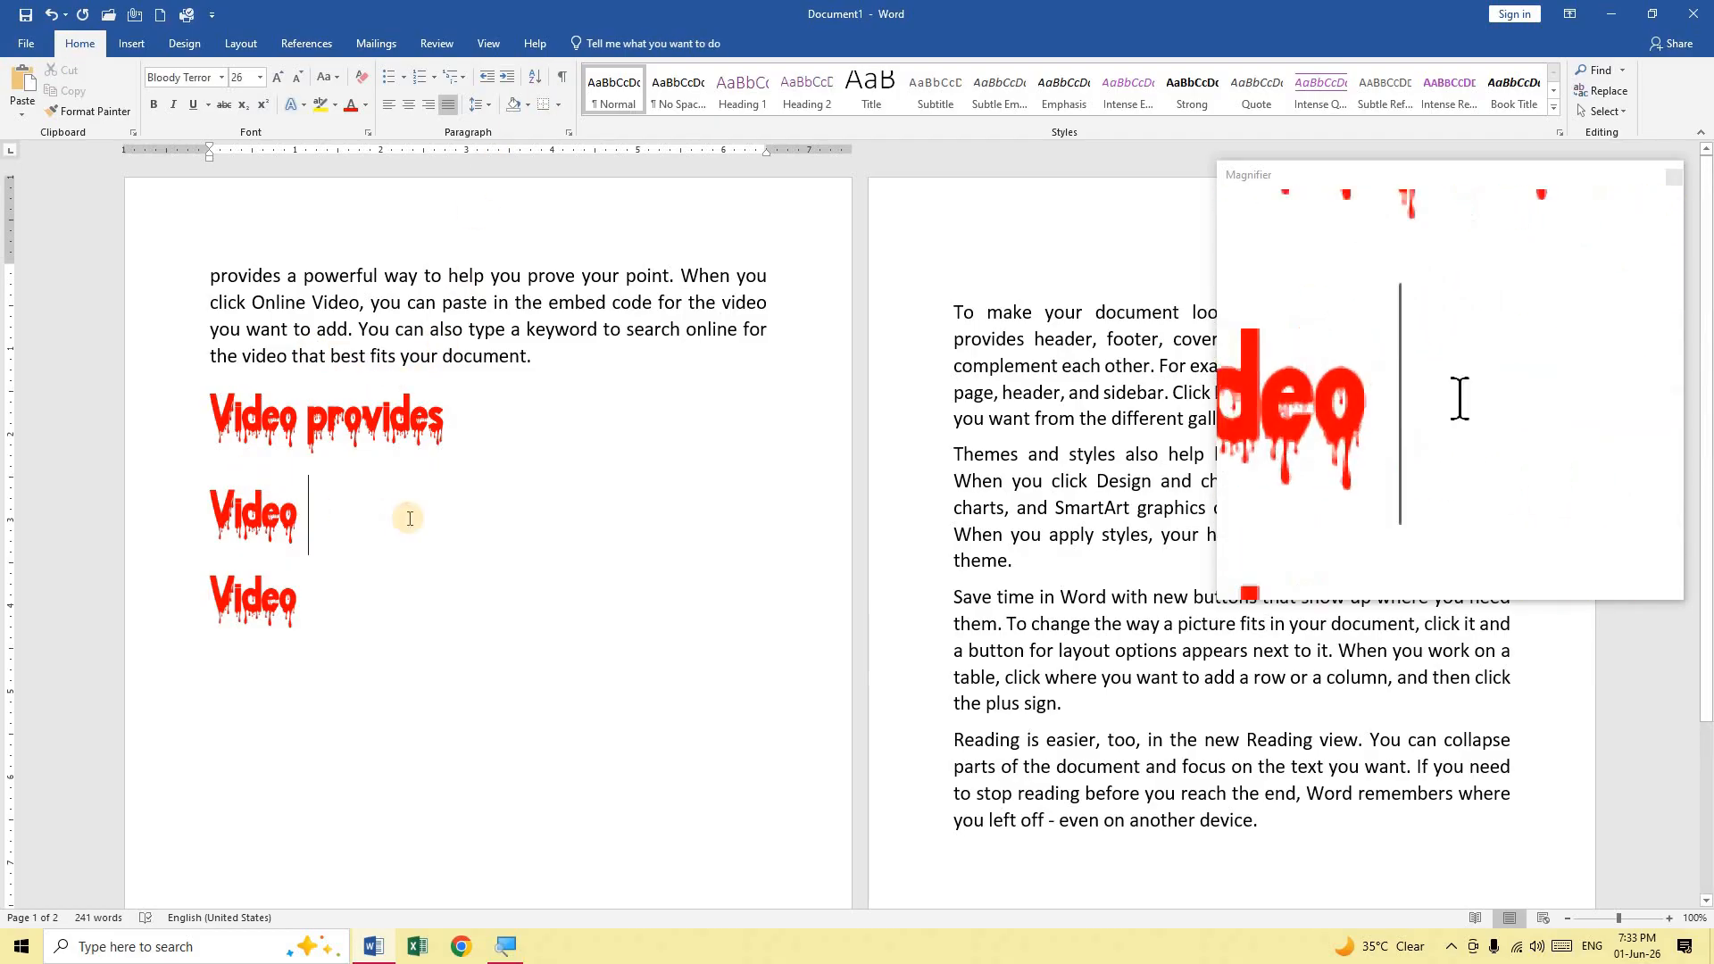
left_click(24, 118)
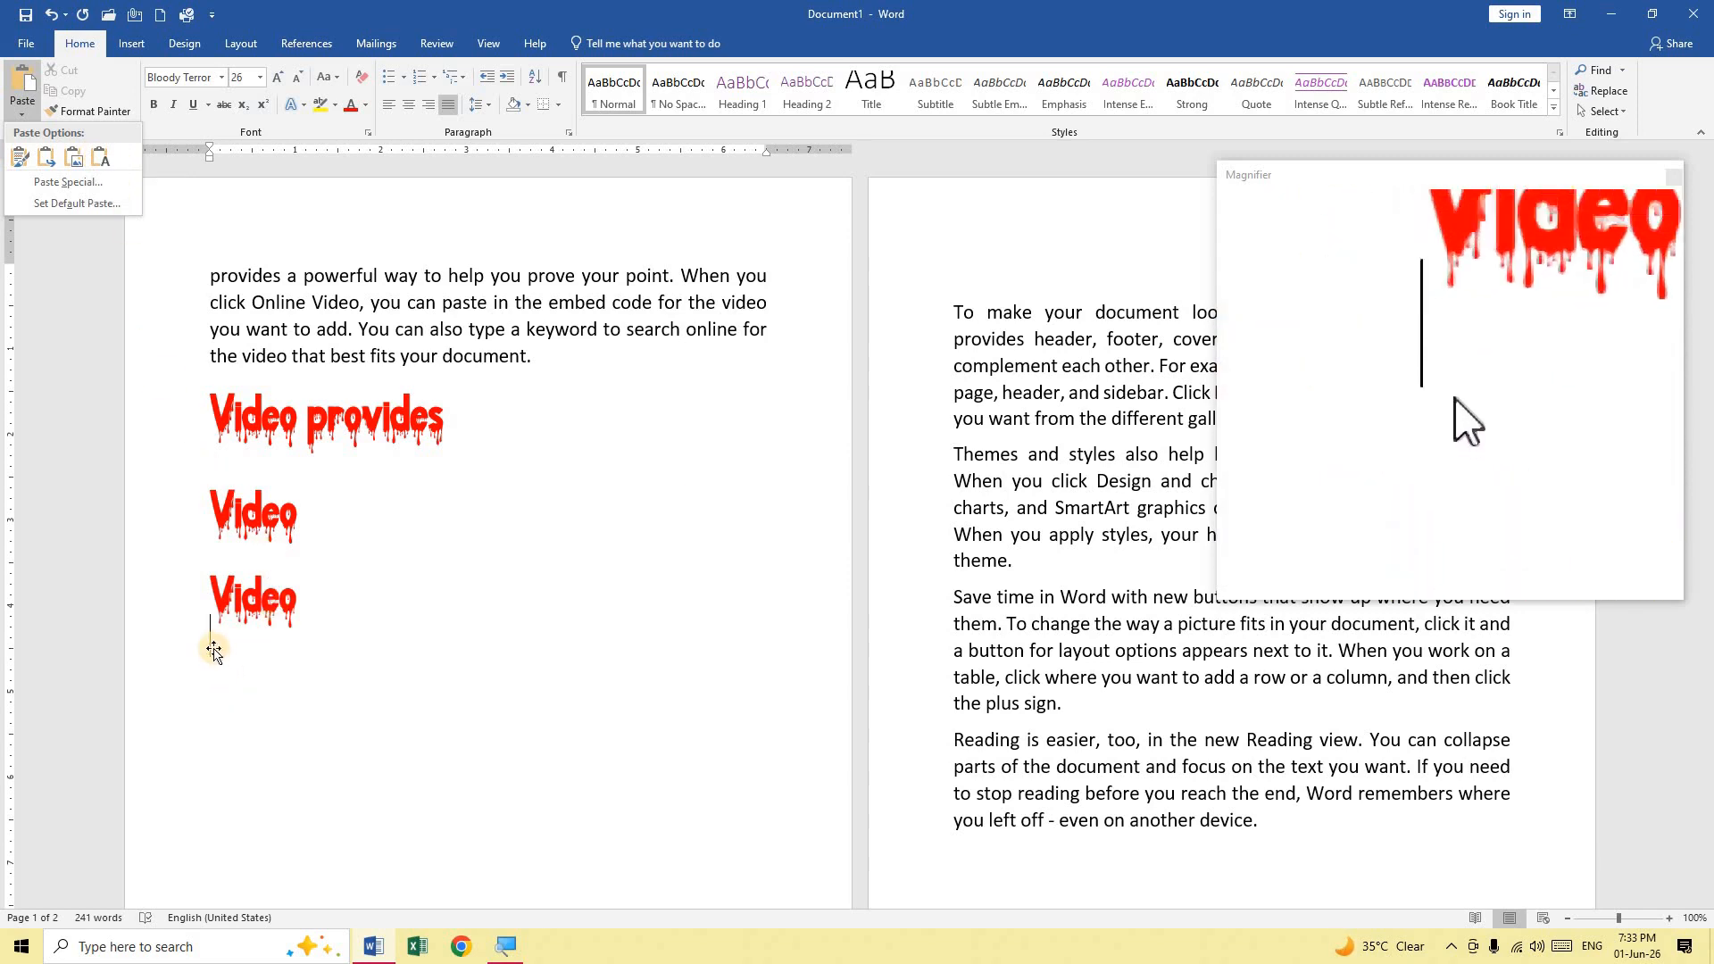
left_click(221, 659)
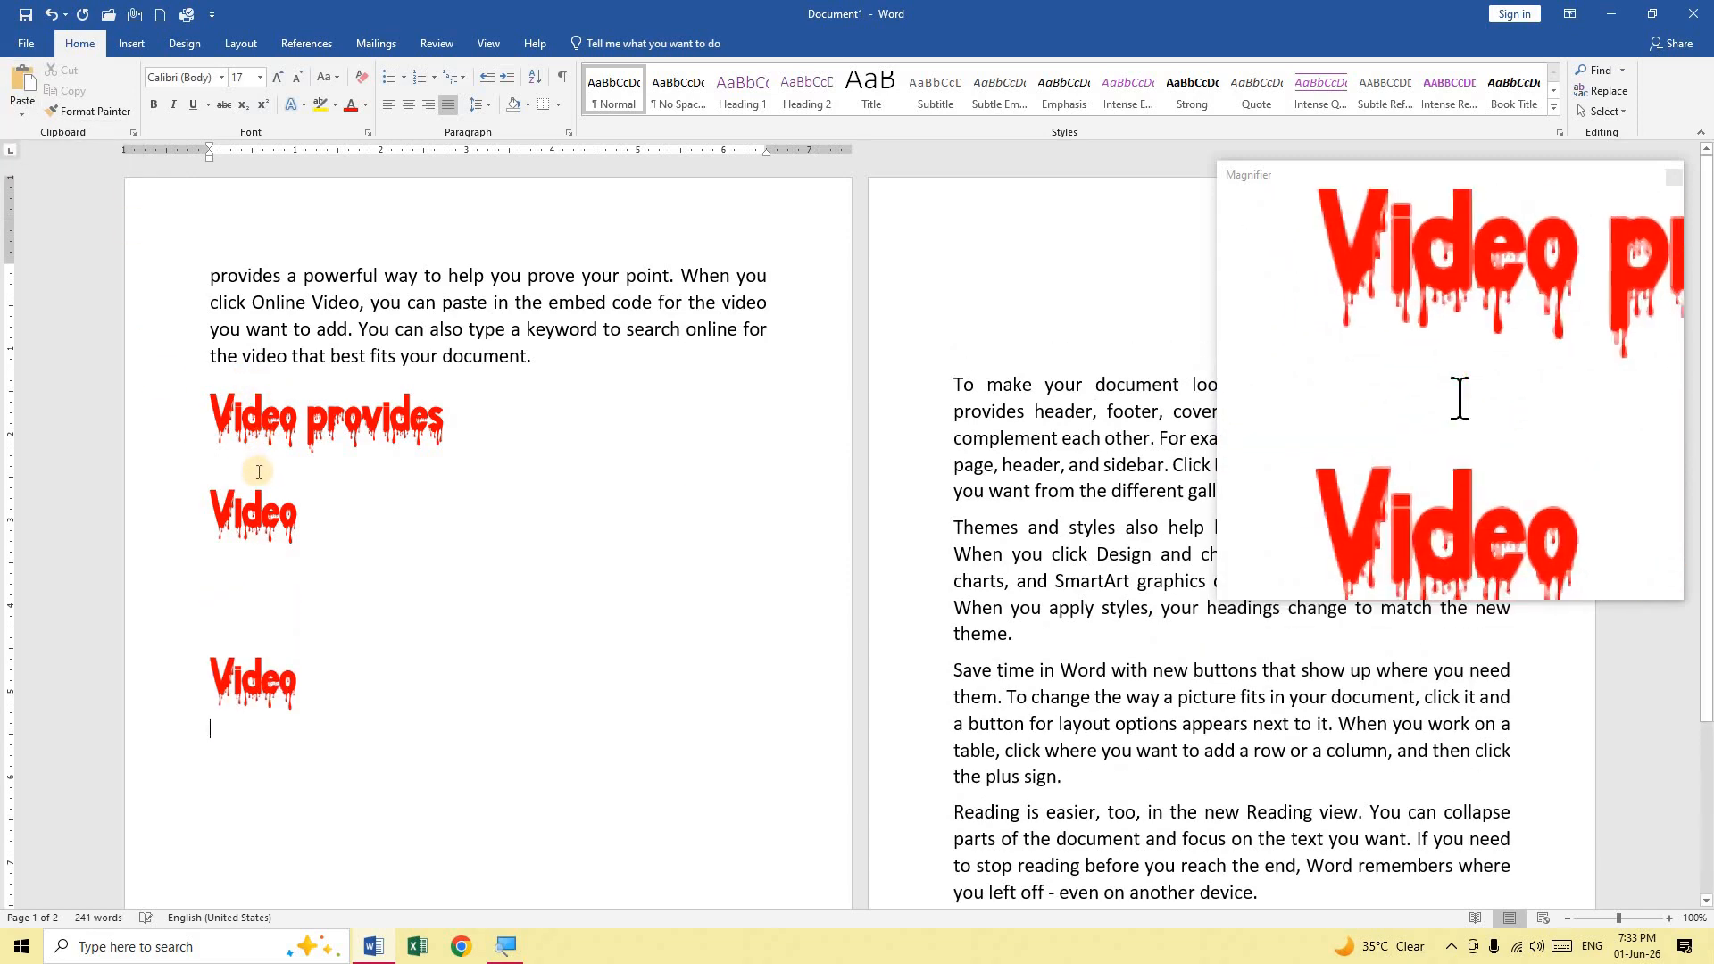
Step: Split the "Video provides" line after "Vi" by inserting five paragraph breaks
left_click(252, 452)
key("Return")
key("Return")
key("Return")
key("Return")
key("Return")
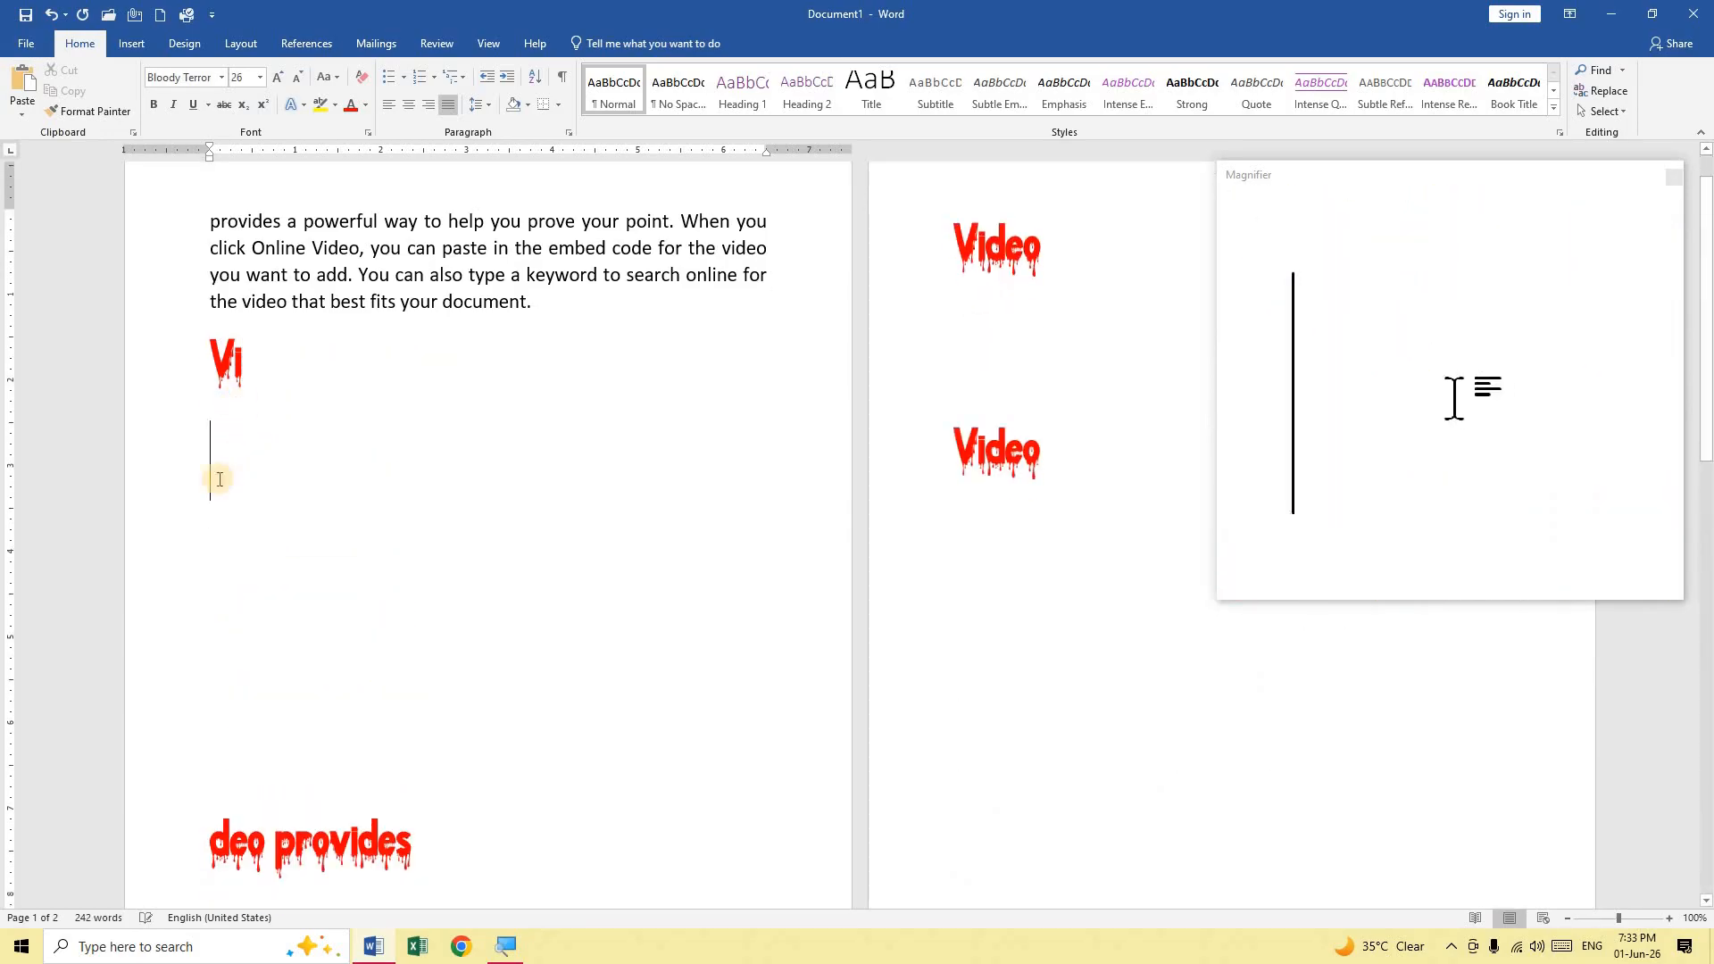
Step: Paste the copied word as text only on the empty line below "Vi" and select the pasted word
left_click(21, 115)
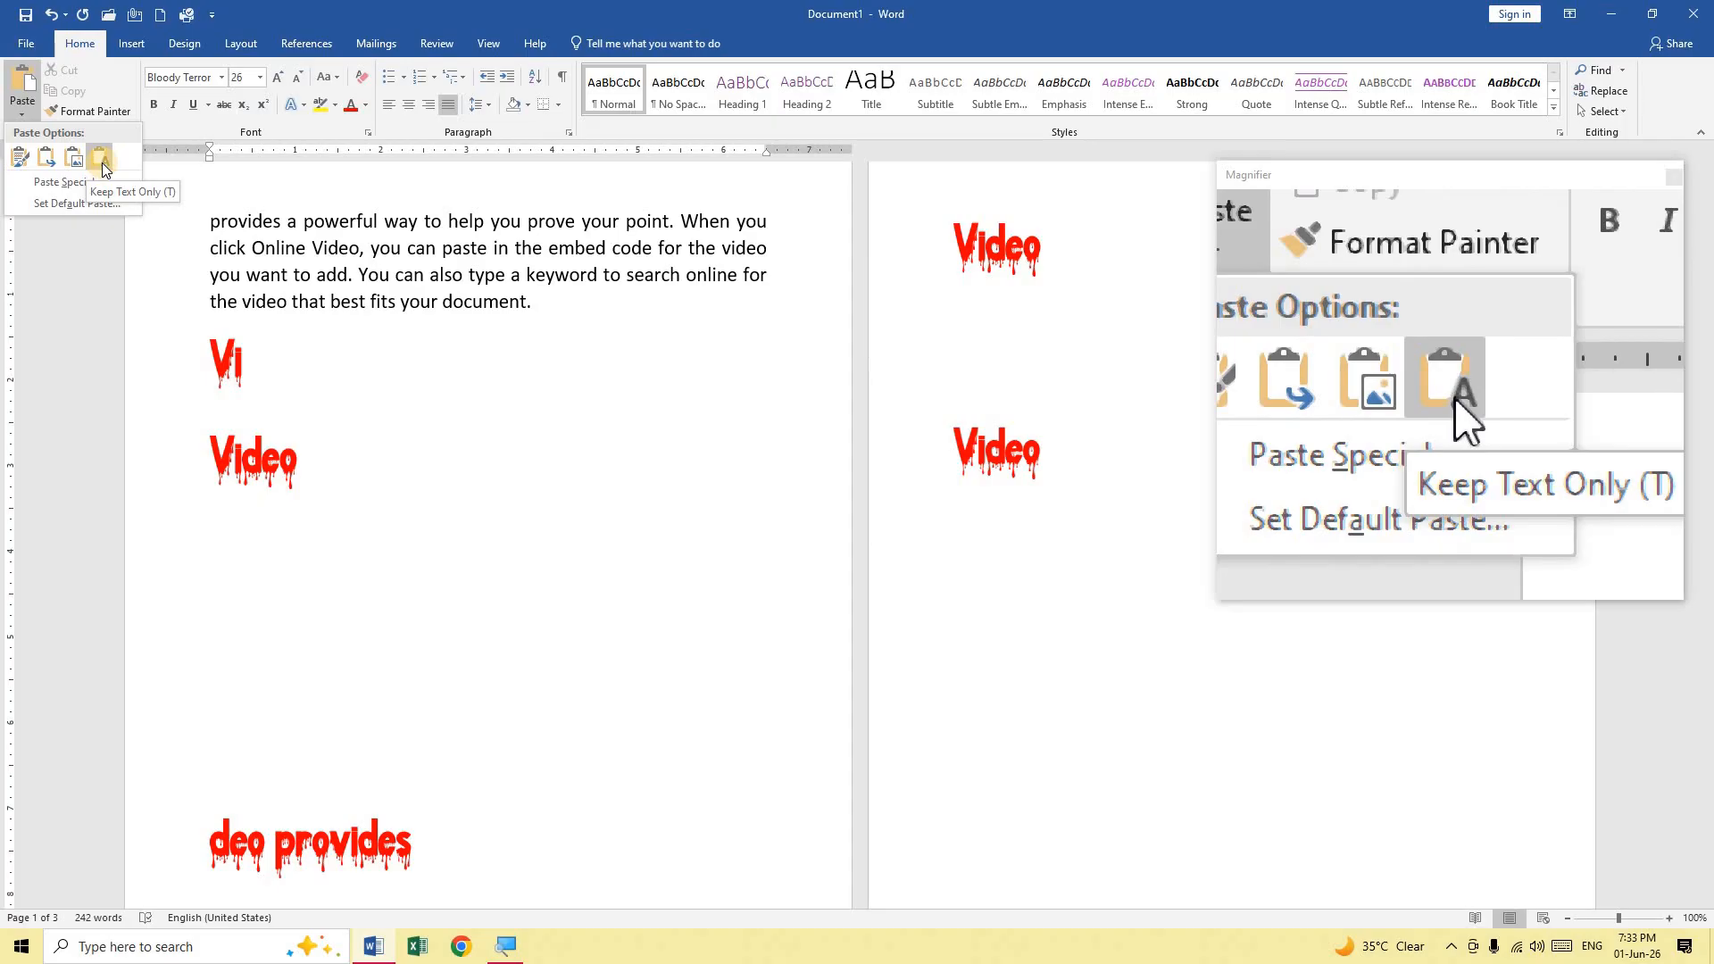
left_click(103, 169)
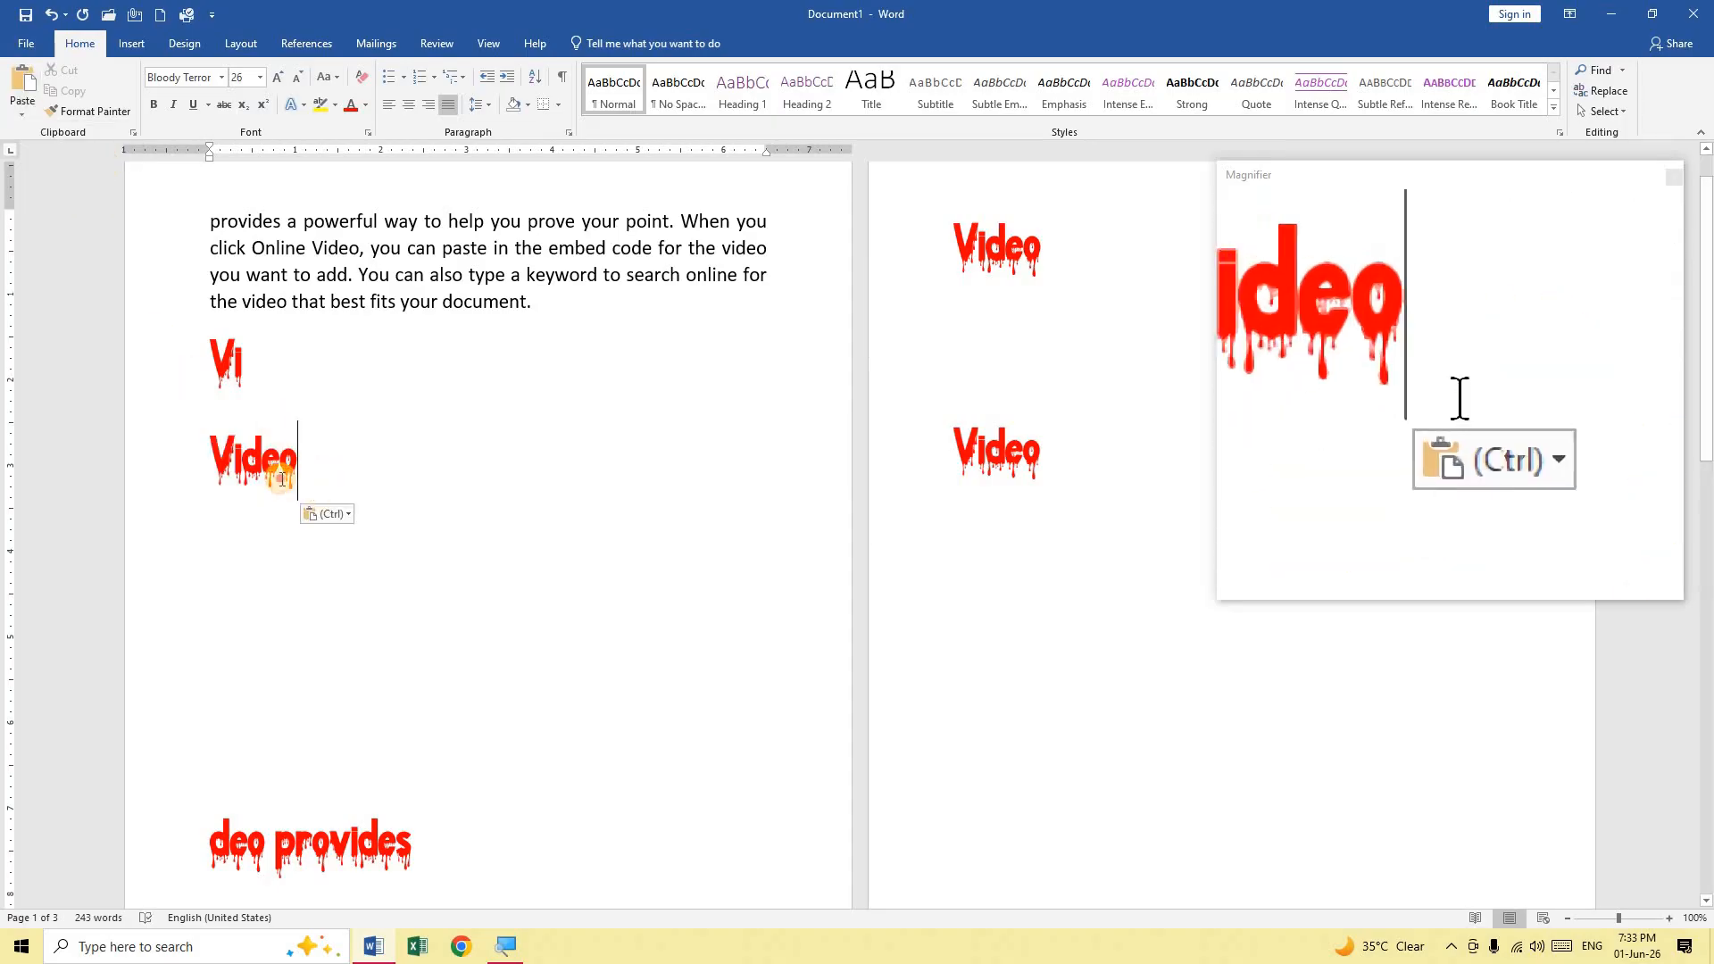
double_click(247, 466)
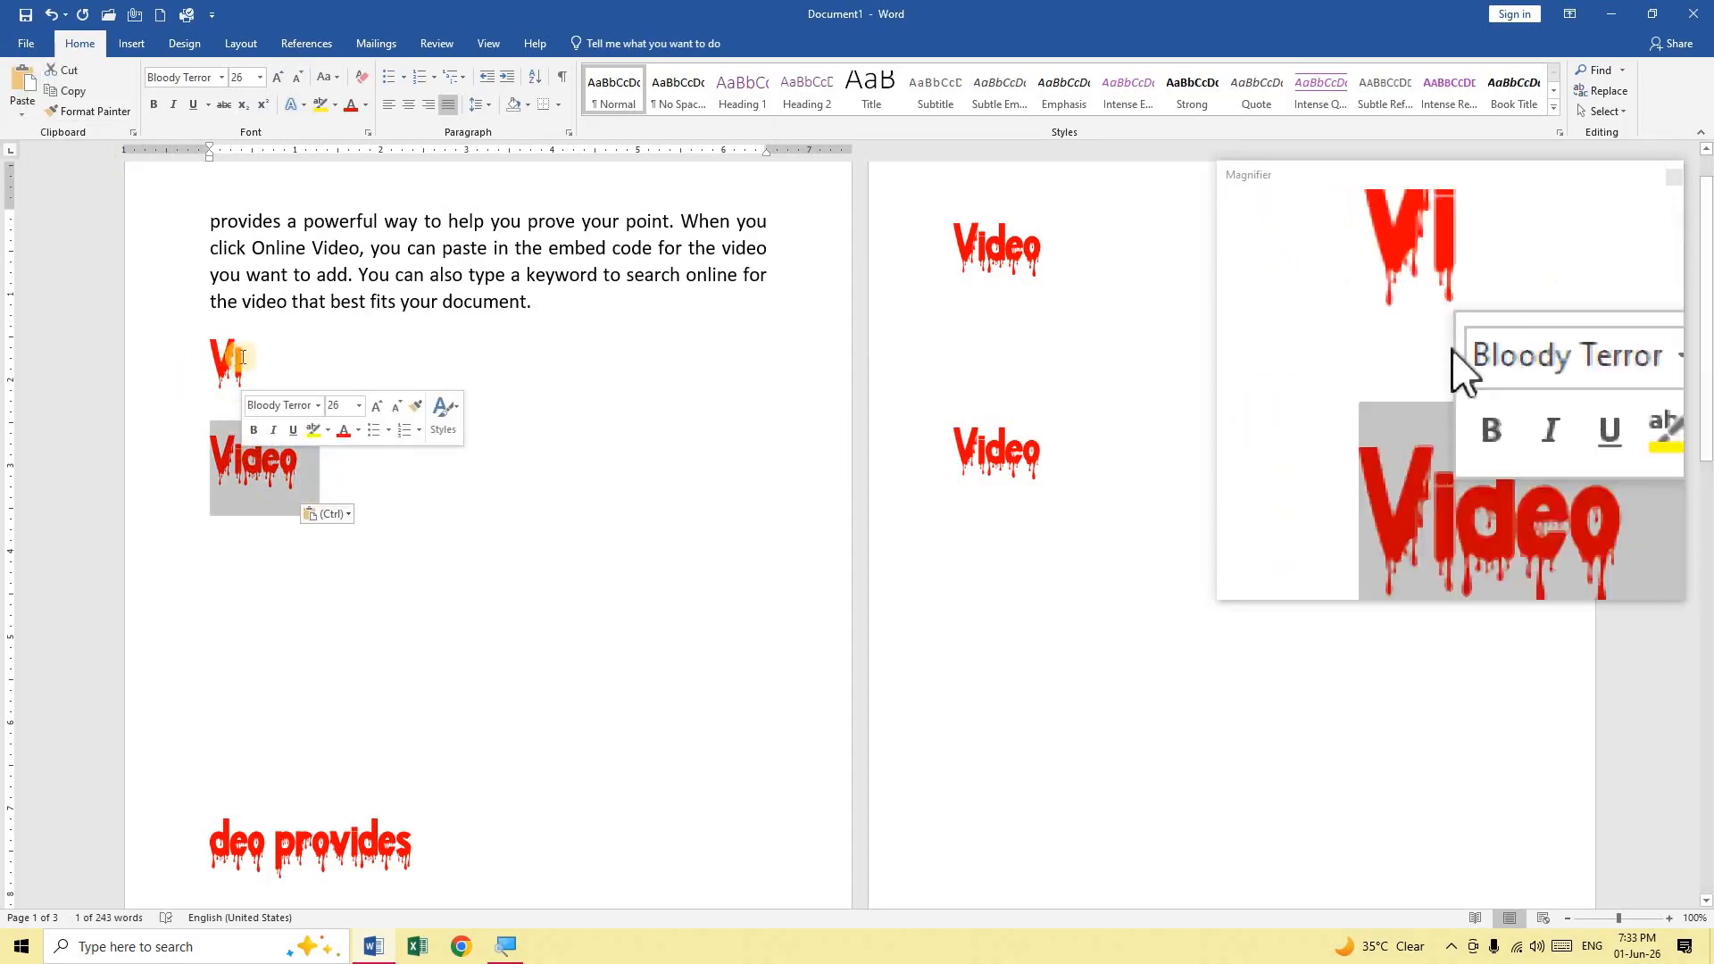
left_click(272, 350)
left_click(22, 115)
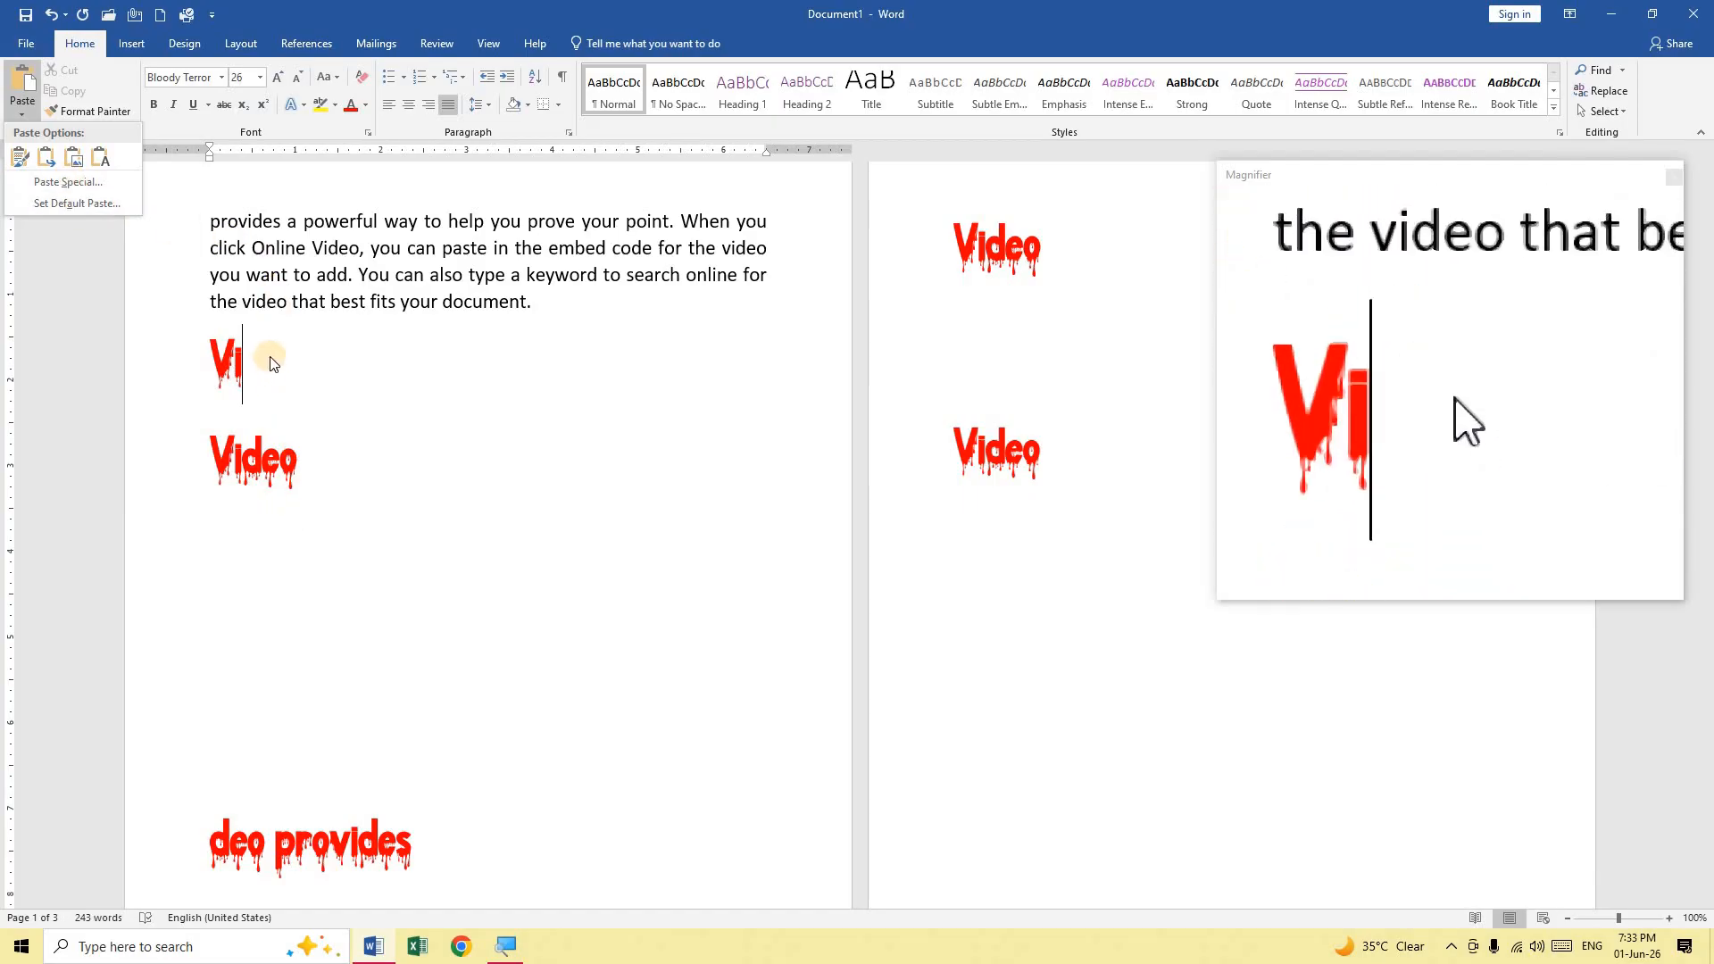
Step: Insert eight empty paragraphs after the end of the first paragraph, above the "Vi" line
left_click(610, 304)
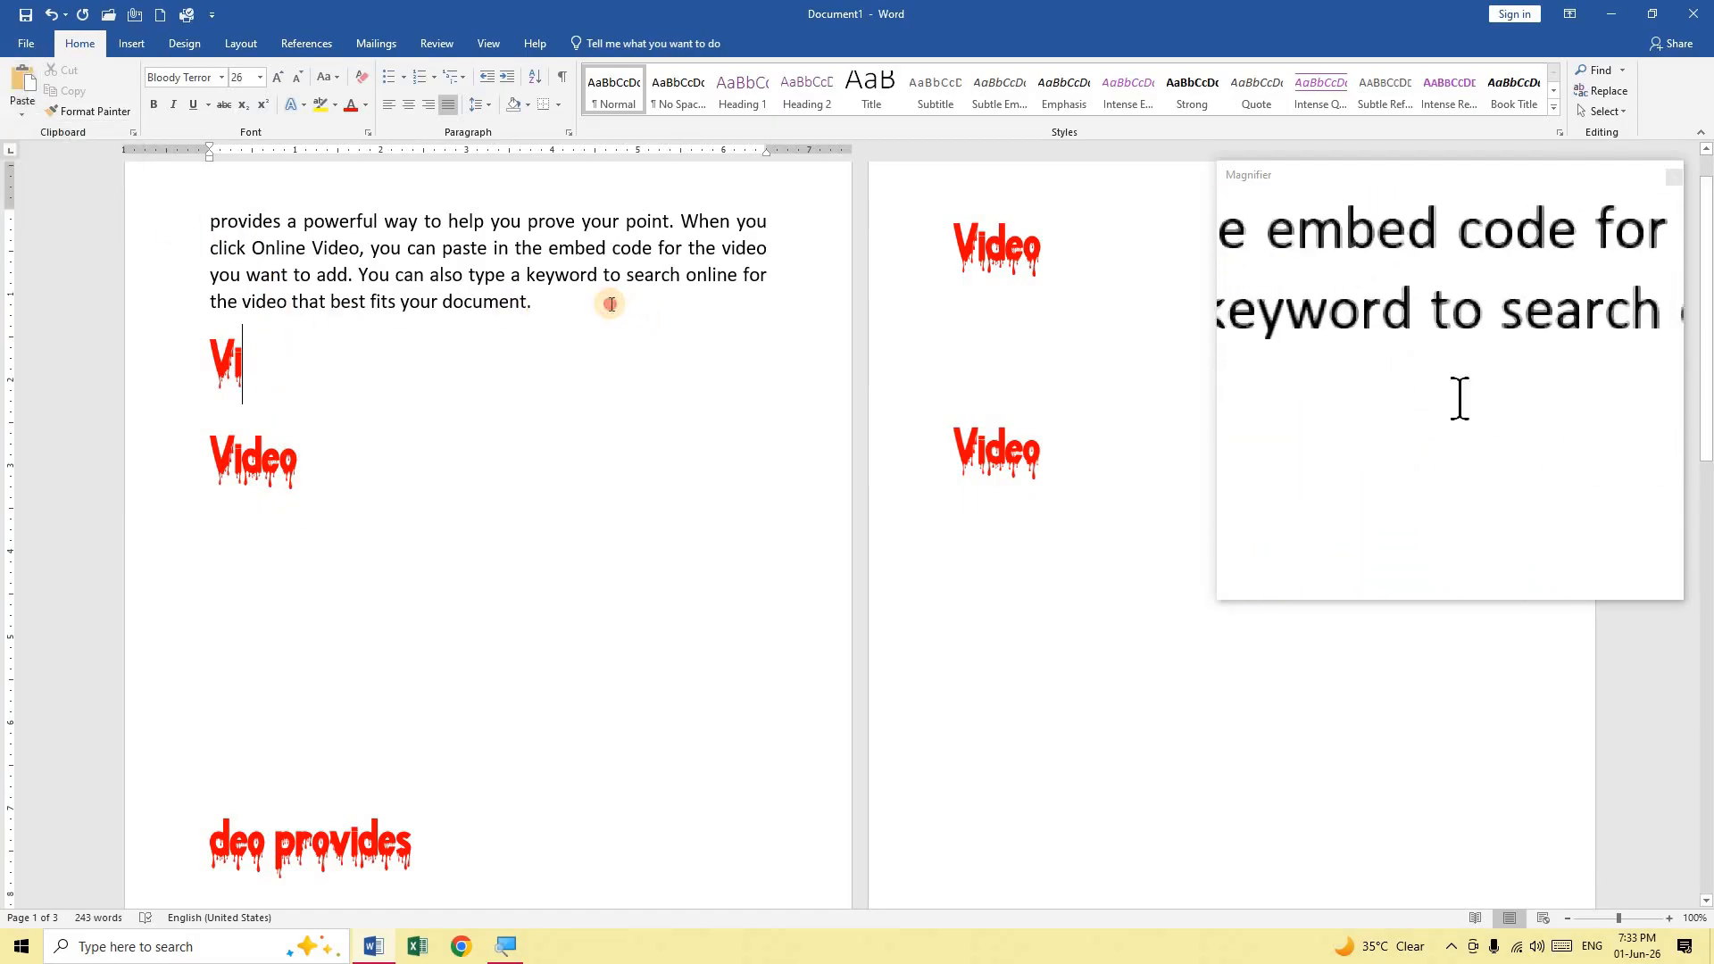
key("Return")
key("Return")
key("Return")
key("Return")
key("Return")
key("Return")
key("Return")
key("Return")
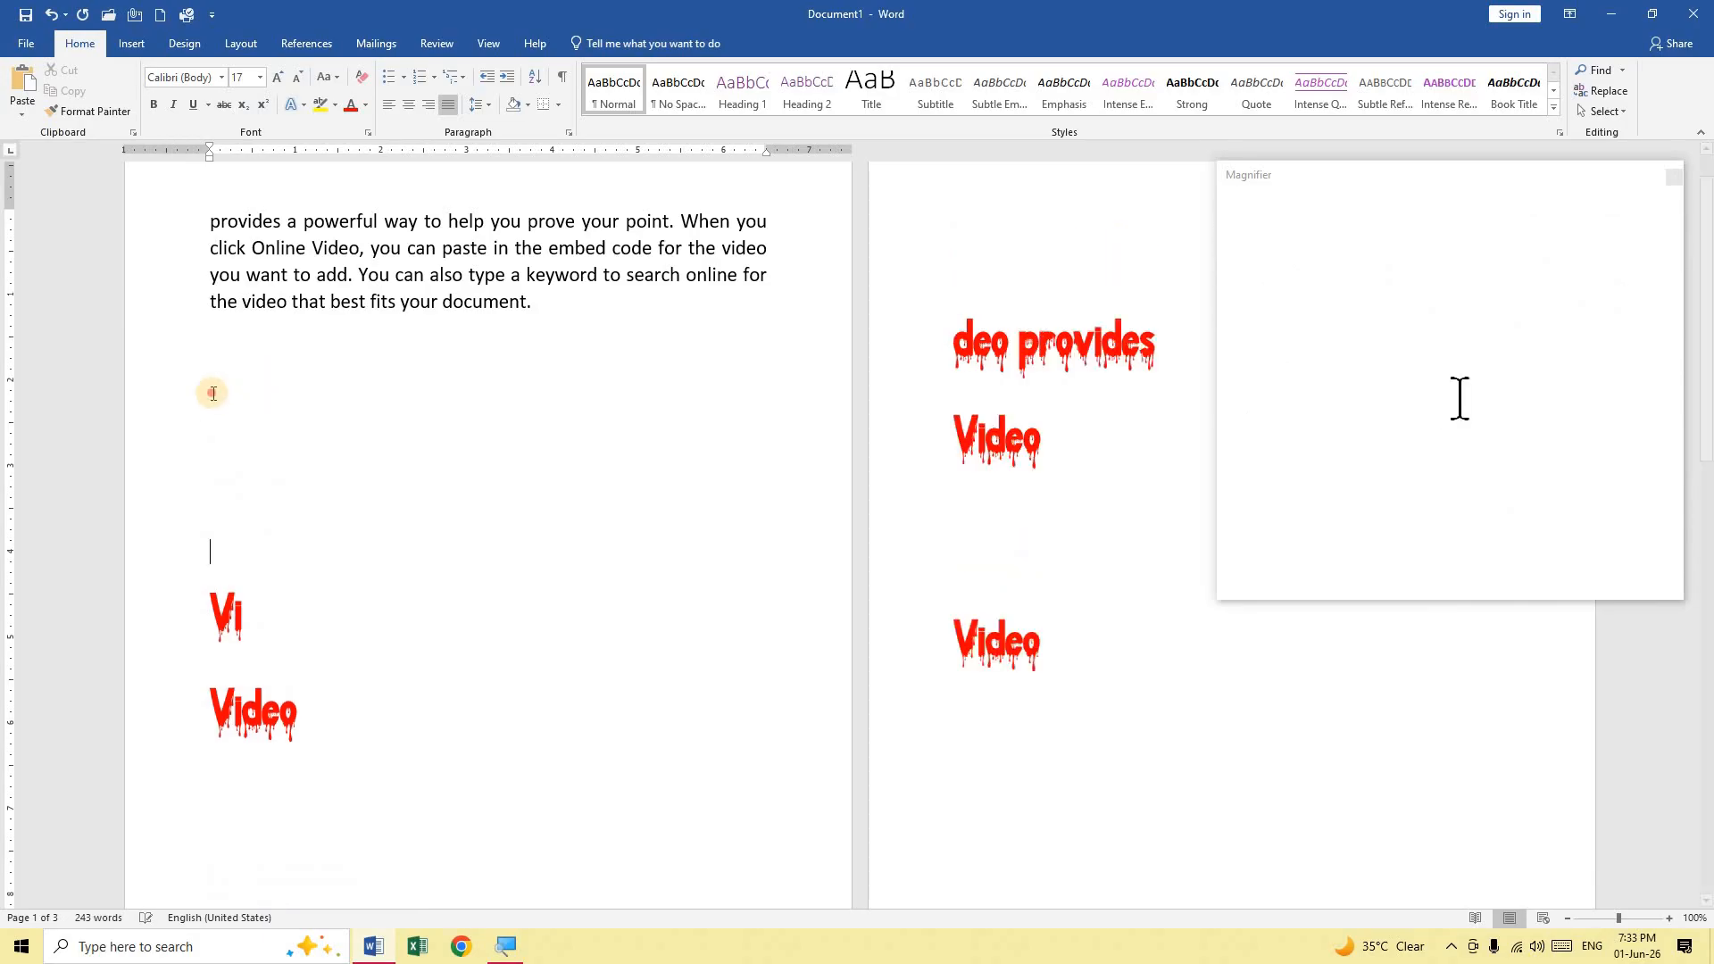
Step: Paste the copied word with Paste Special as Unformatted Text on the empty line below the first paragraph
left_click(22, 114)
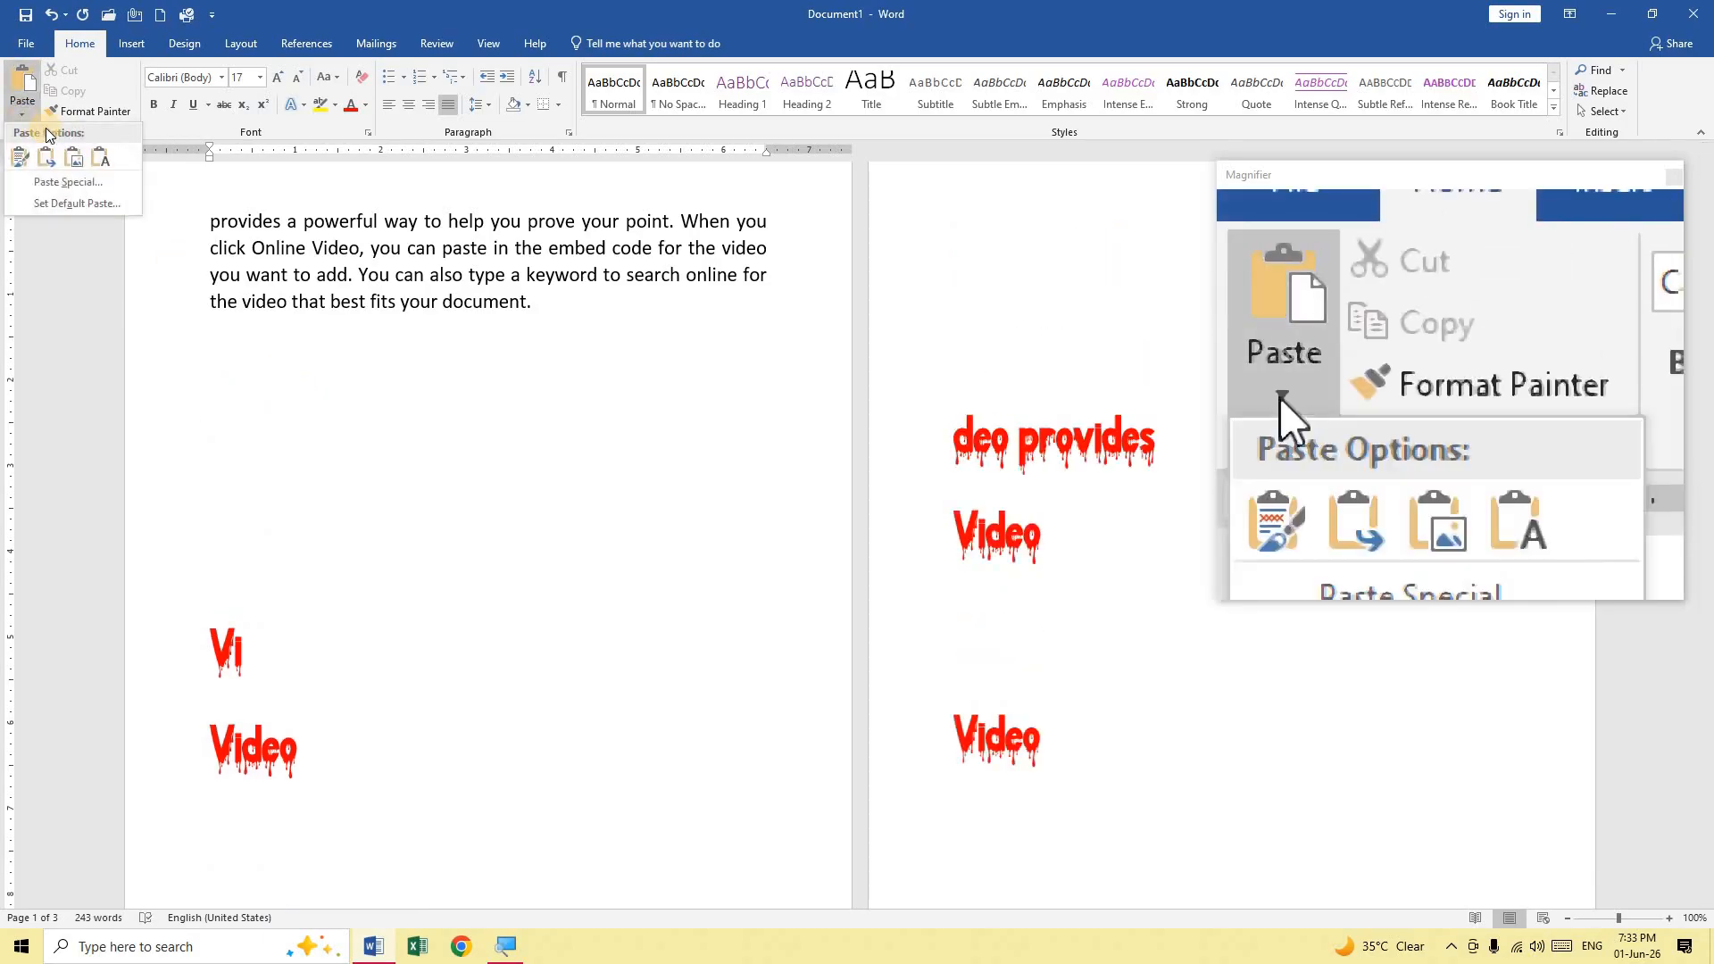
left_click(61, 186)
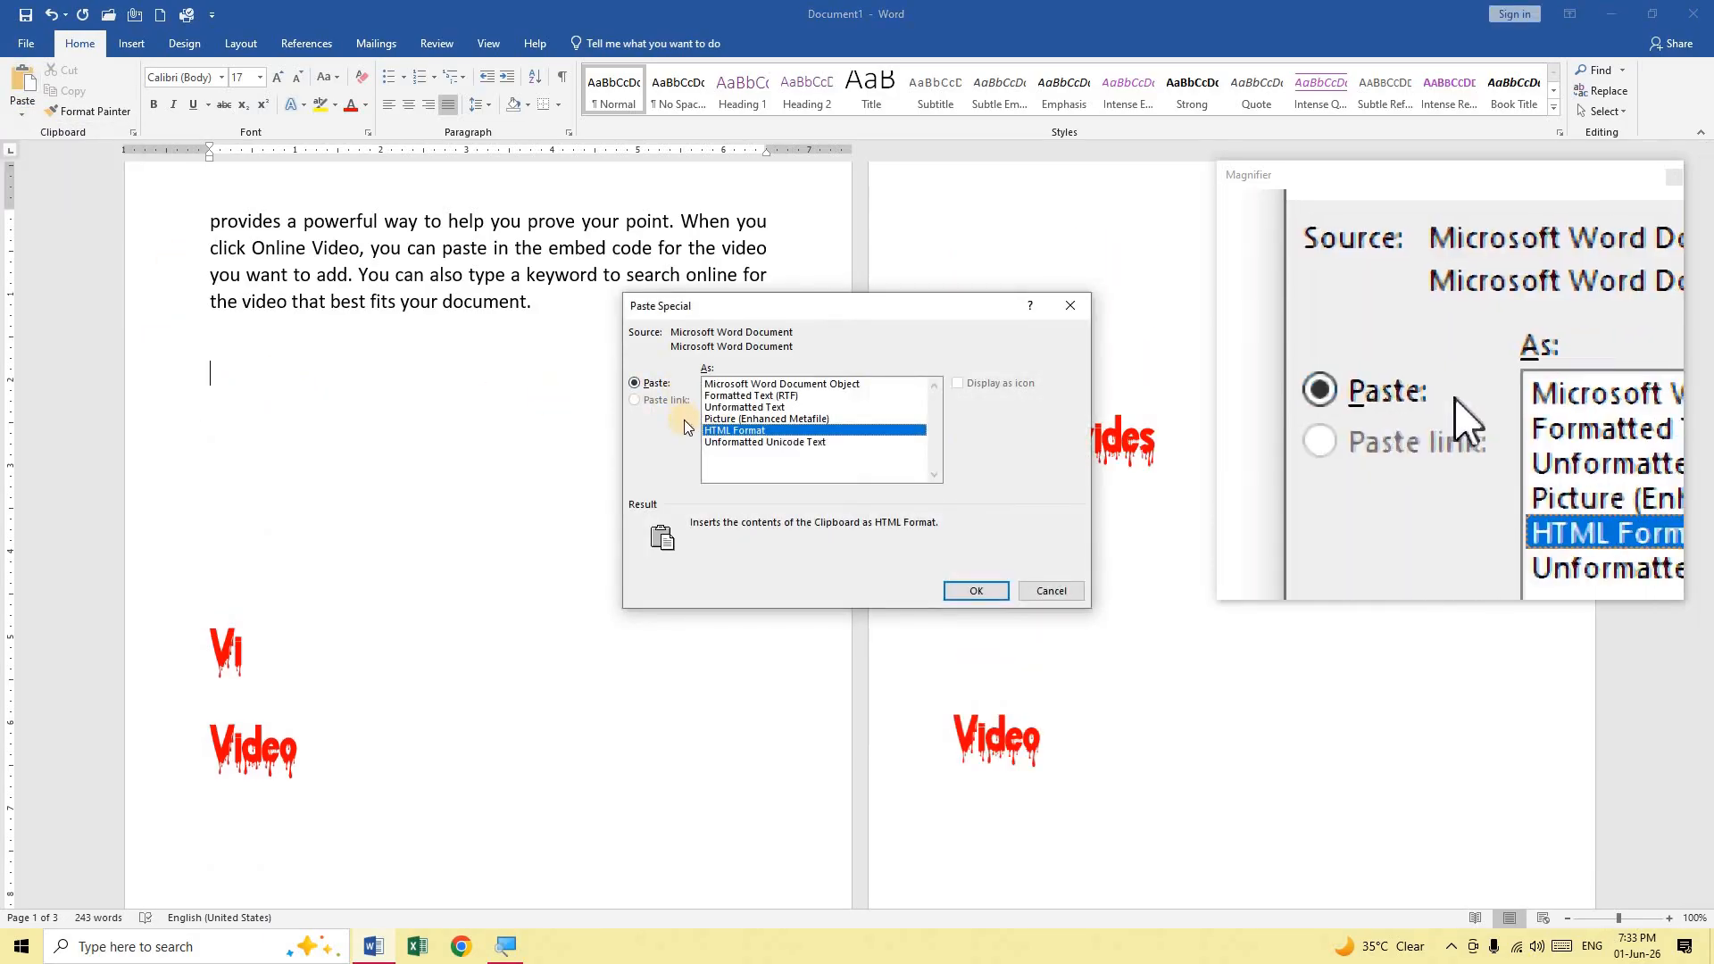
left_click(747, 407)
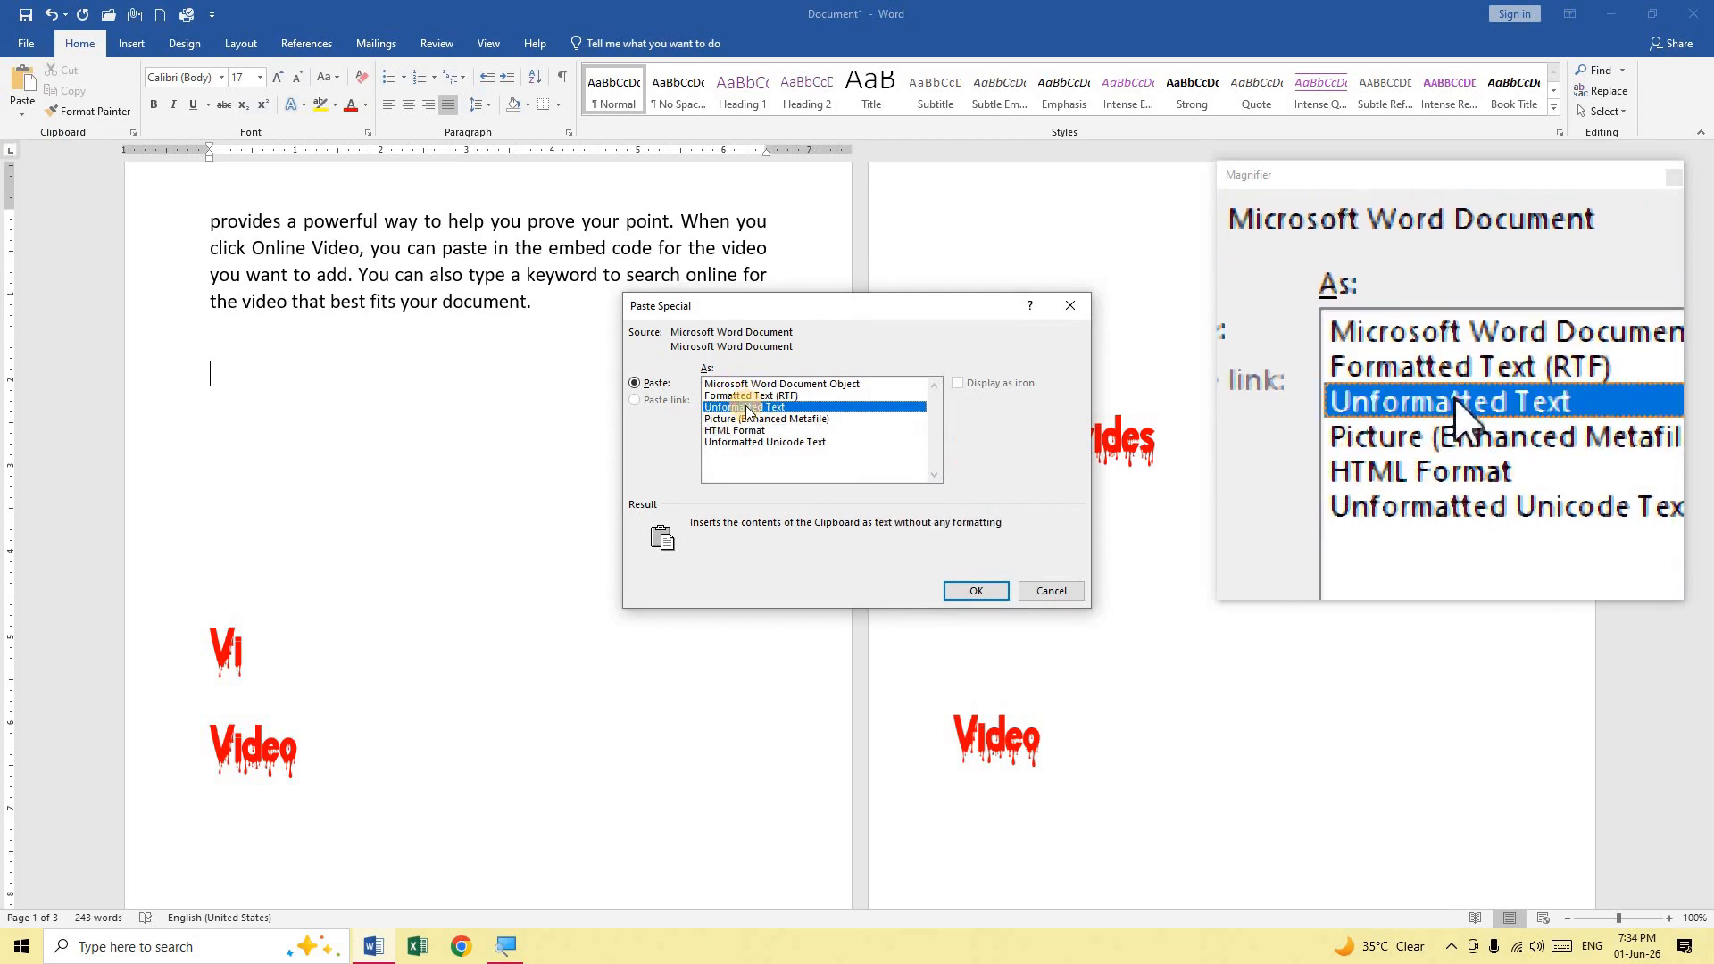
left_click(982, 590)
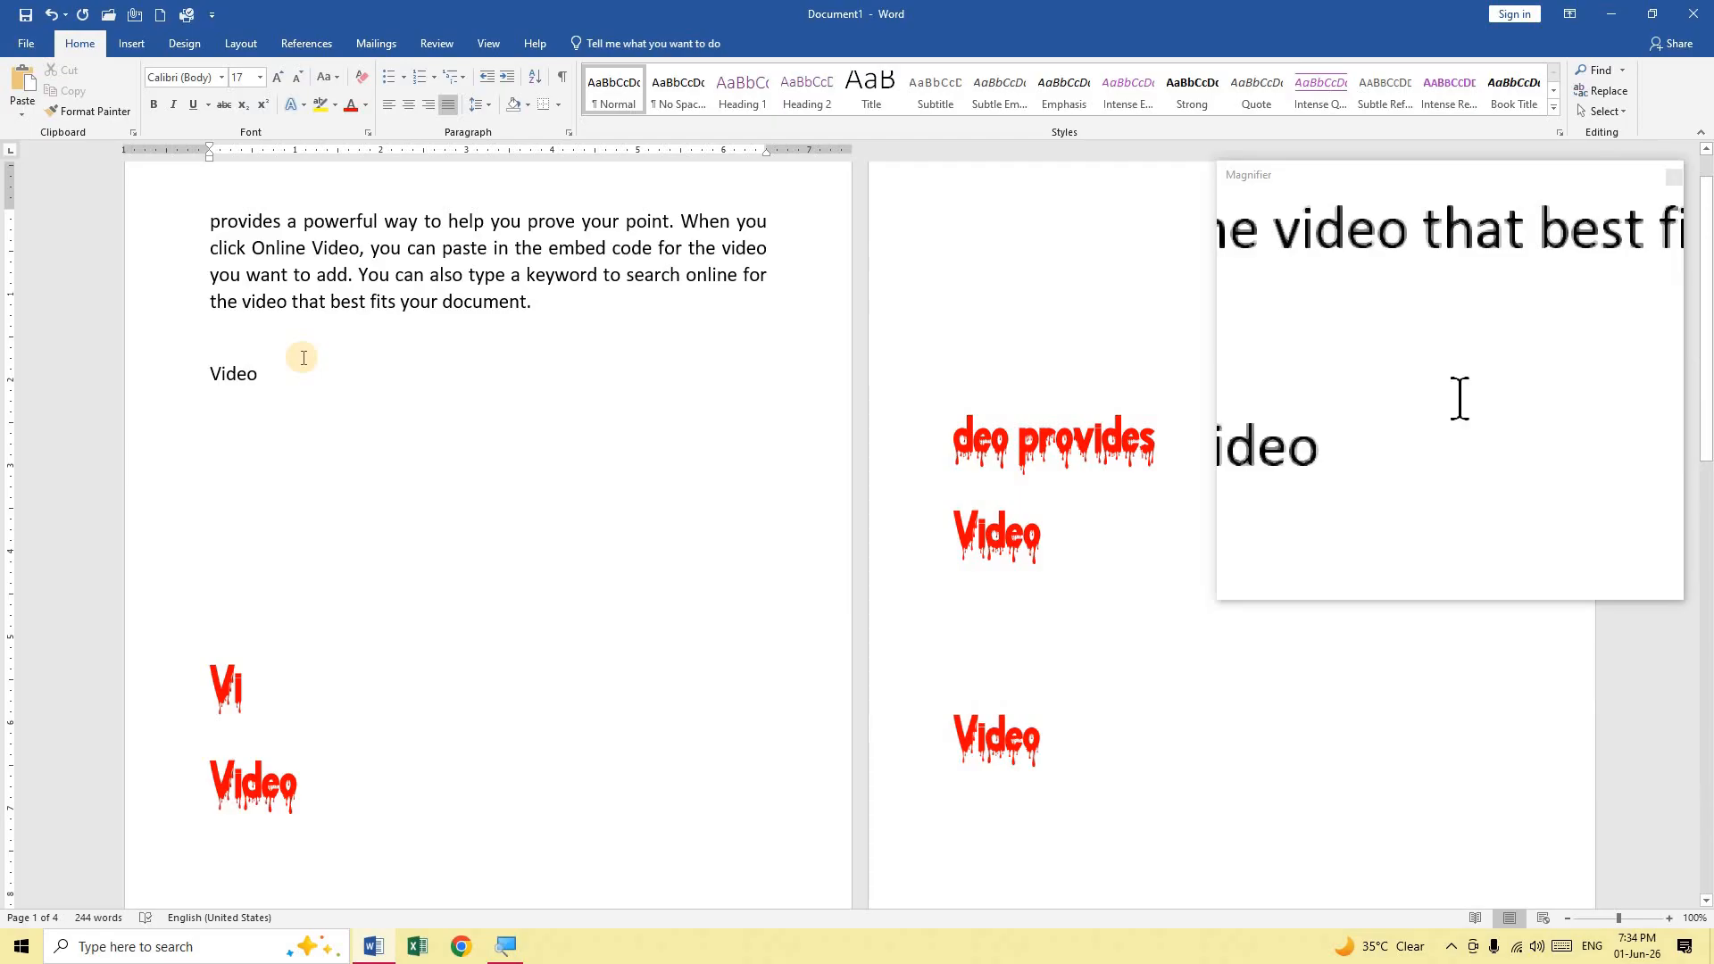
Step: Paste the copied word with its source formatting below the plain "Video", and again as Unformatted Text on the following line
type("Video")
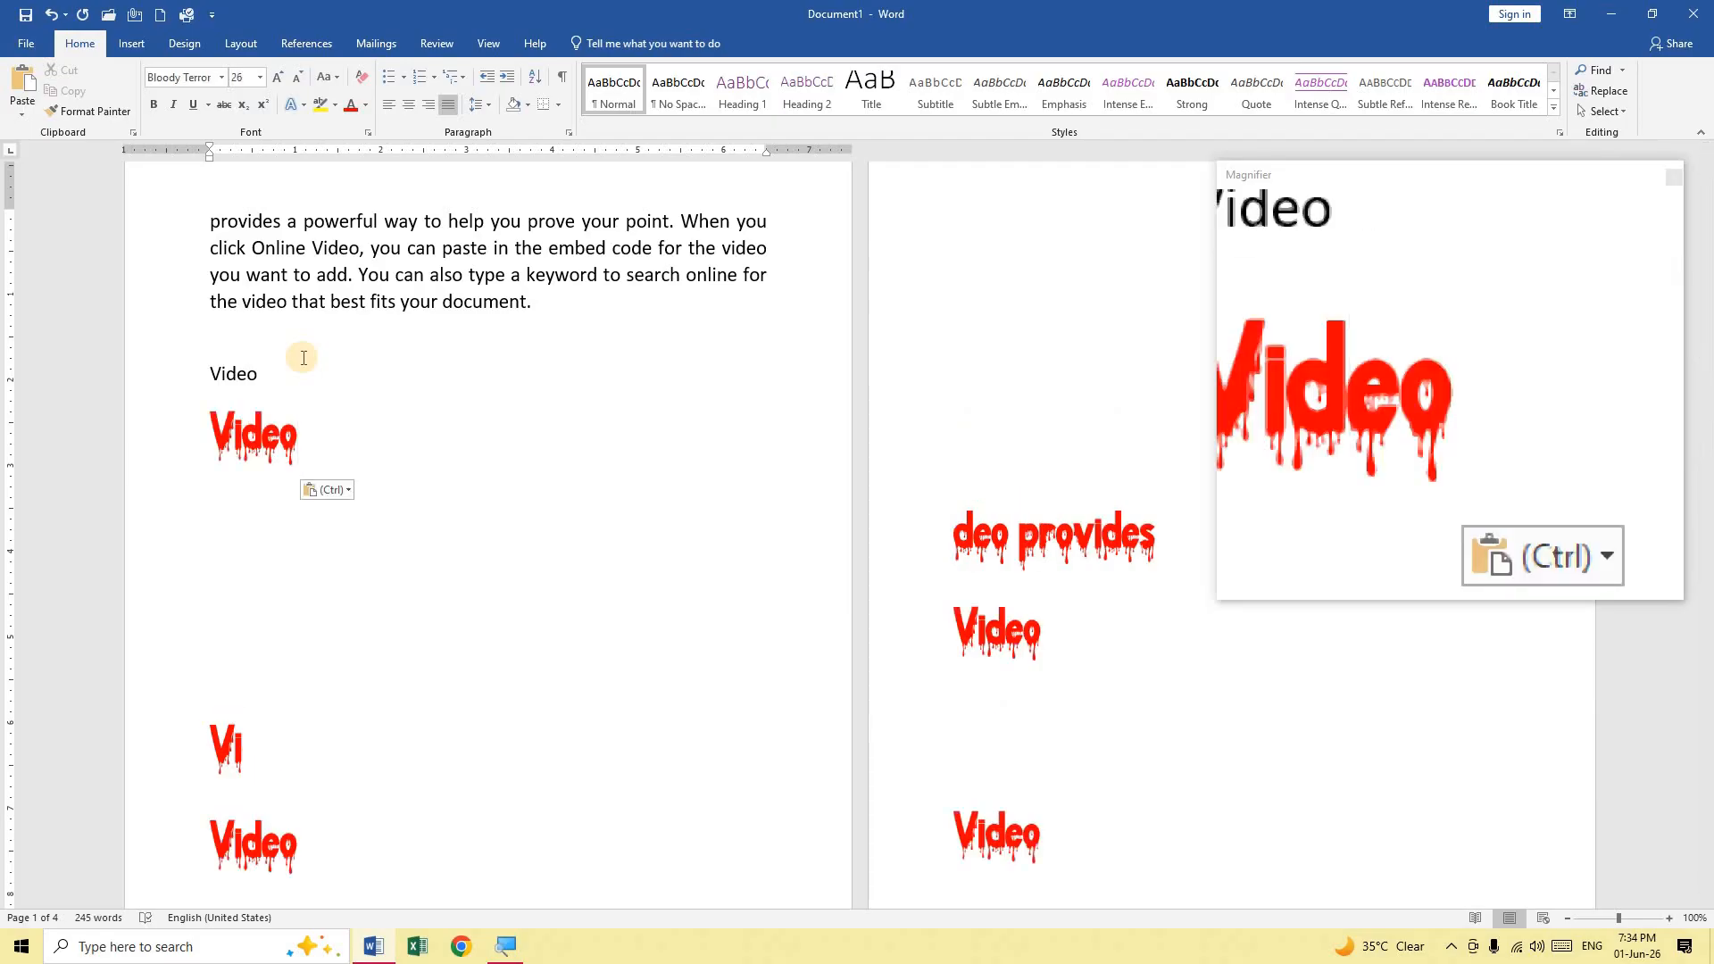
key("Return")
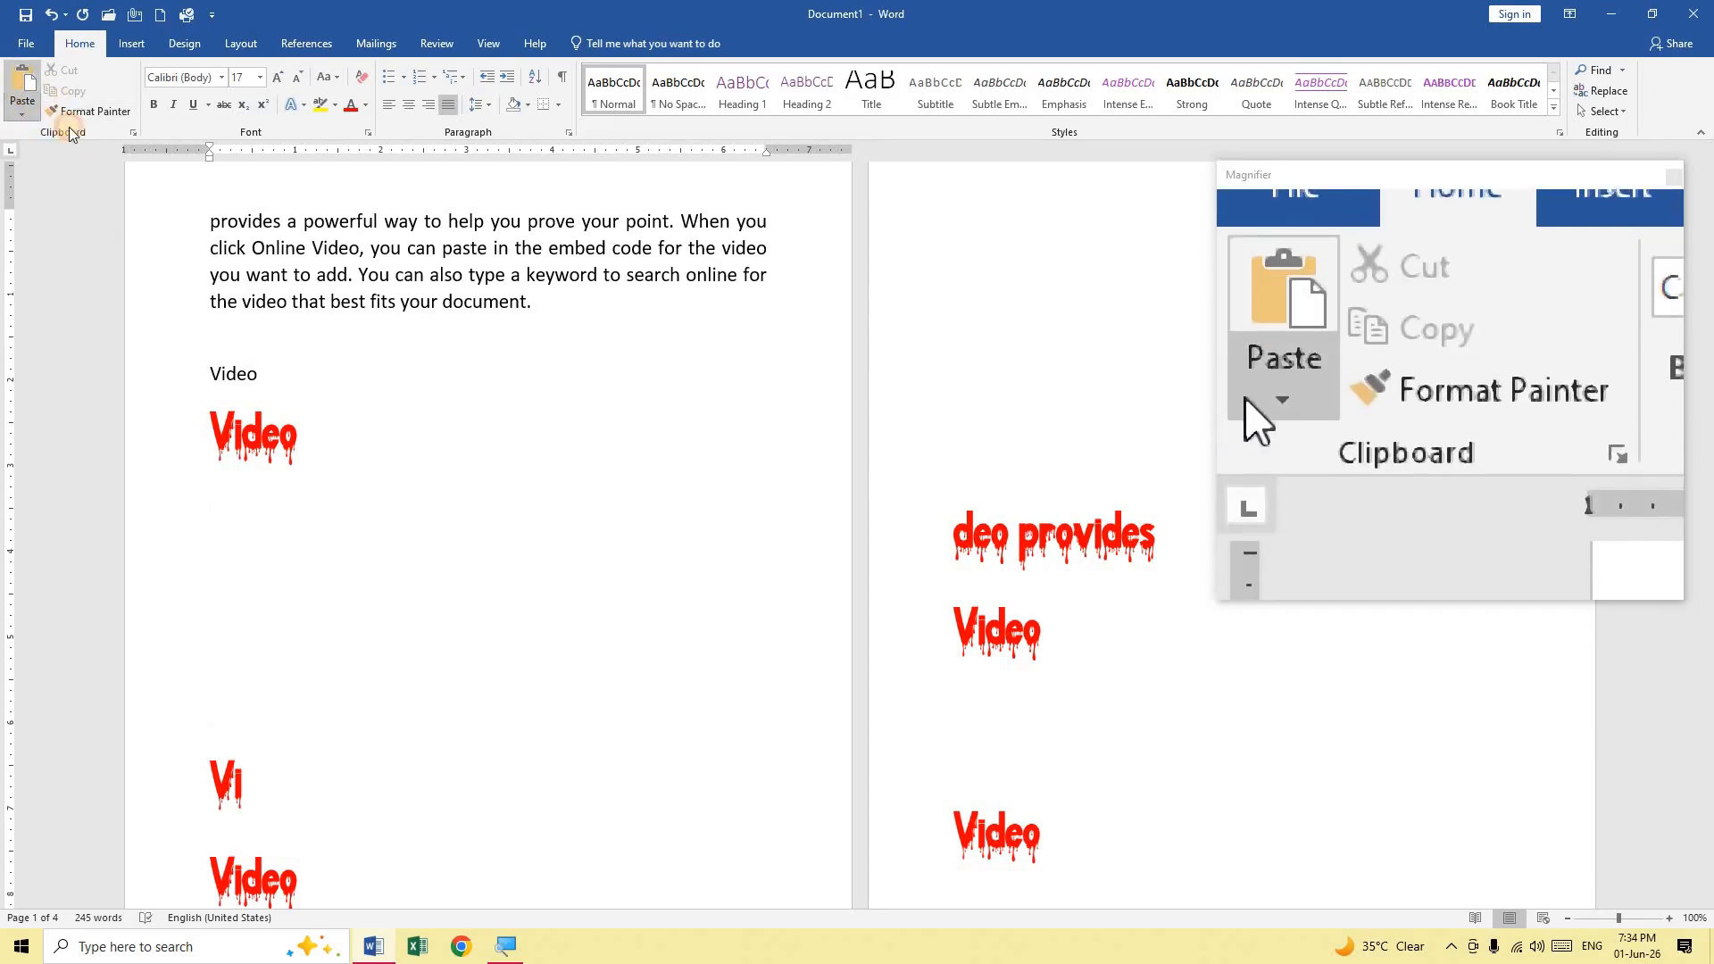
left_click(22, 114)
left_click(63, 198)
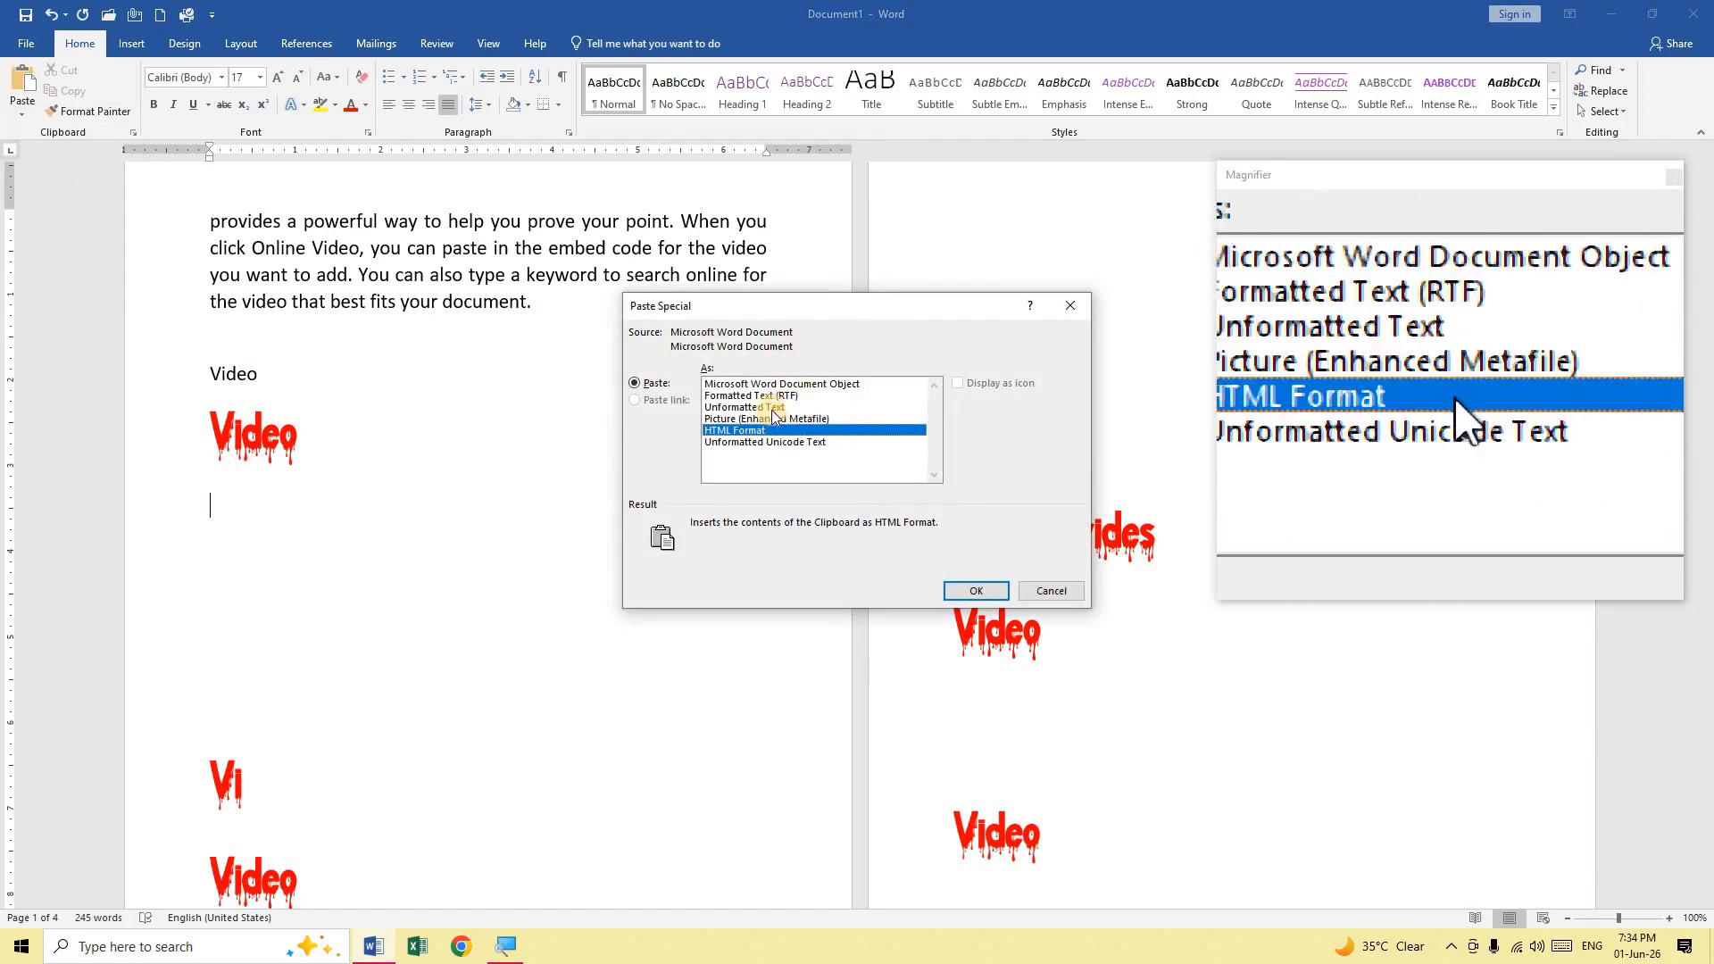
left_click(777, 408)
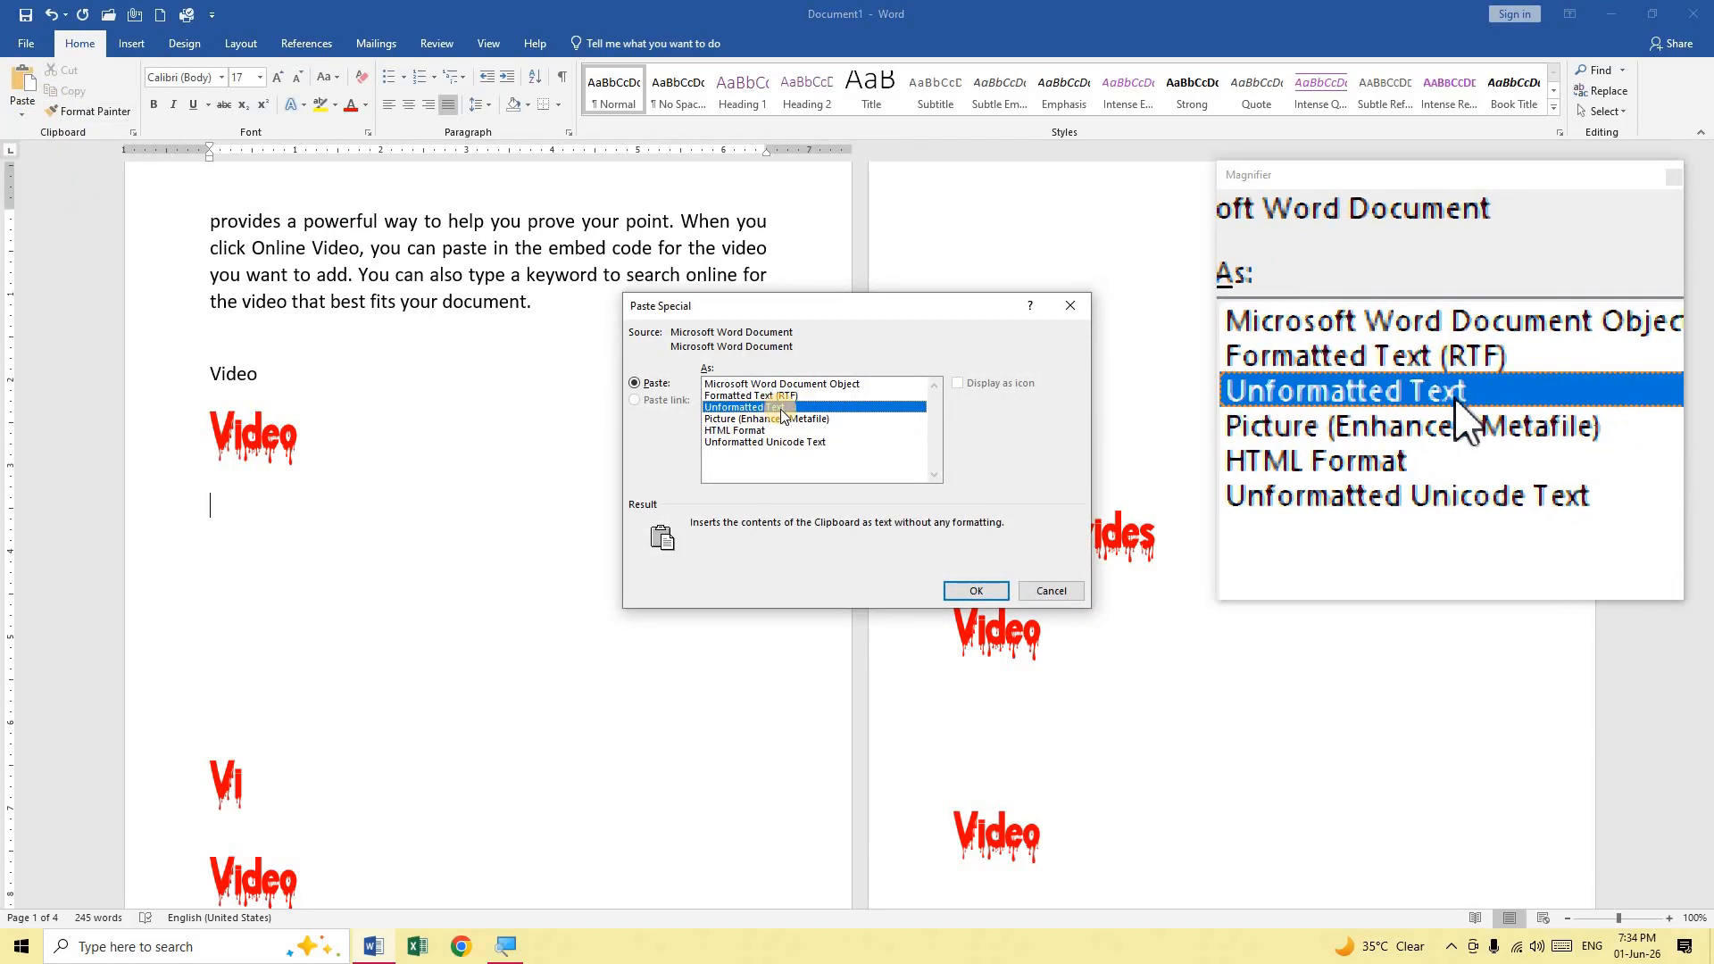
left_click(991, 596)
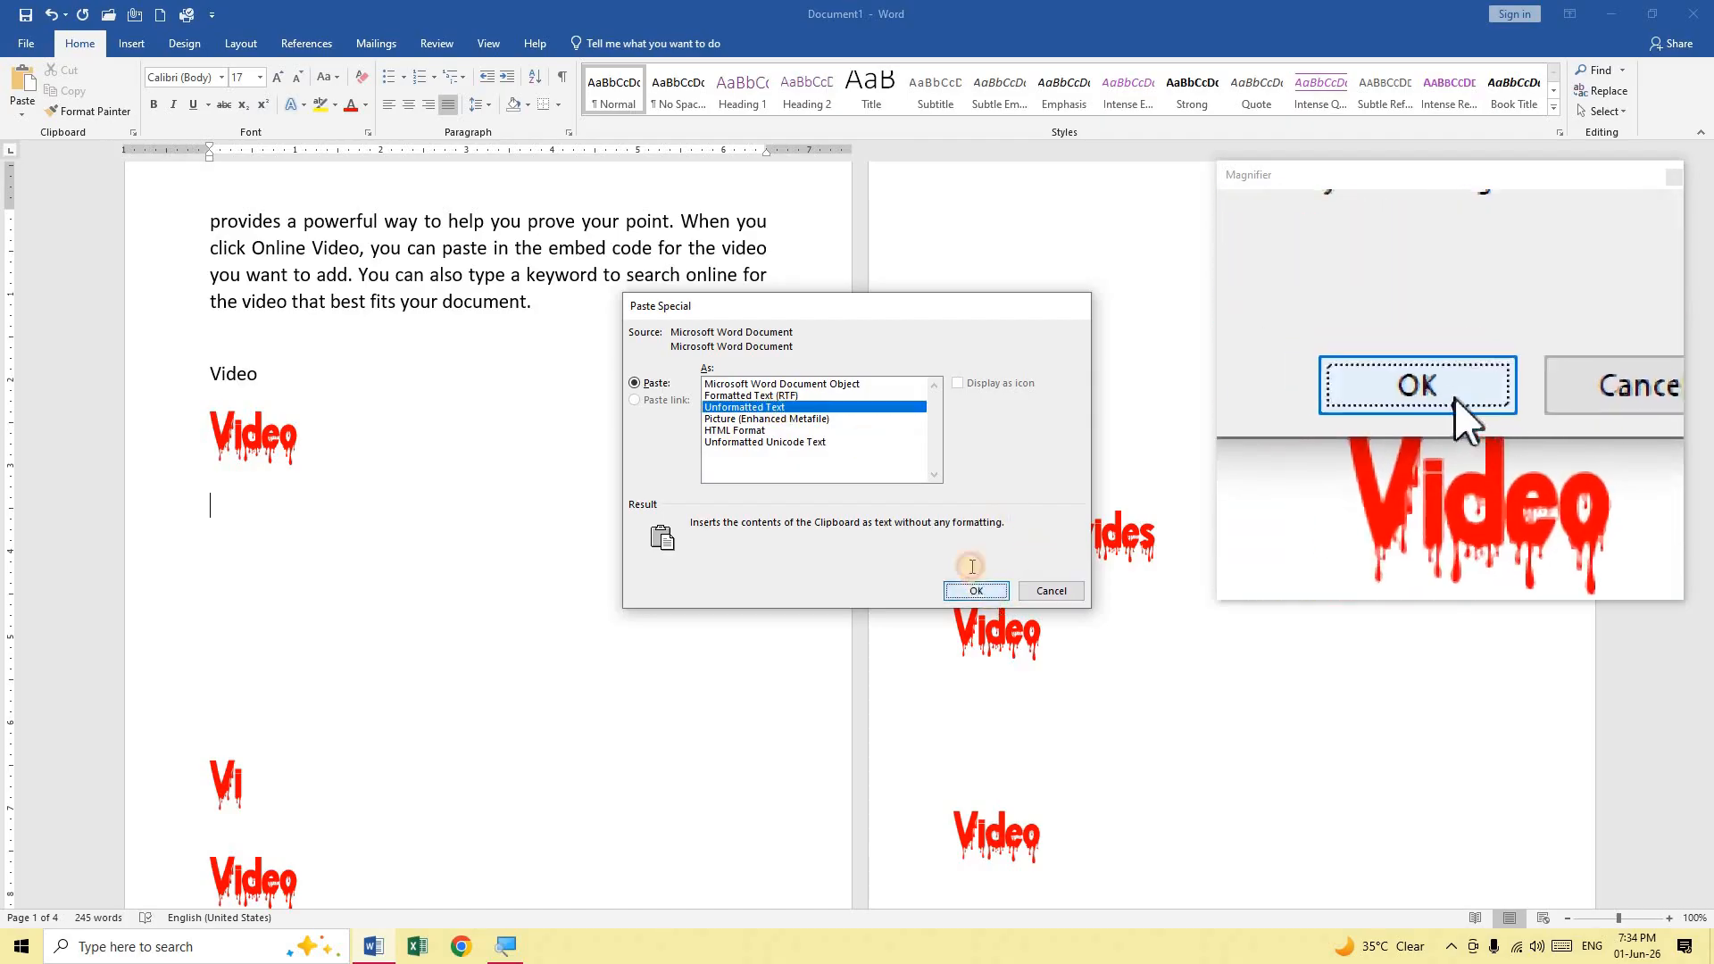
Step: Paste the copied word with Paste Special as a Microsoft Word Document Object after the second plain "Video"
left_click(29, 114)
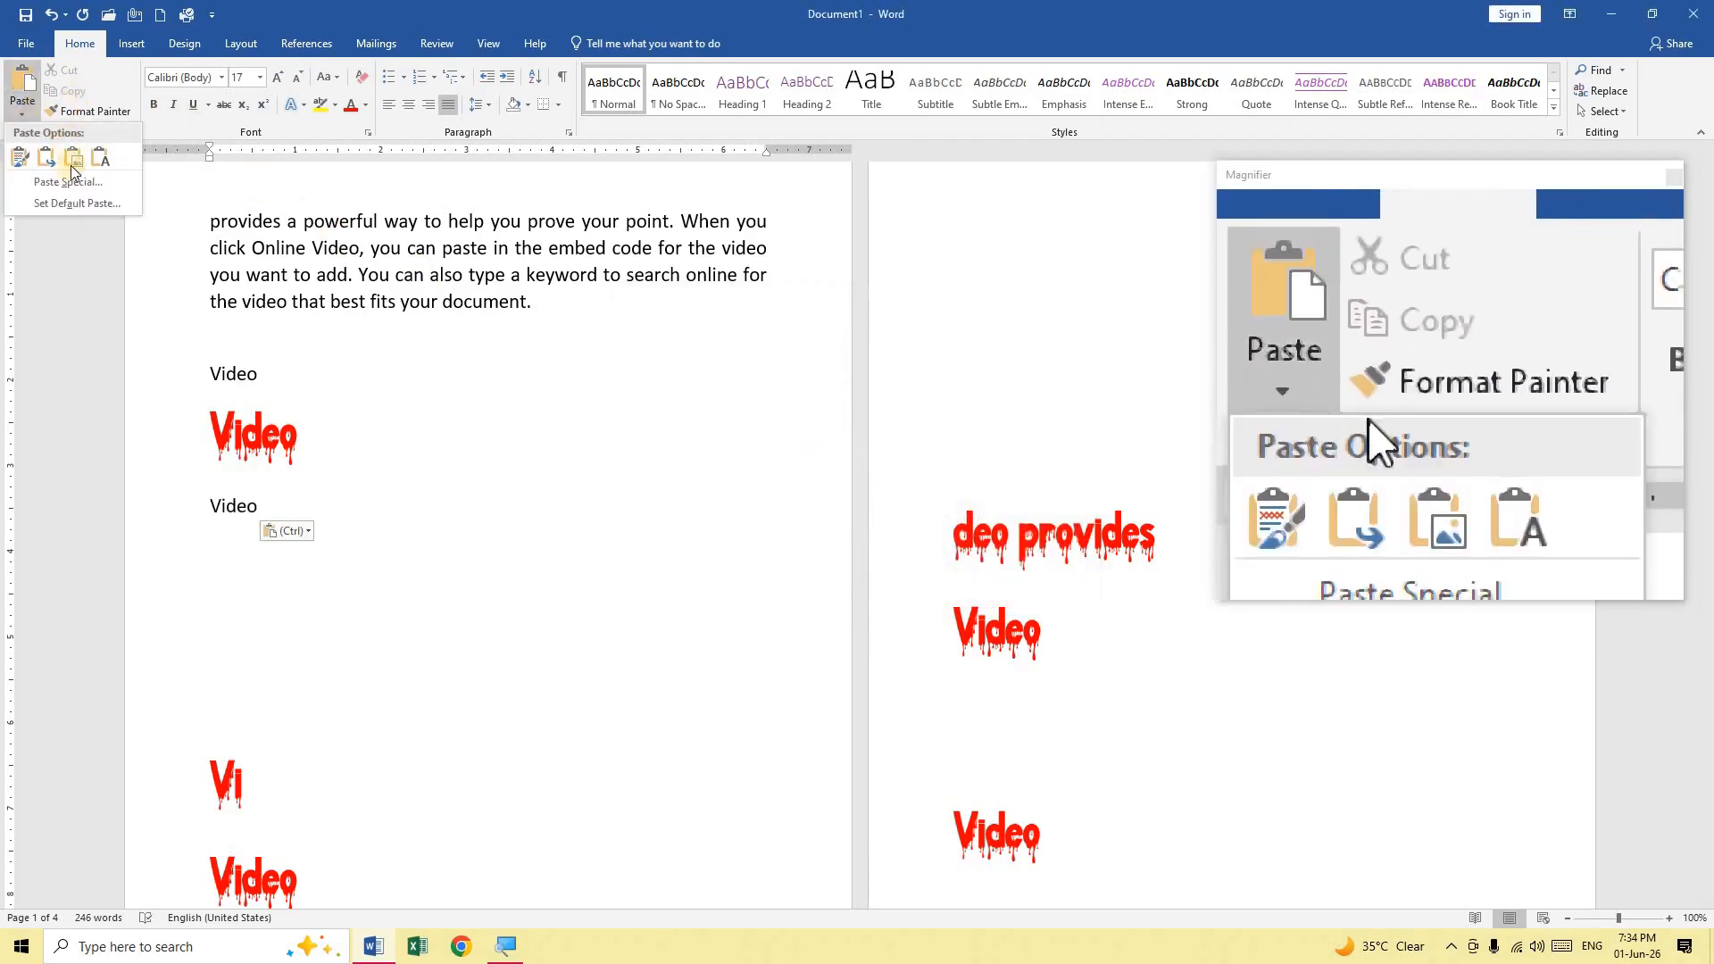
left_click(93, 182)
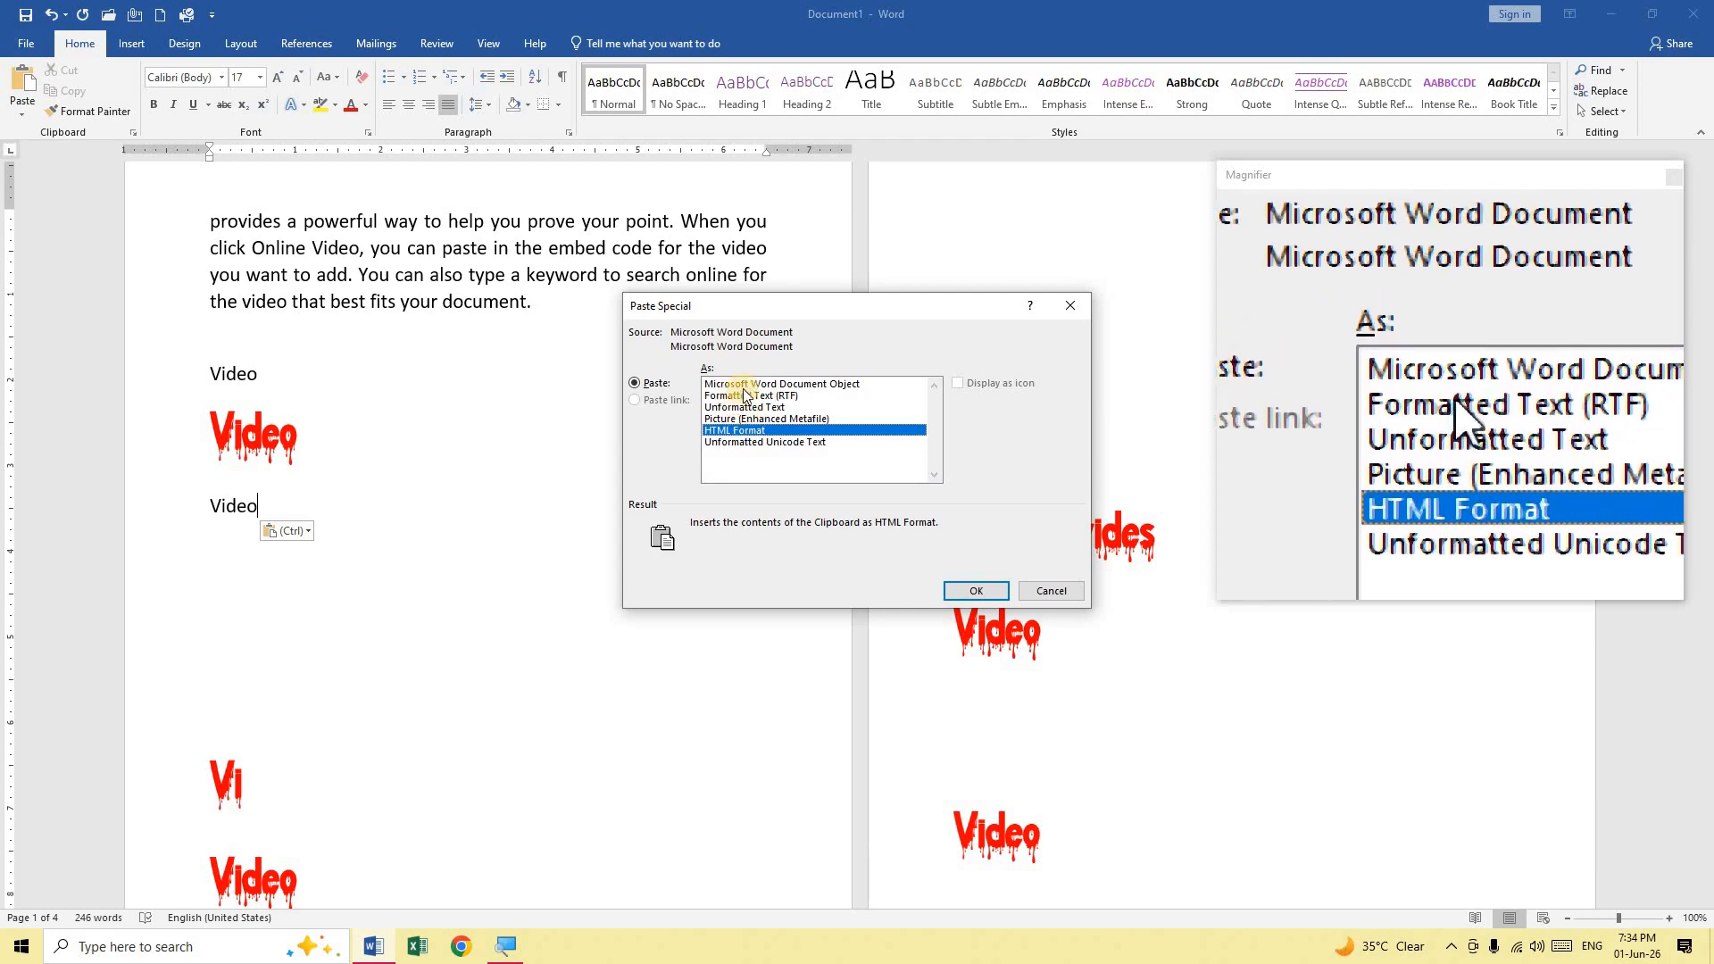
left_click(754, 385)
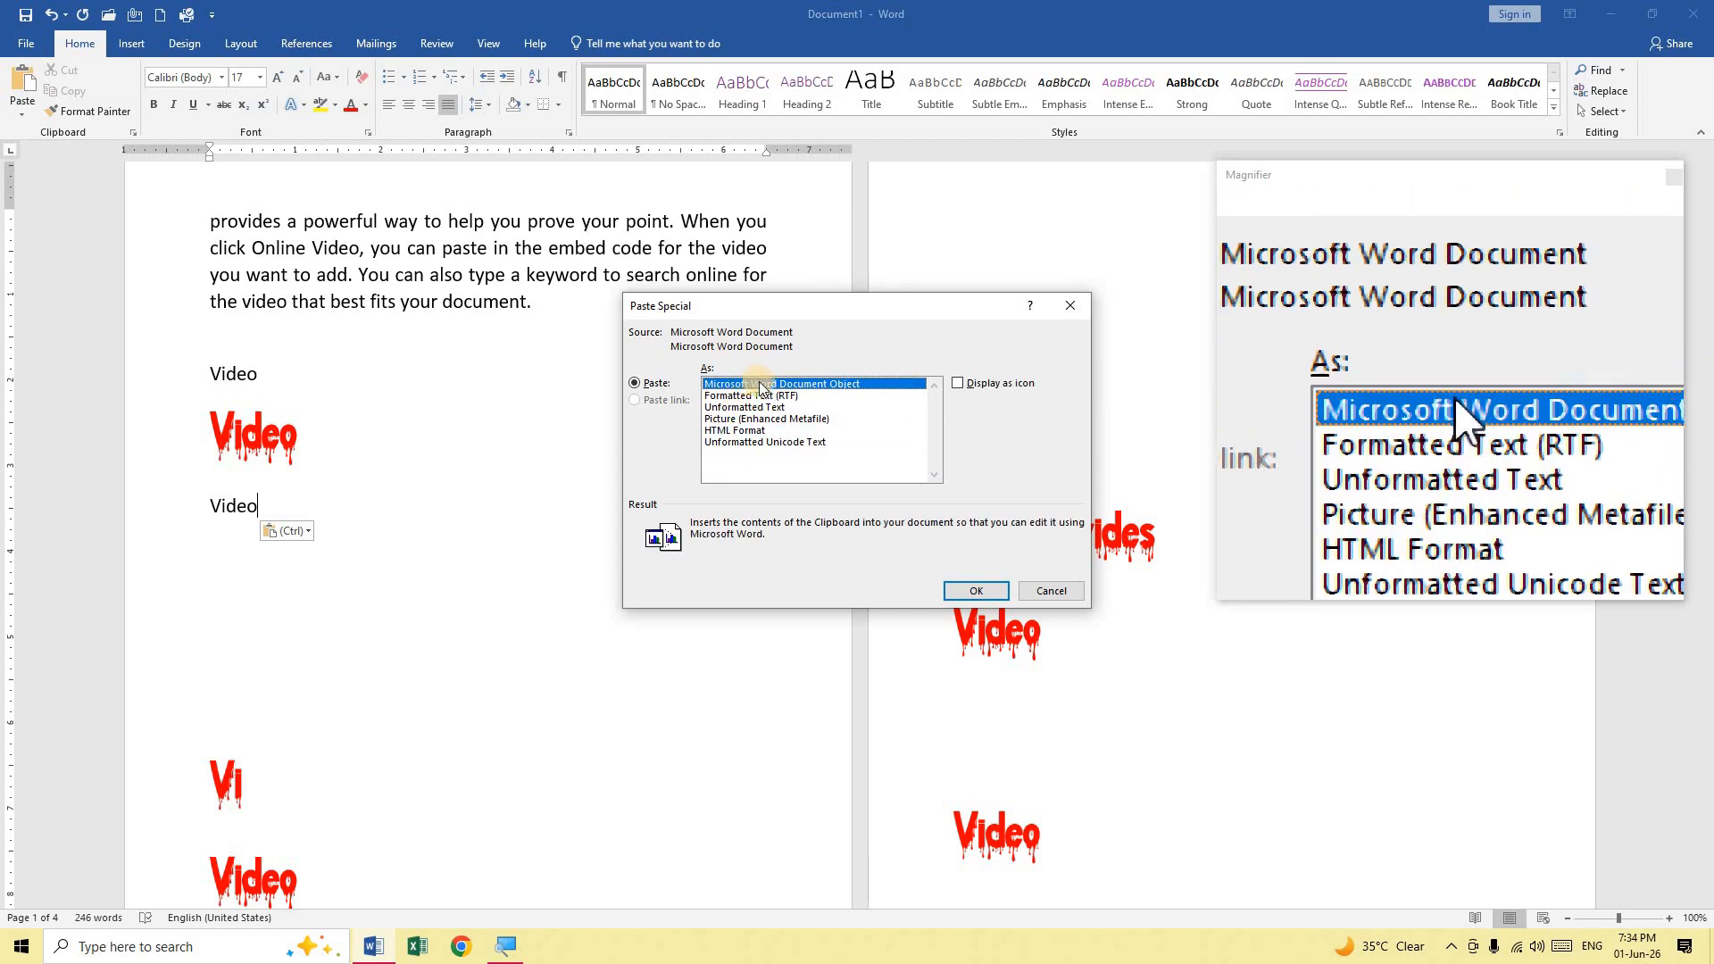
left_click(960, 590)
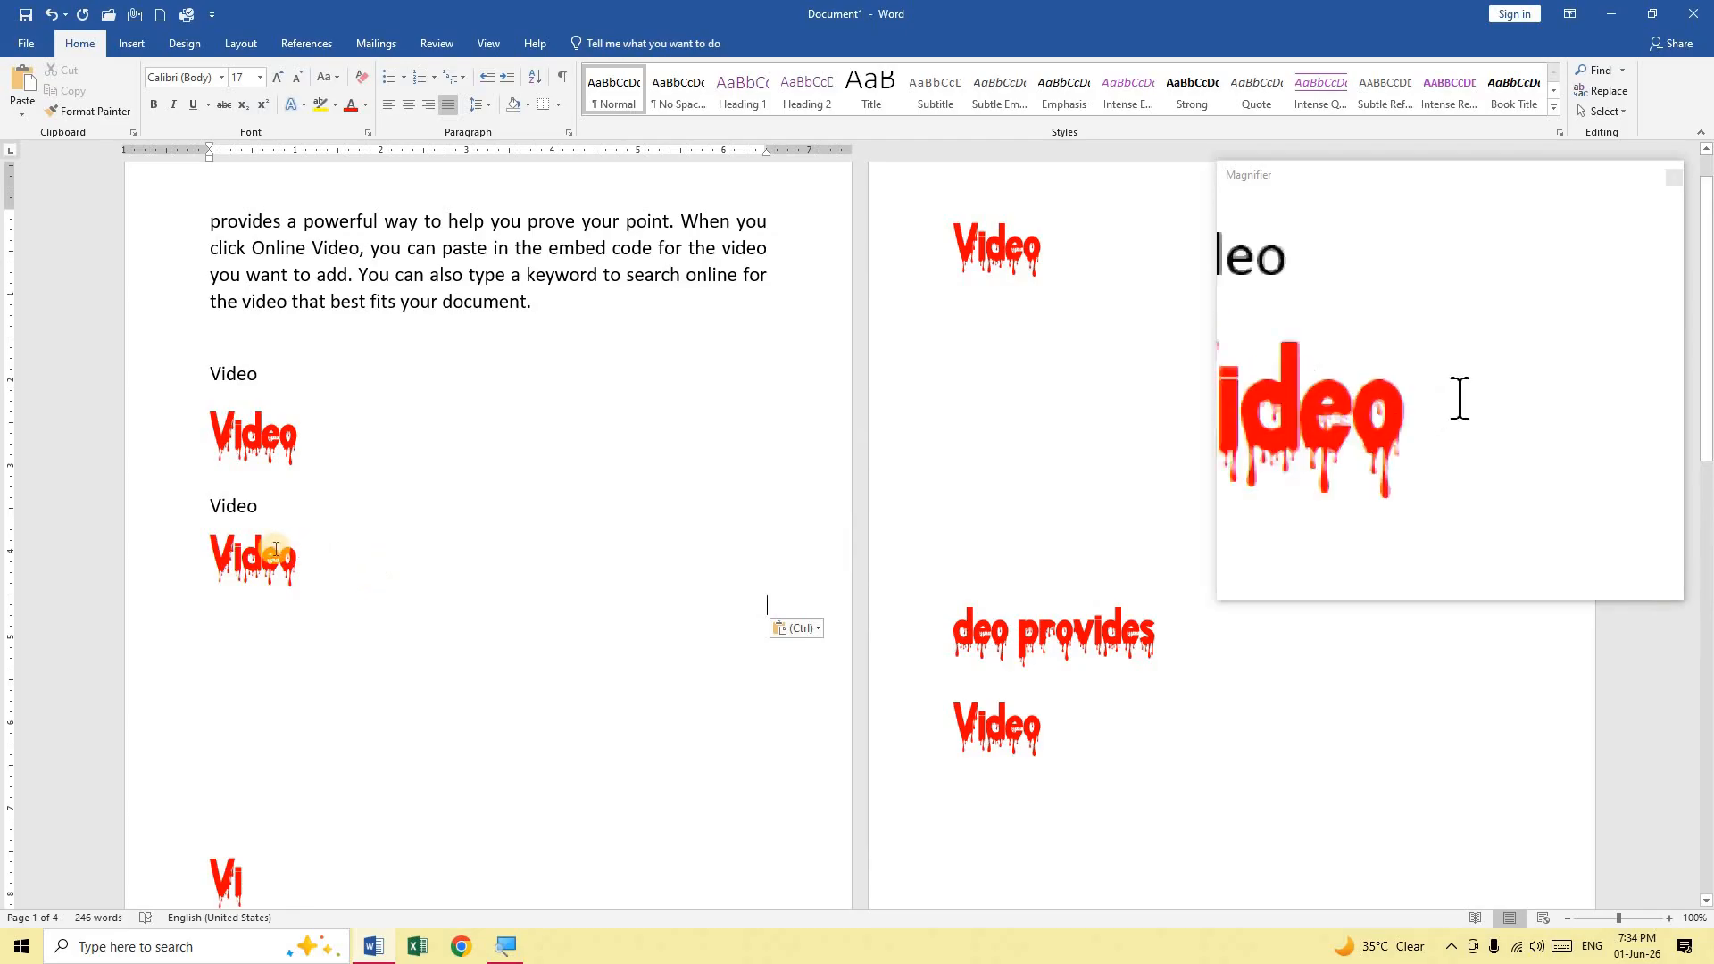
Step: Open the embedded "Video" document object in its own window and maximize that window
left_click(276, 558)
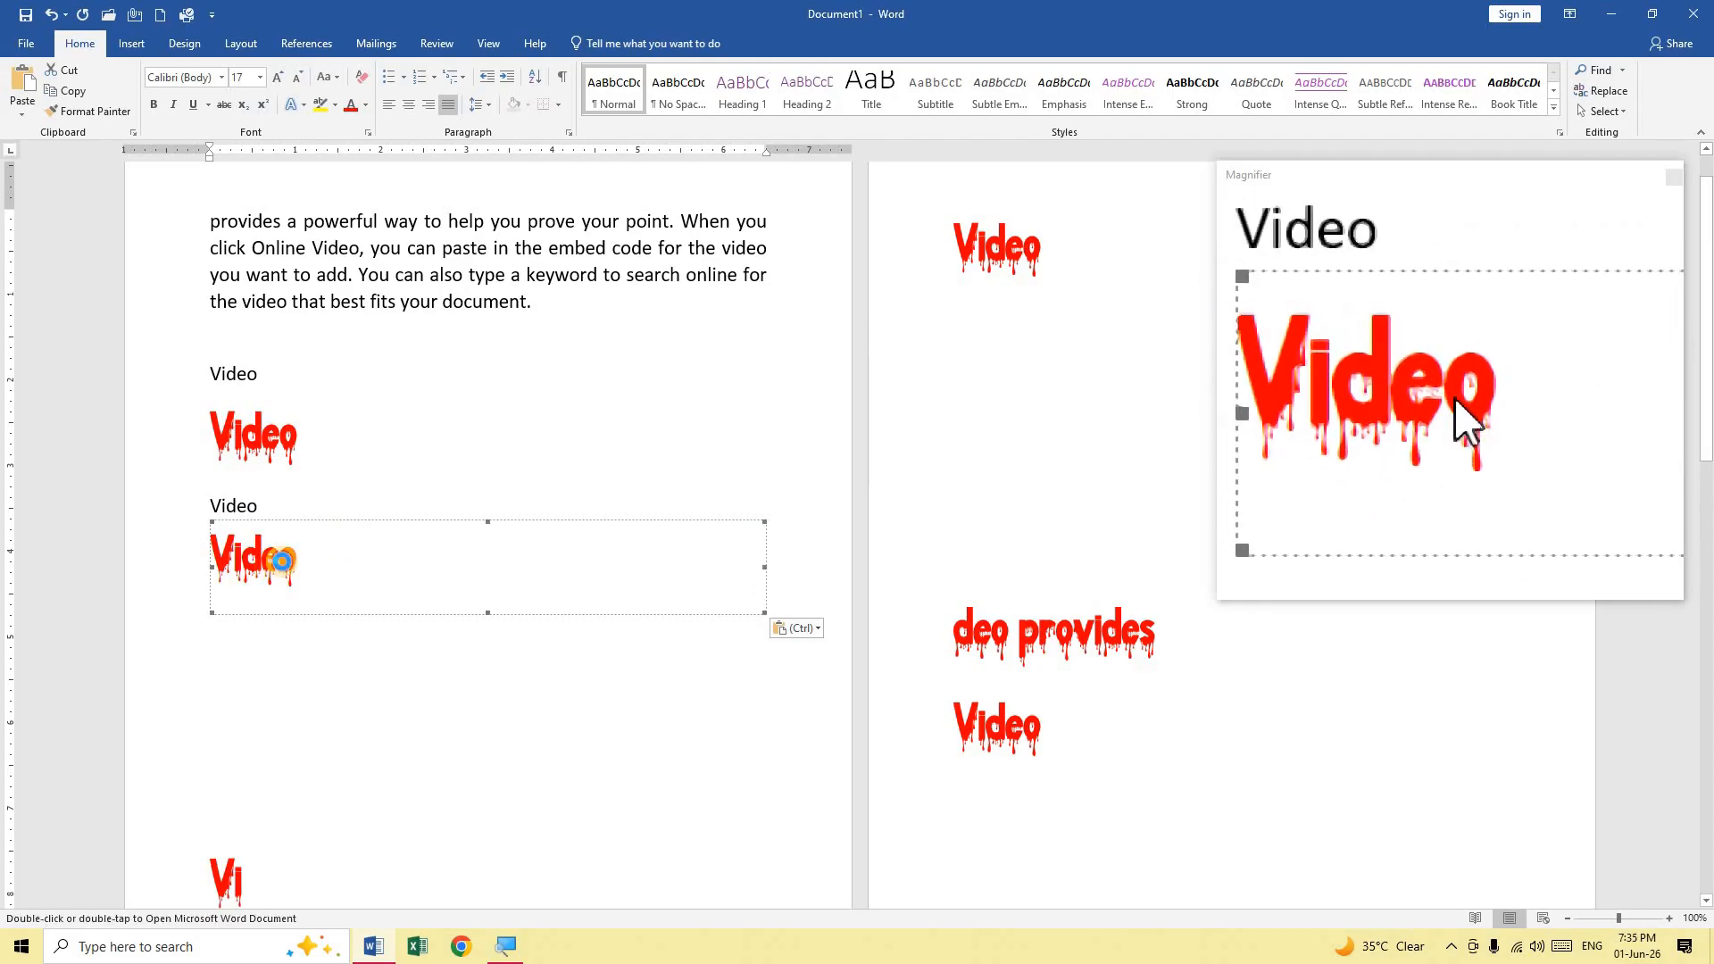
double_click(283, 560)
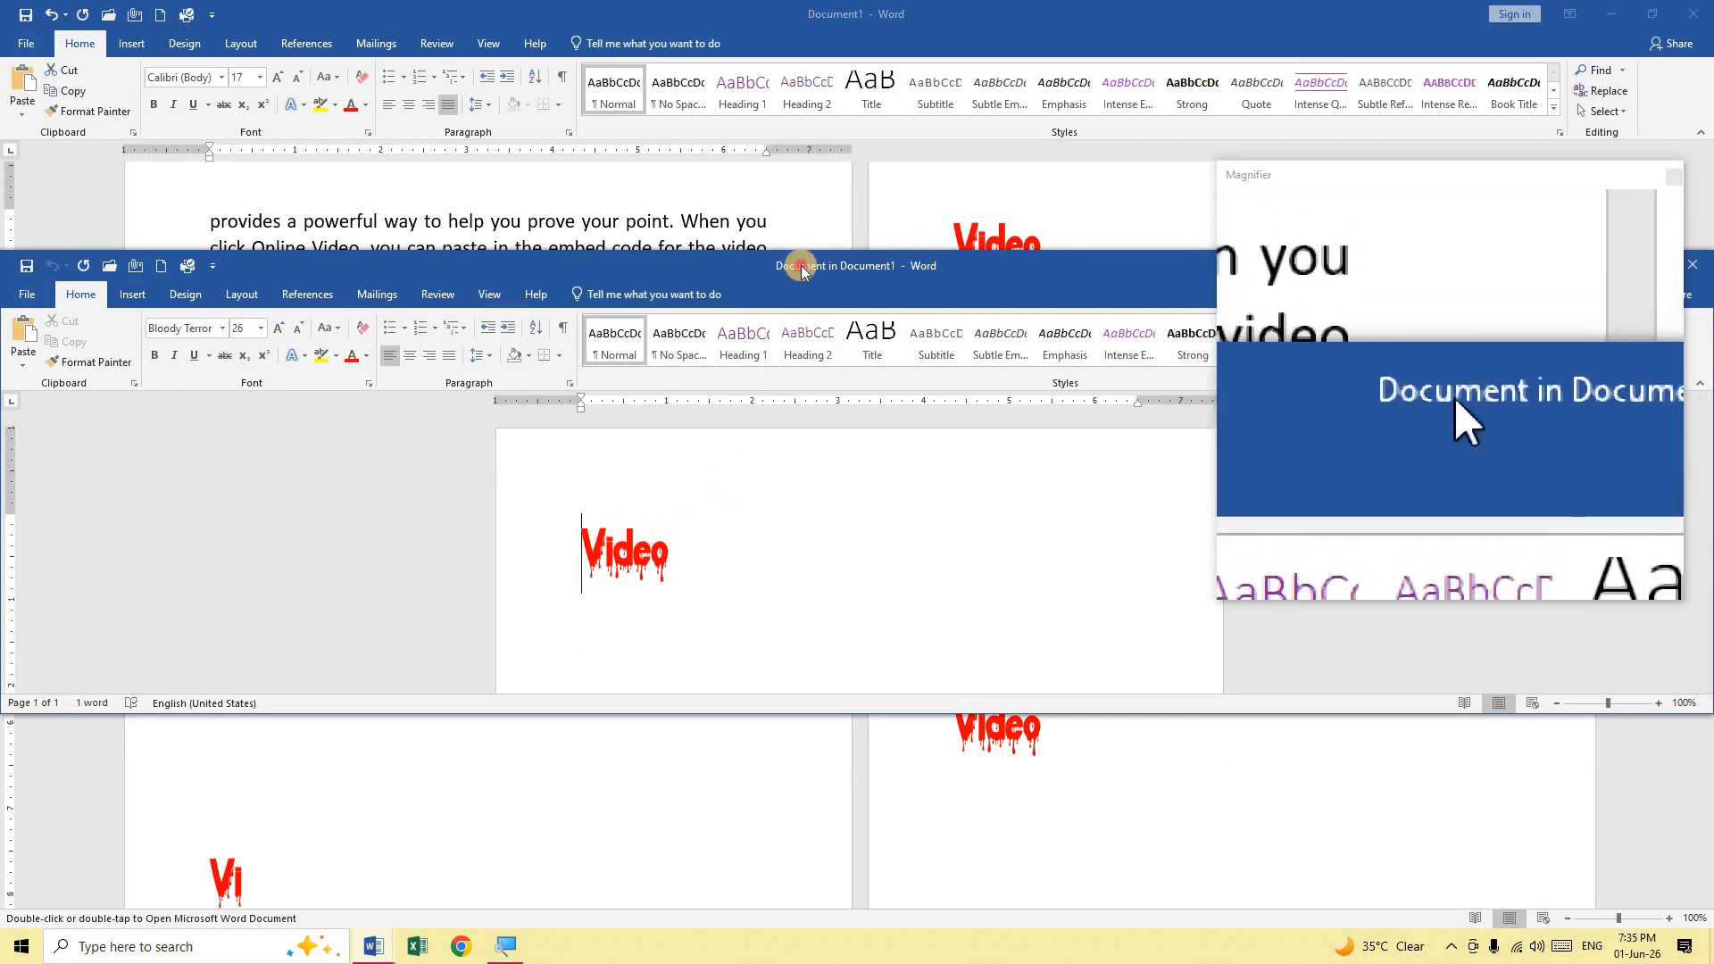
double_click(801, 265)
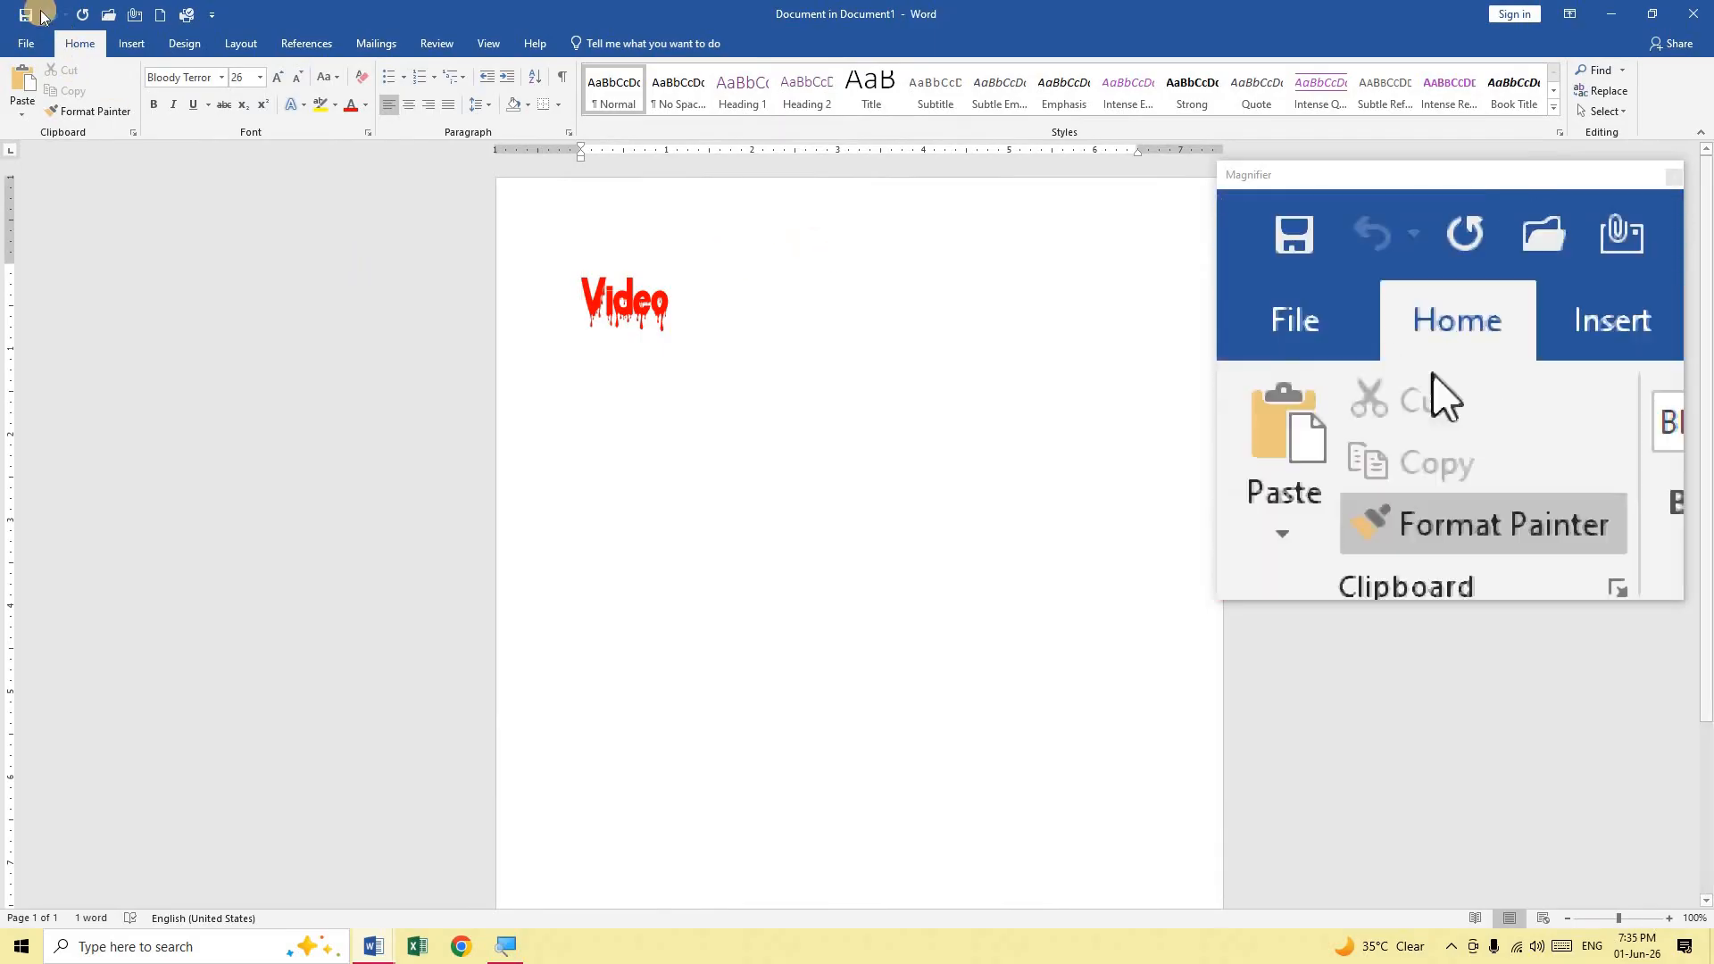
Step: Look through the paste options in the embedded document, restore its window size and close it
left_click(21, 115)
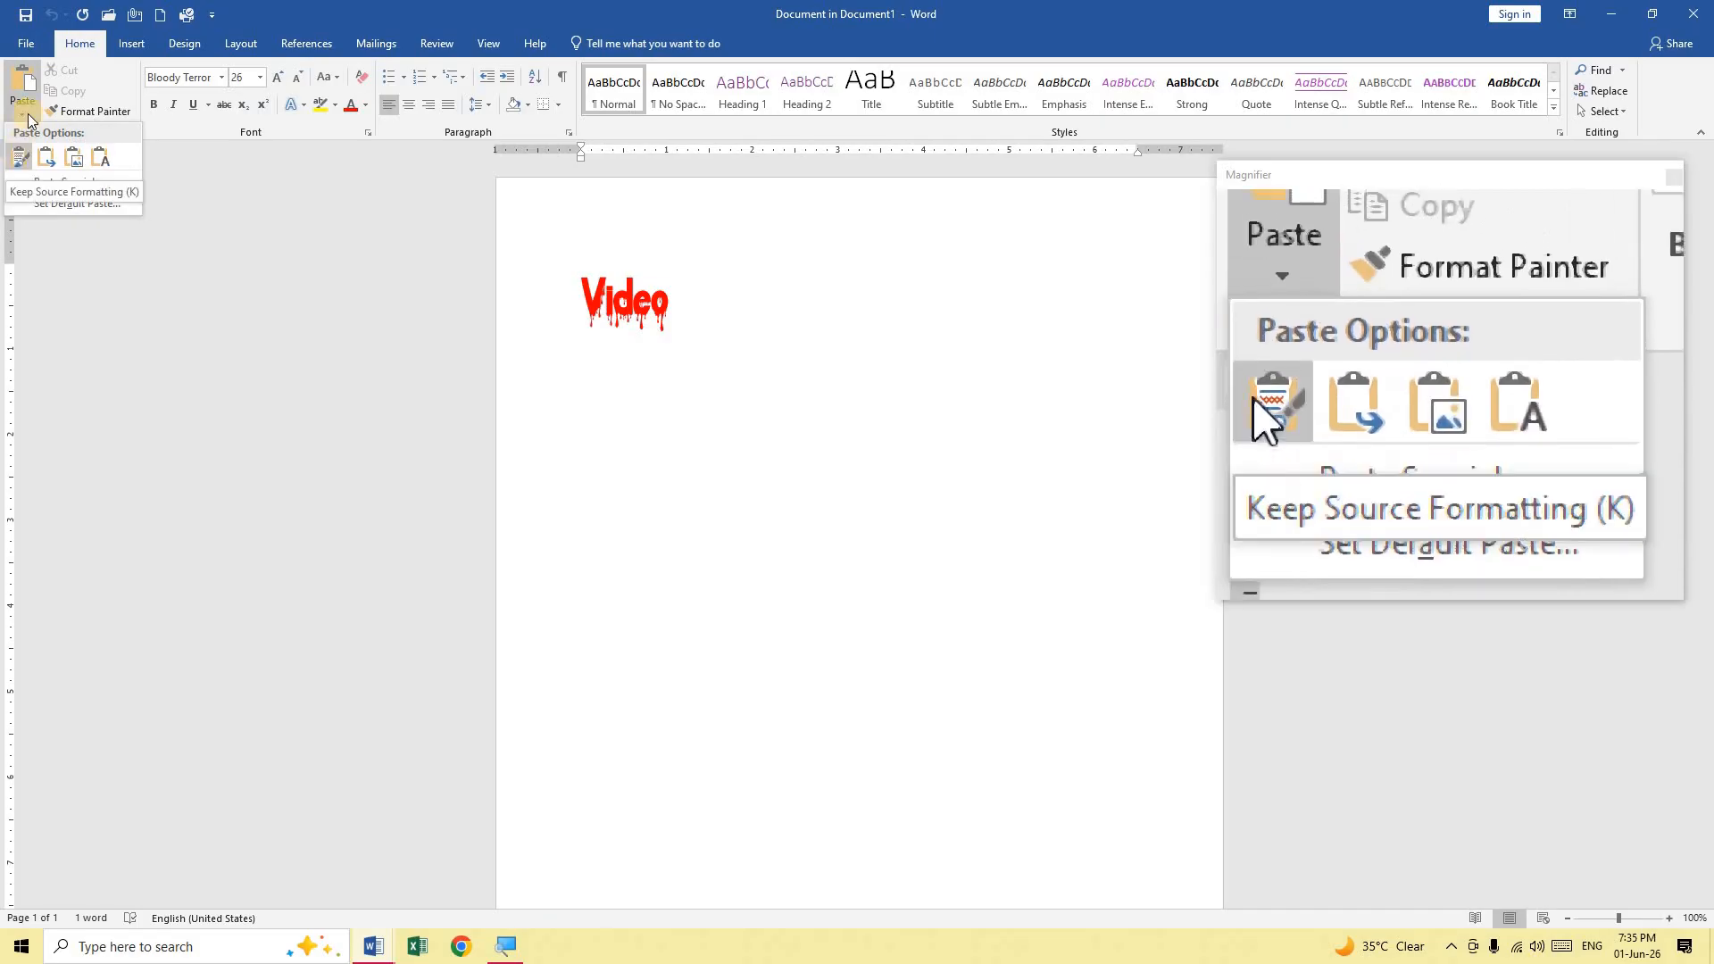
left_click(118, 70)
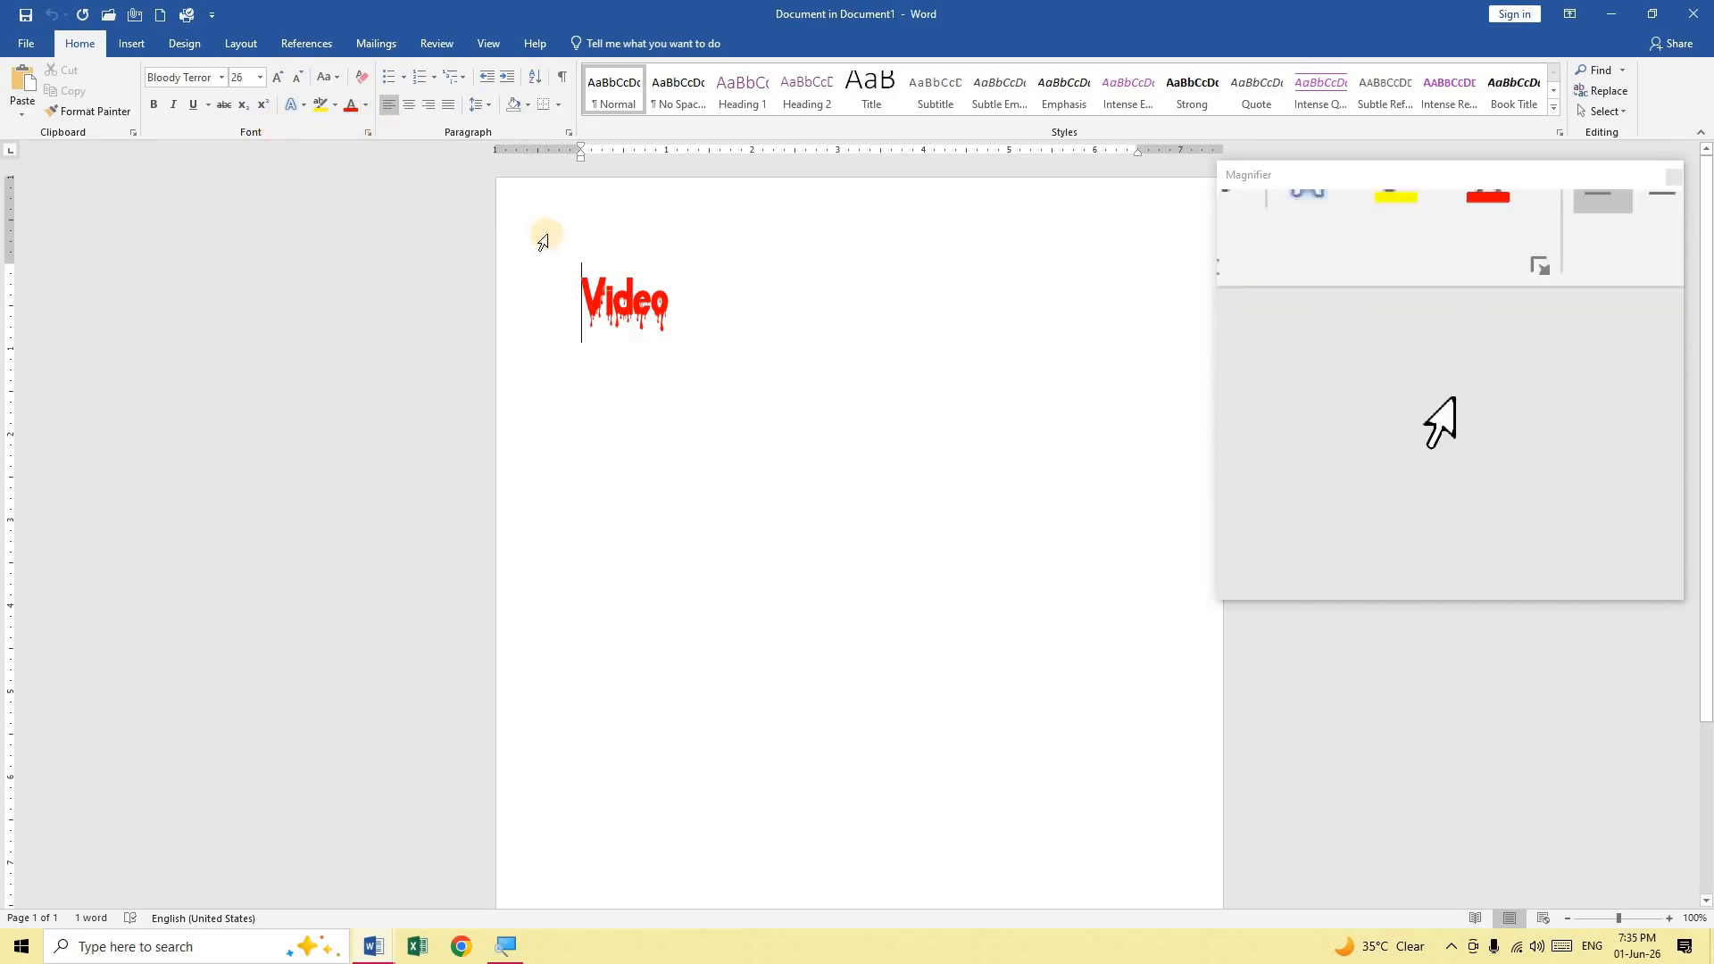
left_click(619, 293)
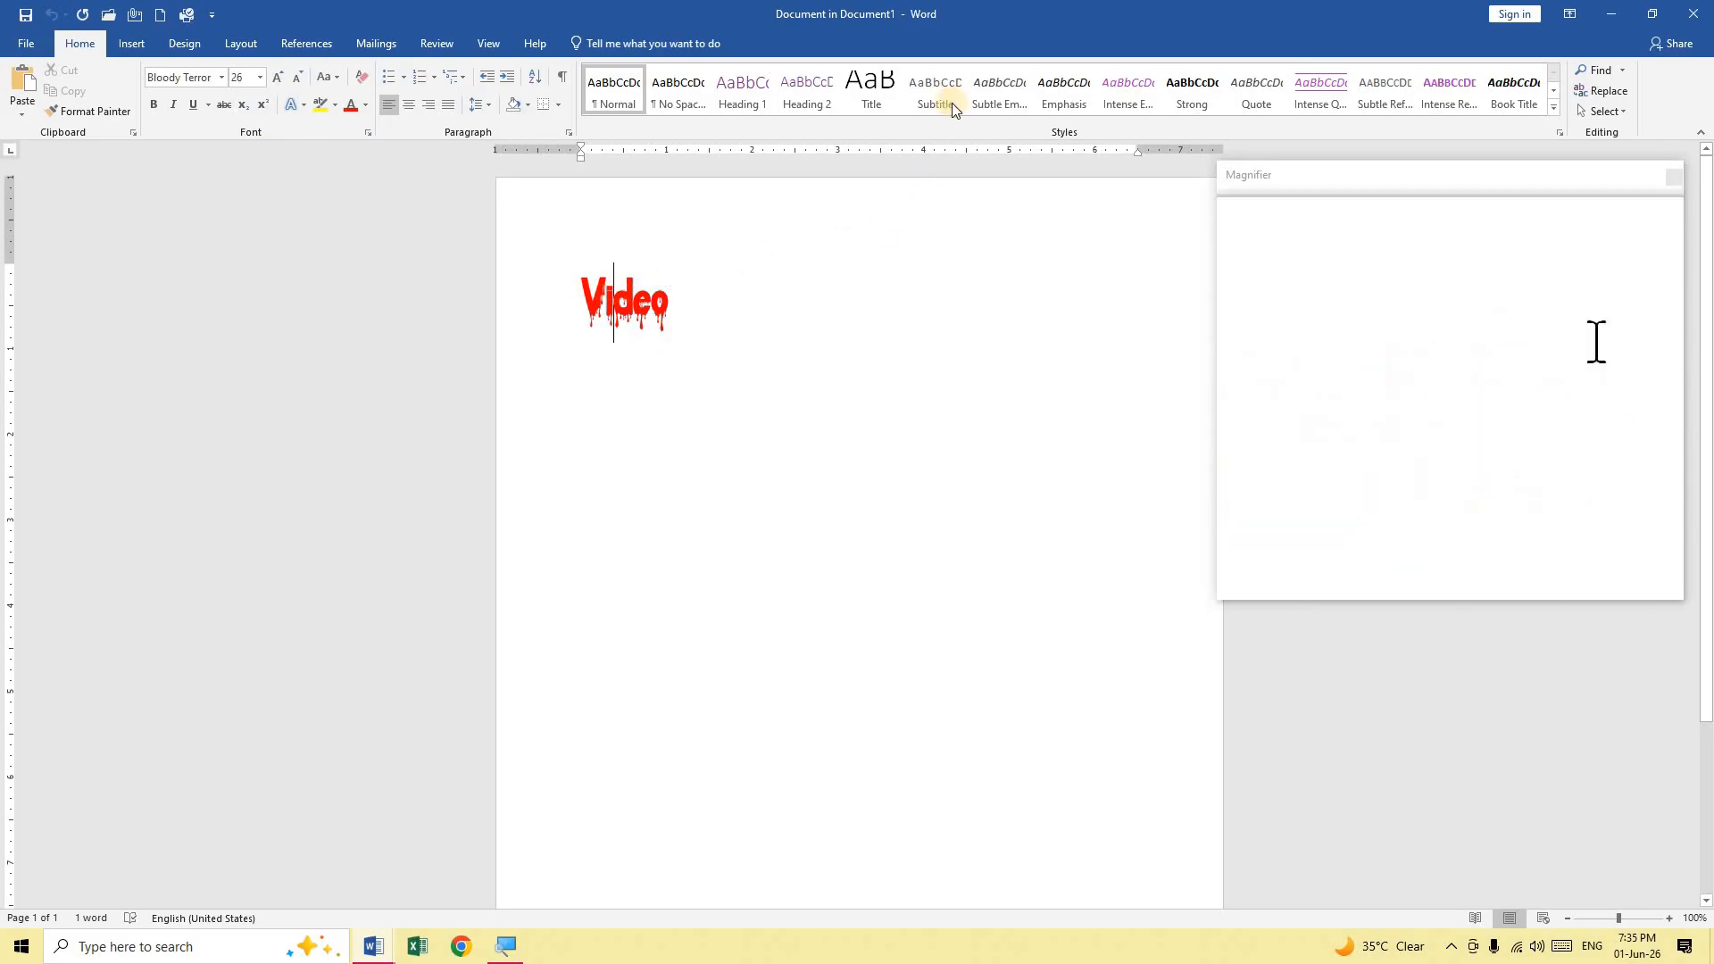
double_click(972, 24)
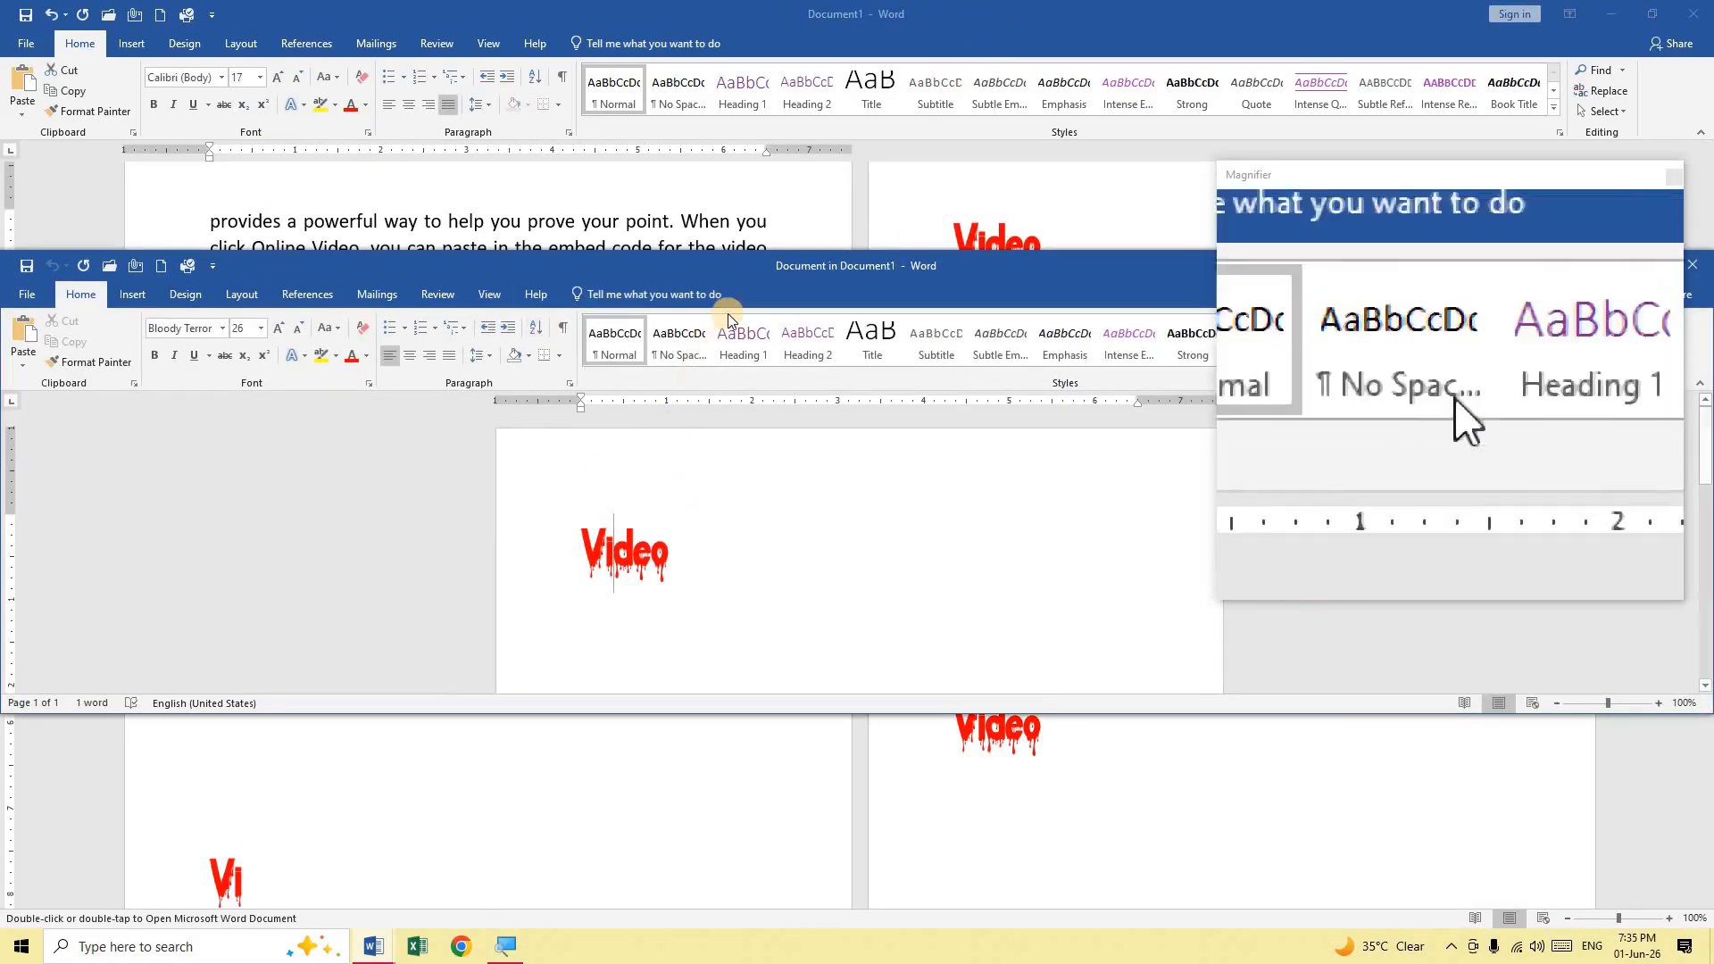
left_click_drag(705, 277, 134, 314)
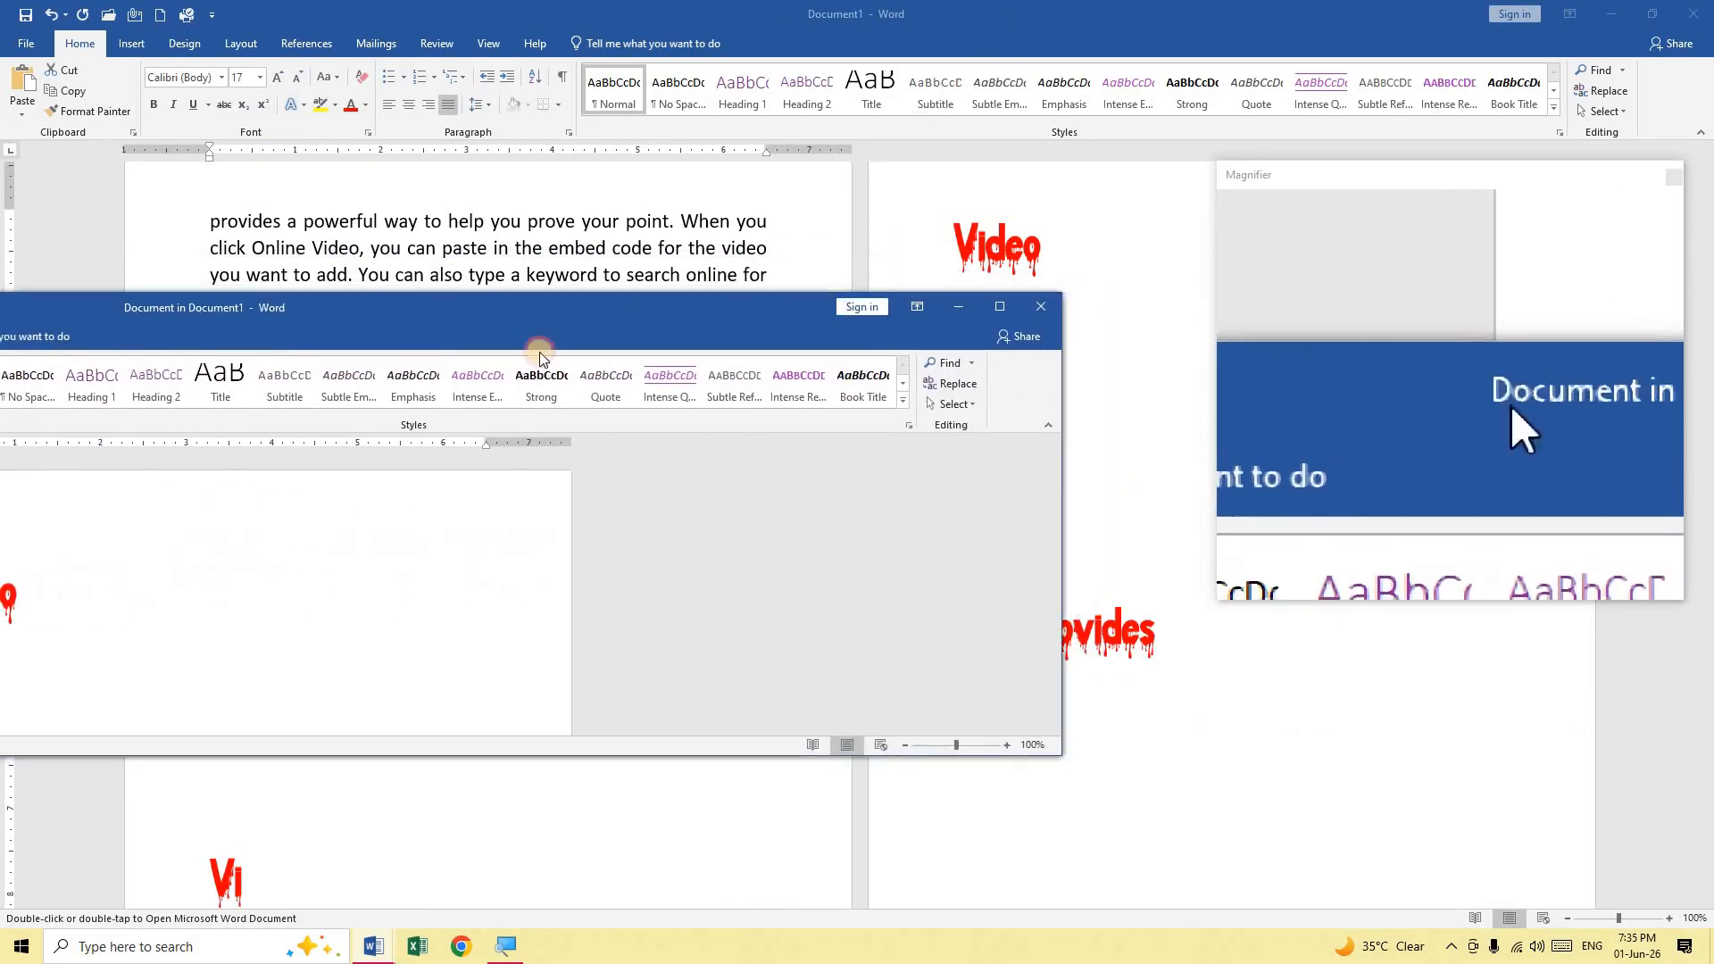
left_click(1033, 310)
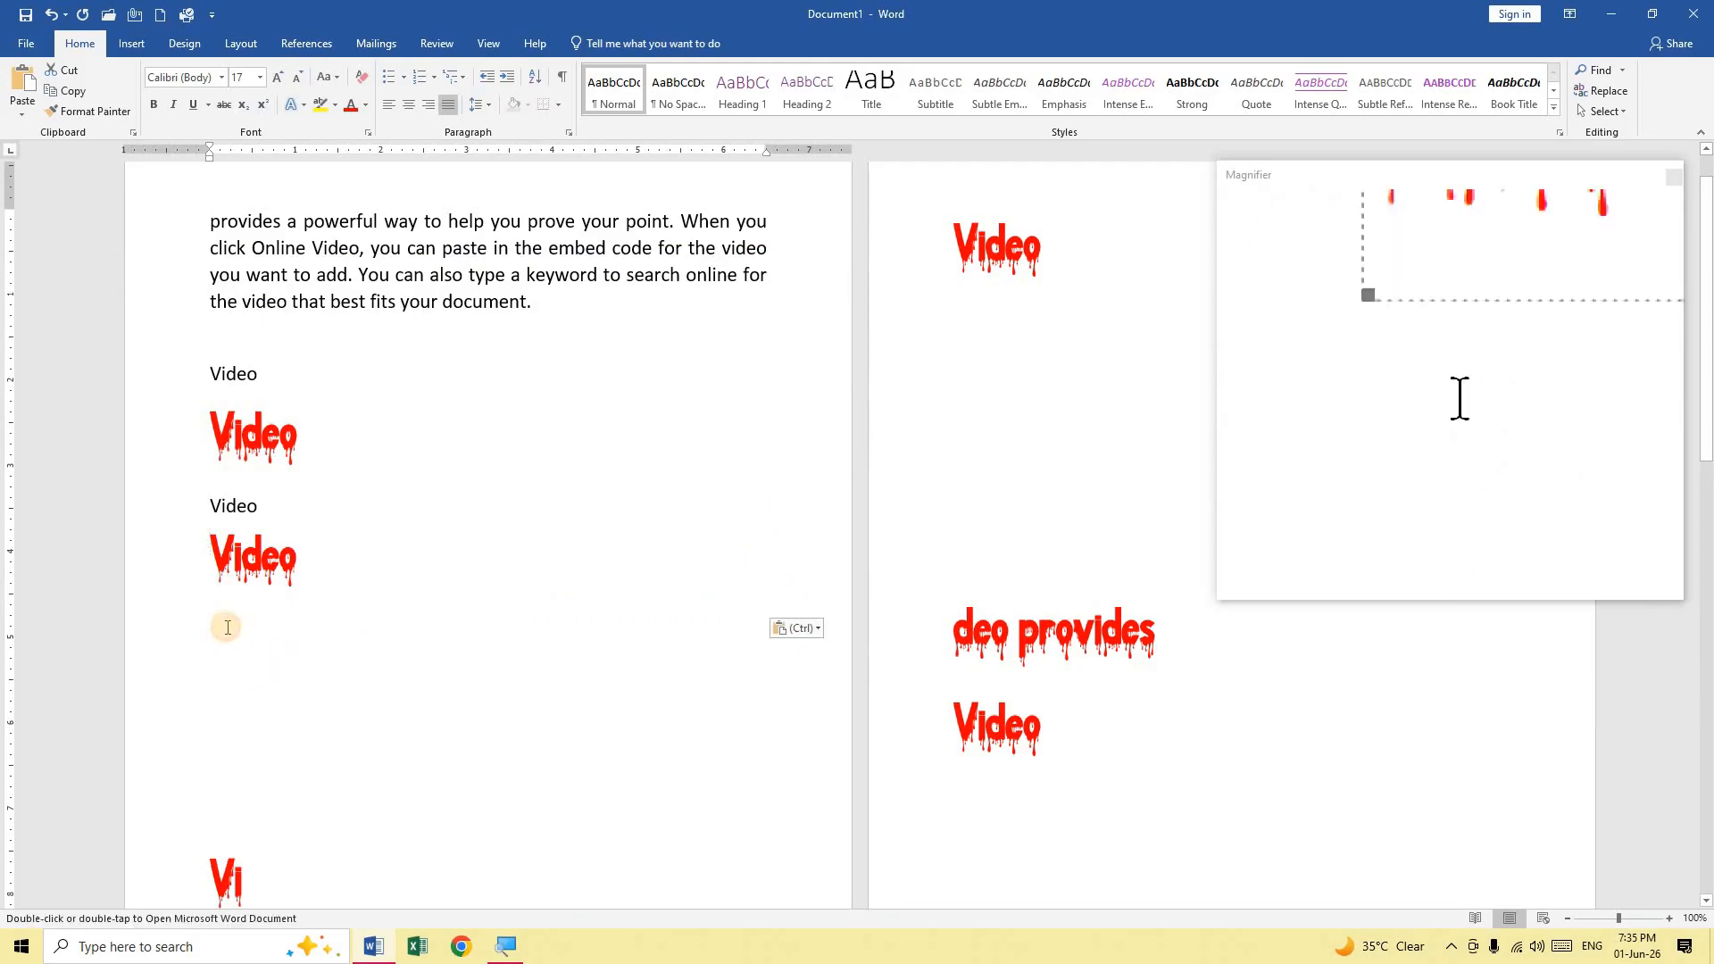
Step: Compare the embedded "Video" object, the red "Video" text line above it and the first paragraph by selecting each in turn
left_click(250, 563)
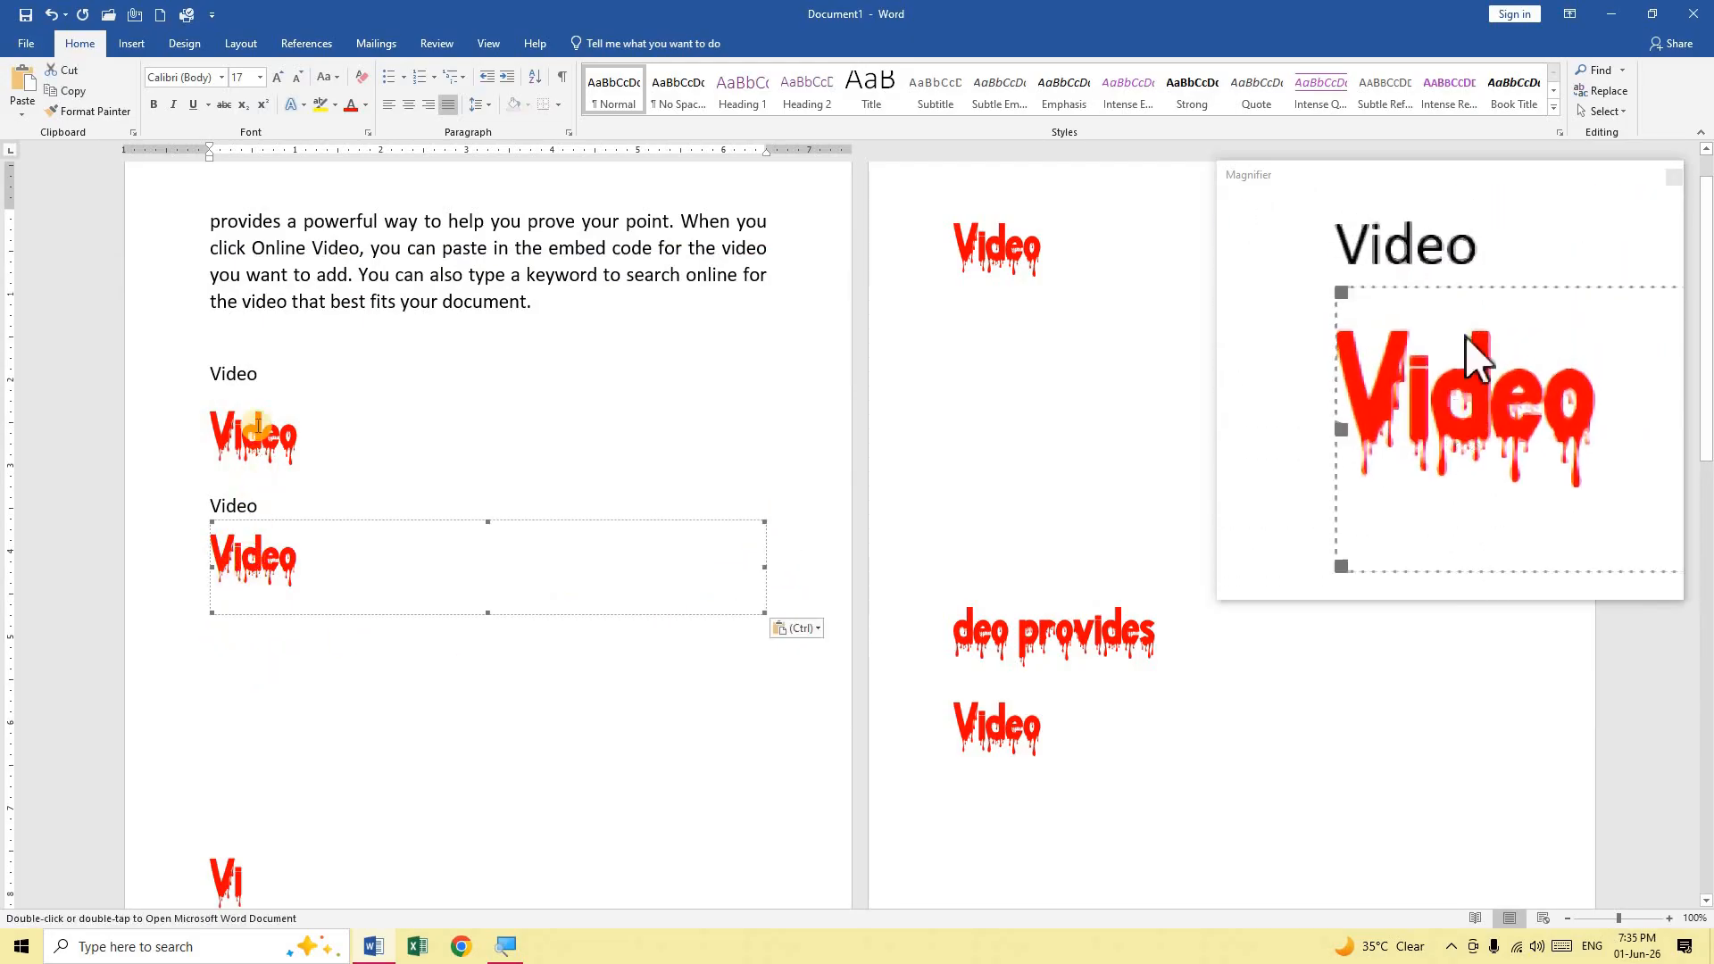
left_click(216, 337)
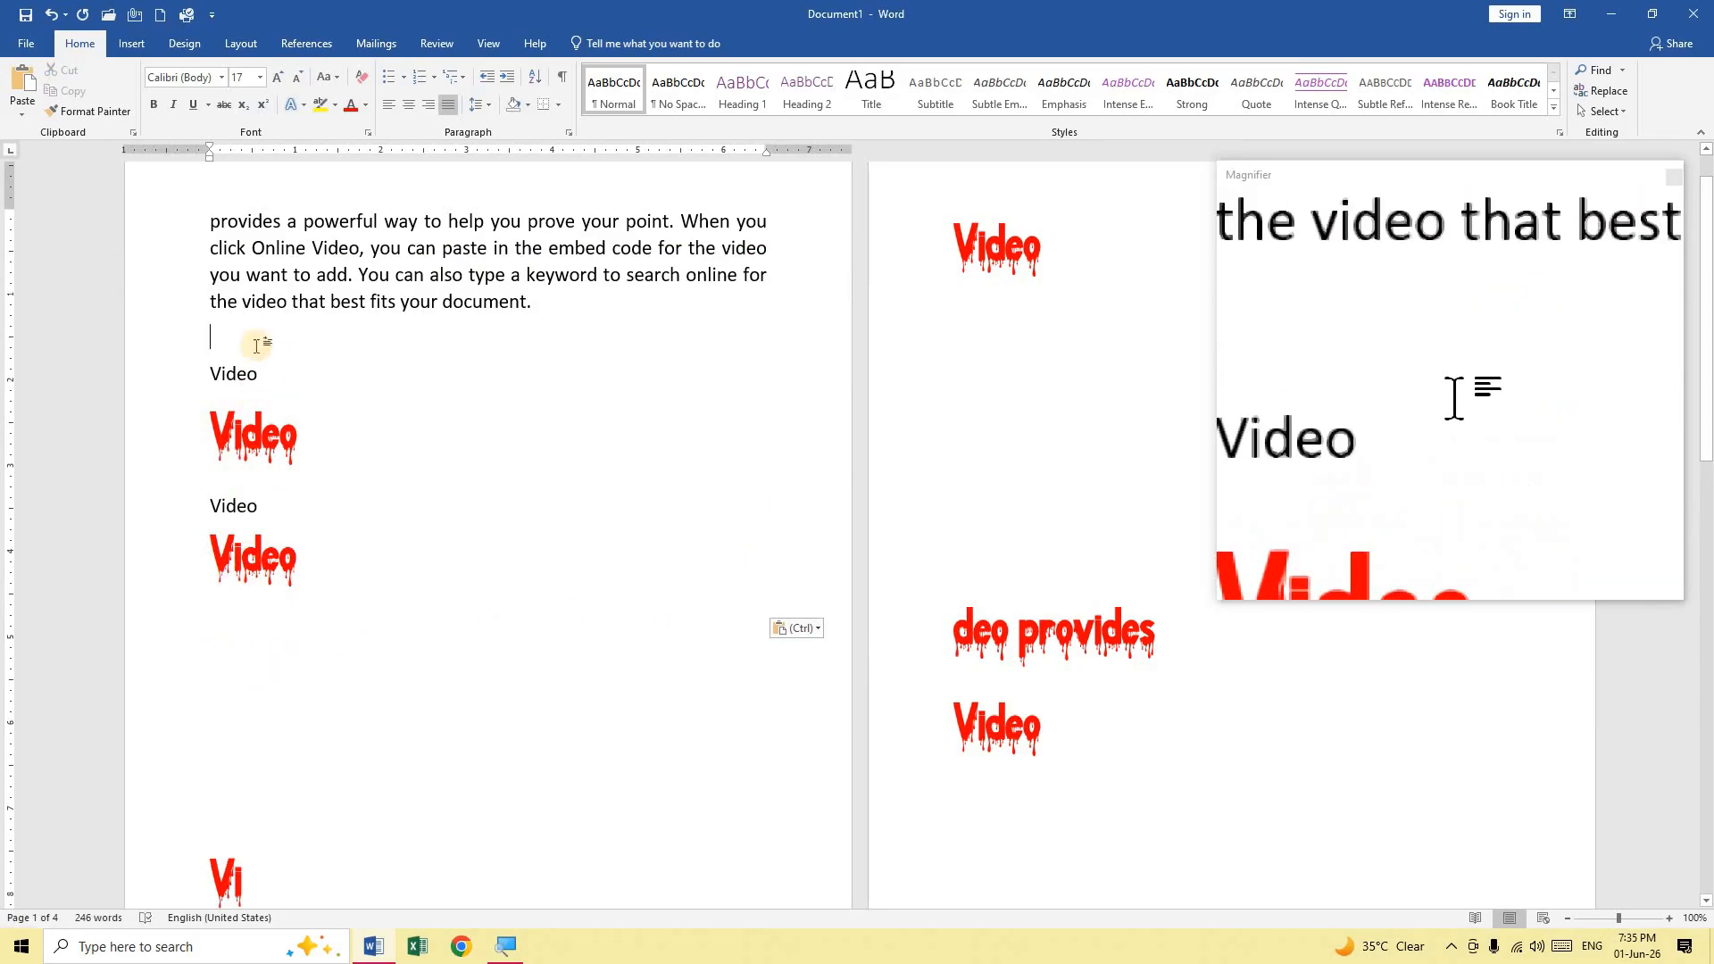
left_click(89, 110)
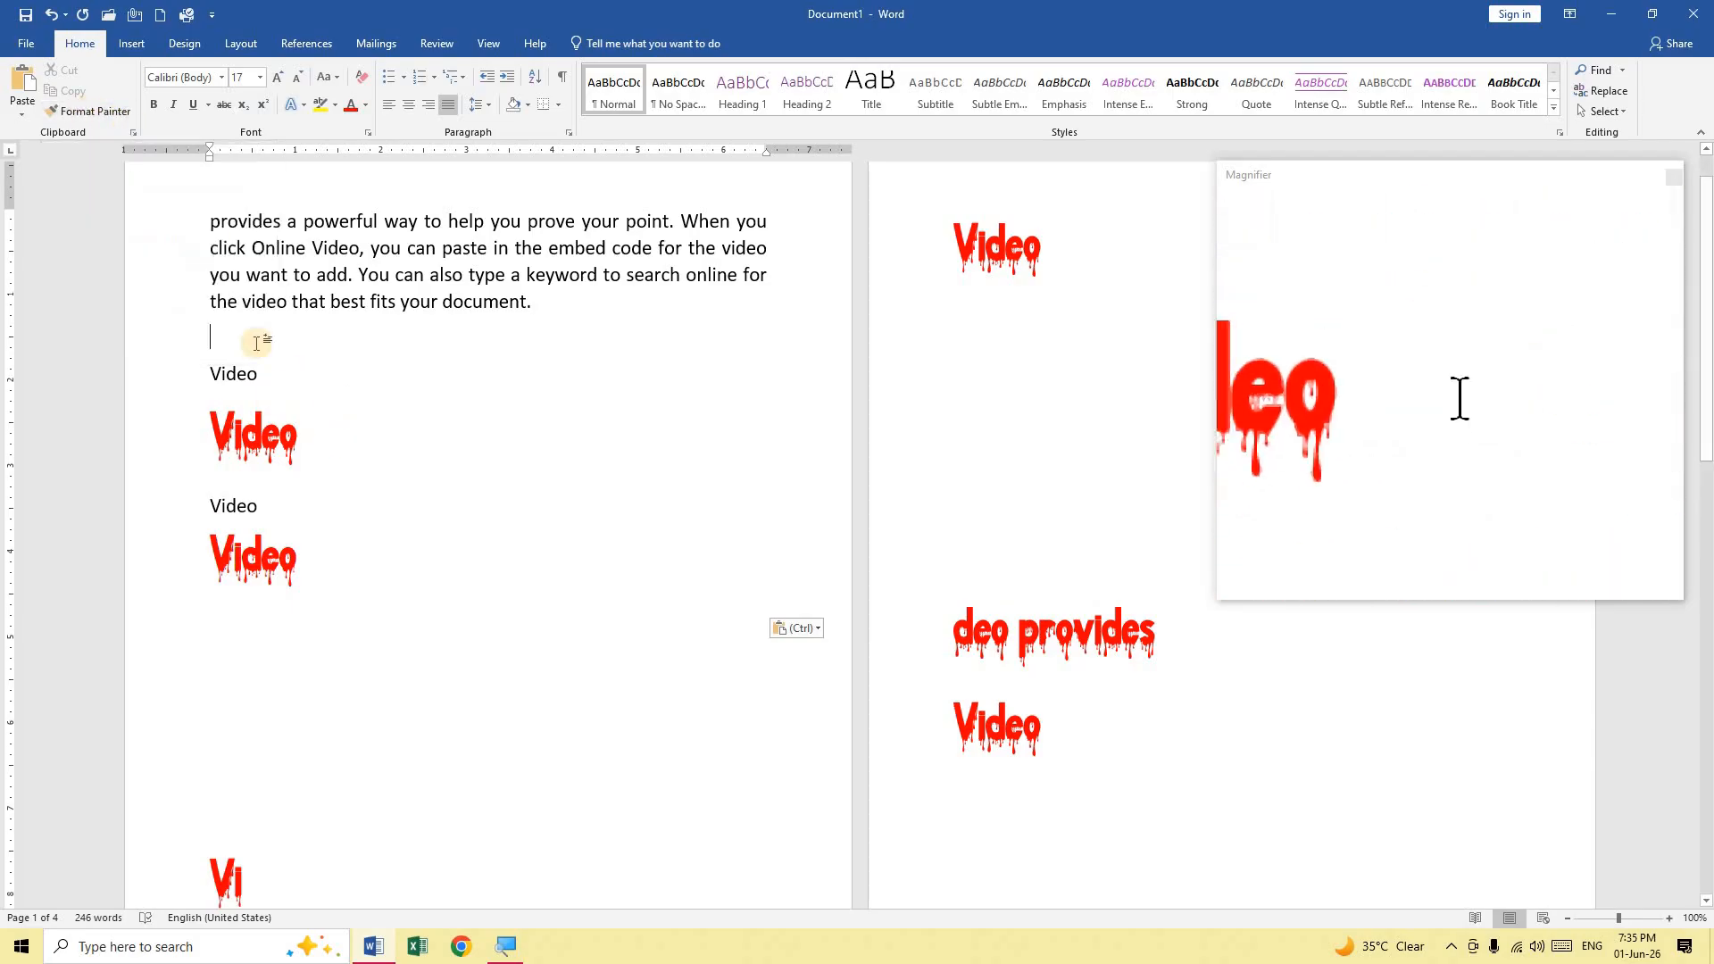
left_click(238, 438)
left_click_drag(239, 439, 199, 437)
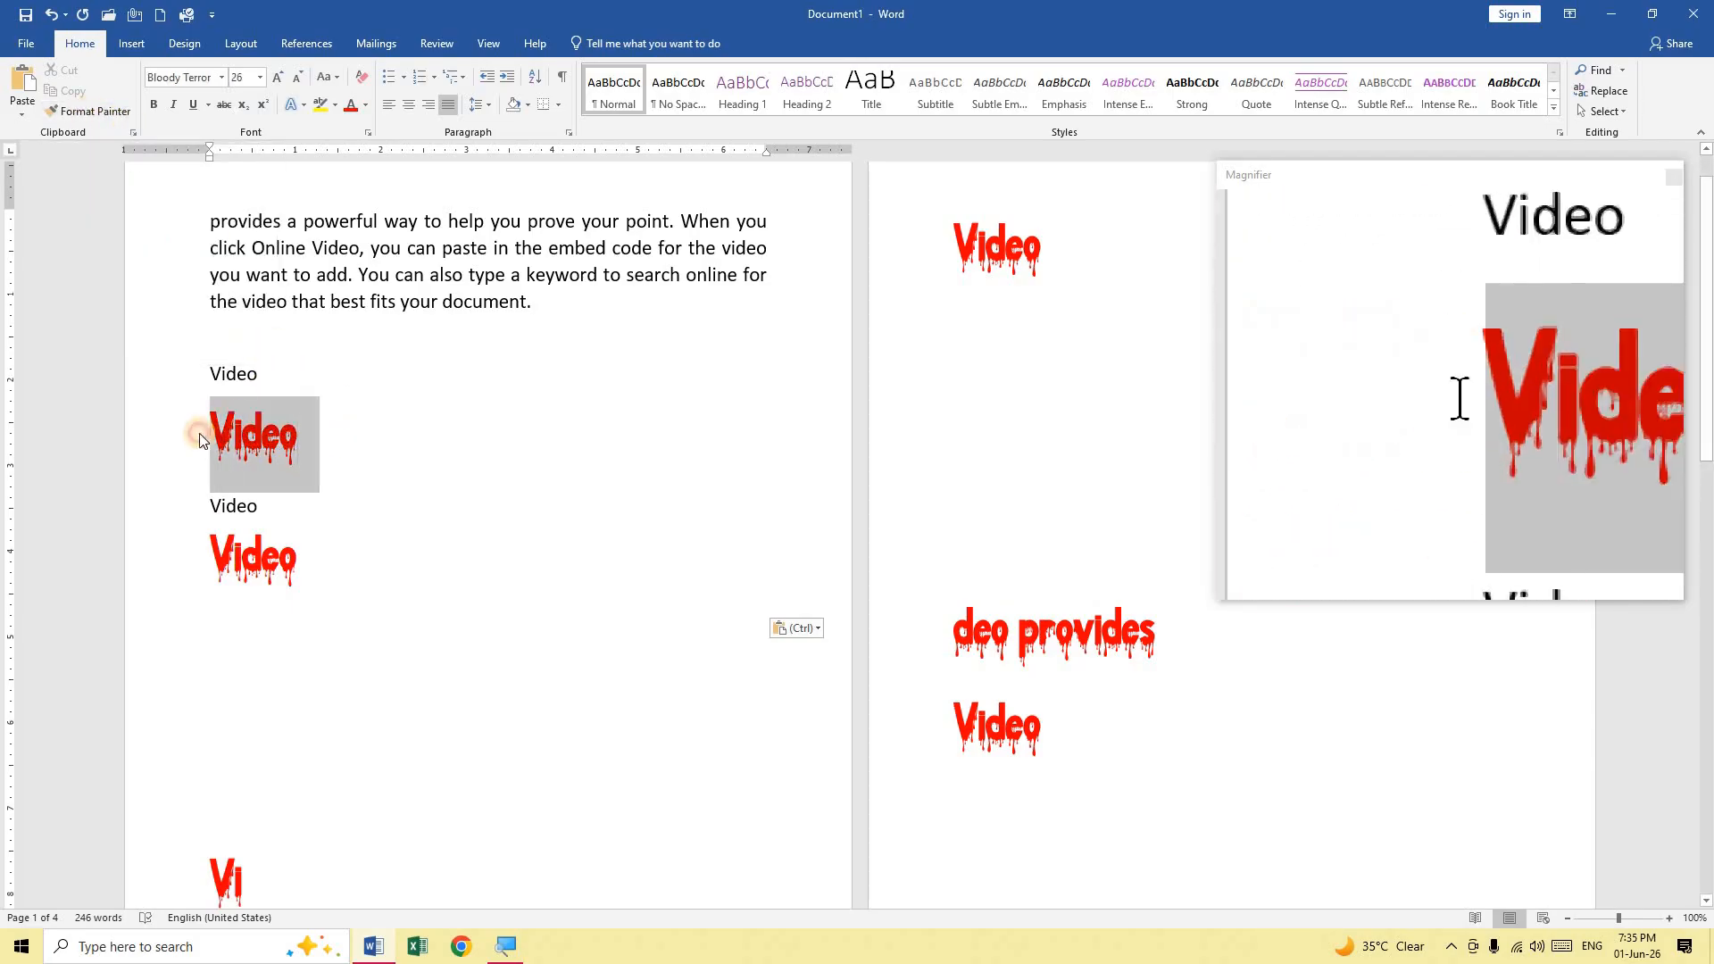
left_click_drag(288, 222, 534, 301)
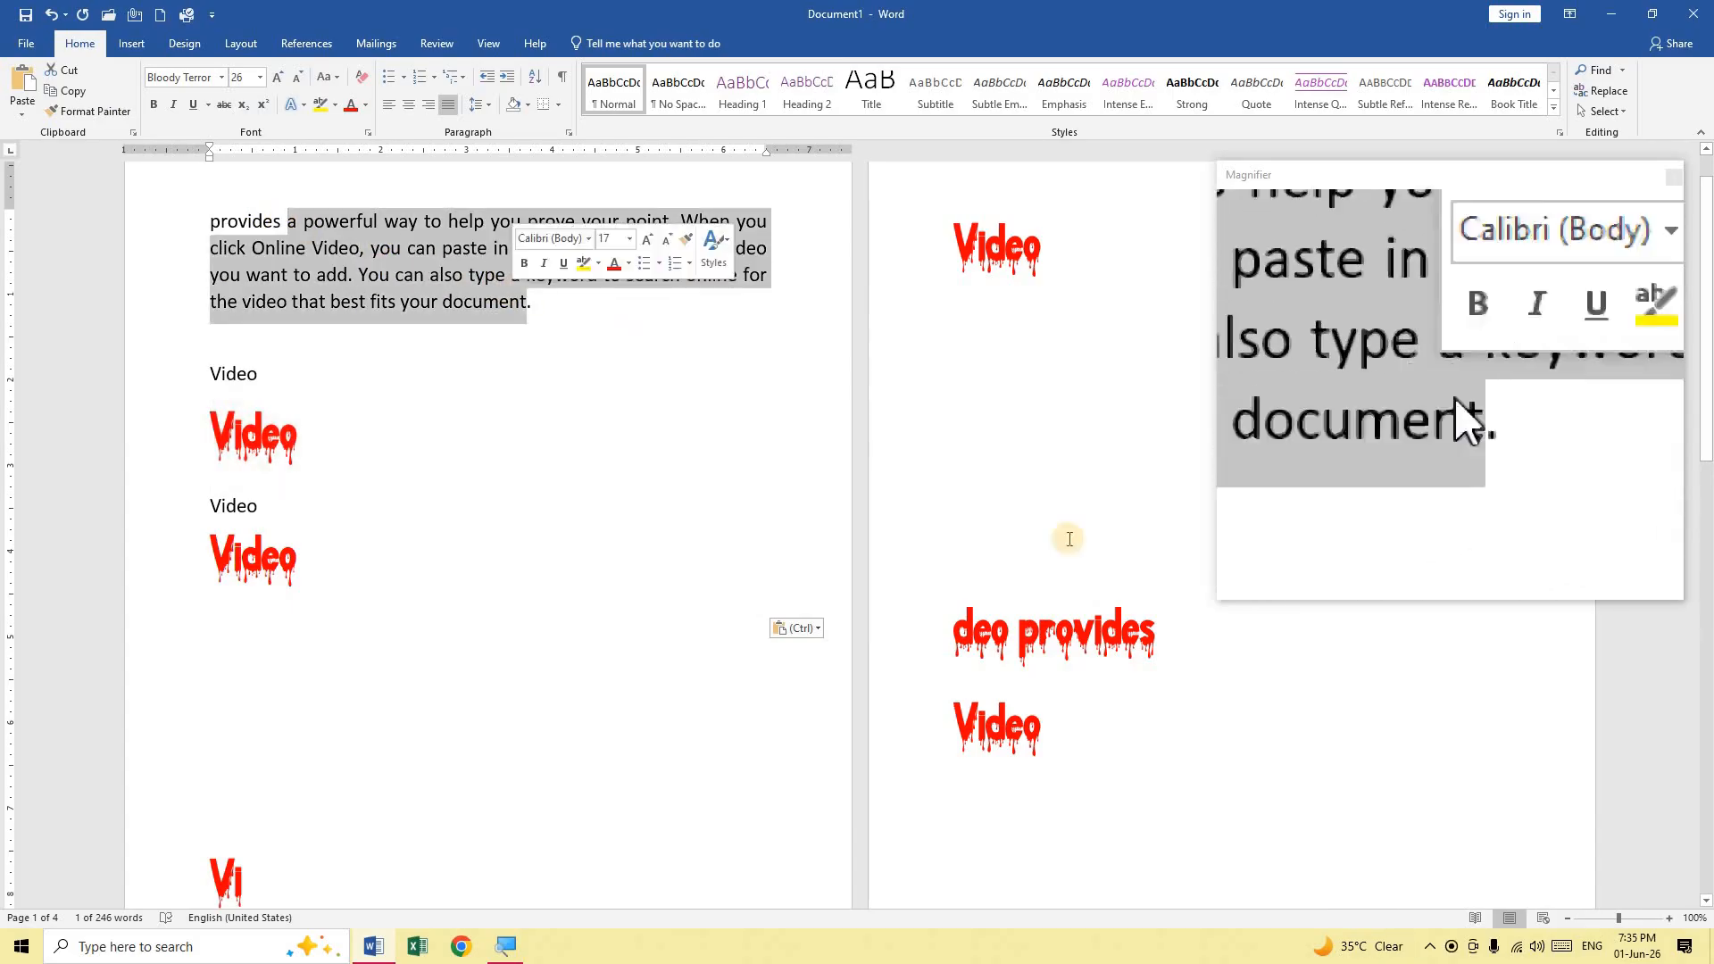
Step: Select the "Video" picture pasted on the third page to examine it
scroll(569, 492, "down", 5)
scroll(569, 492, "down", 10)
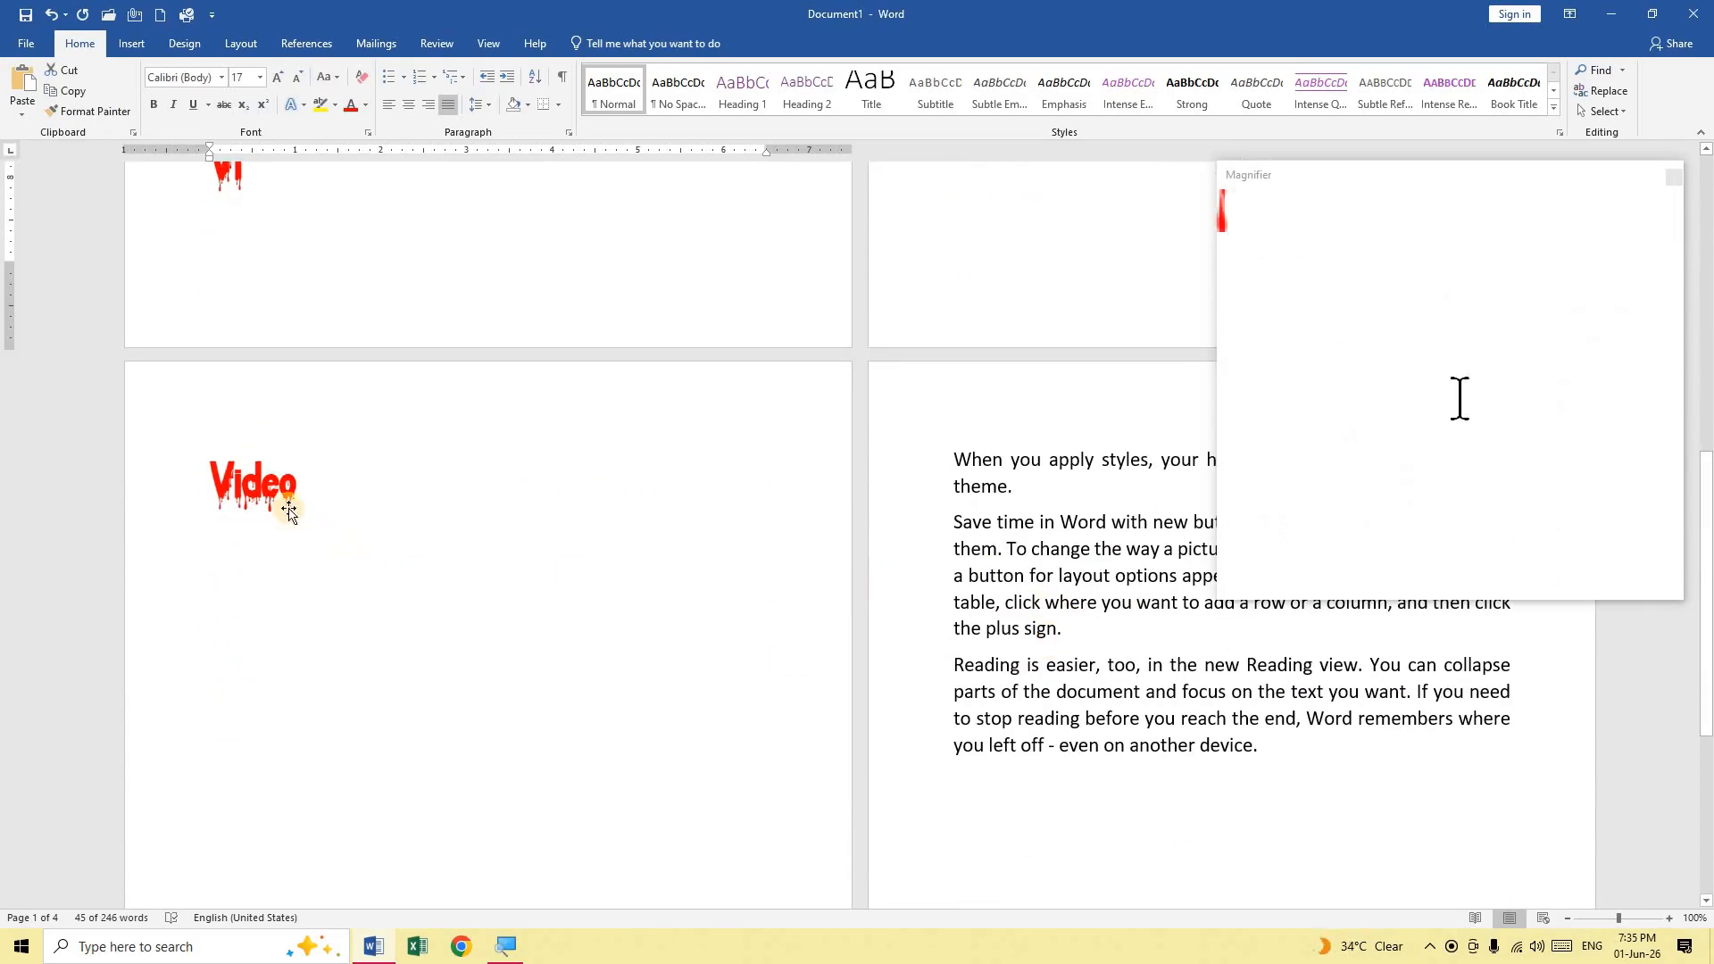
left_click(266, 489)
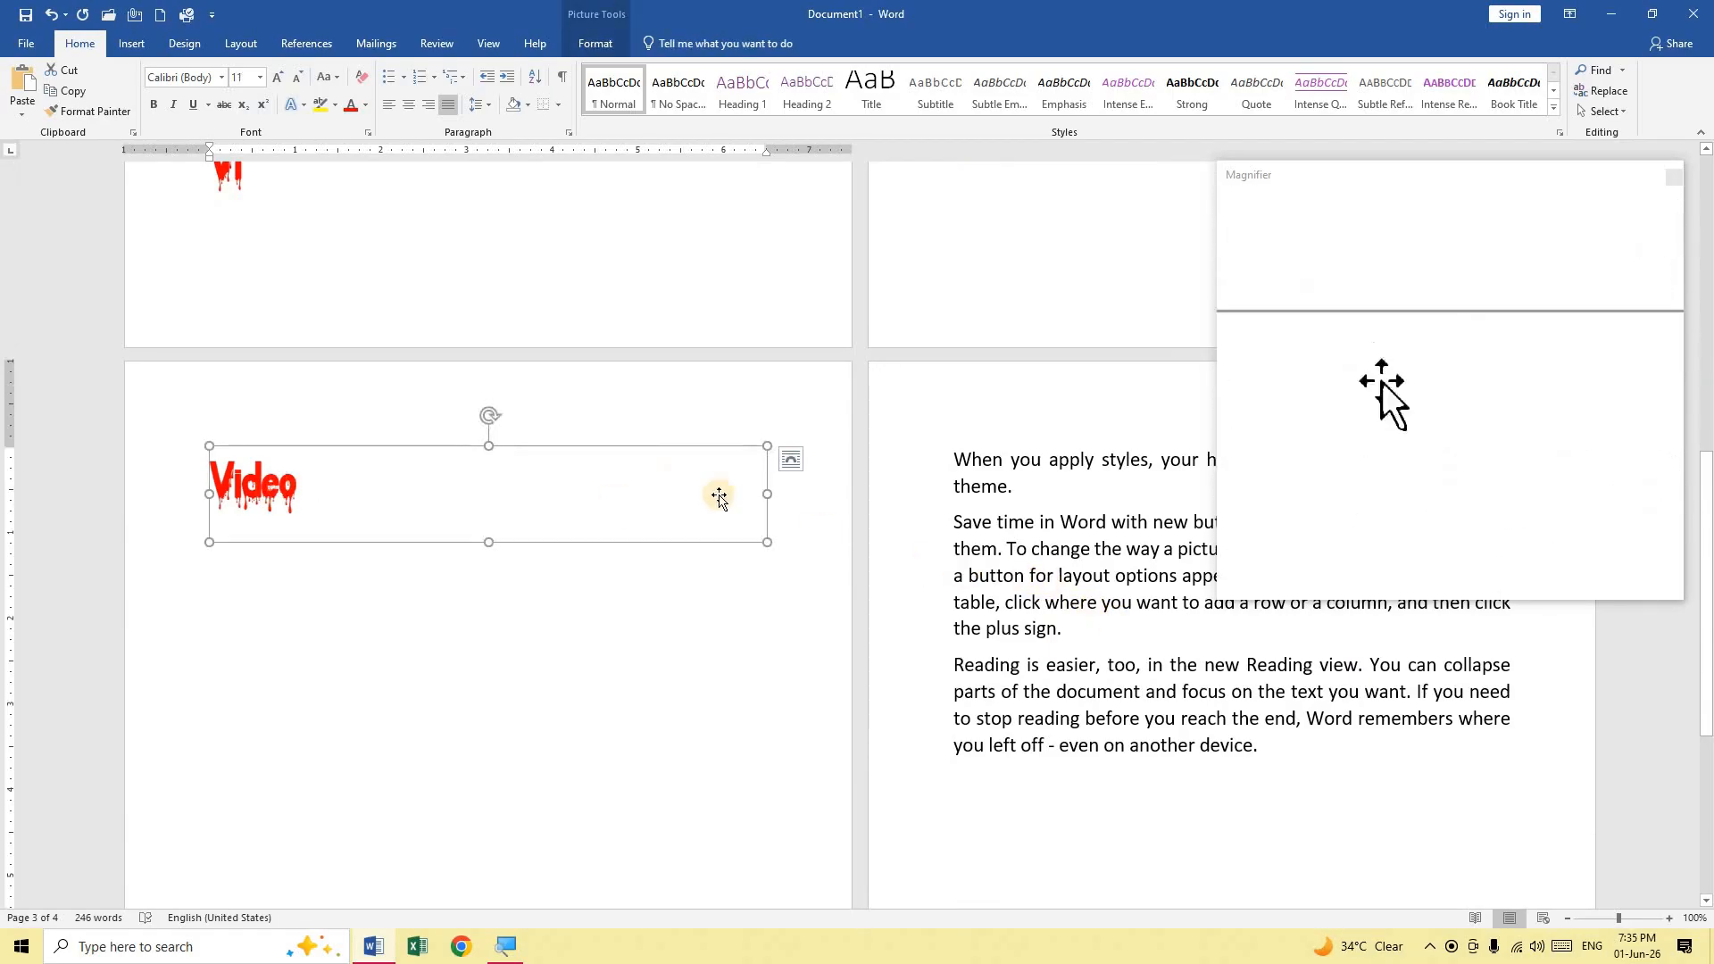
Step: Select the whole first paragraph and the red "Video" text line on page one in turn to compare their font formatting
scroll(718, 518, "up", 14)
scroll(459, 449, "up", 2)
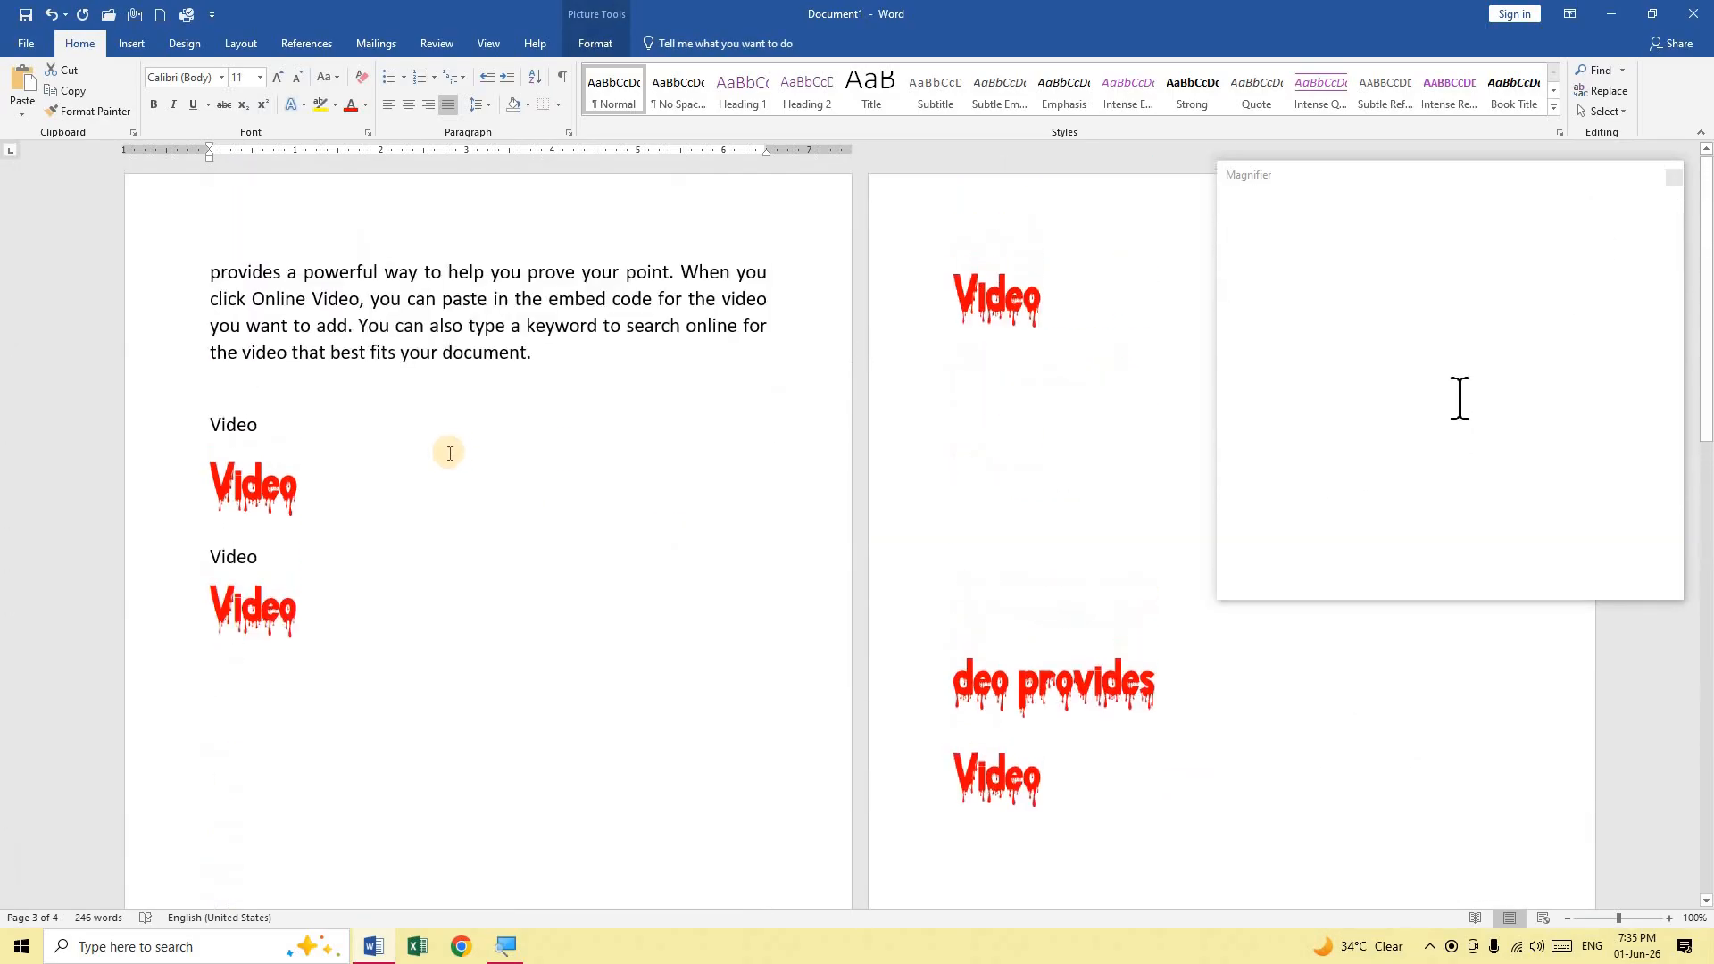
left_click(239, 482)
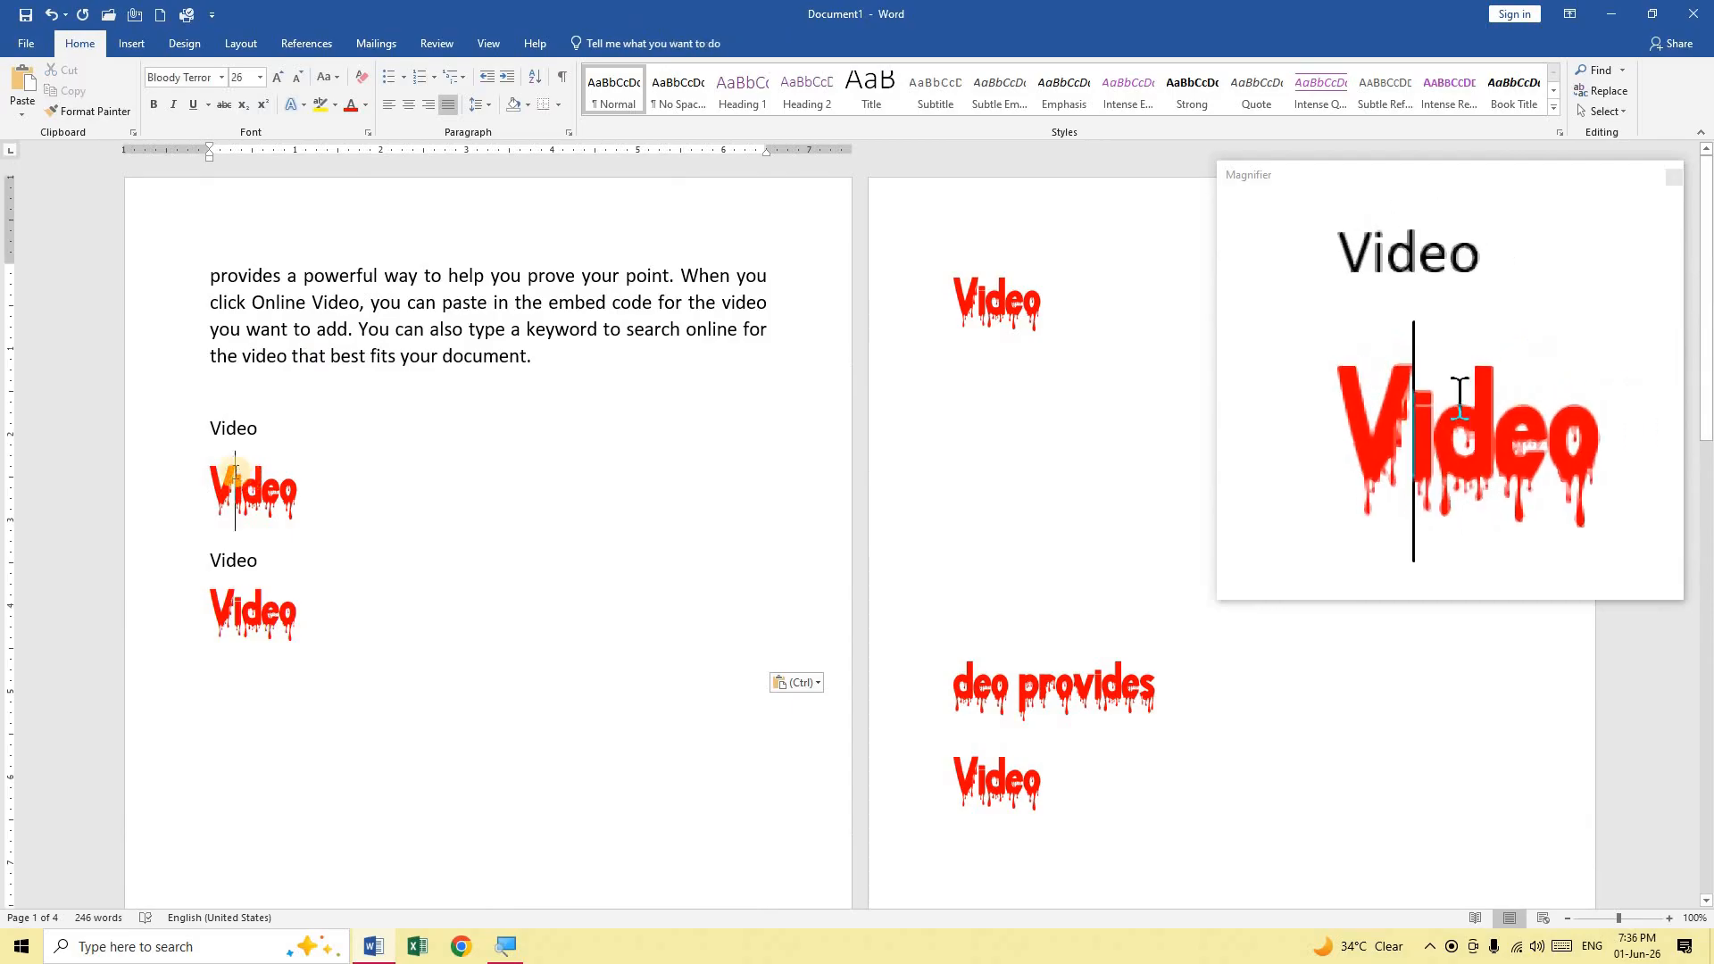
left_click_drag(598, 359, 194, 275)
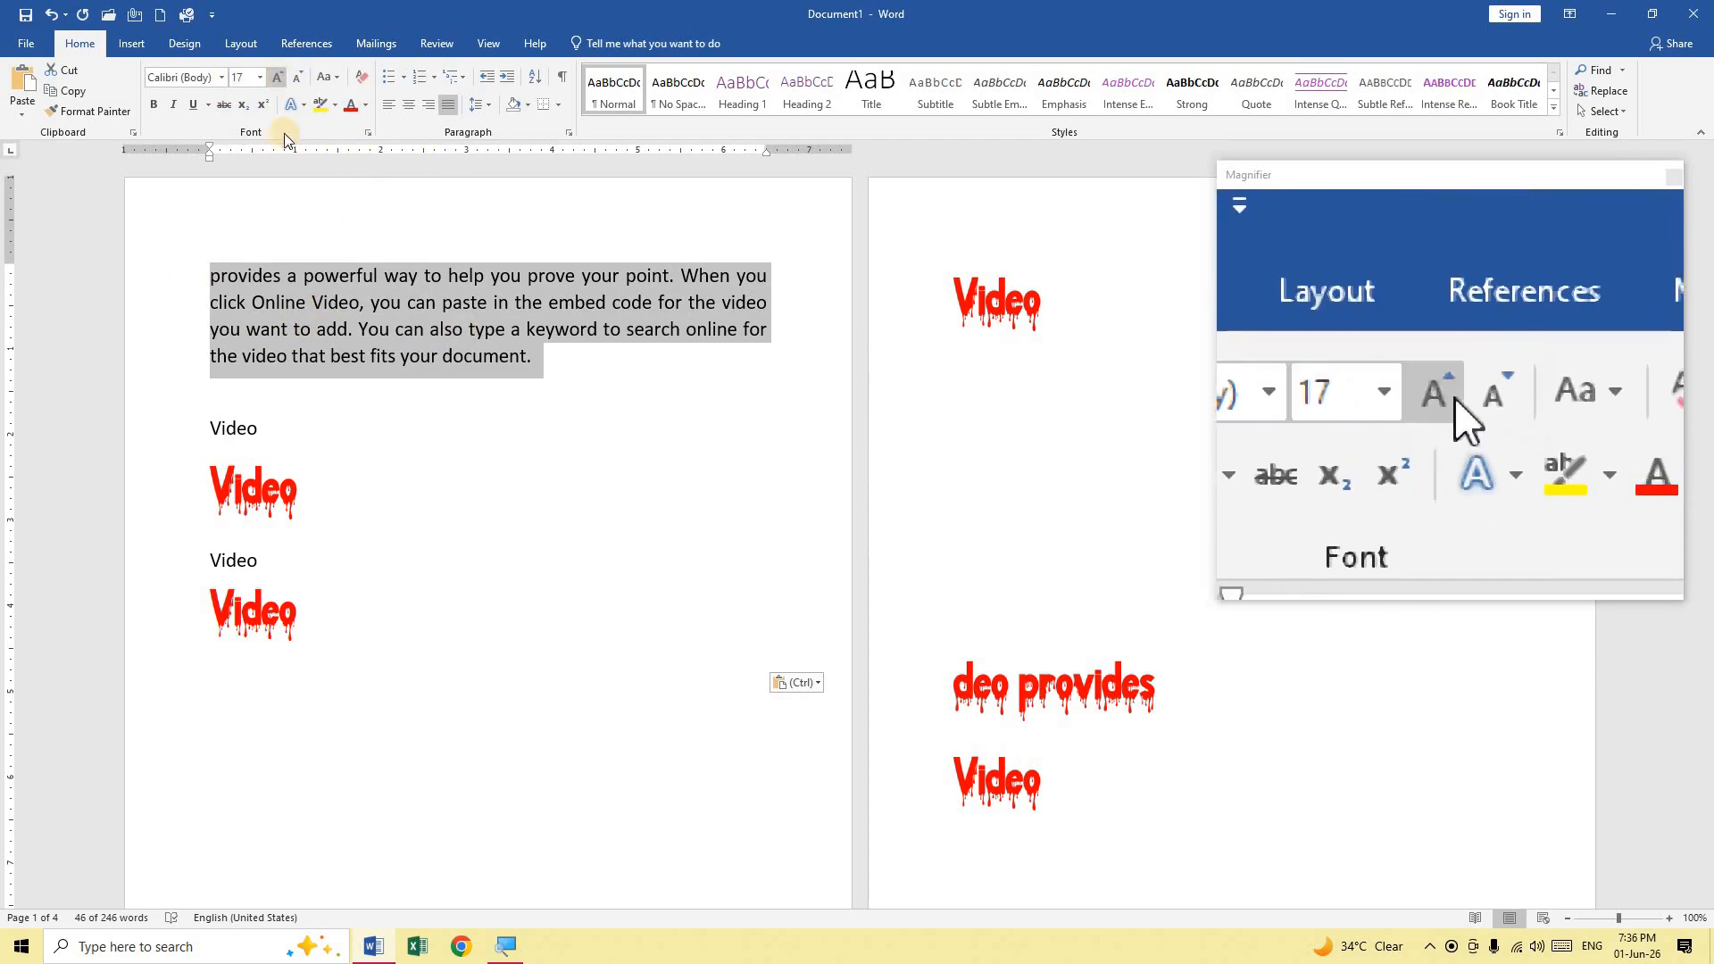
left_click(262, 491)
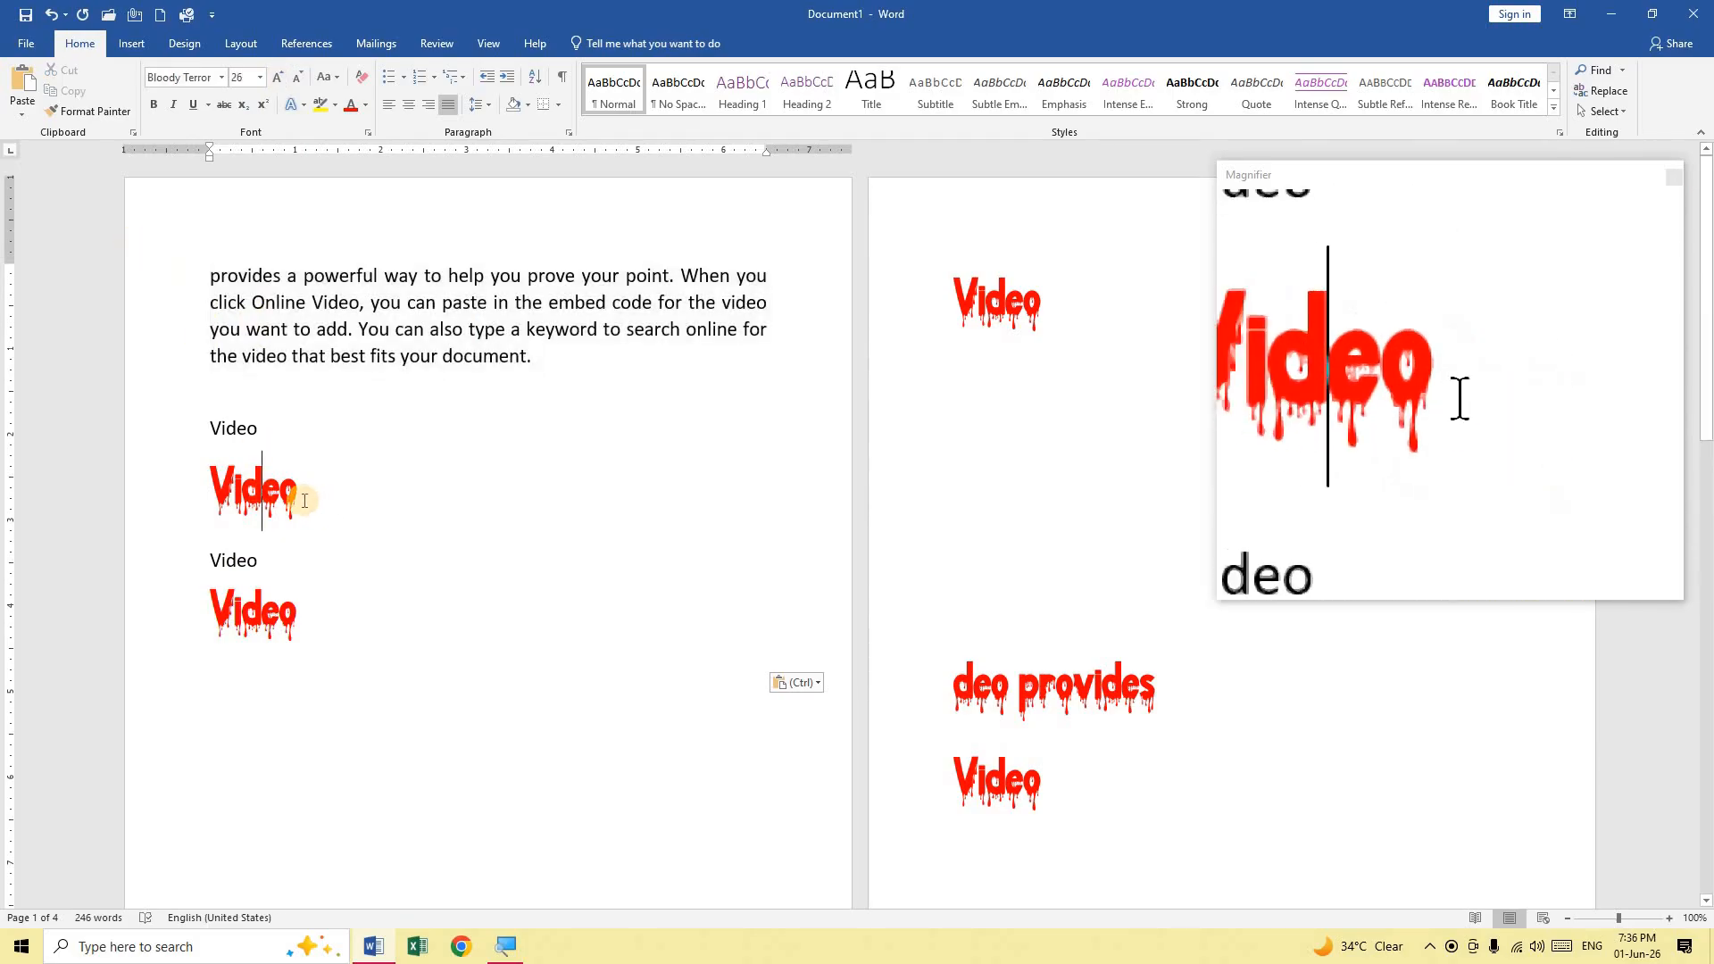
left_click(163, 485)
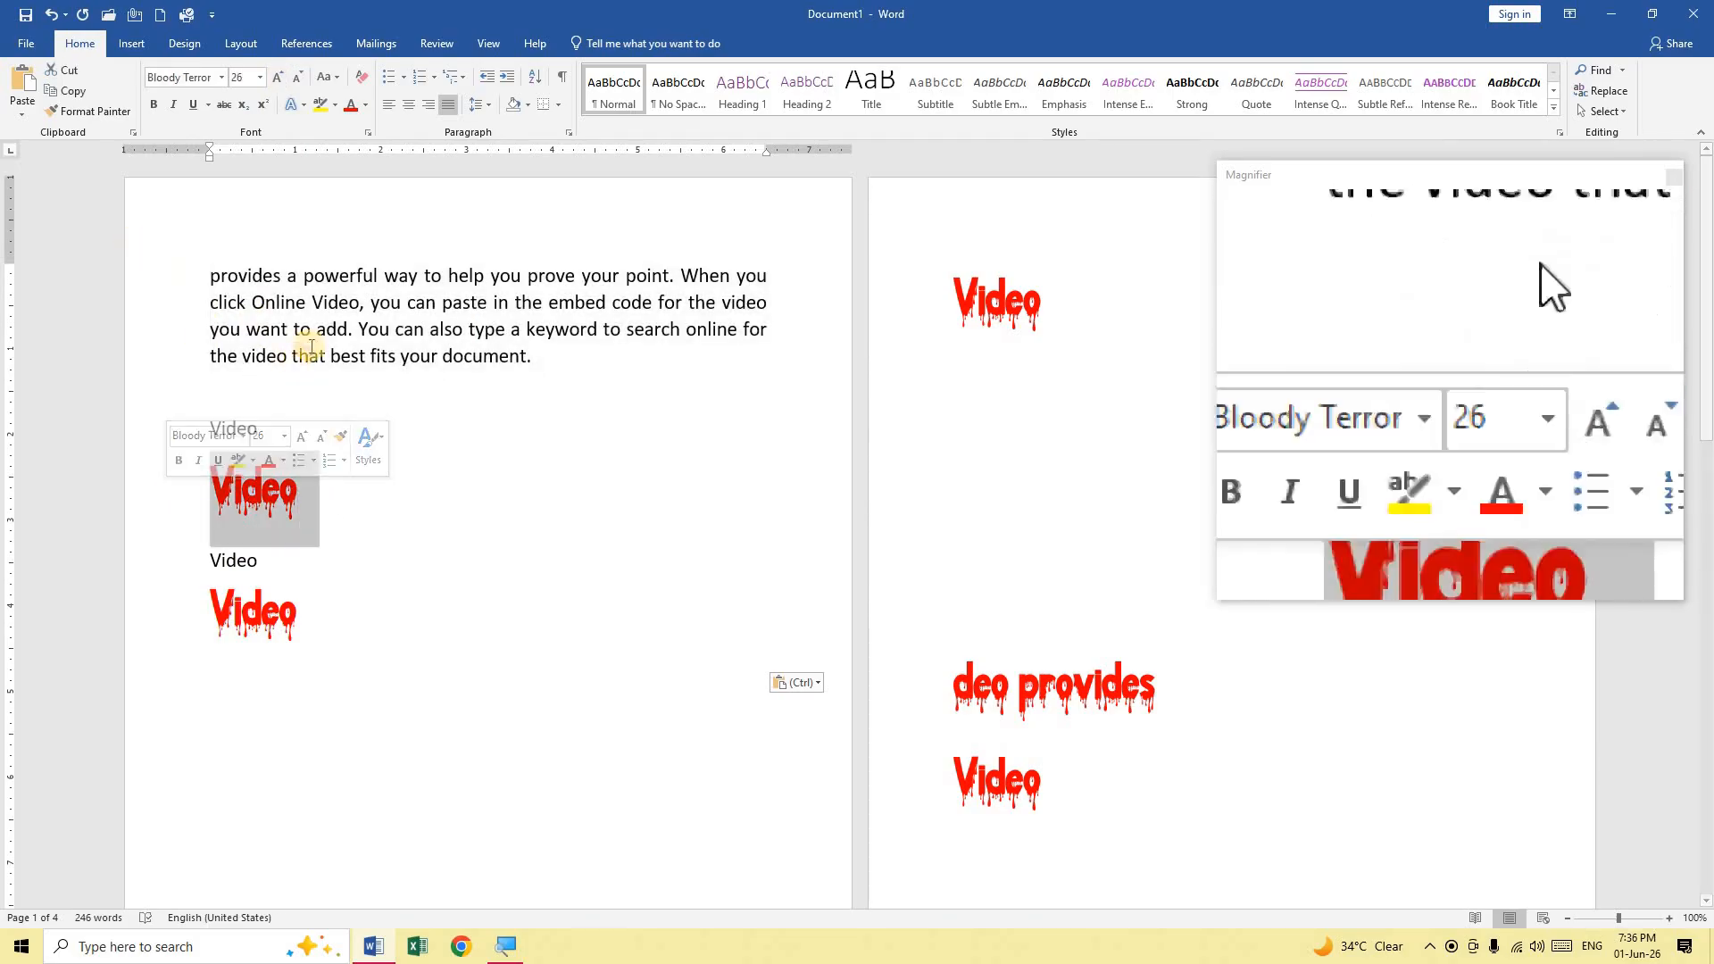
left_click(311, 330)
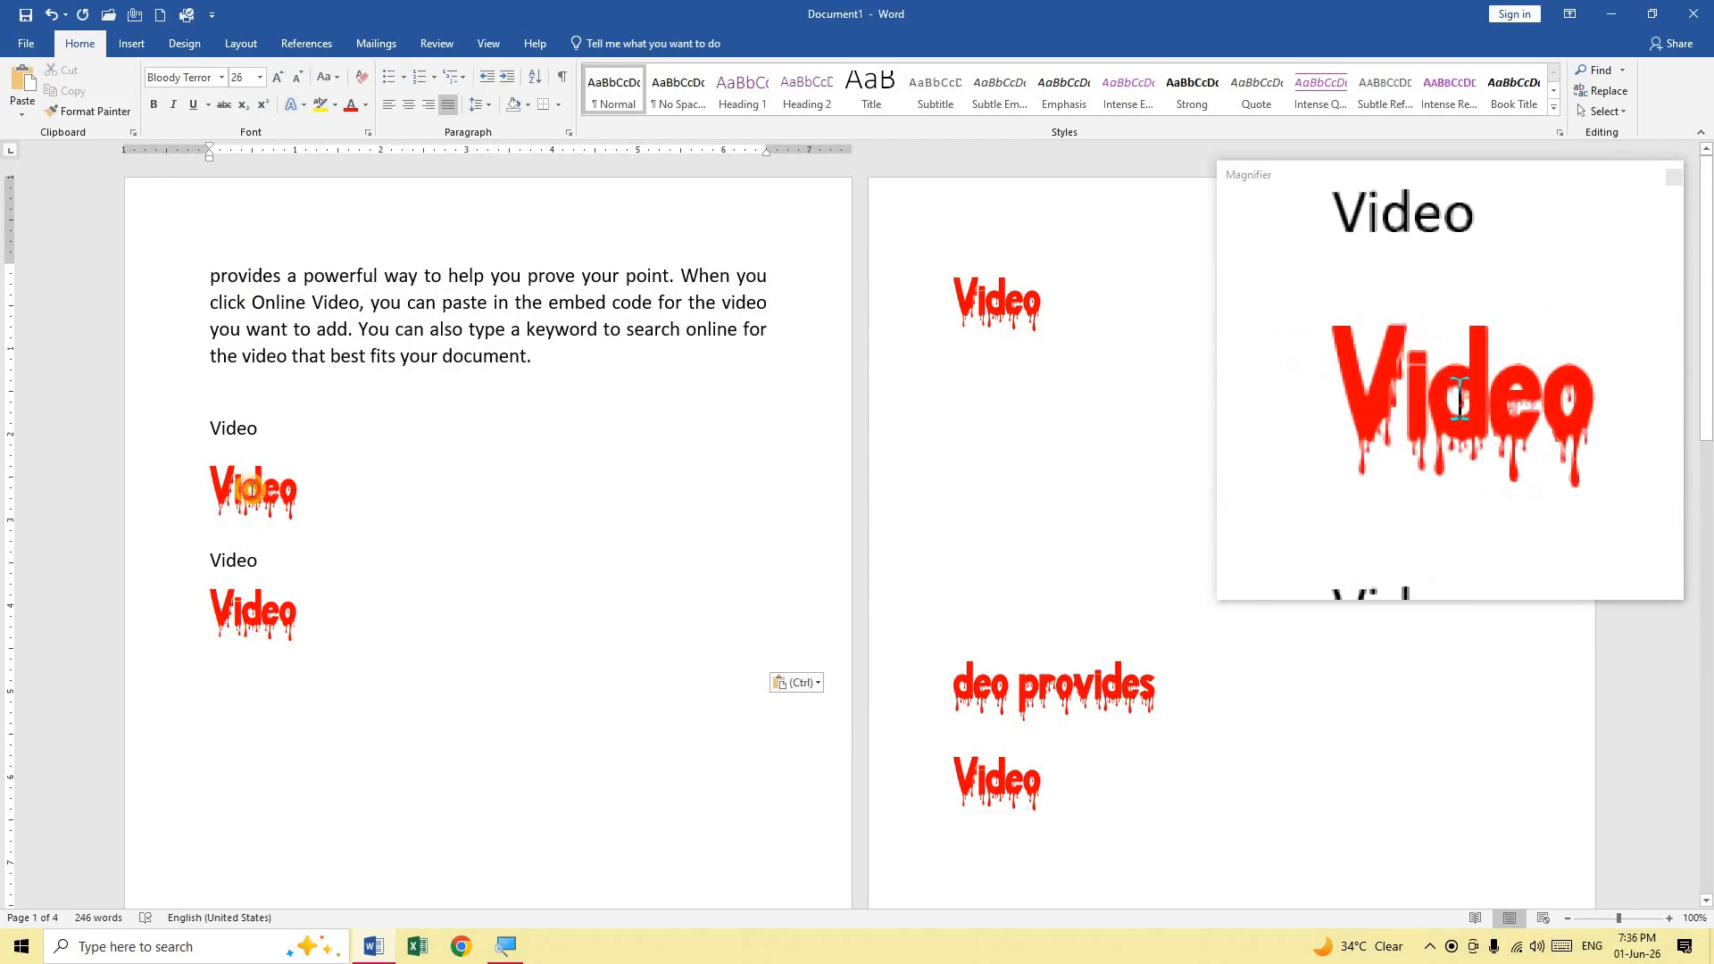
Step: Copy the red "Video" line's formatting onto the word "provides" at the start of the first paragraph, using Format Painter for a single application
left_click(97, 109)
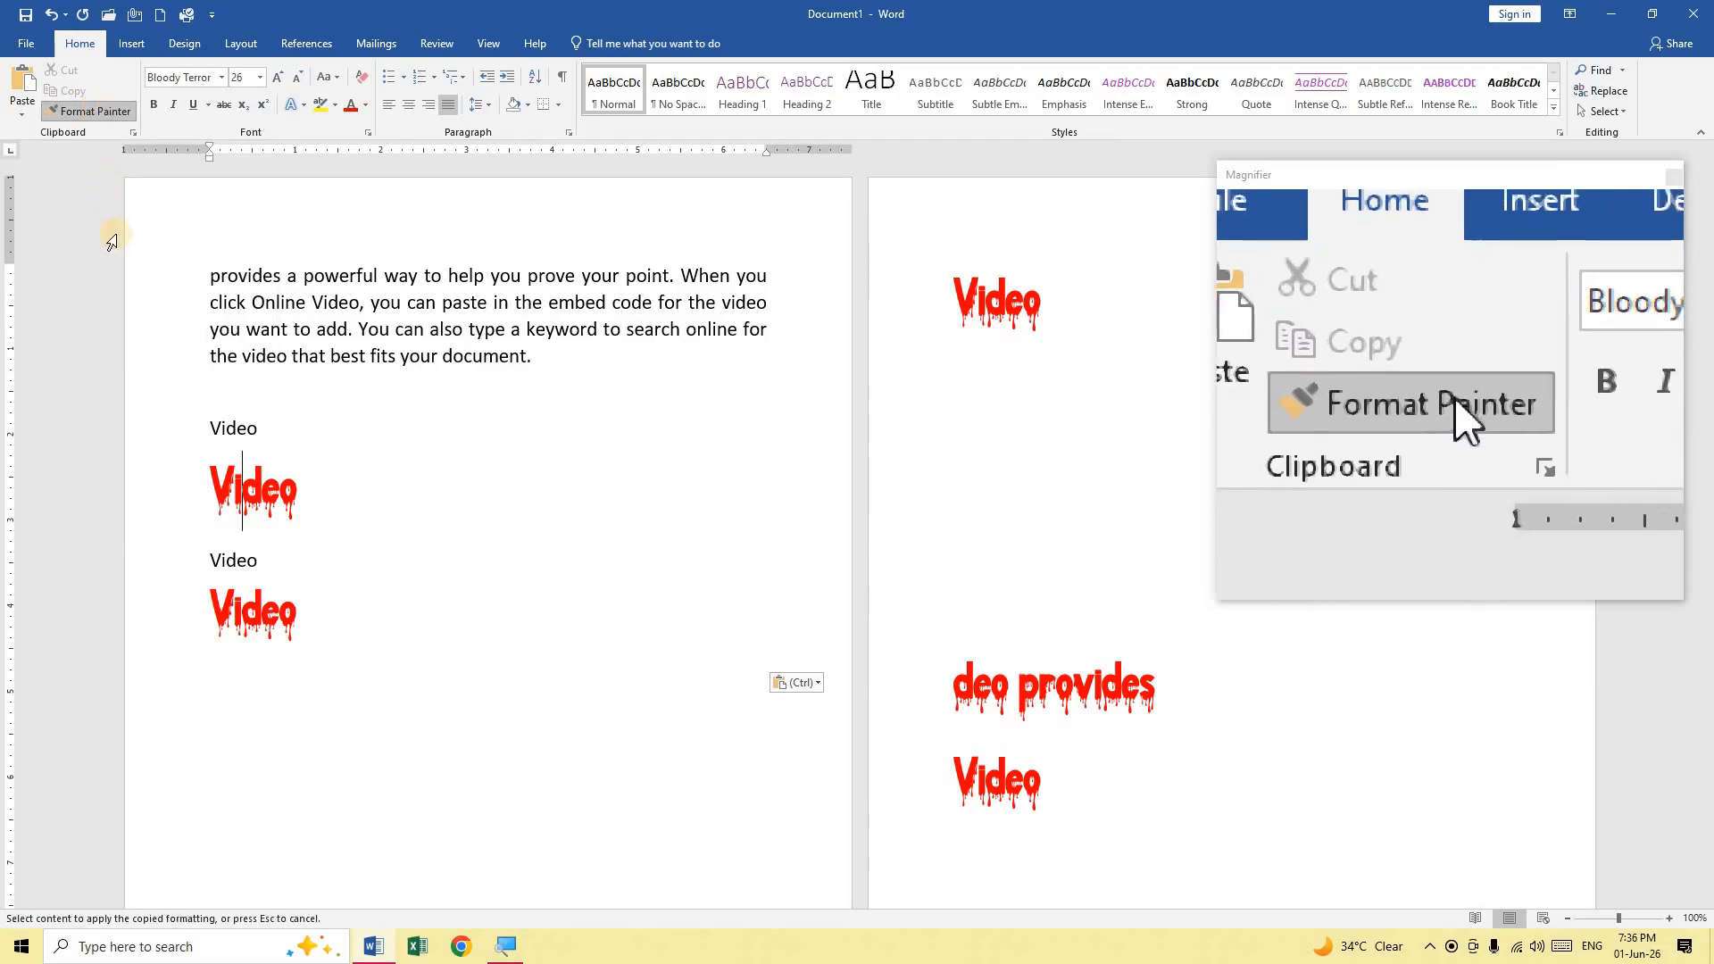
left_click(254, 279)
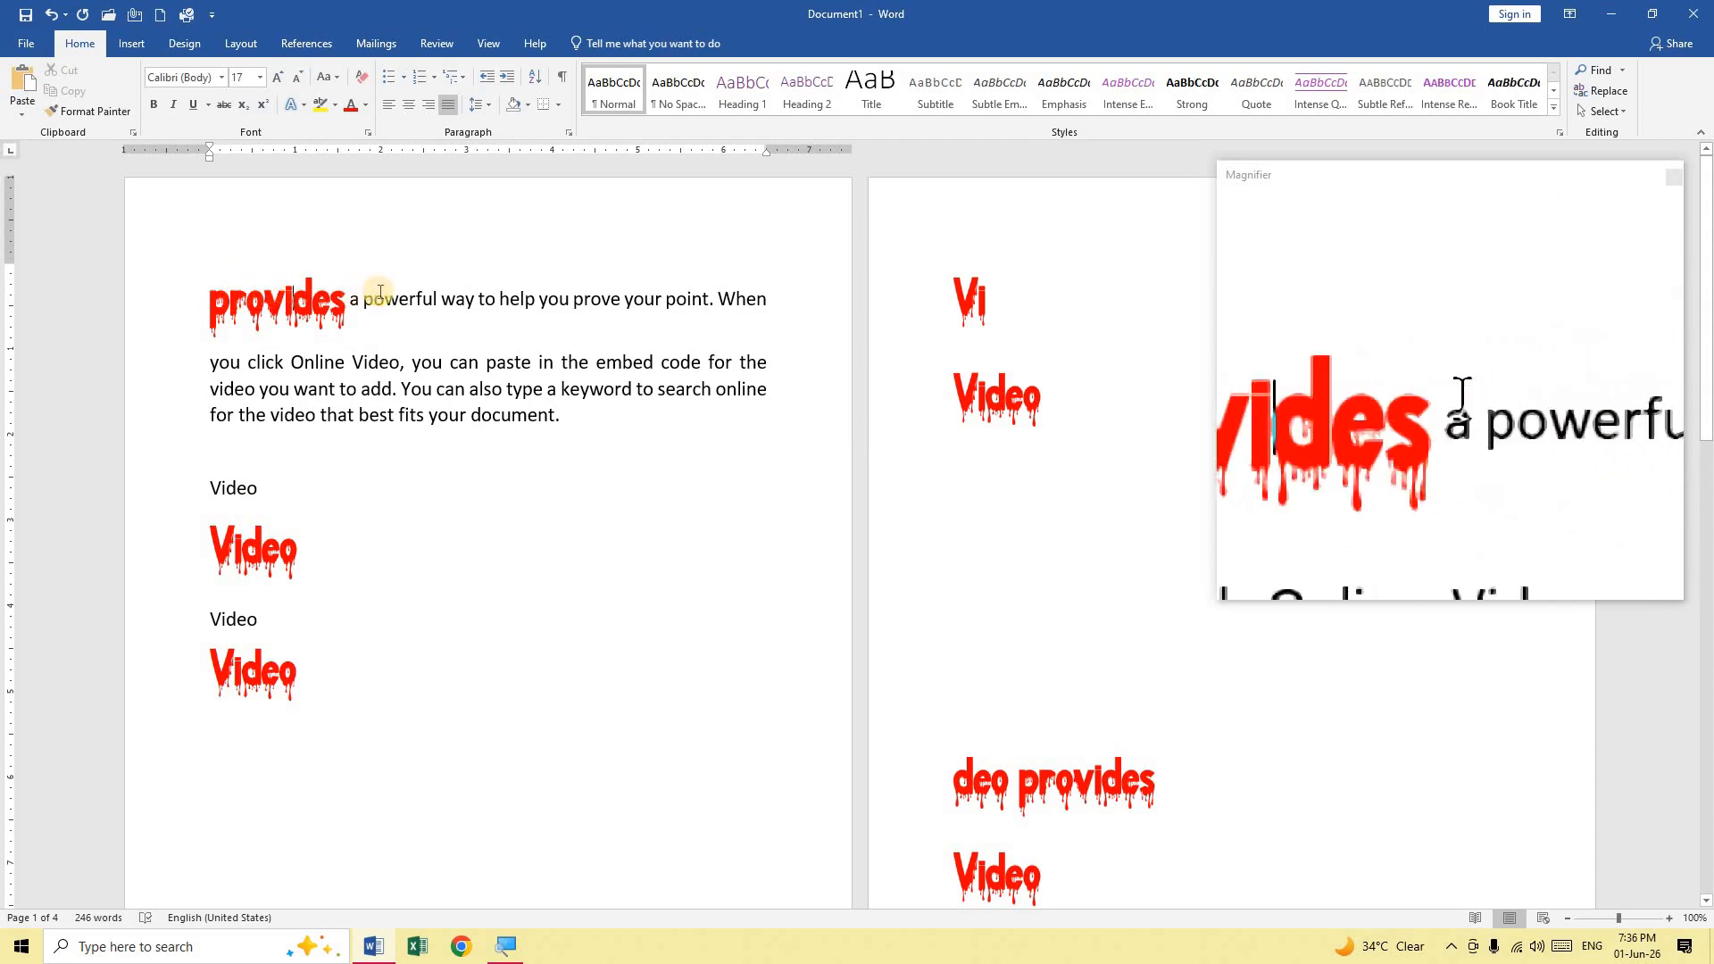
left_click(479, 299)
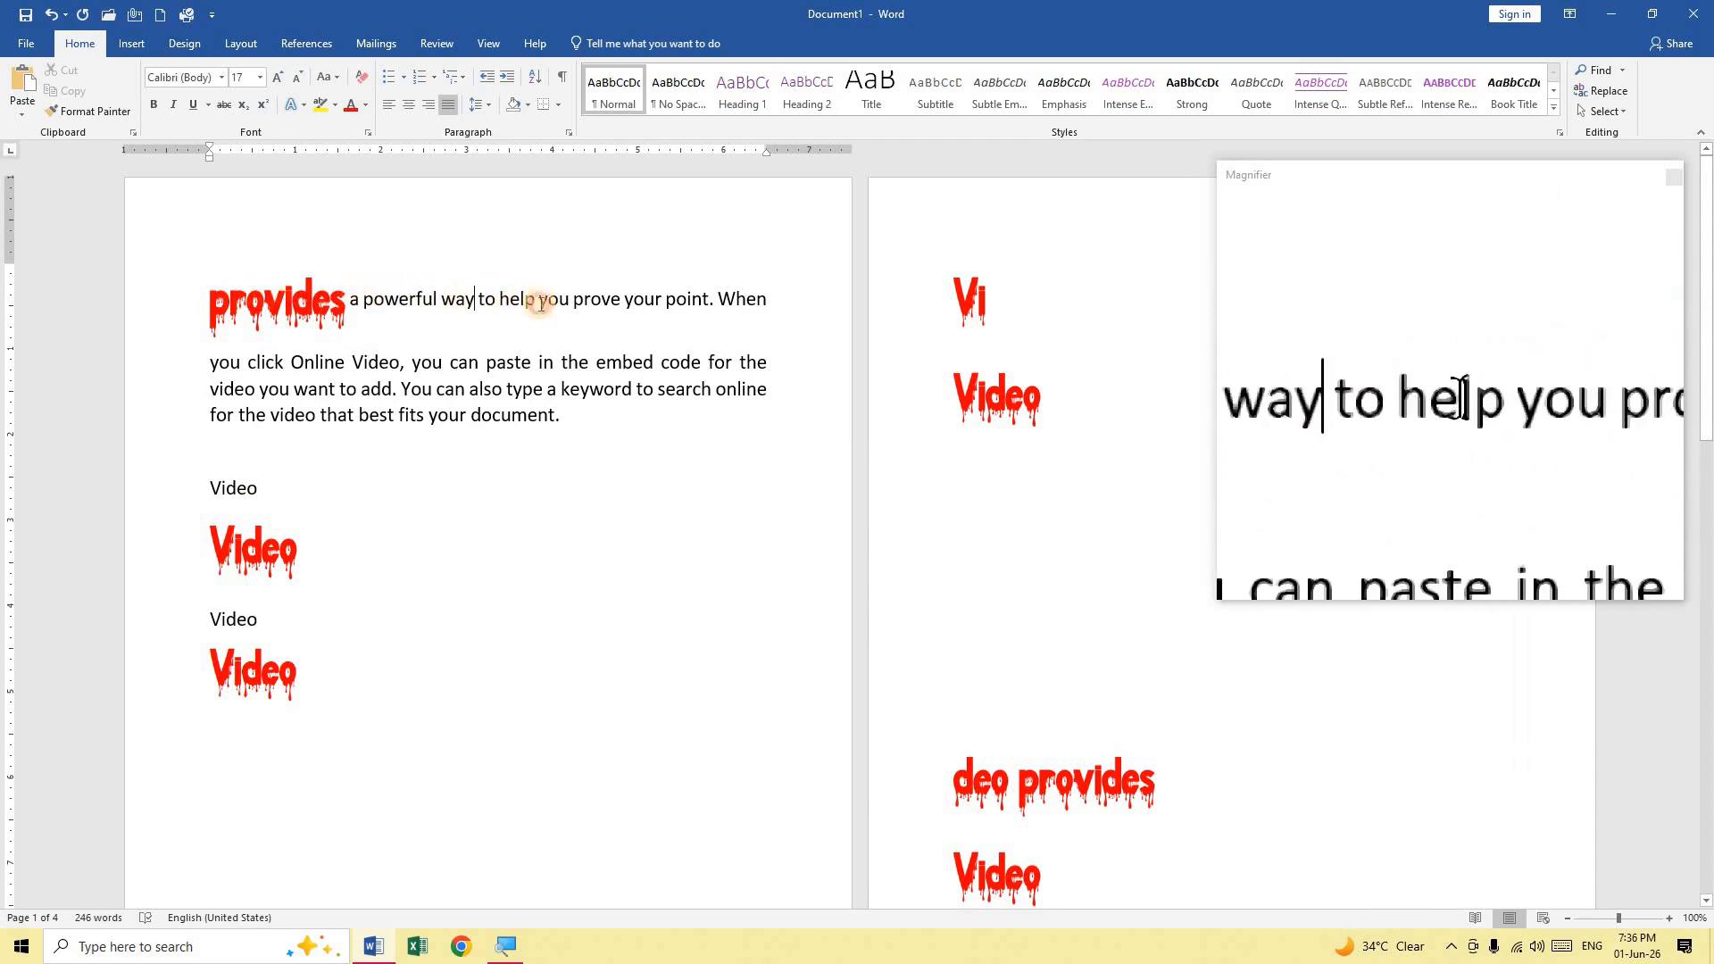
left_click(521, 299)
left_click(571, 299)
left_click(612, 298)
left_click(674, 298)
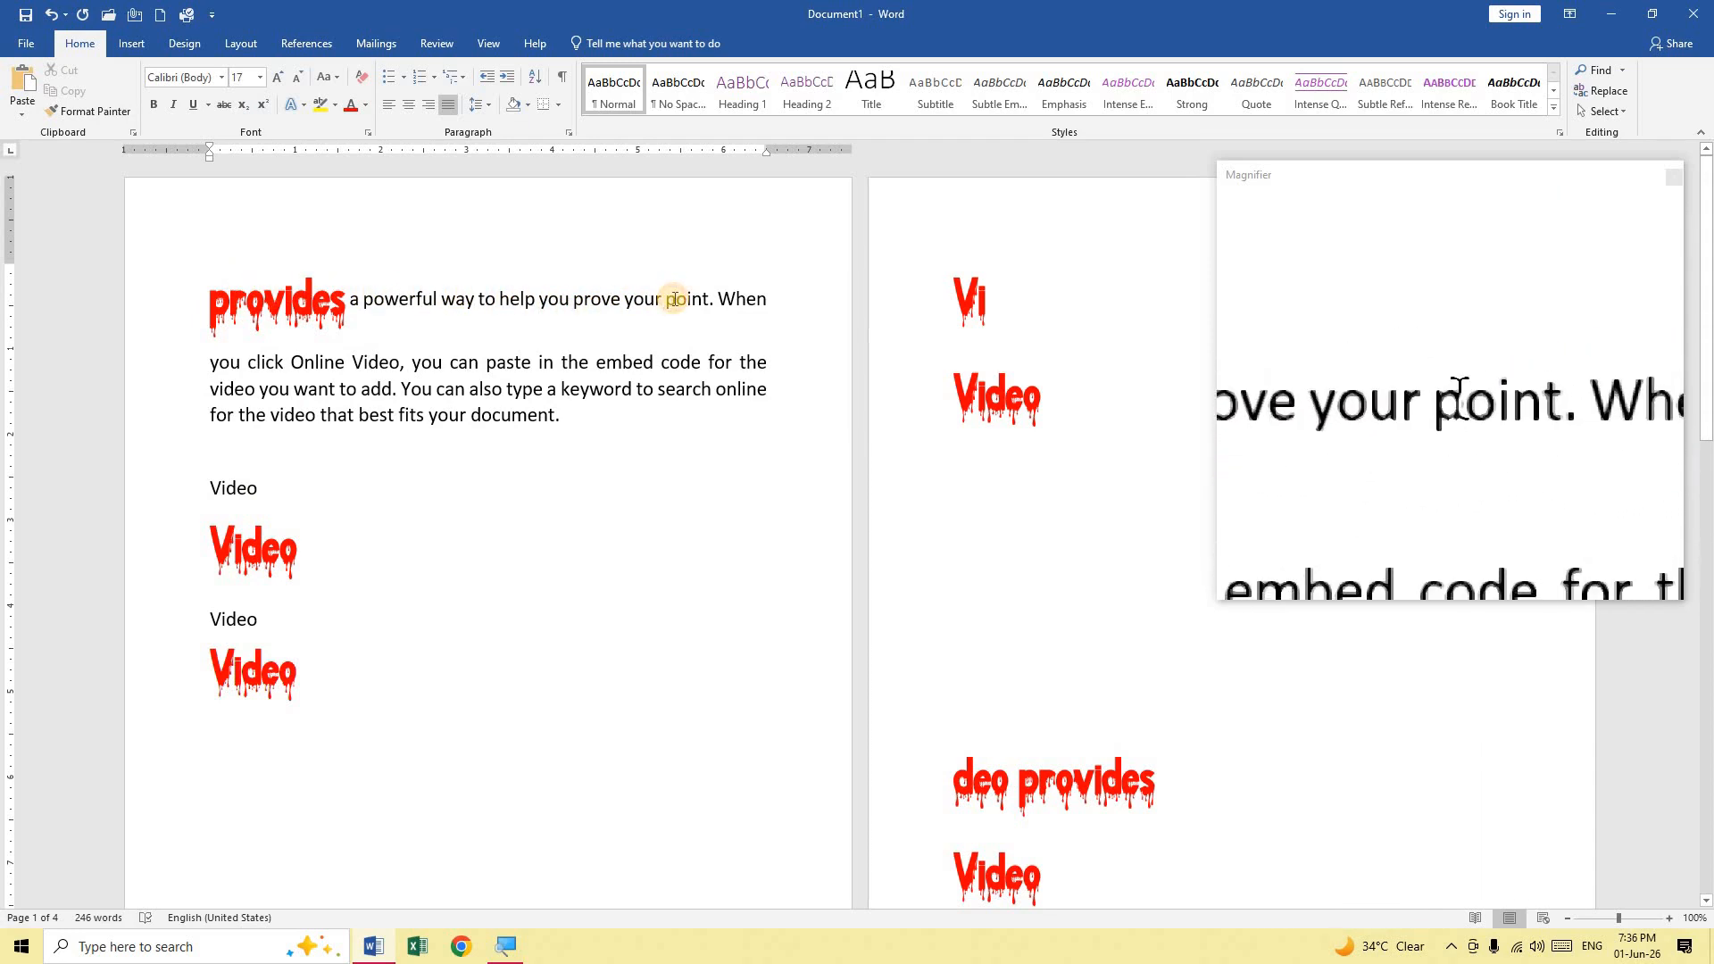
Step: Apply the red "Video" line's formatting to the rest of the first paragraph with a single use of Format Painter
left_click(253, 547)
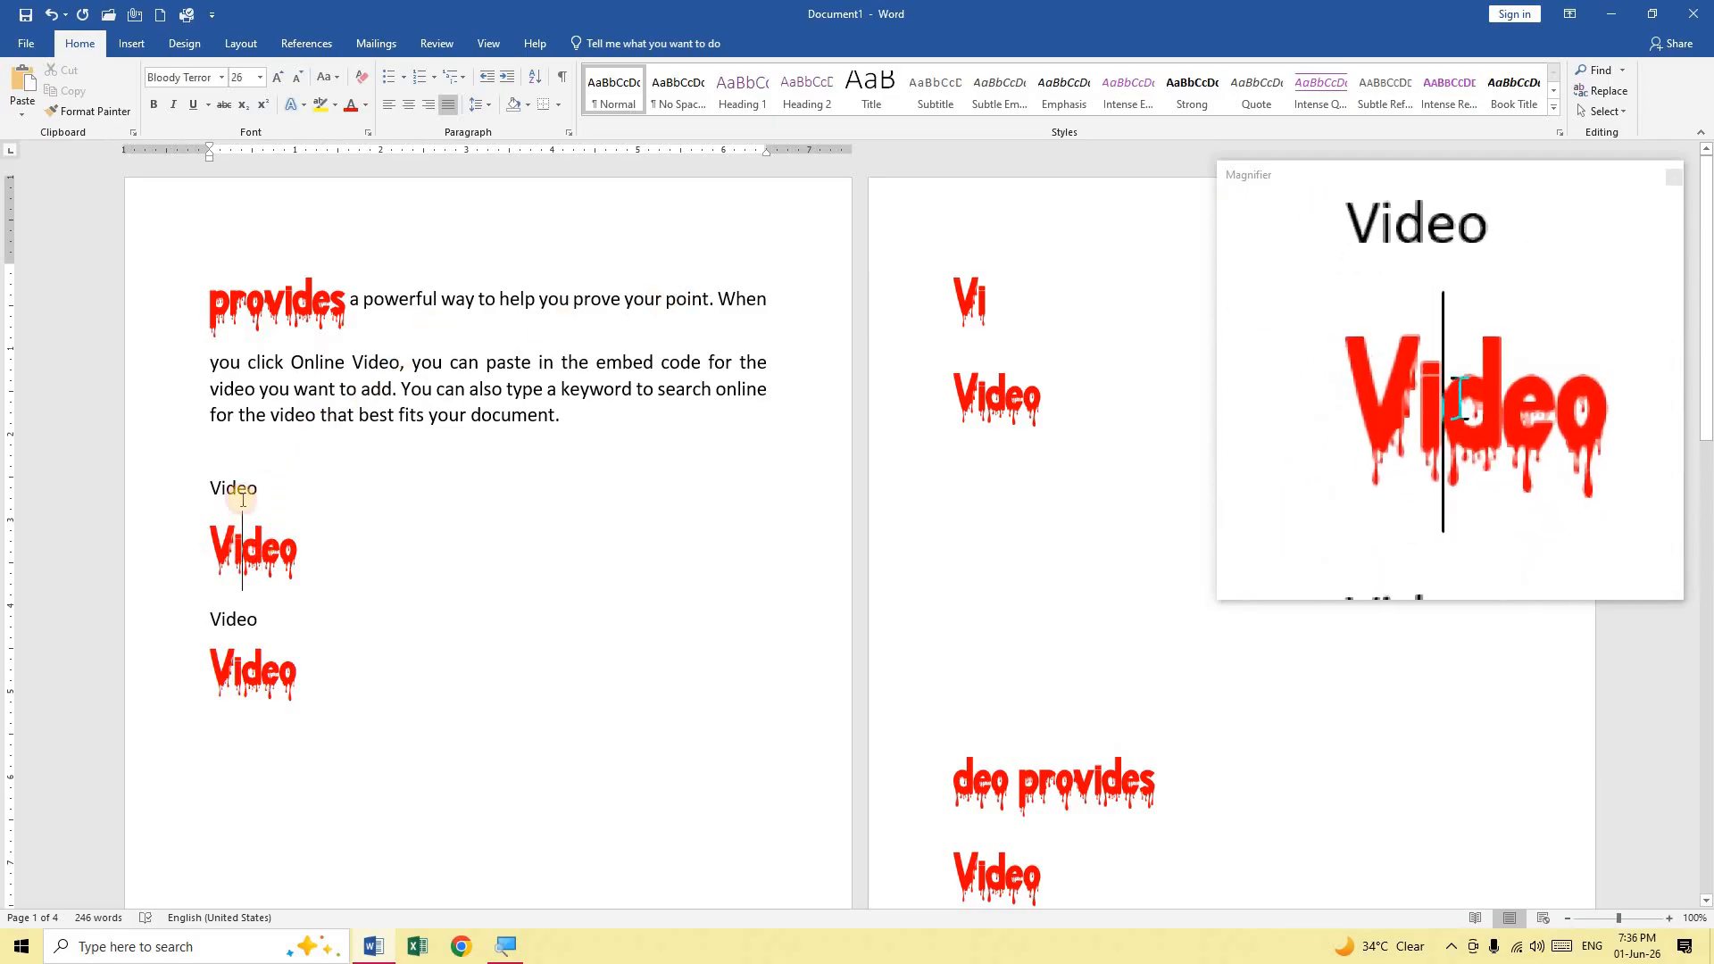
left_click(91, 110)
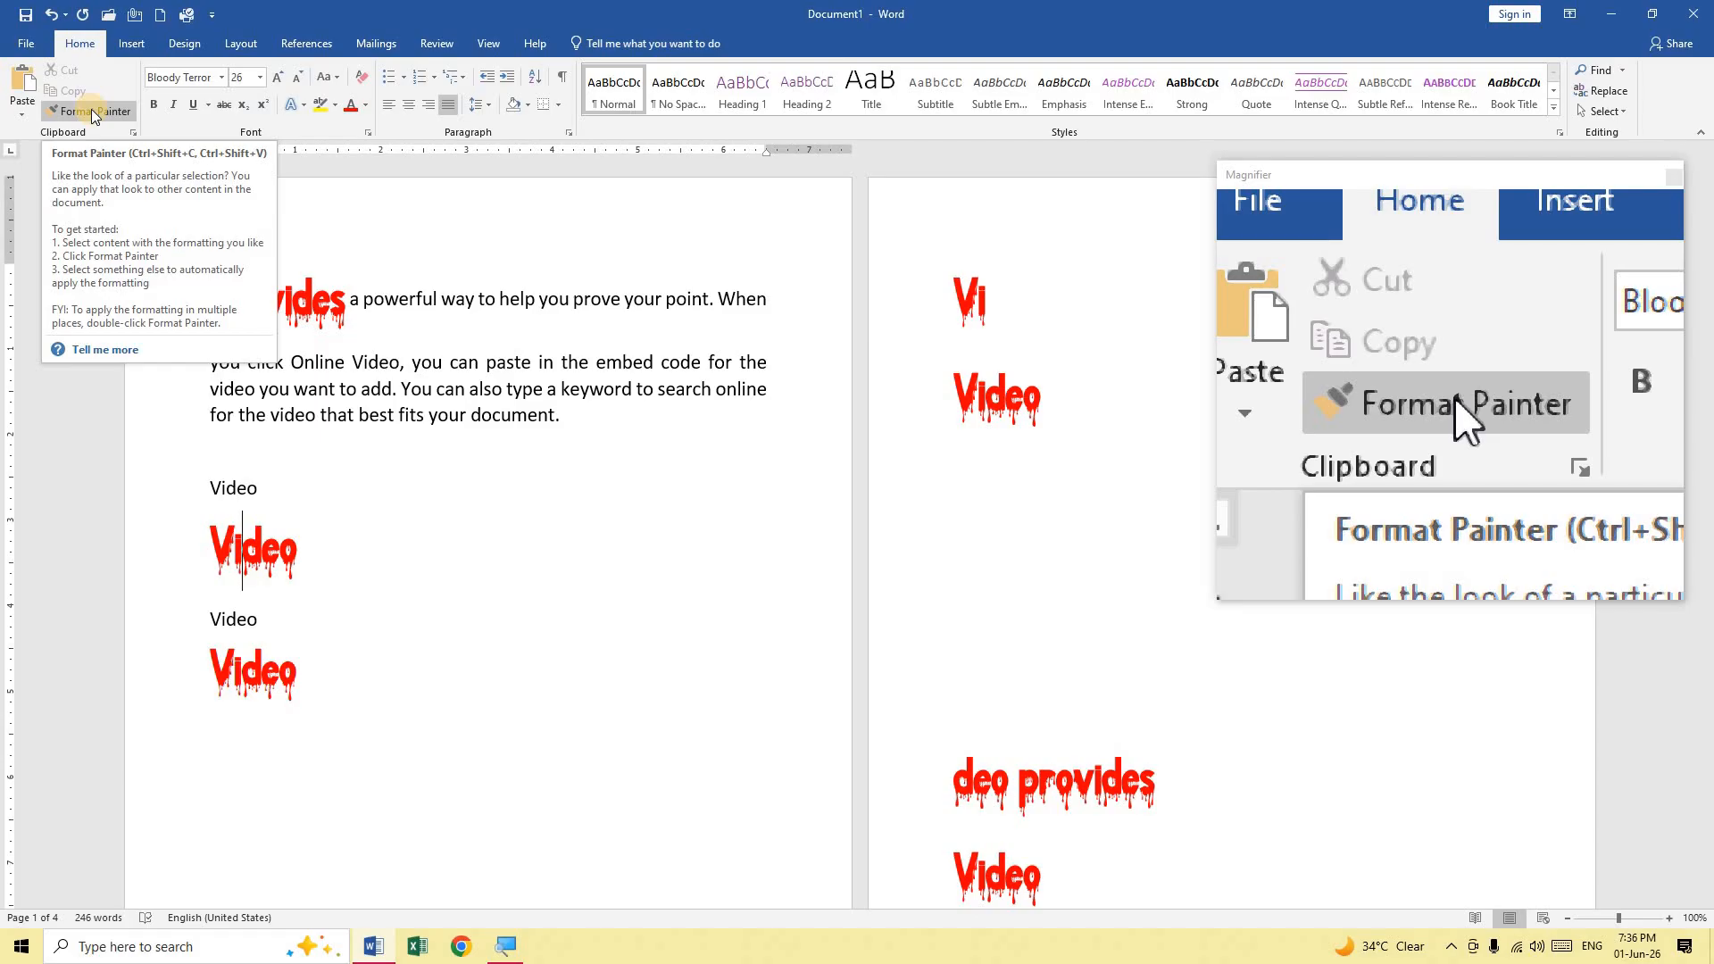
left_click(92, 110)
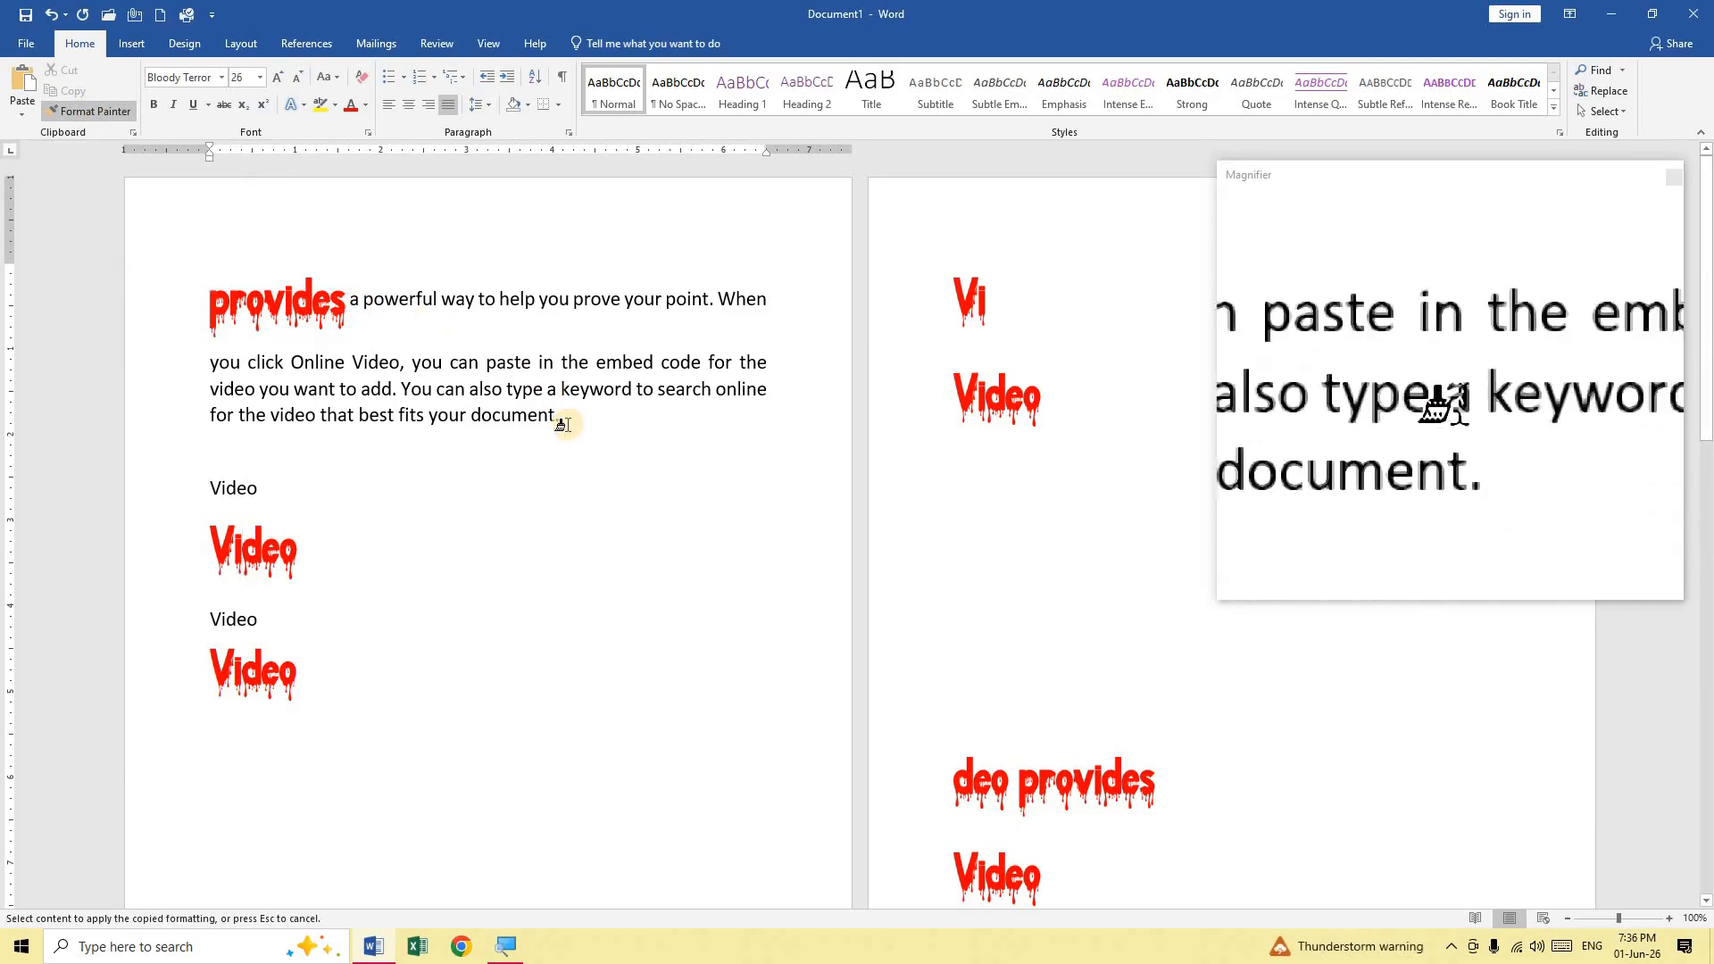
mouse_move(565, 418)
left_mouse_down()
mouse_move(428, 384)
mouse_move(482, 361)
mouse_move(338, 299)
left_mouse_up()
scroll(524, 447, "down", 3)
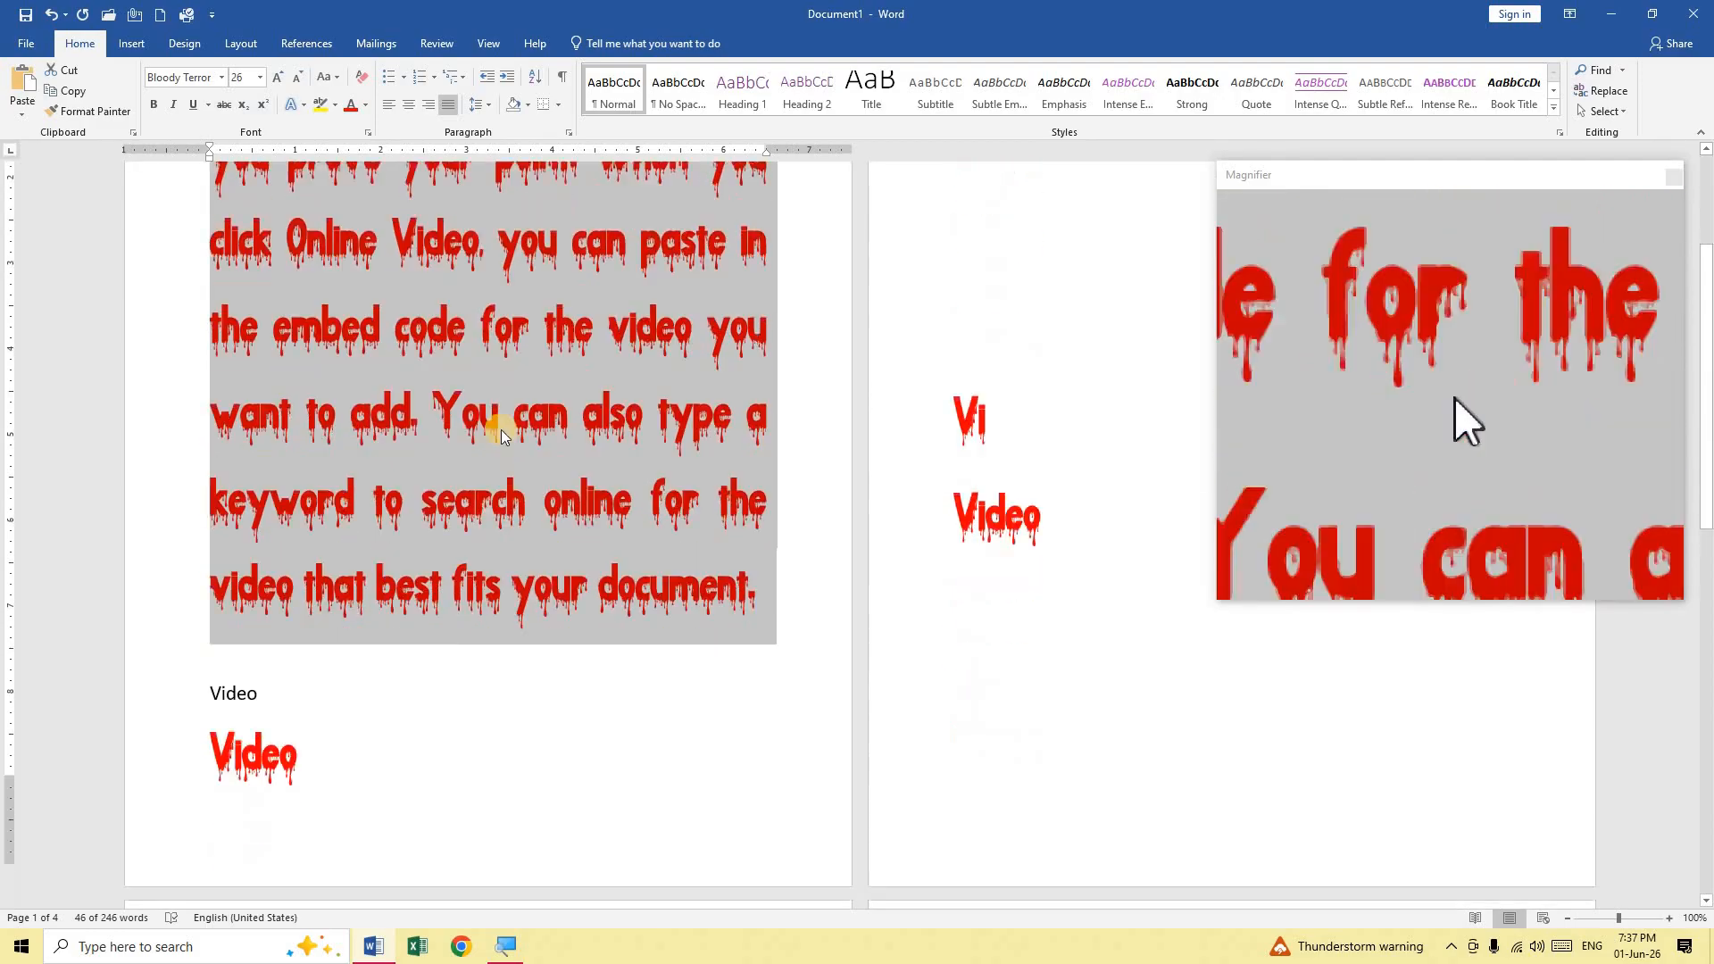
scroll(501, 430, "down", 3)
left_click(276, 308)
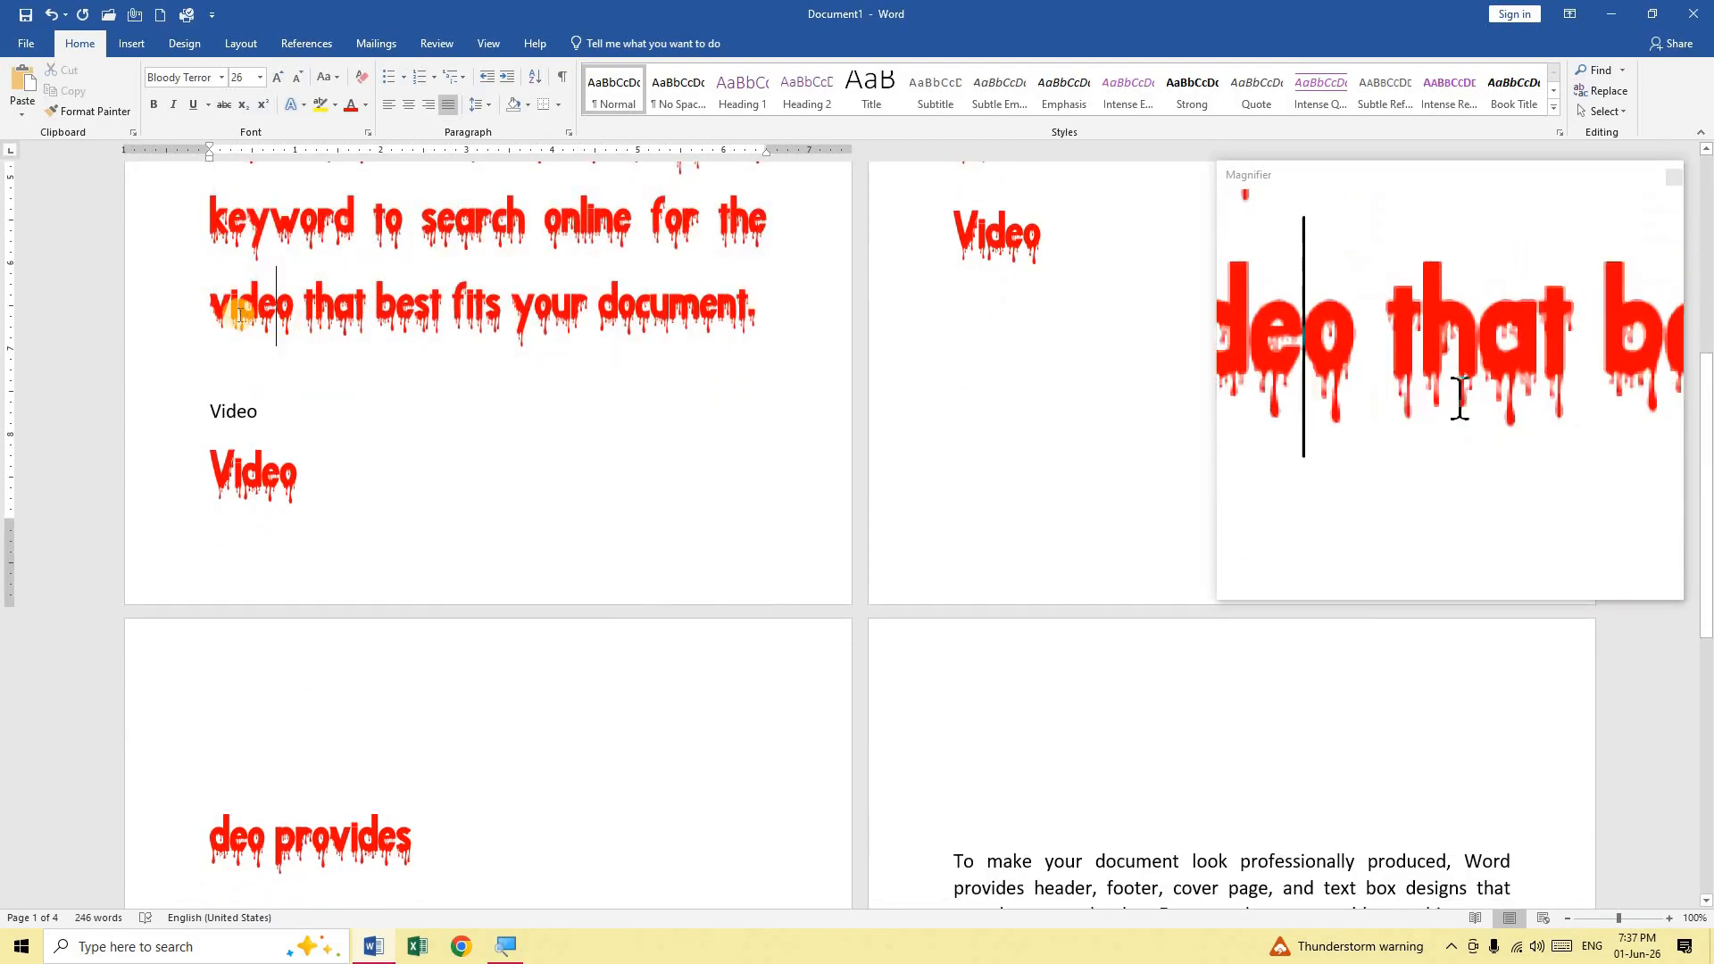
left_click(238, 411)
scroll(547, 475, "down", 1)
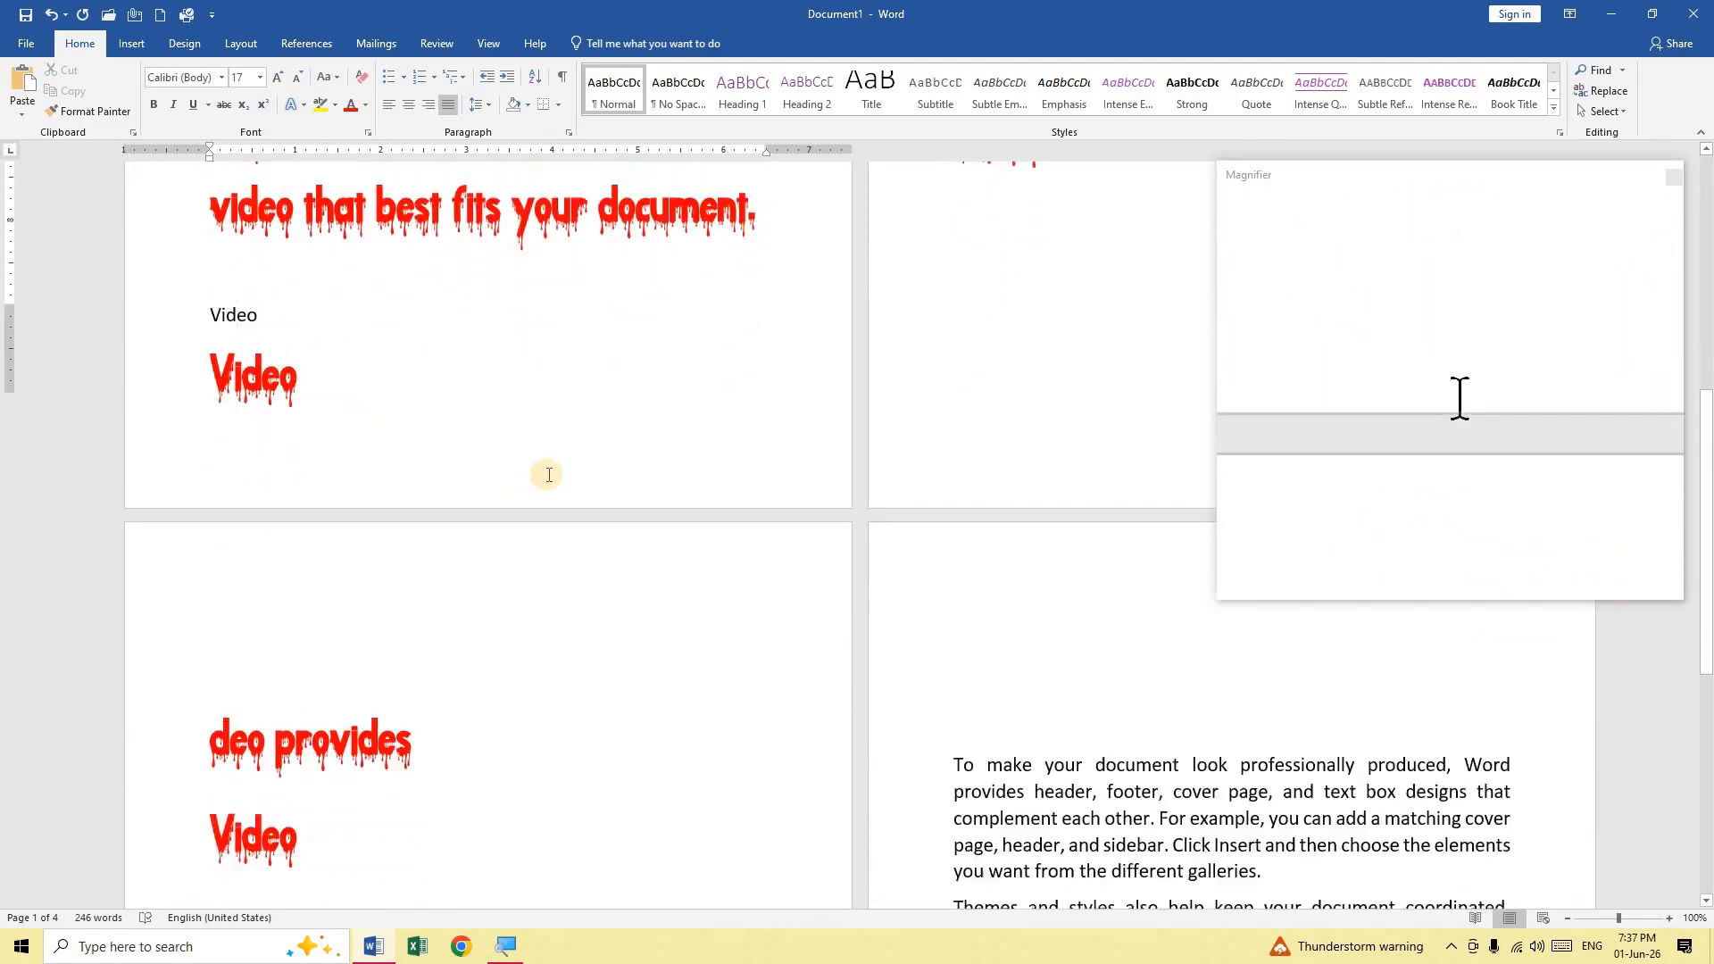
scroll(604, 479, "down", 4)
left_click(1052, 444)
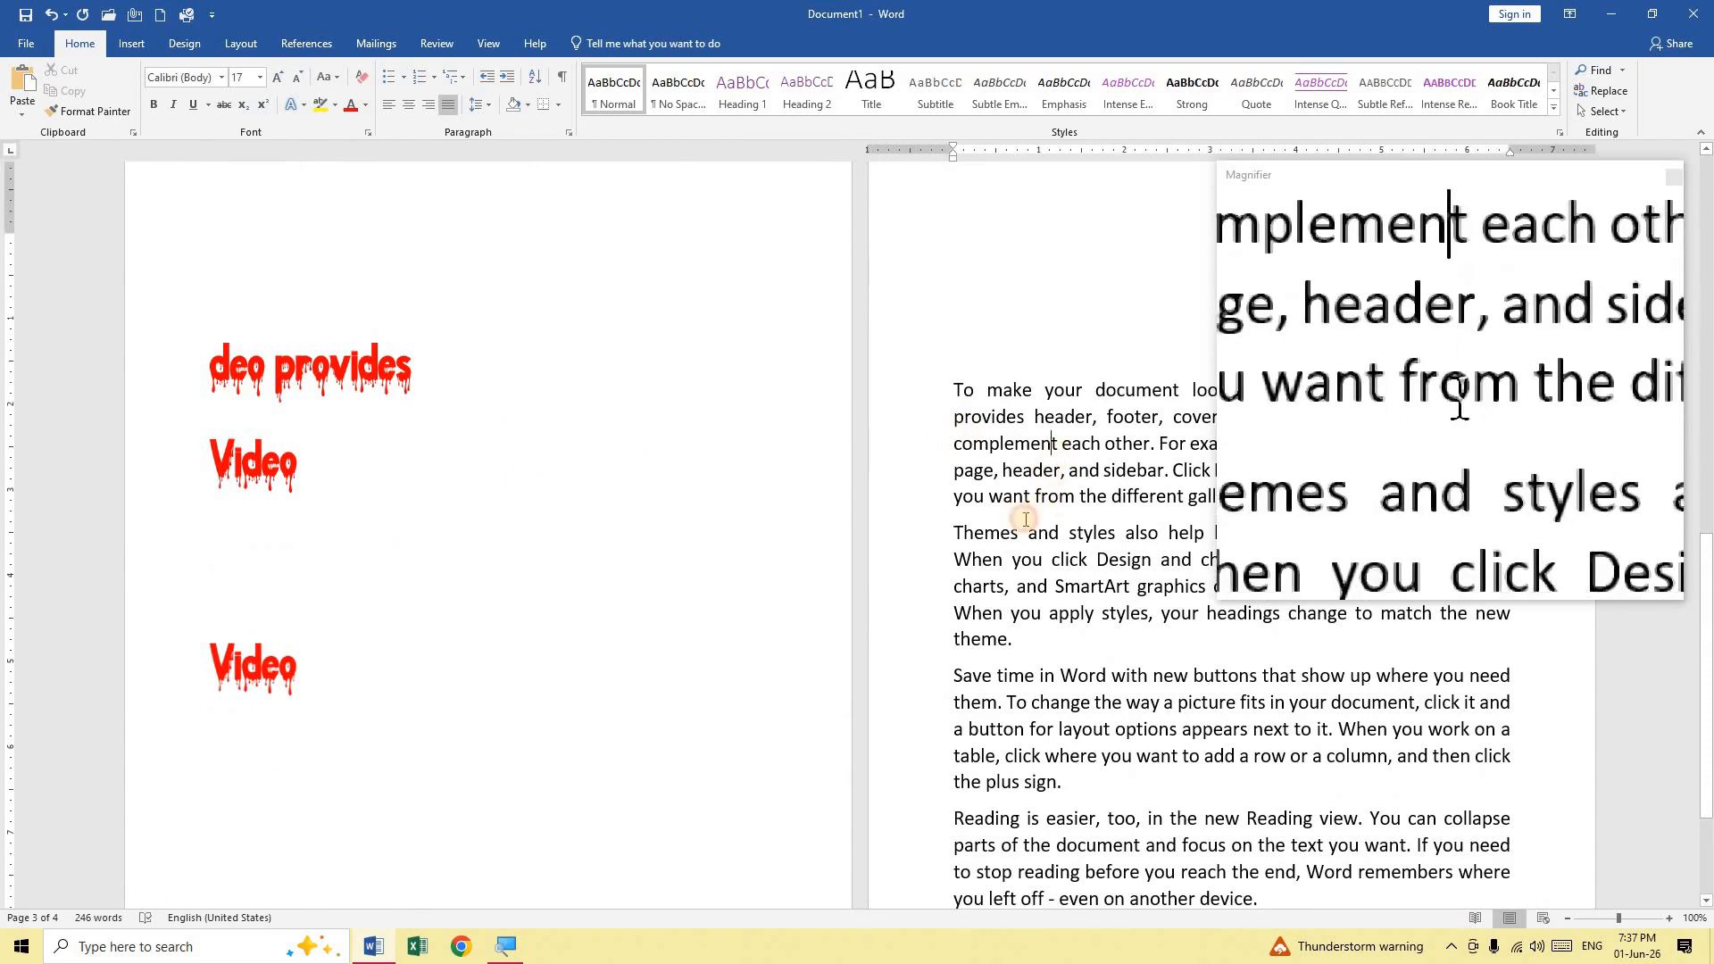
left_click(1051, 497)
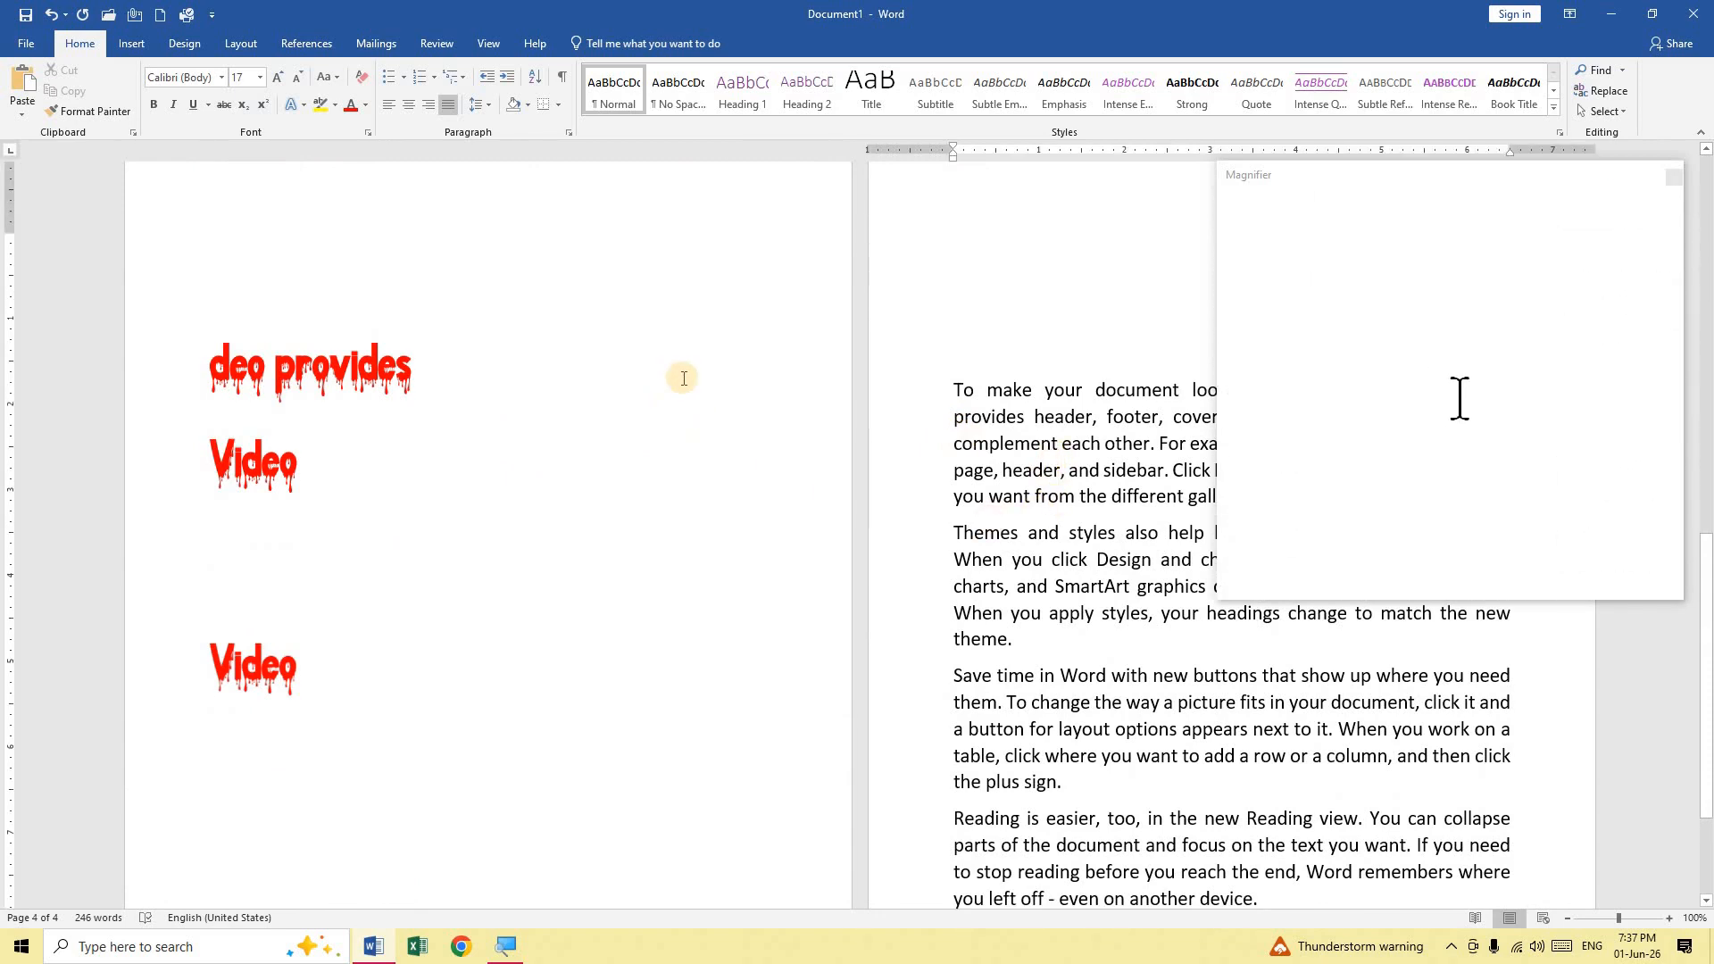
Step: Lock Format Painter on with the "deo provides" formatting and apply it to "complement", "provides", "the", "elements" and "keep" on page four
left_click(311, 362)
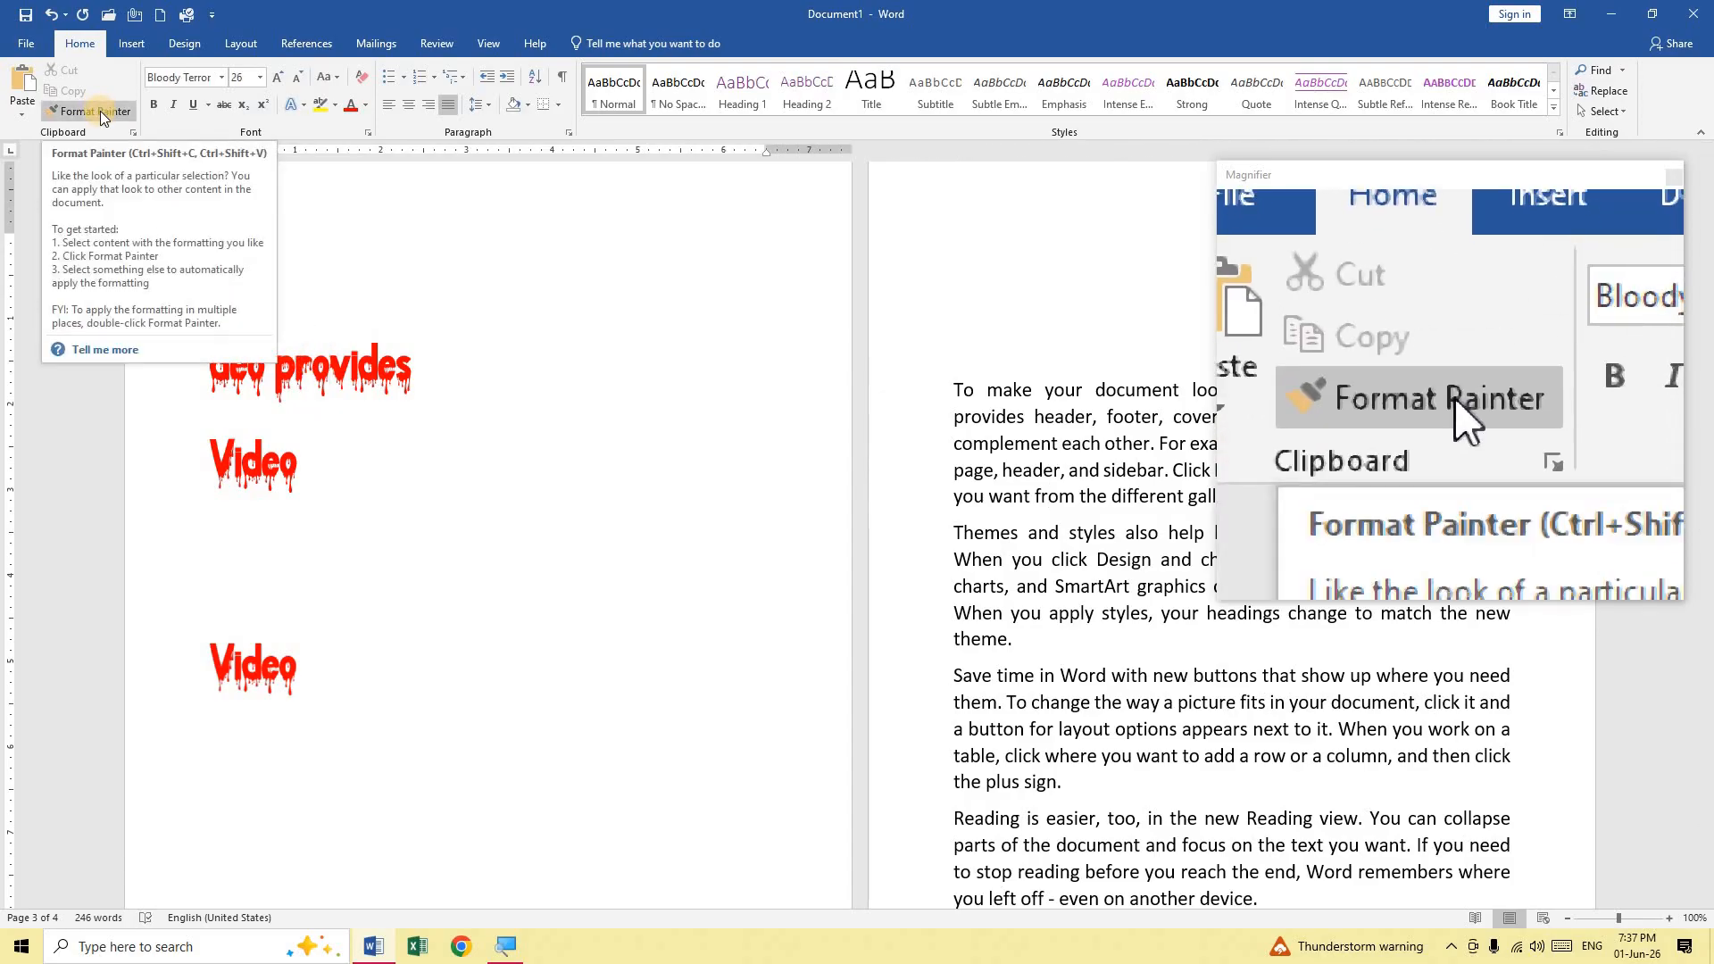
left_click(100, 111)
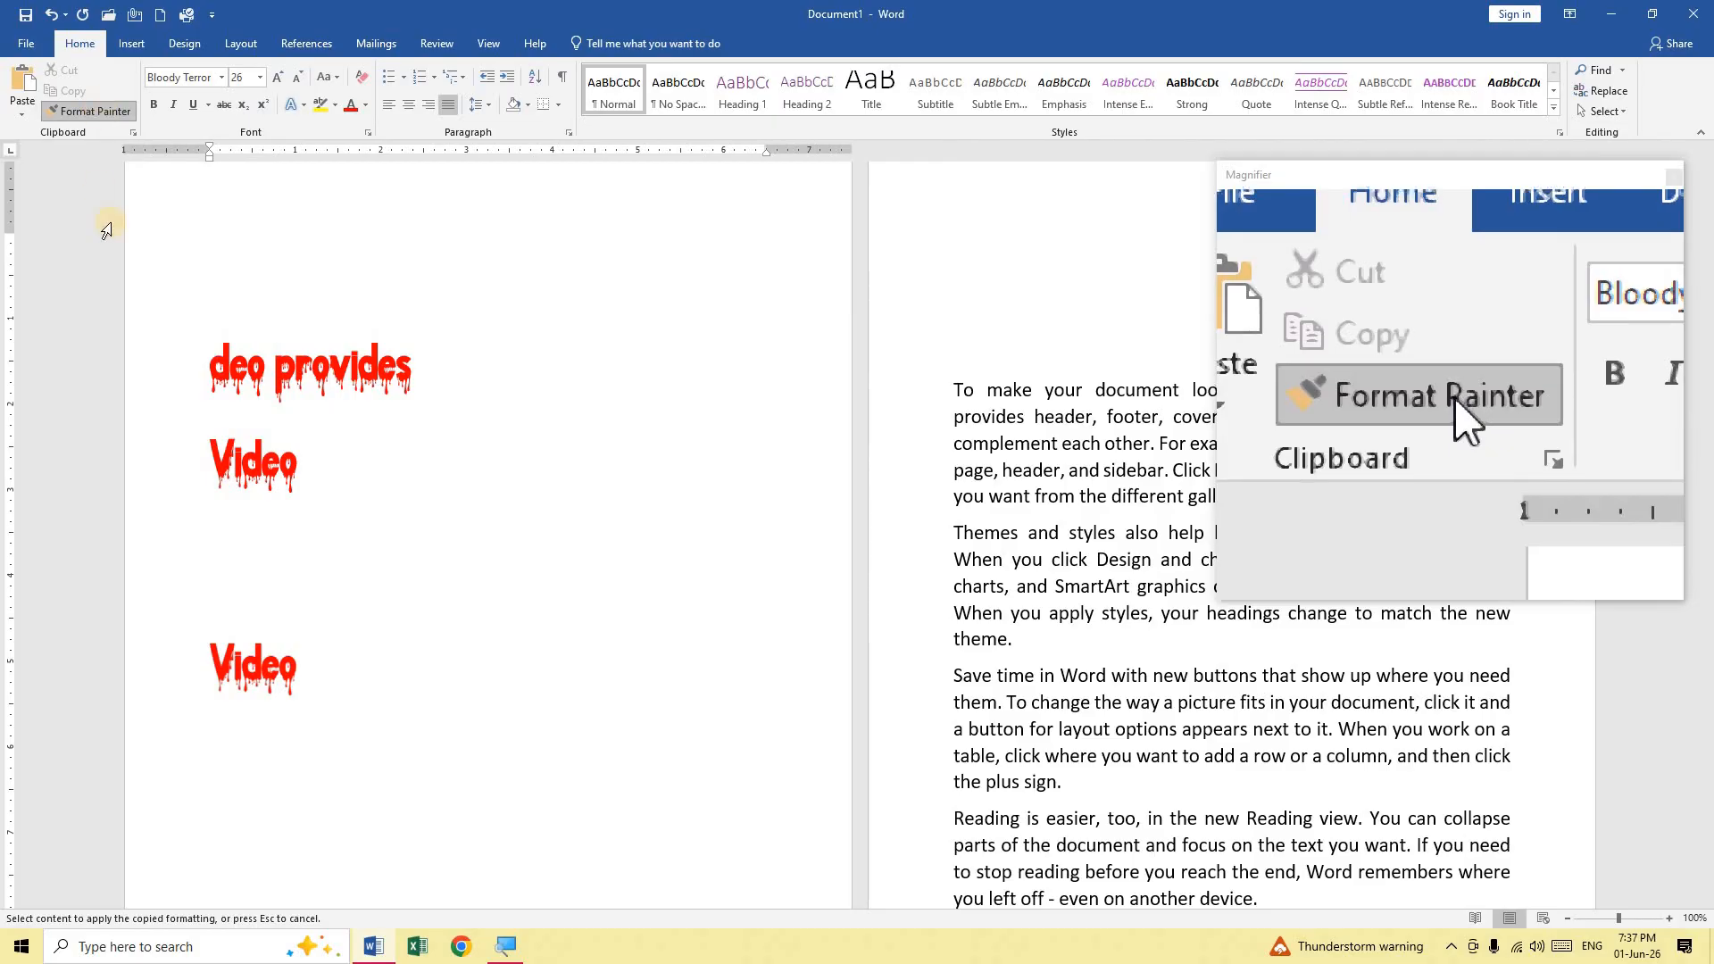
left_click(995, 443)
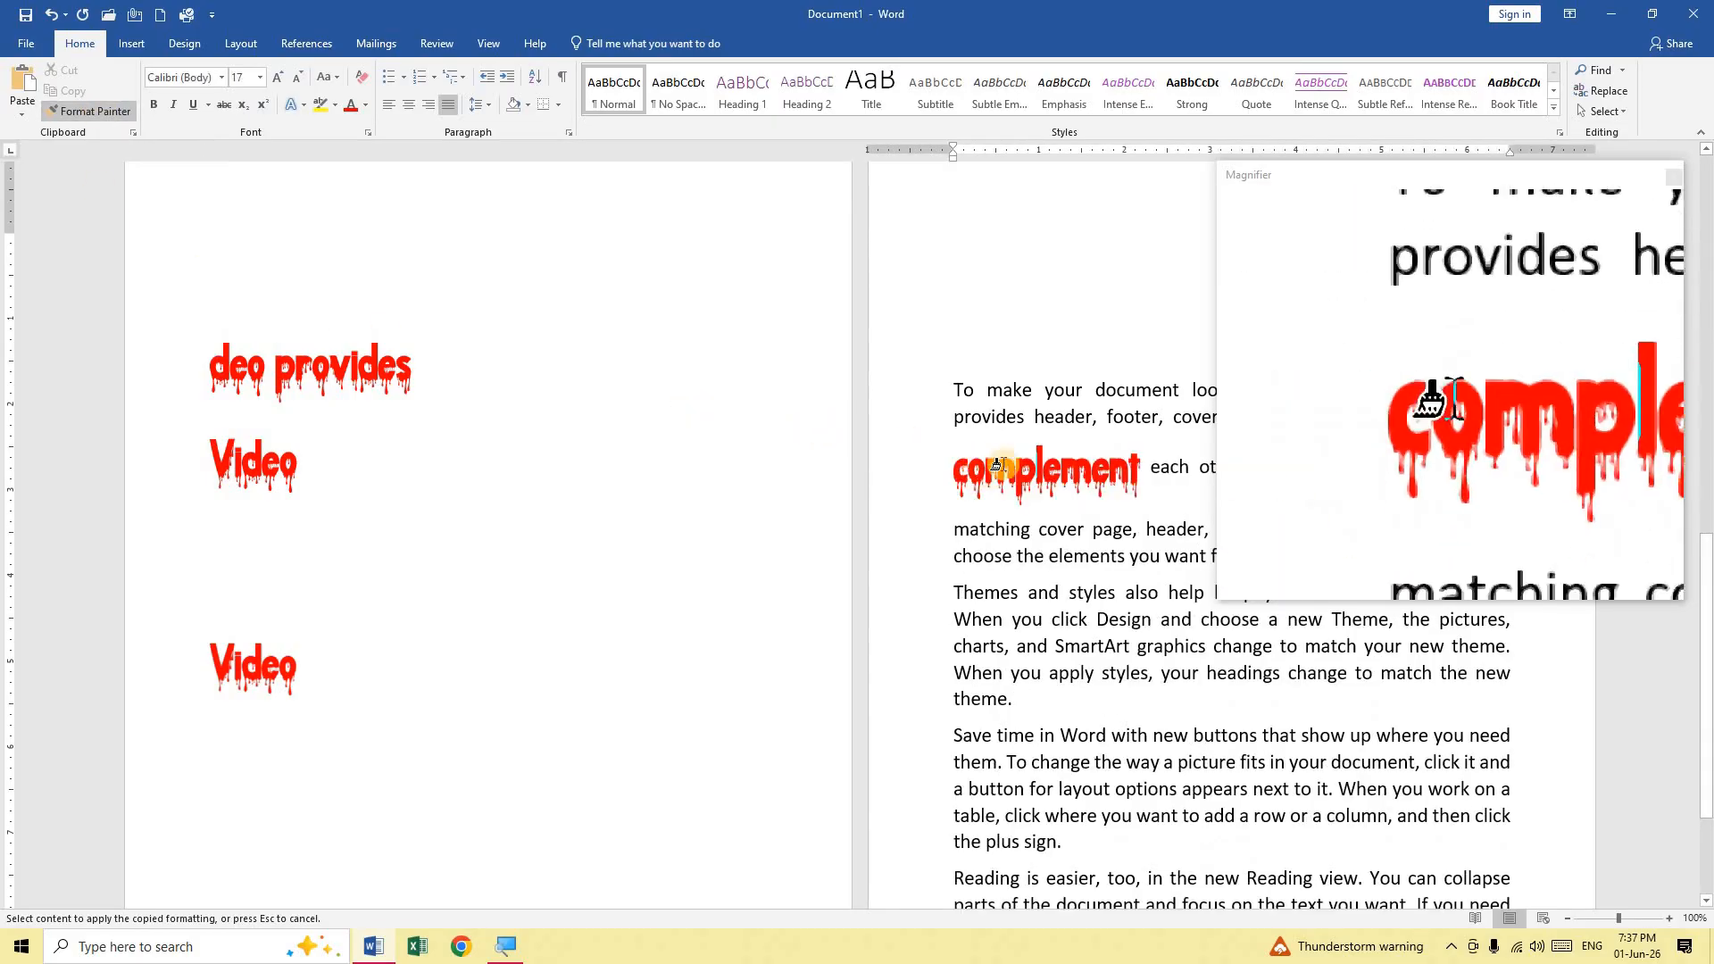
left_click(992, 429)
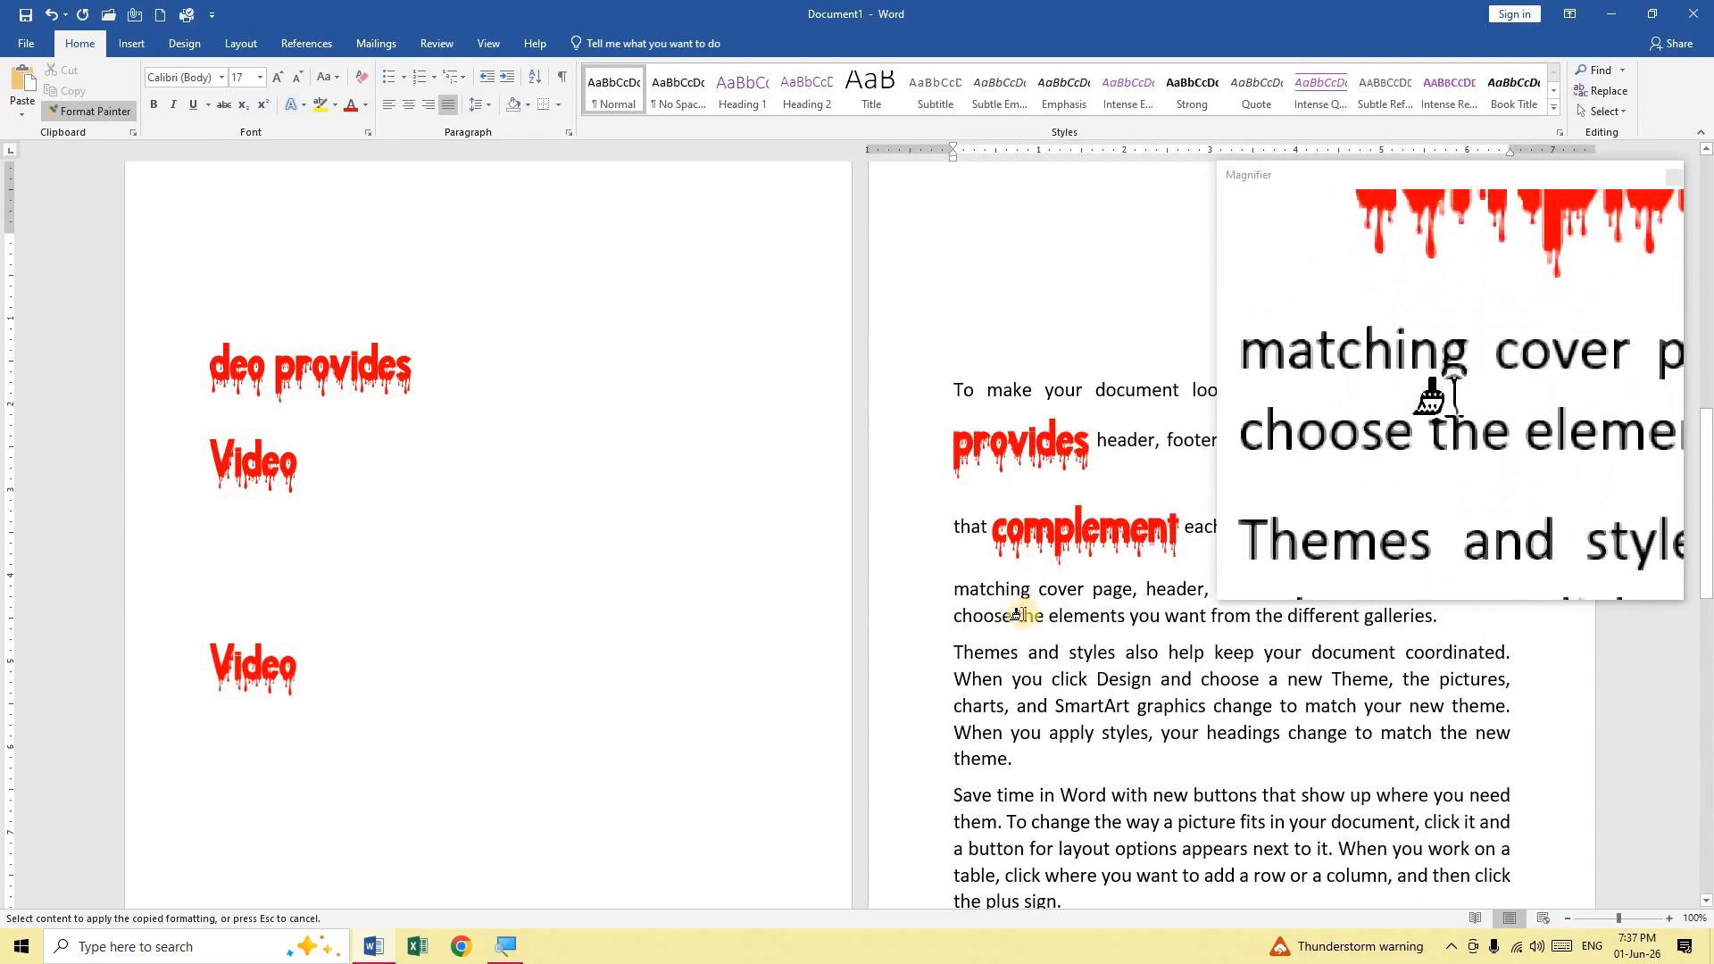
left_click(1031, 617)
left_click(1096, 640)
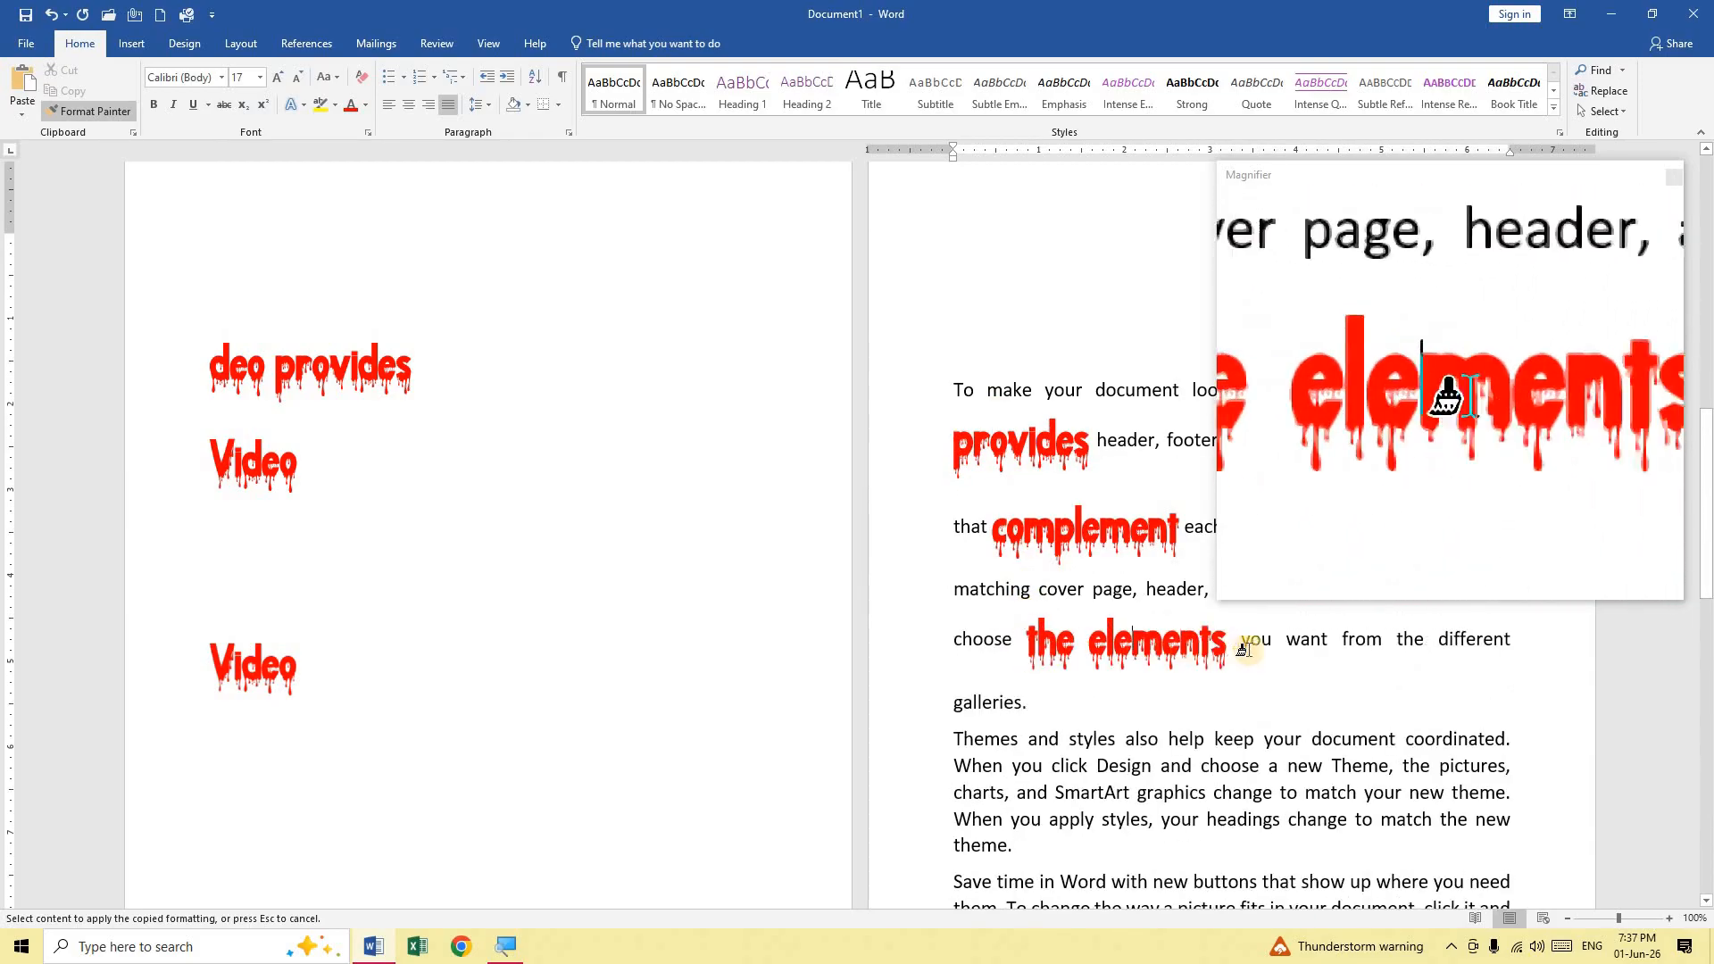
left_click(1263, 737)
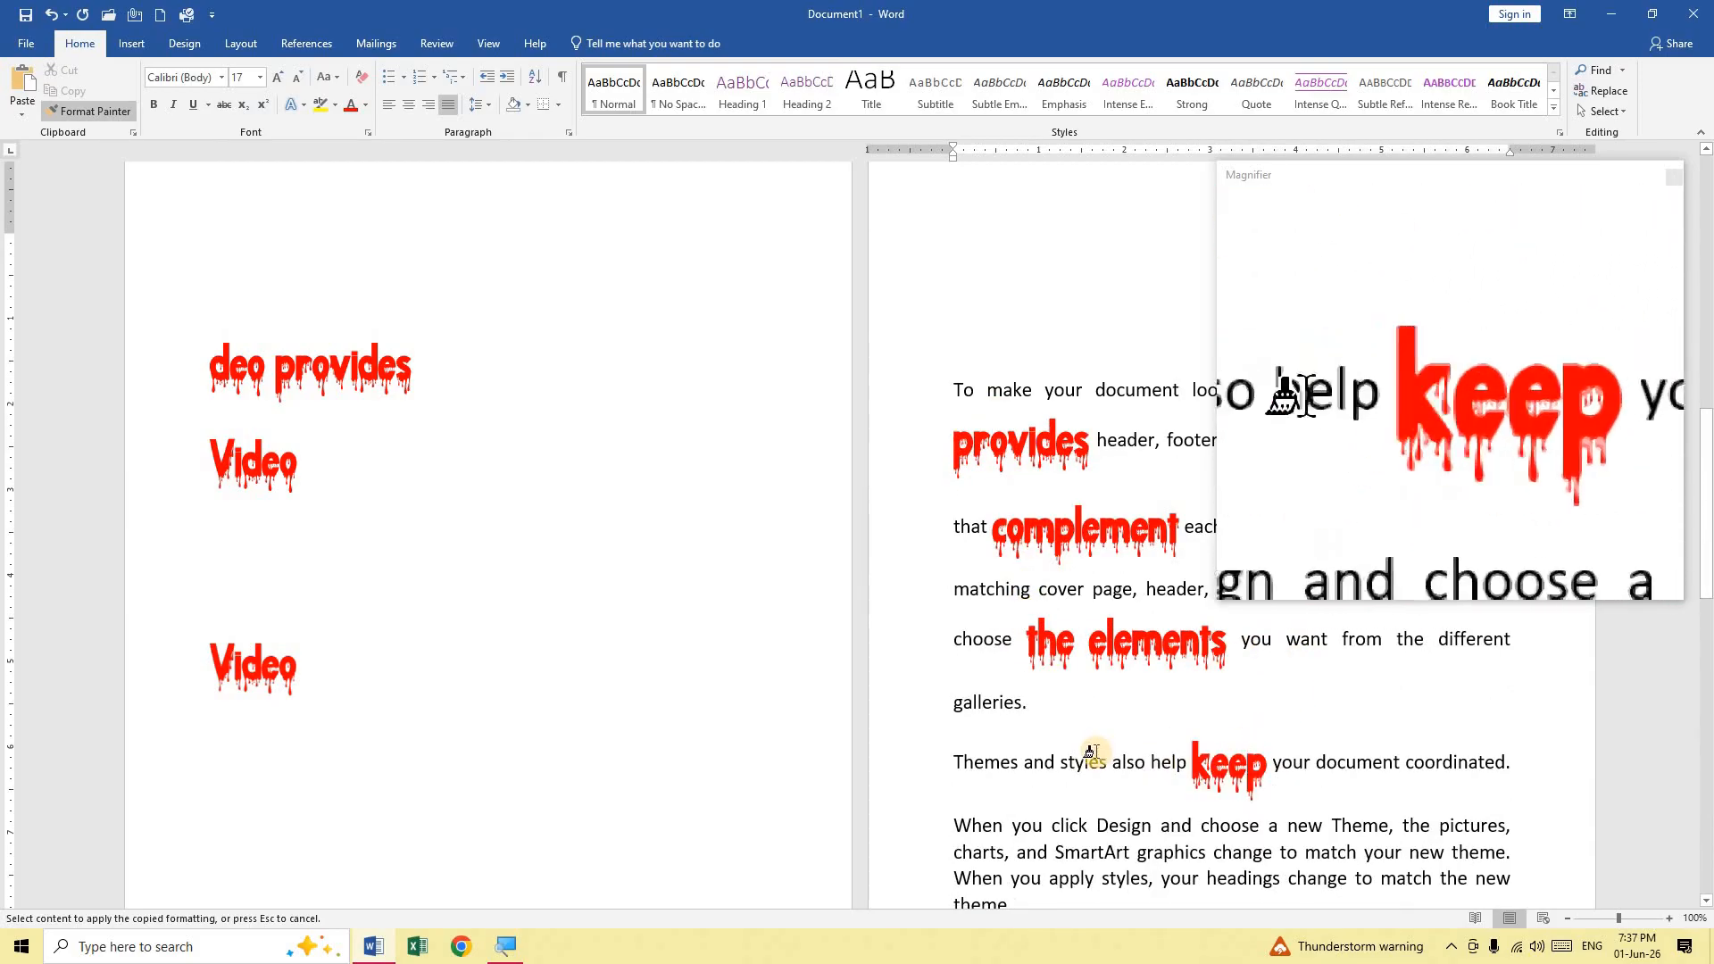
Step: Continue painting the red dripping format onto "you", "Design", "Themes", "styles", "matching" and "coordinated" on page four
scroll(1093, 753, "down", 2)
left_click(1060, 715)
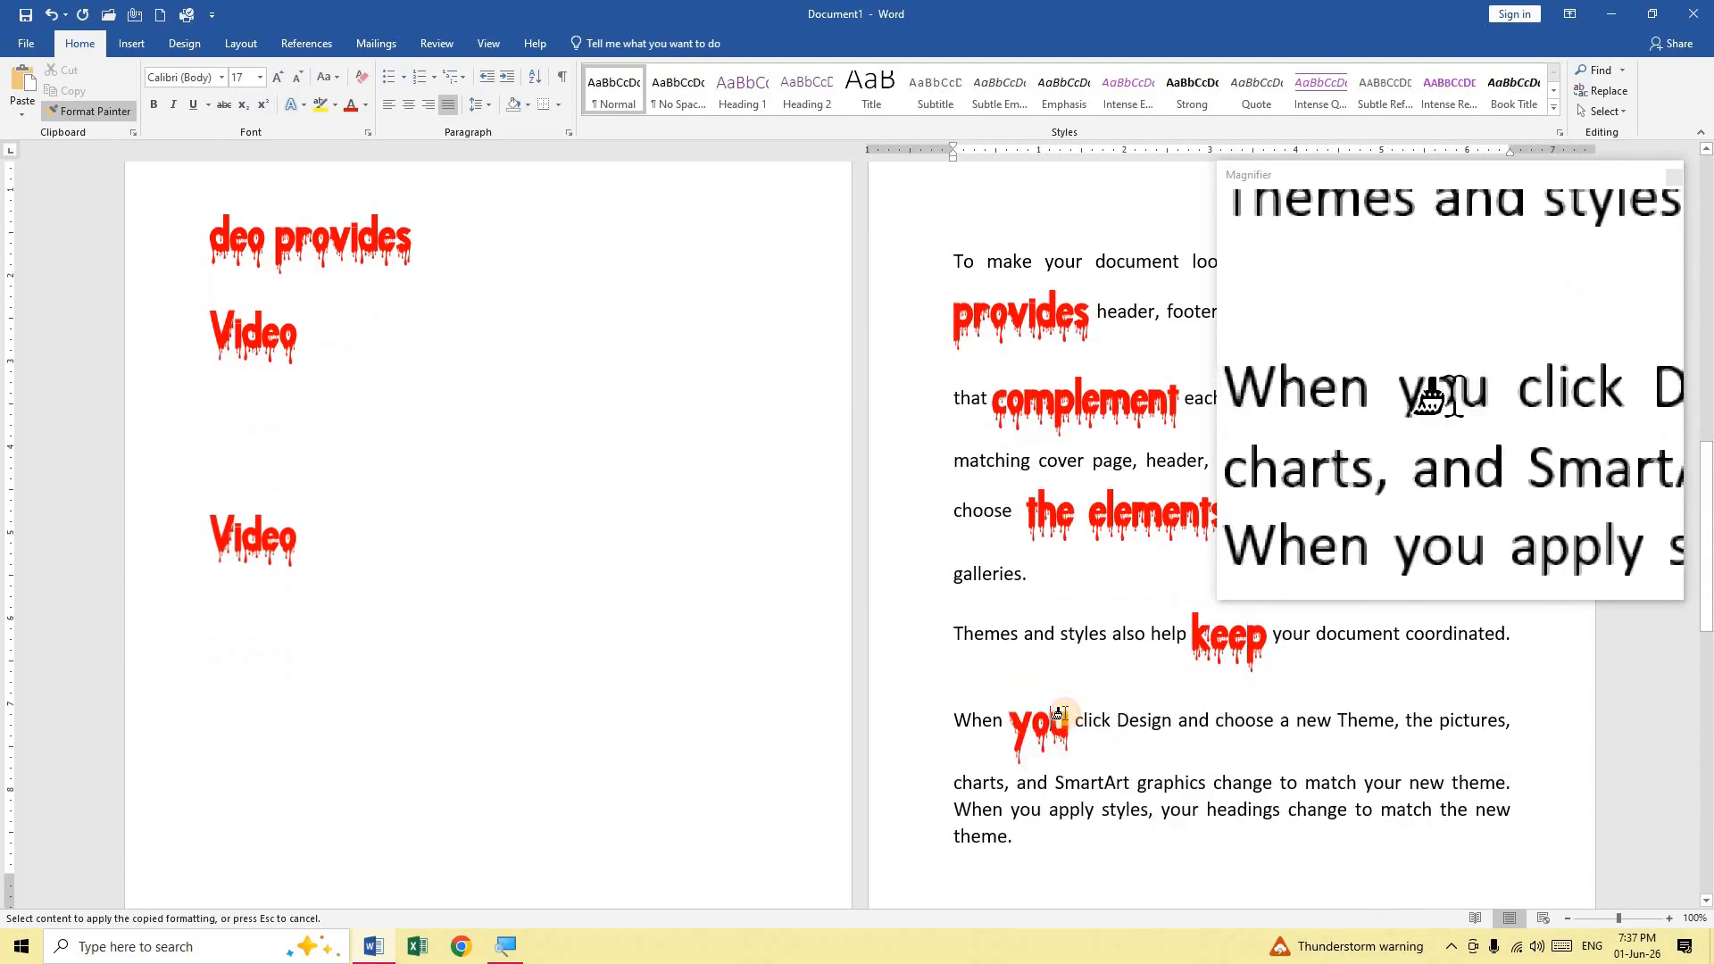
left_click(1133, 721)
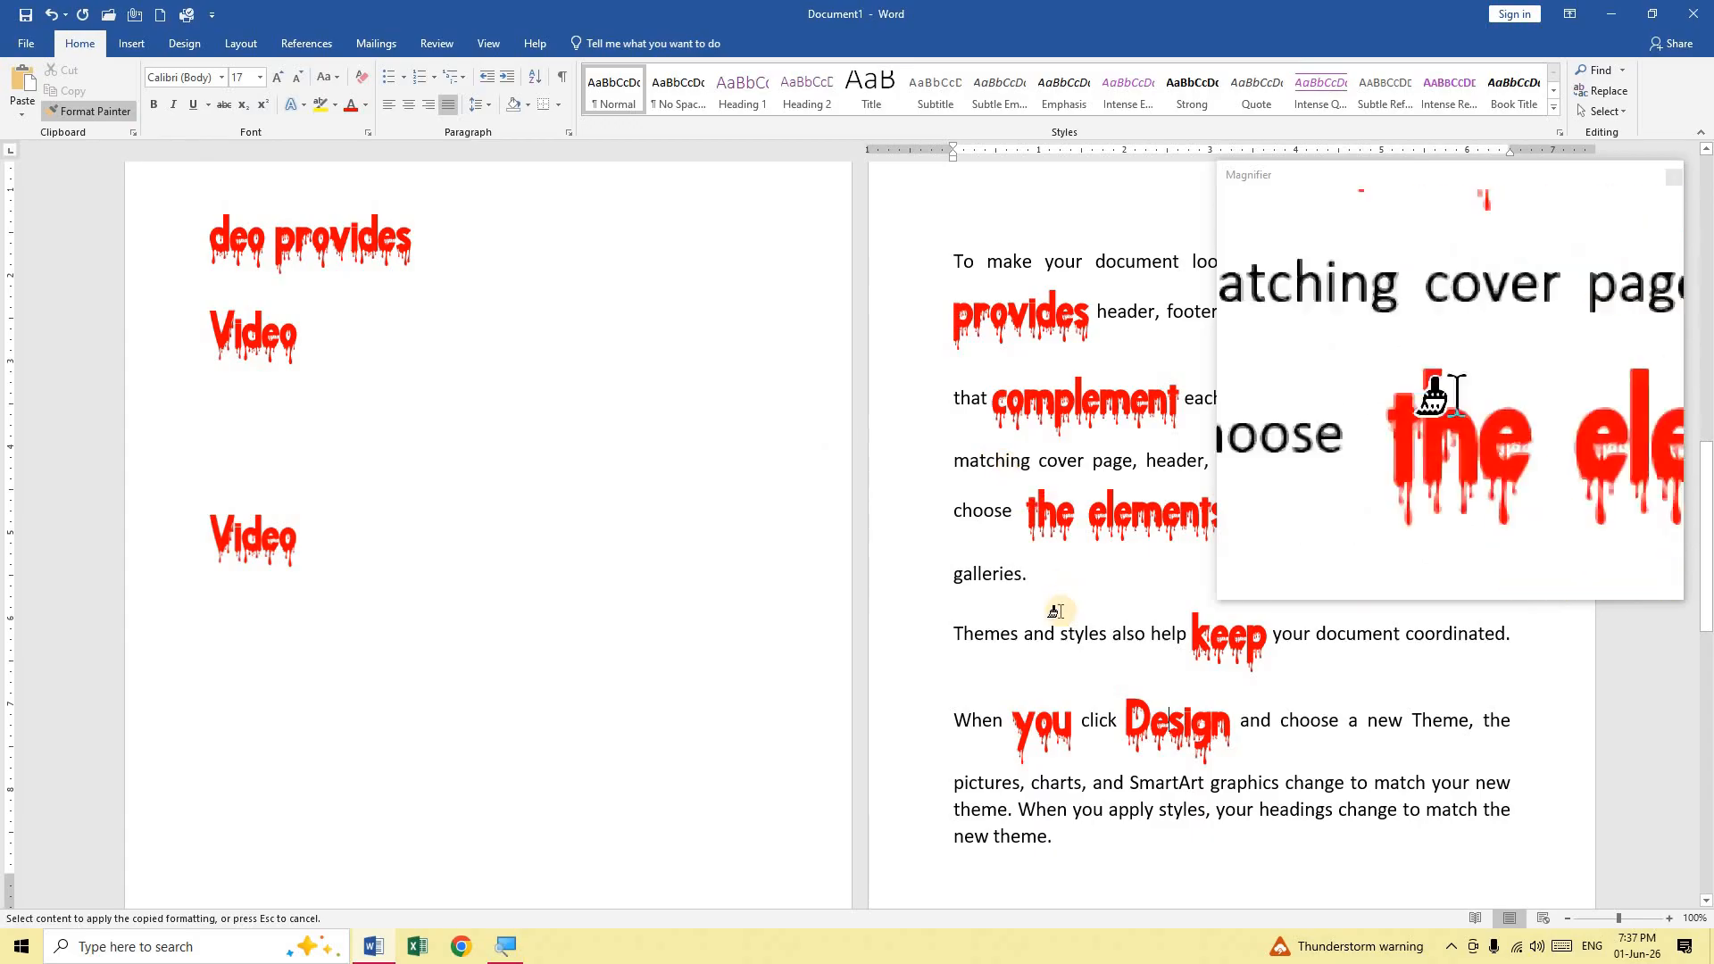
left_click(1002, 632)
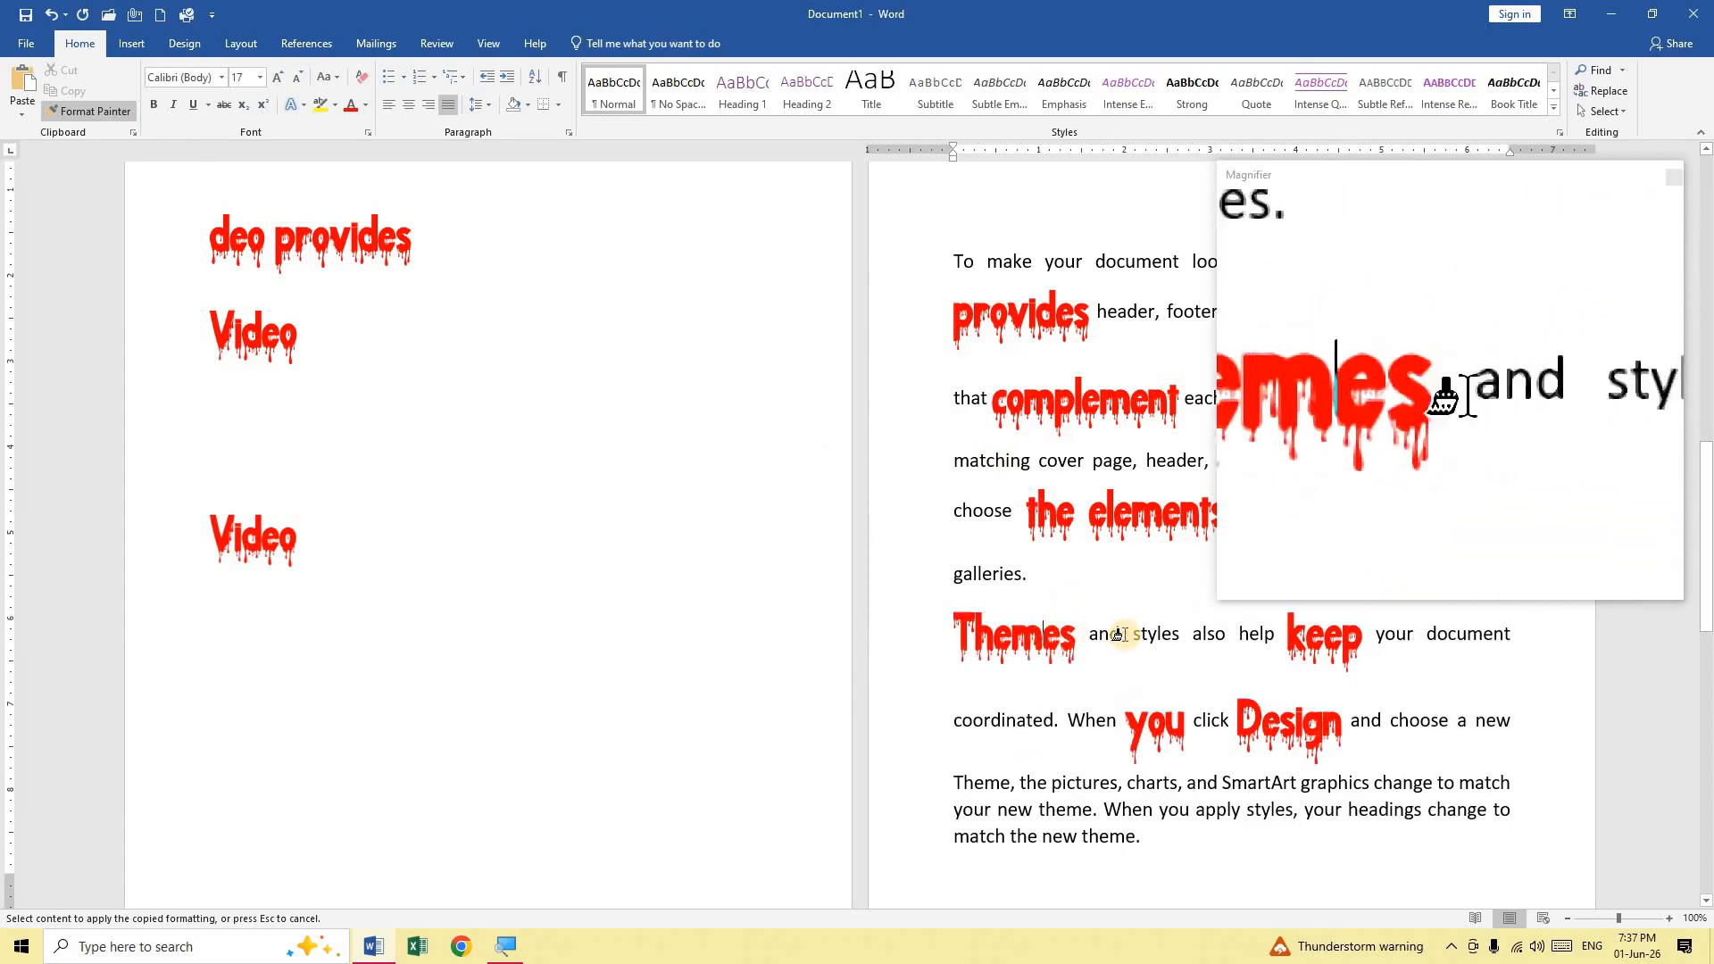
left_click(978, 467)
scroll(986, 581, "down", 3)
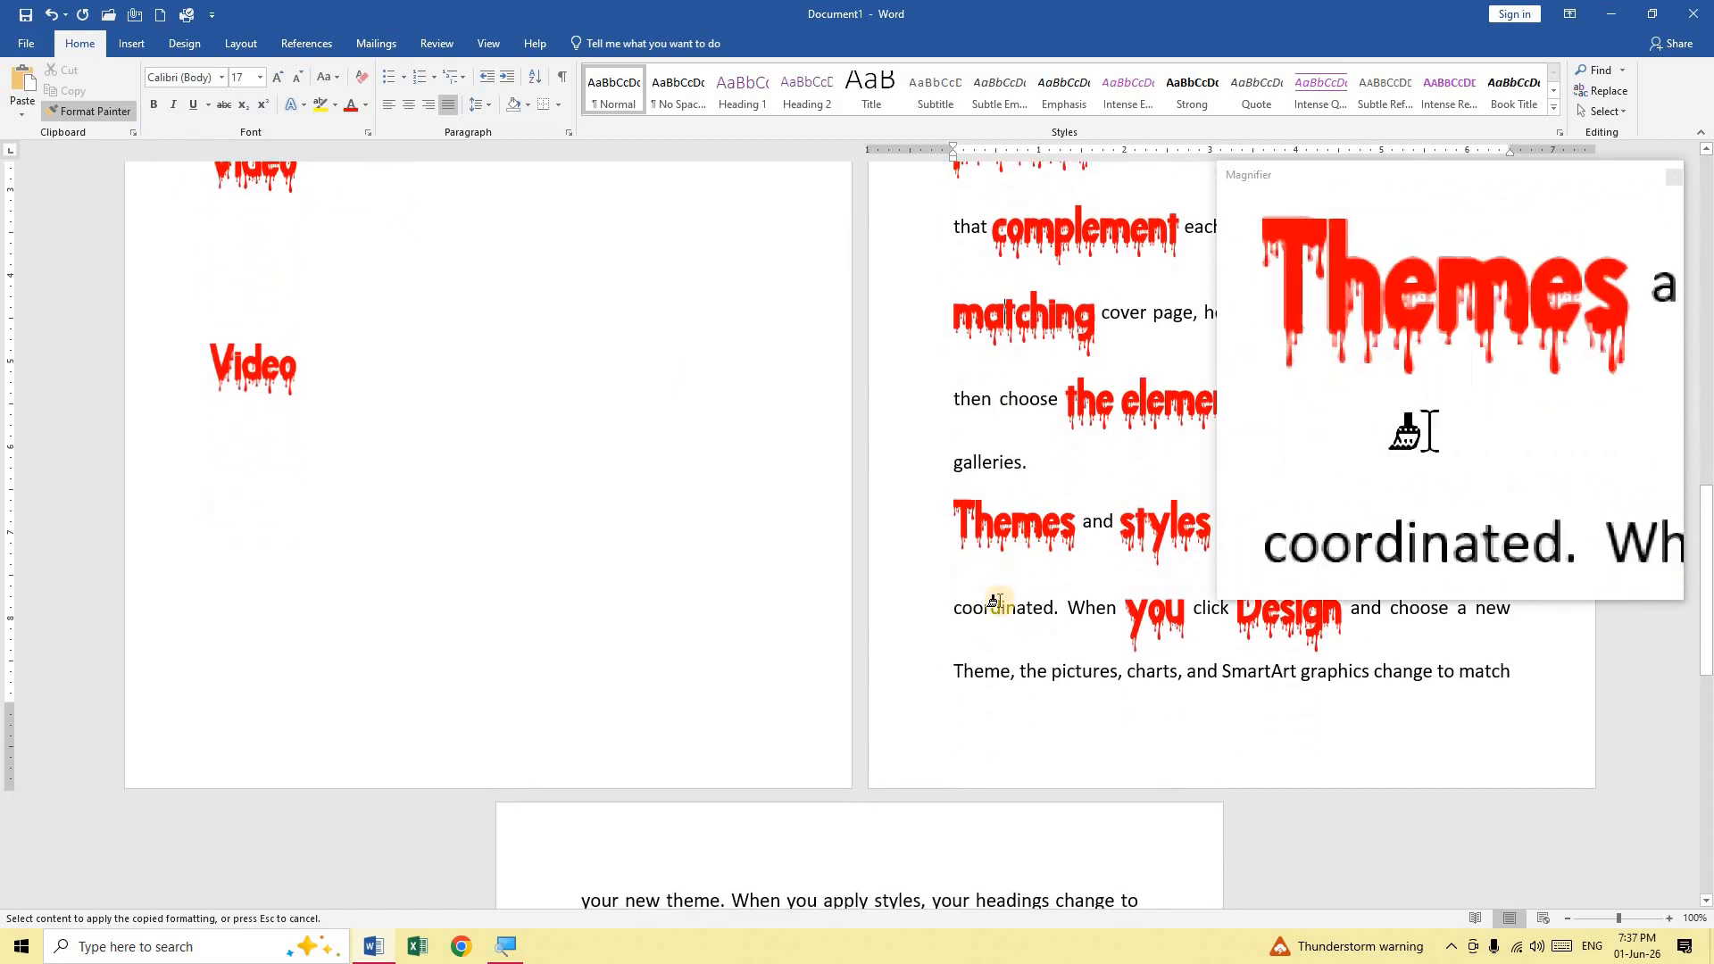
left_click(988, 608)
Step: Paint the same format onto "match" and "new" in the first line of page five and turn Format Painter off
scroll(1041, 571, "down", 6)
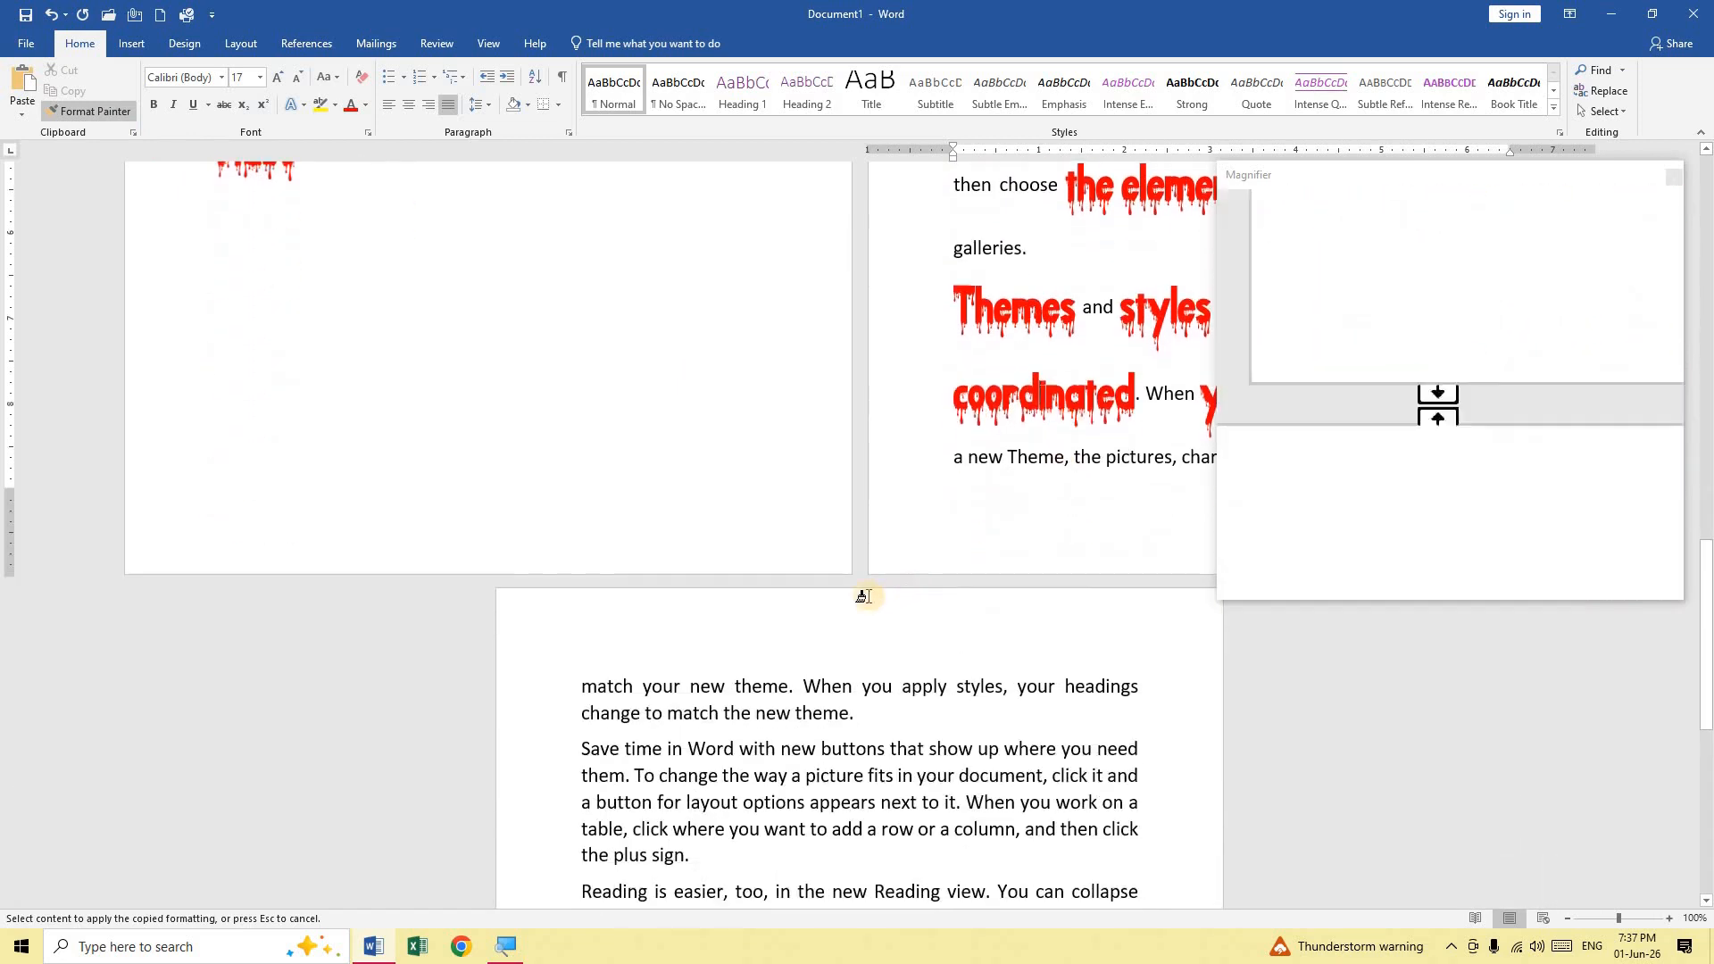
left_click(604, 516)
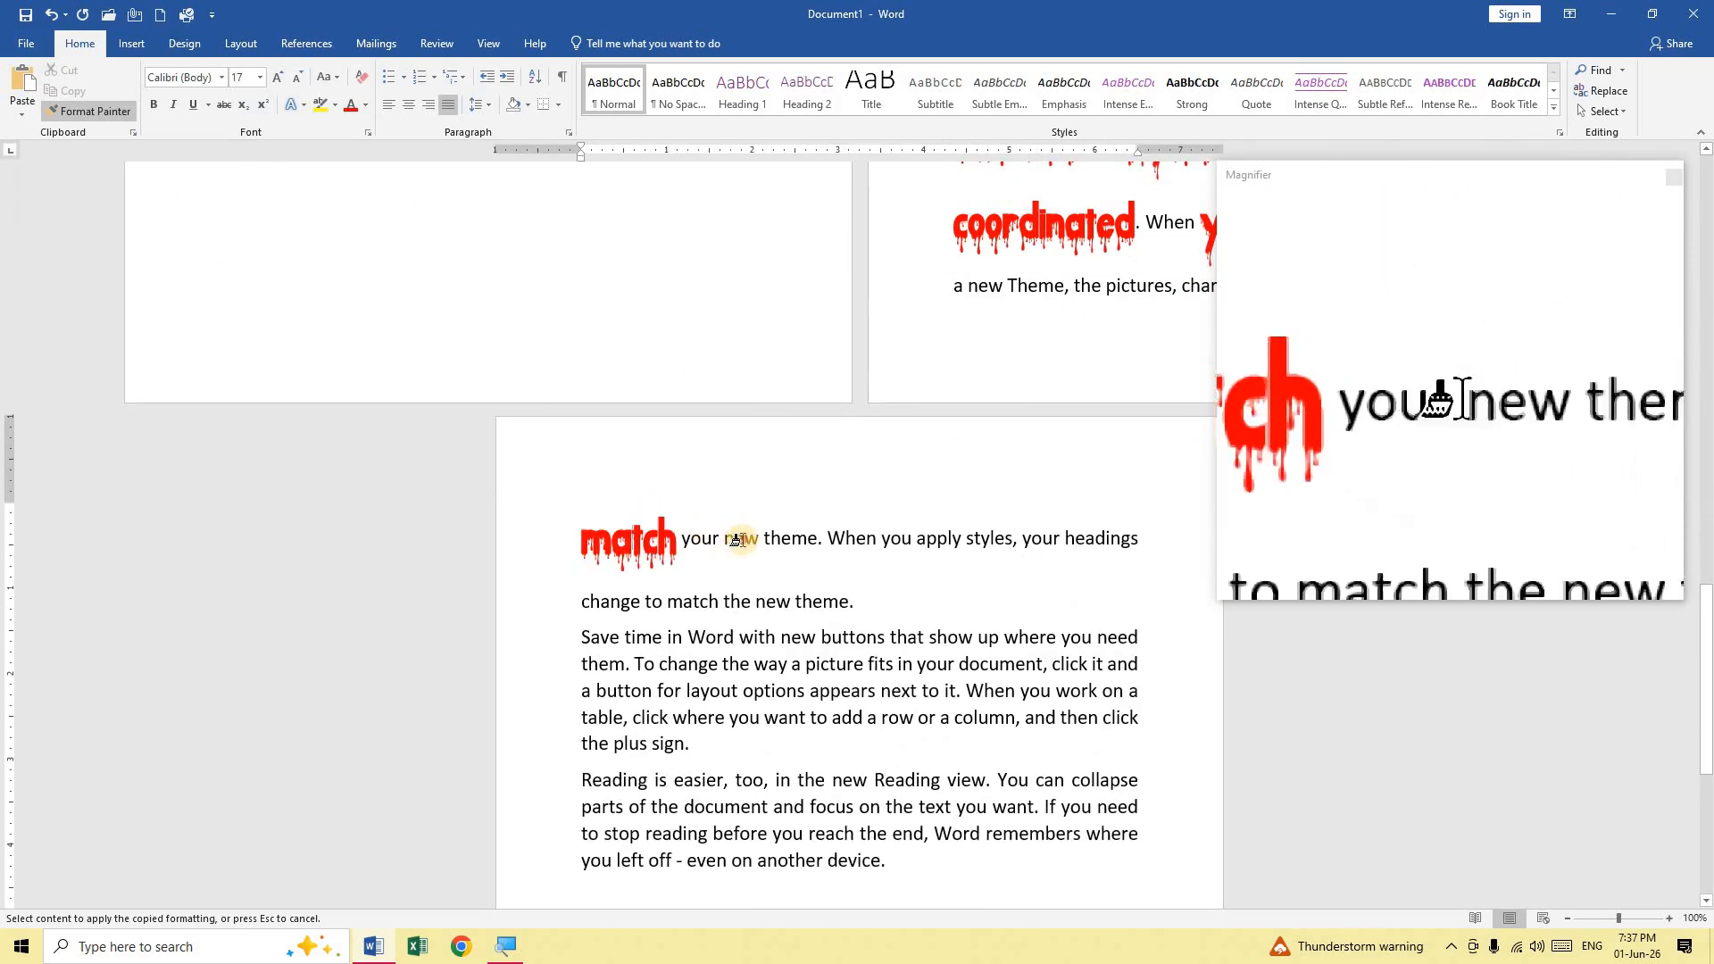
left_click(740, 540)
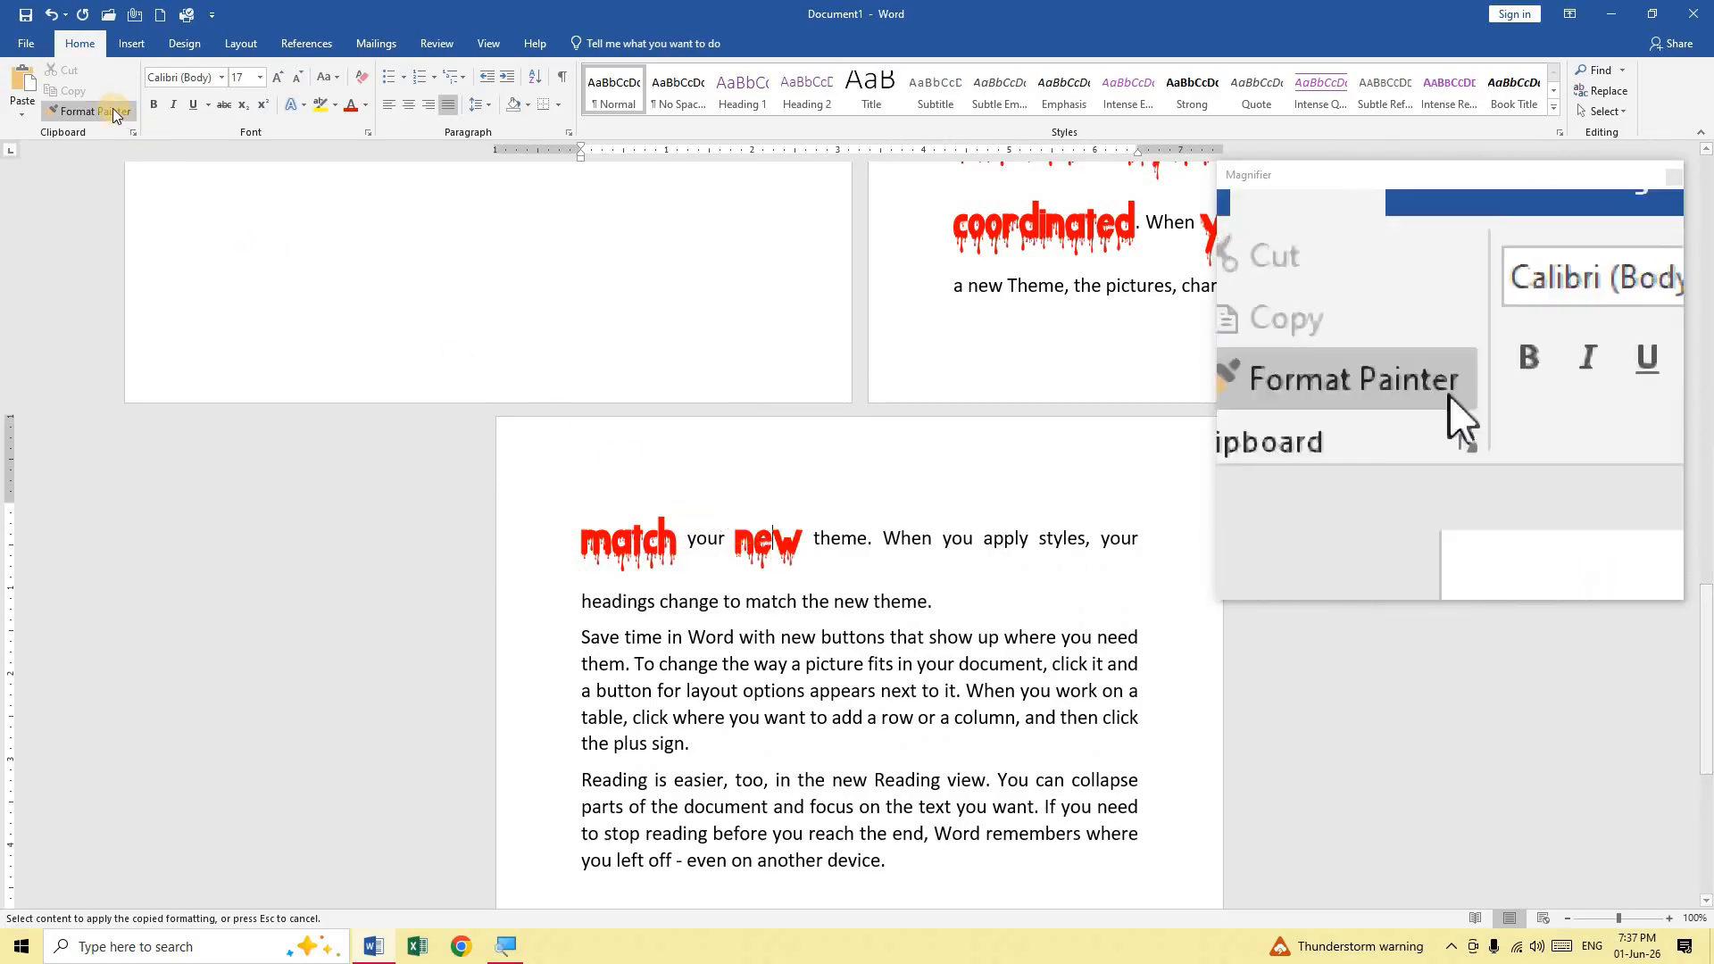
scroll(105, 268, "up", 3)
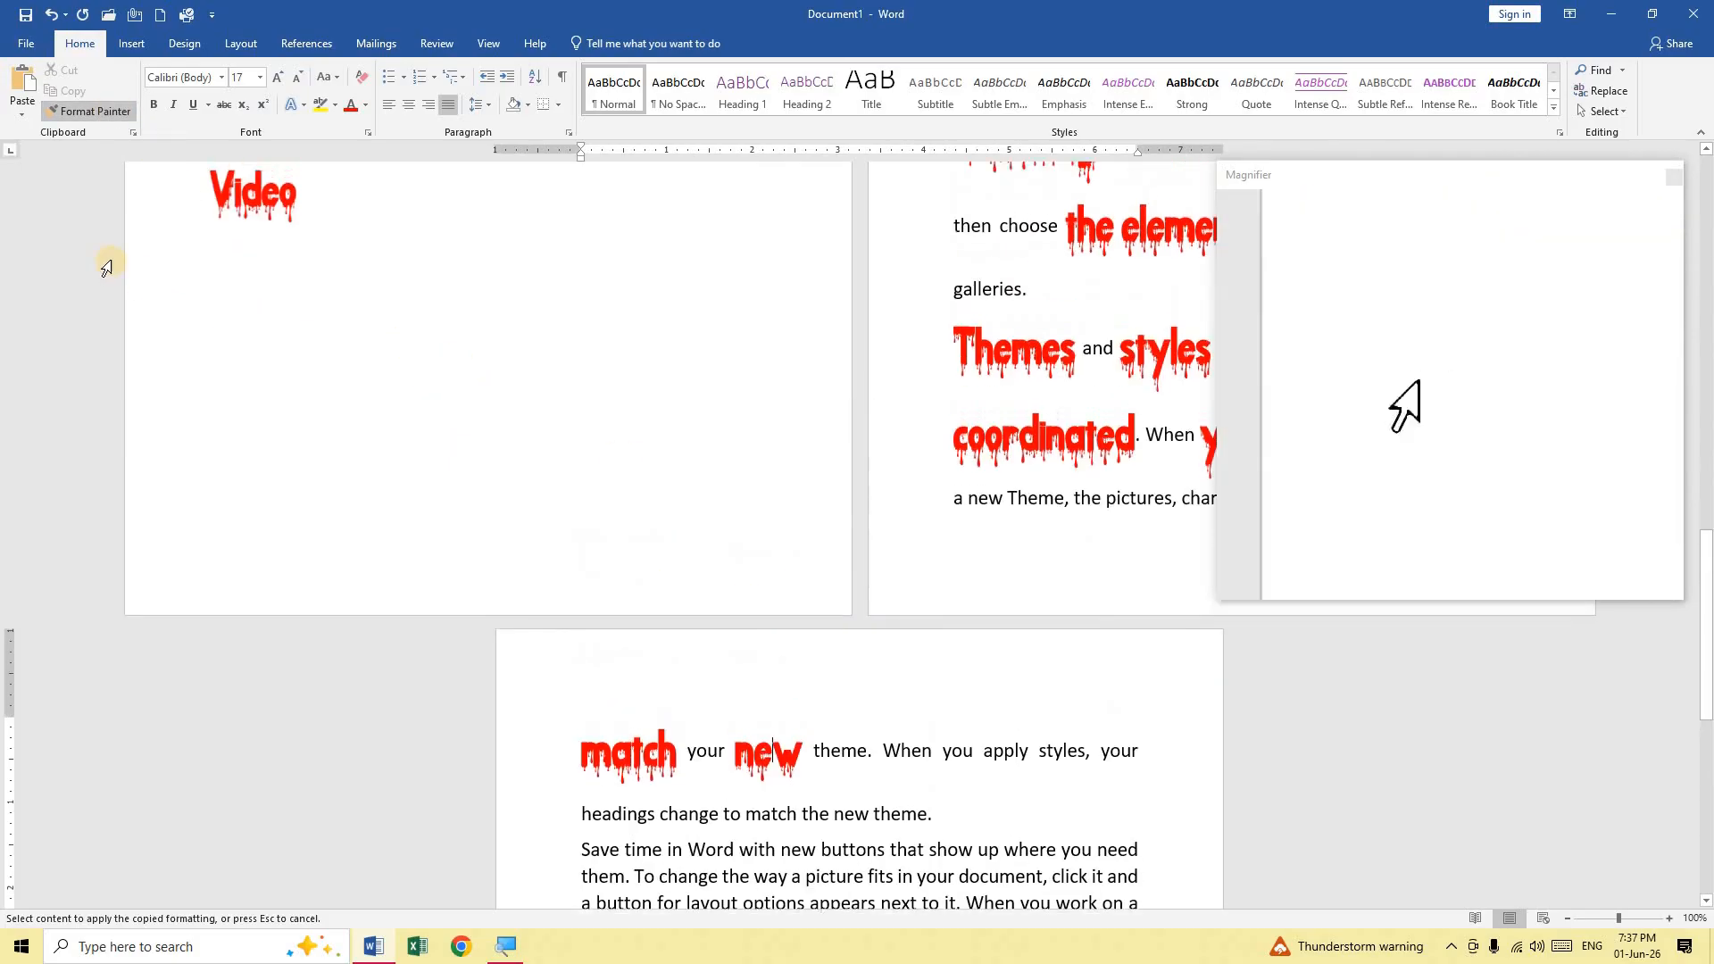
scroll(105, 268, "up", 2)
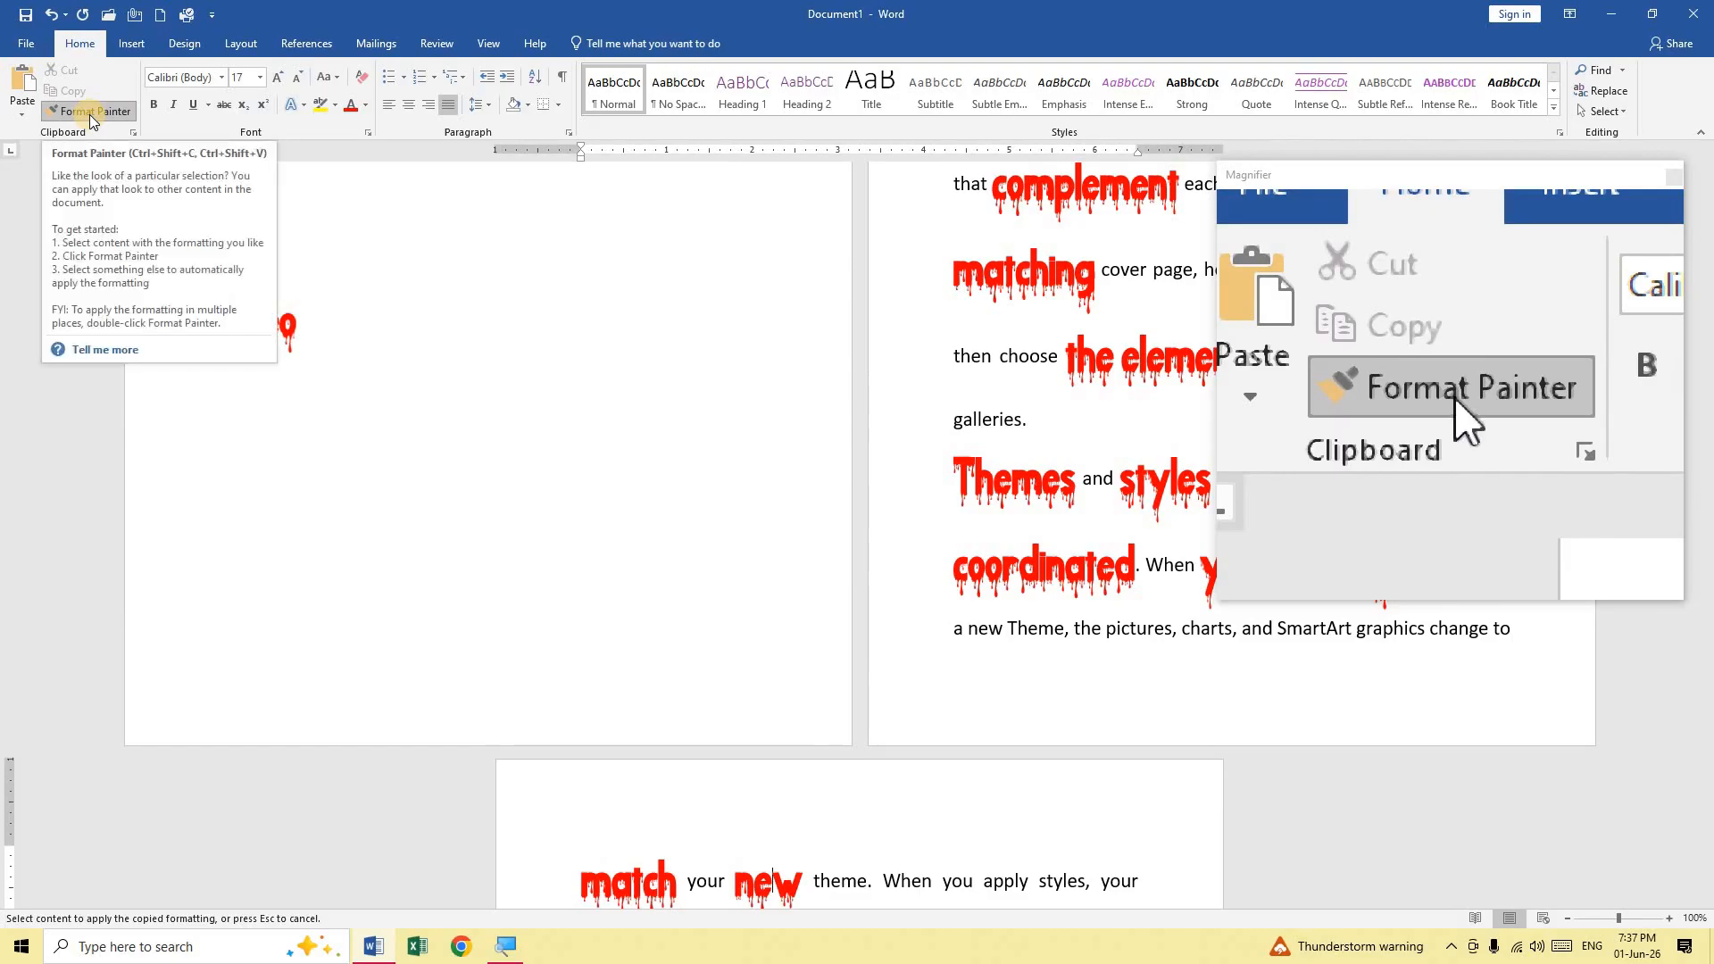
left_click(89, 114)
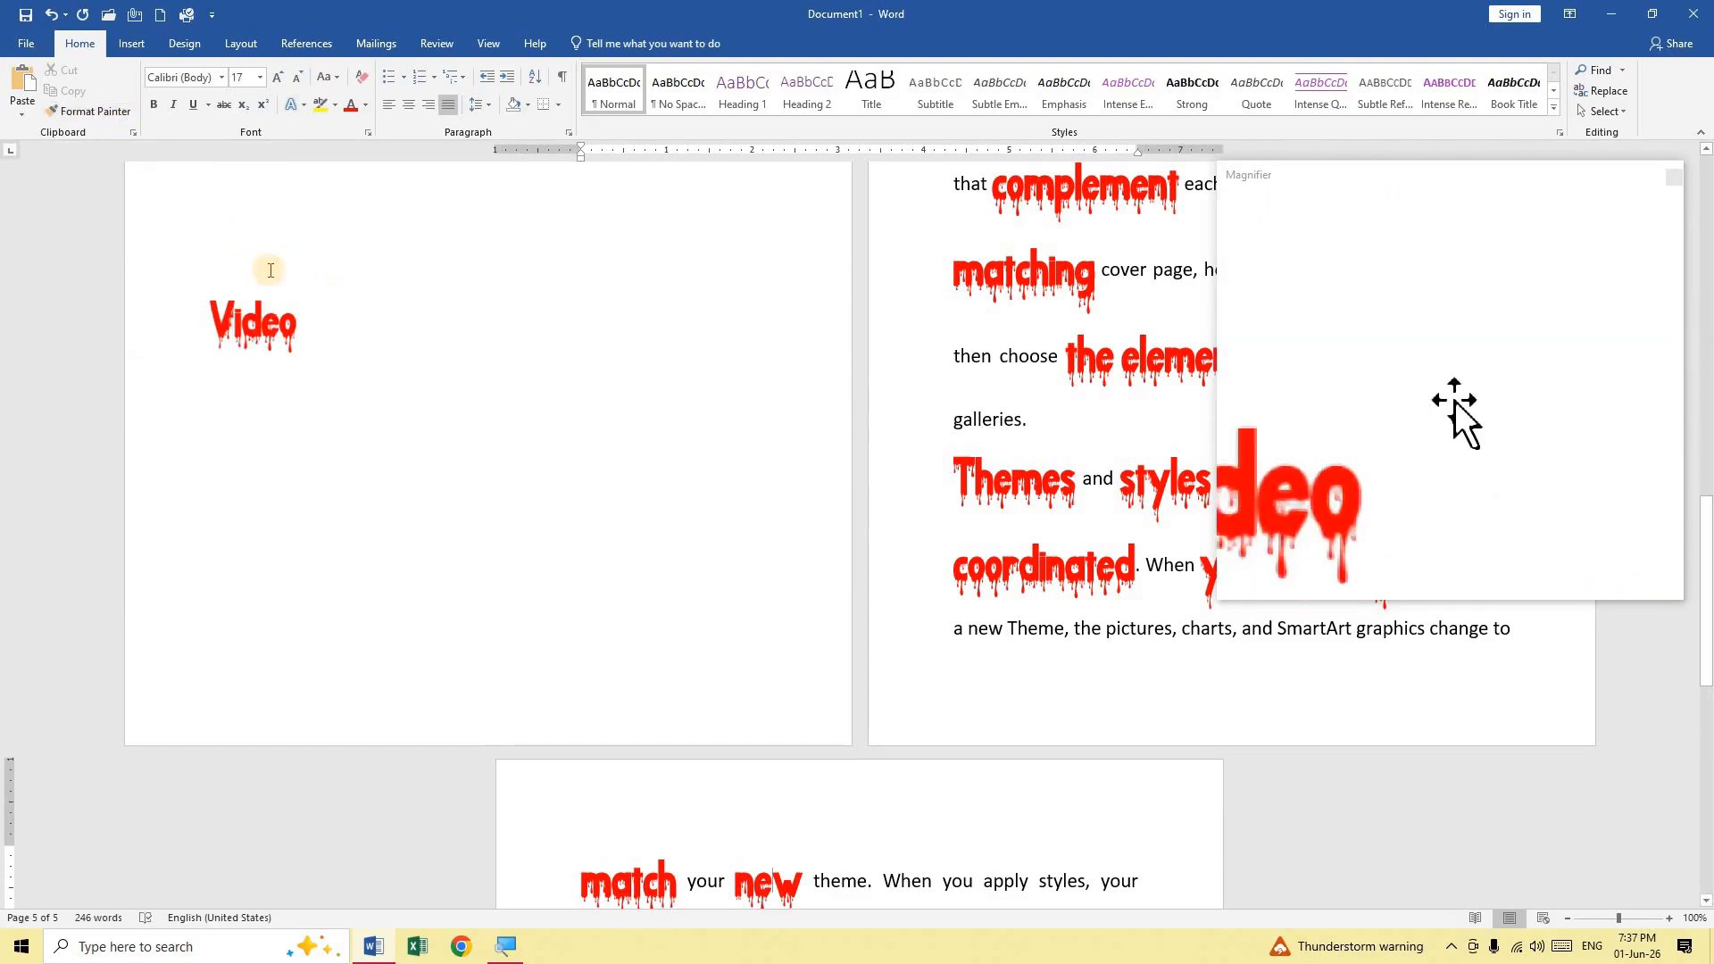
scroll(271, 362, "up", 2)
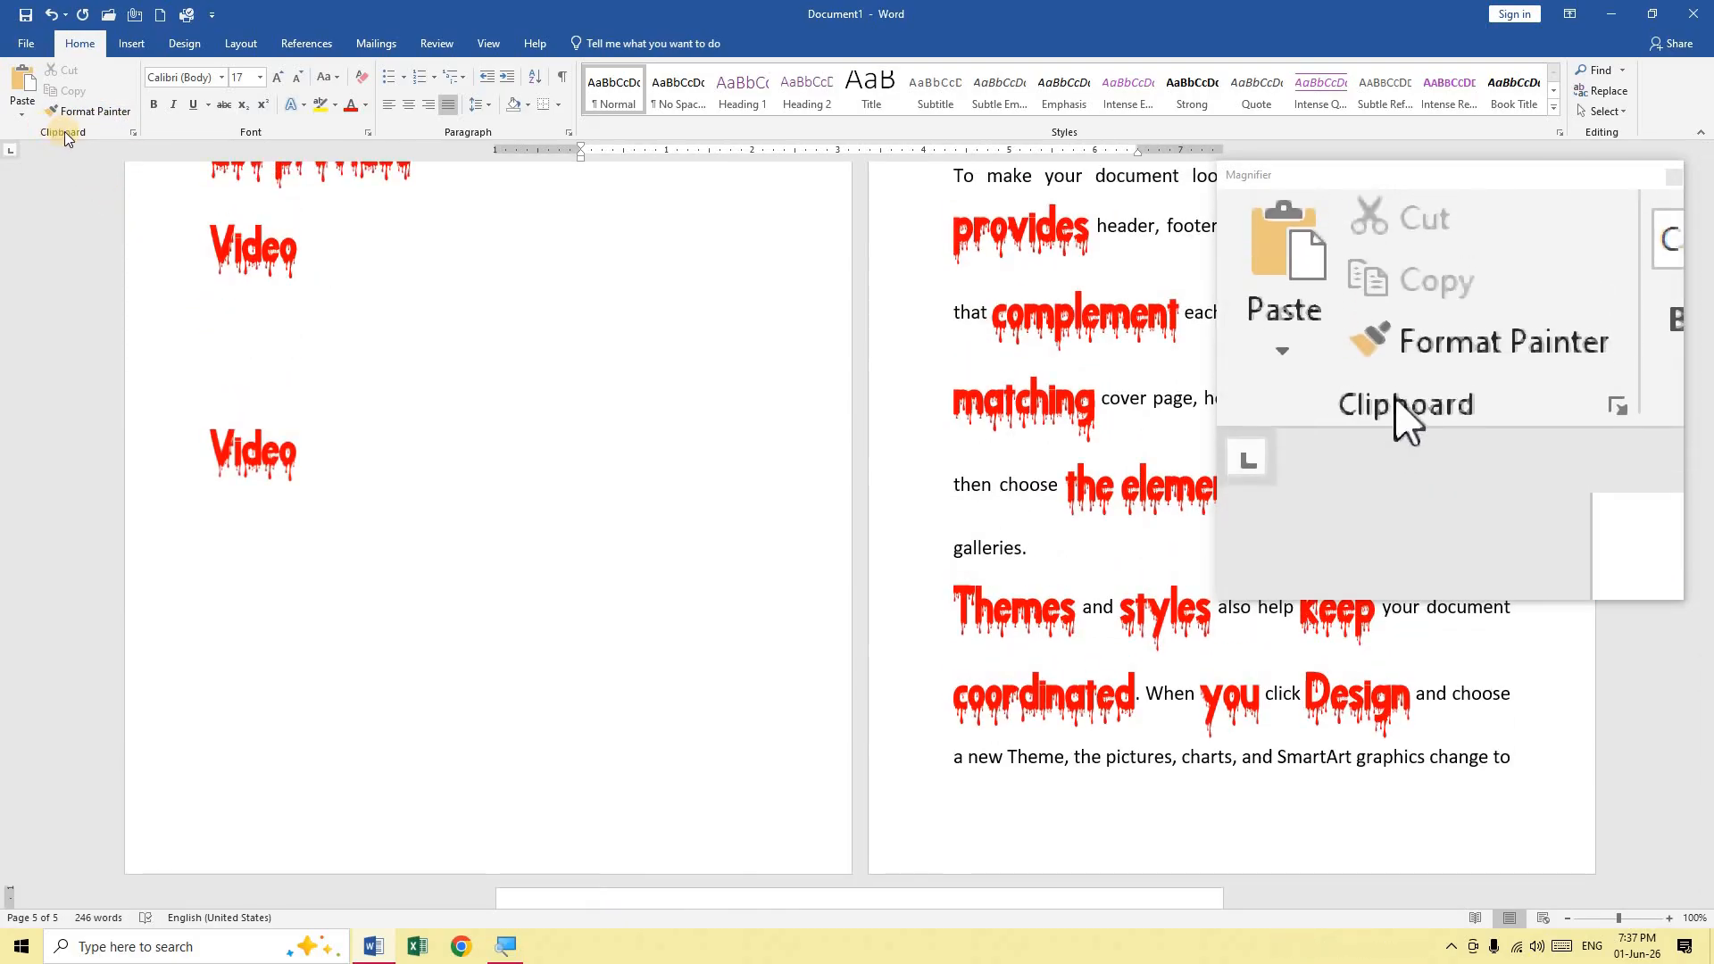